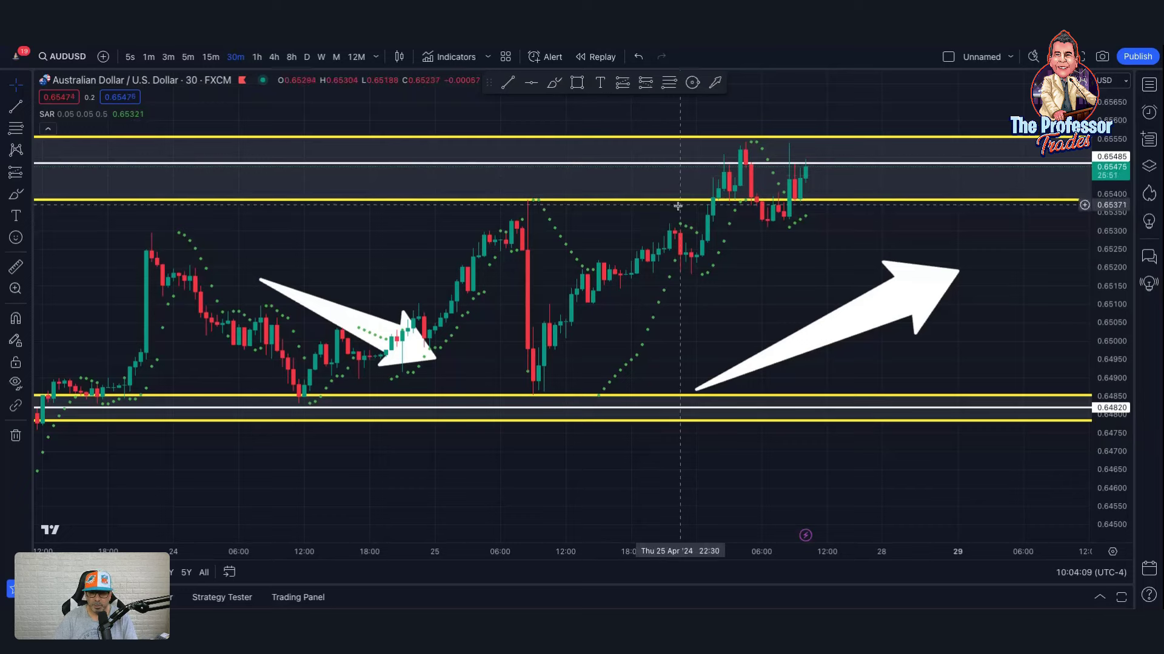
Step: Examine the 30-minute AUDUSD price action around the upper and lower marked zones
scroll(769, 278, up, 2)
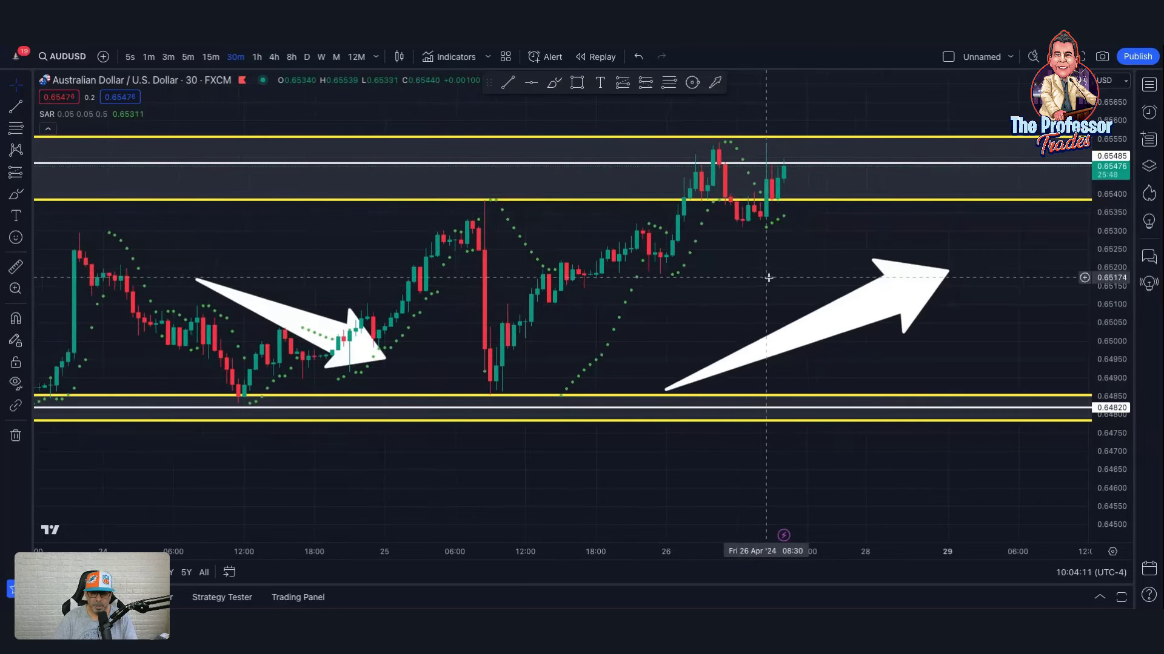
scroll(768, 278, up, 1)
scroll(768, 278, down, 3)
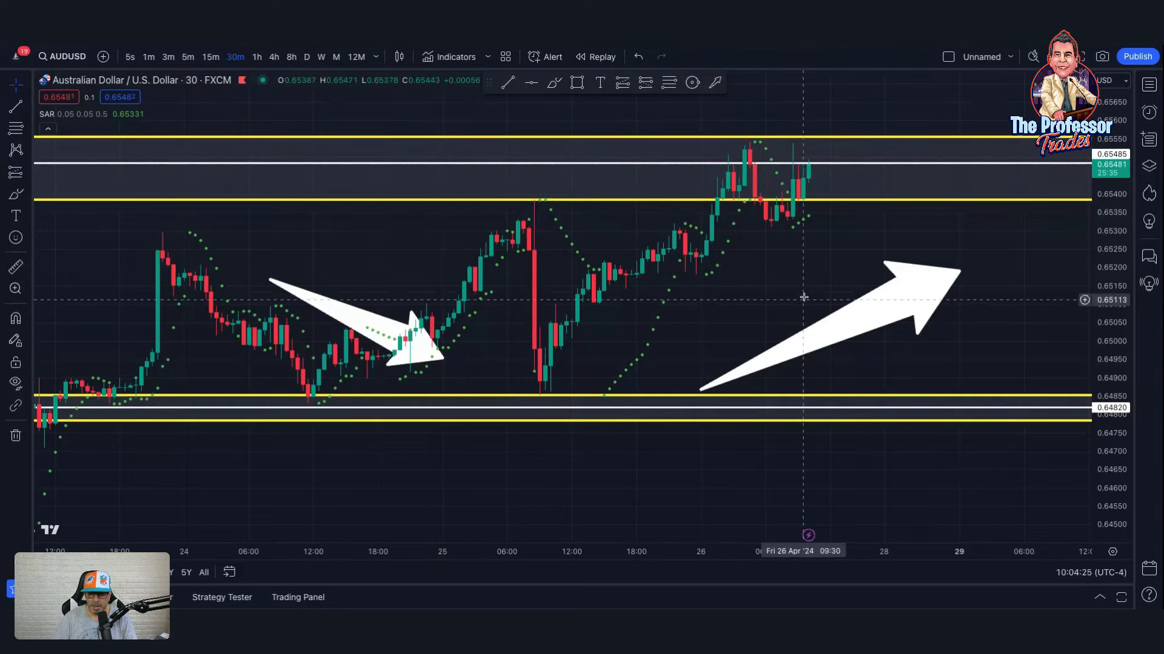
drag(804, 293, 783, 311)
scroll(782, 310, down, 2)
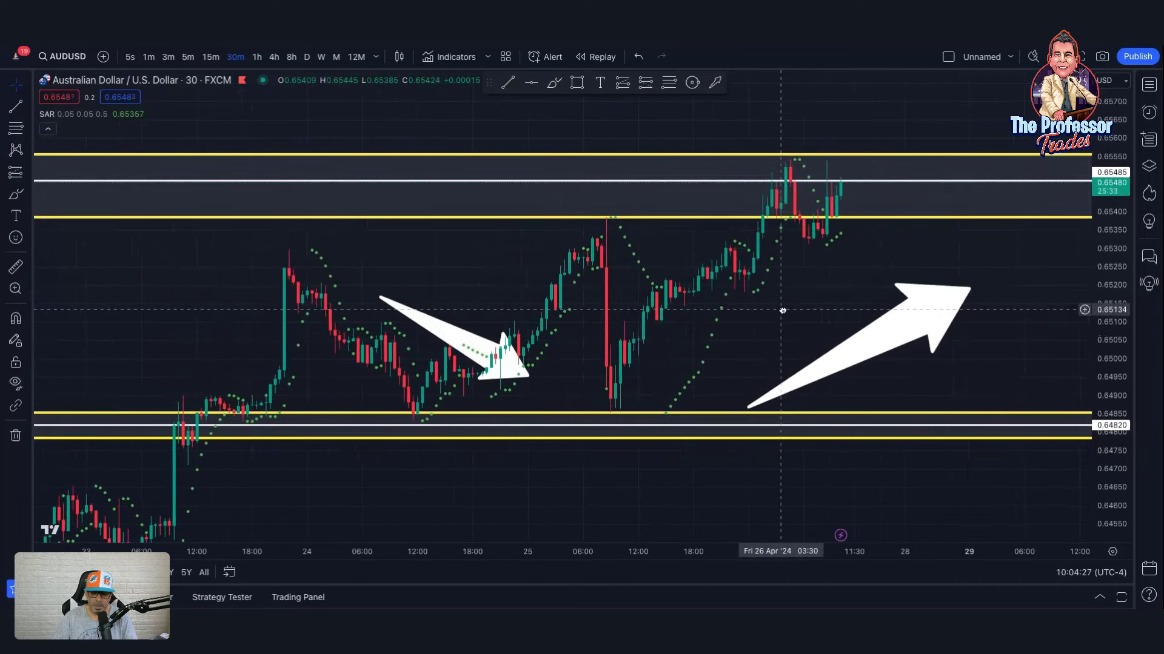
scroll(782, 310, up, 3)
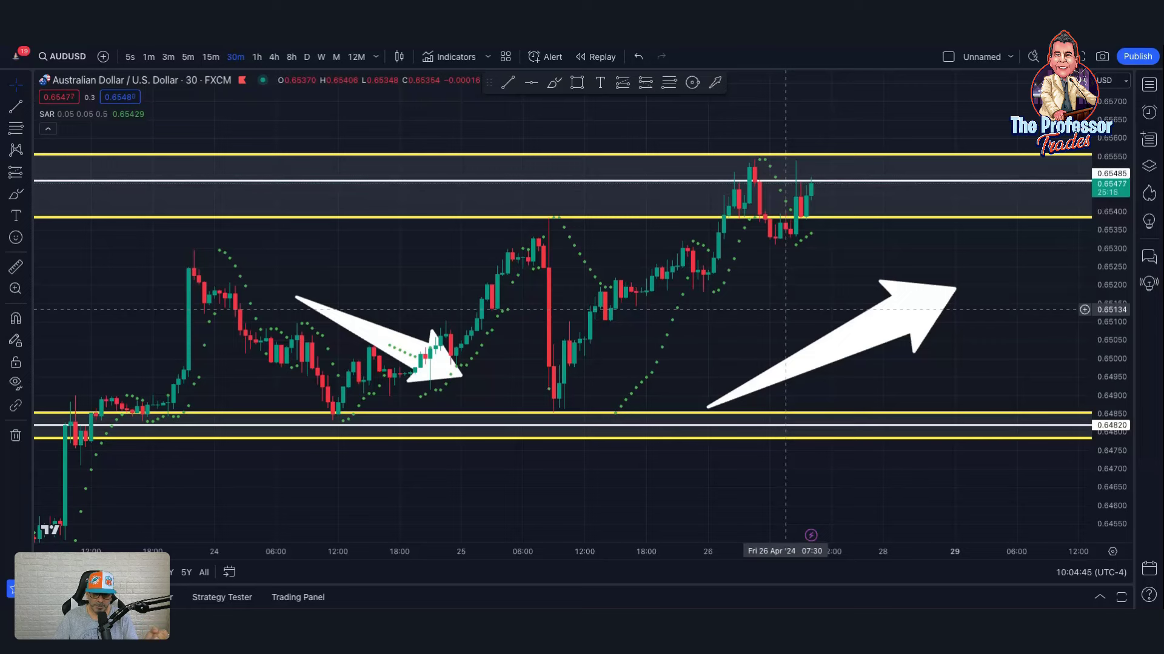
scroll(786, 309, up, 4)
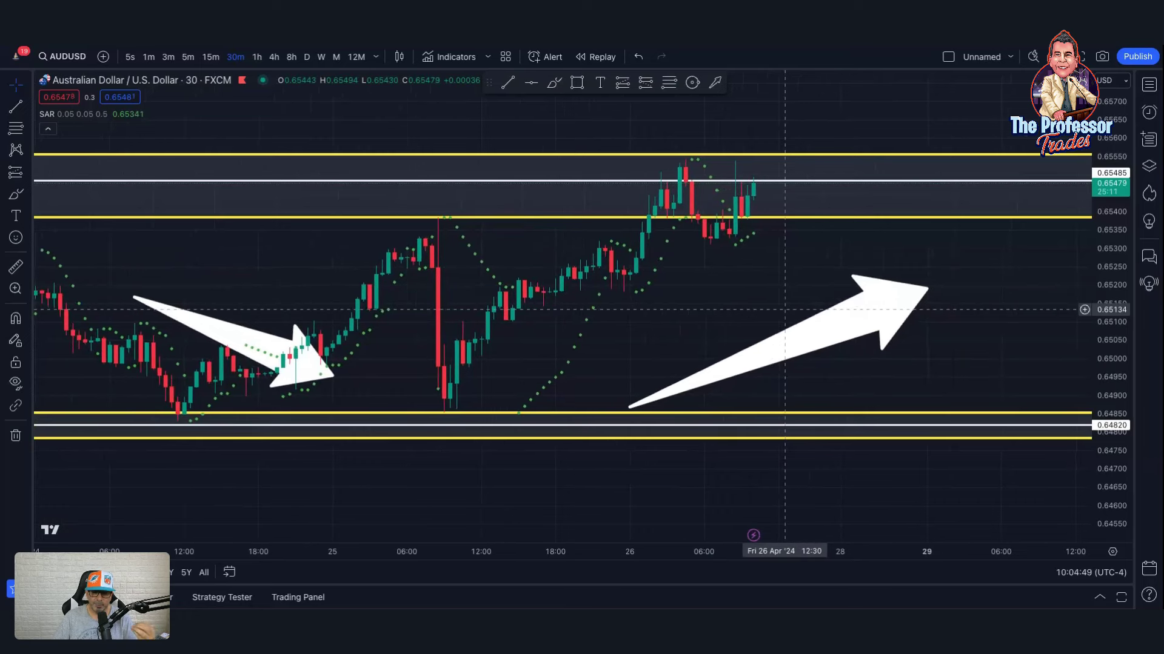
scroll(781, 310, up, 1)
scroll(782, 310, up, 1)
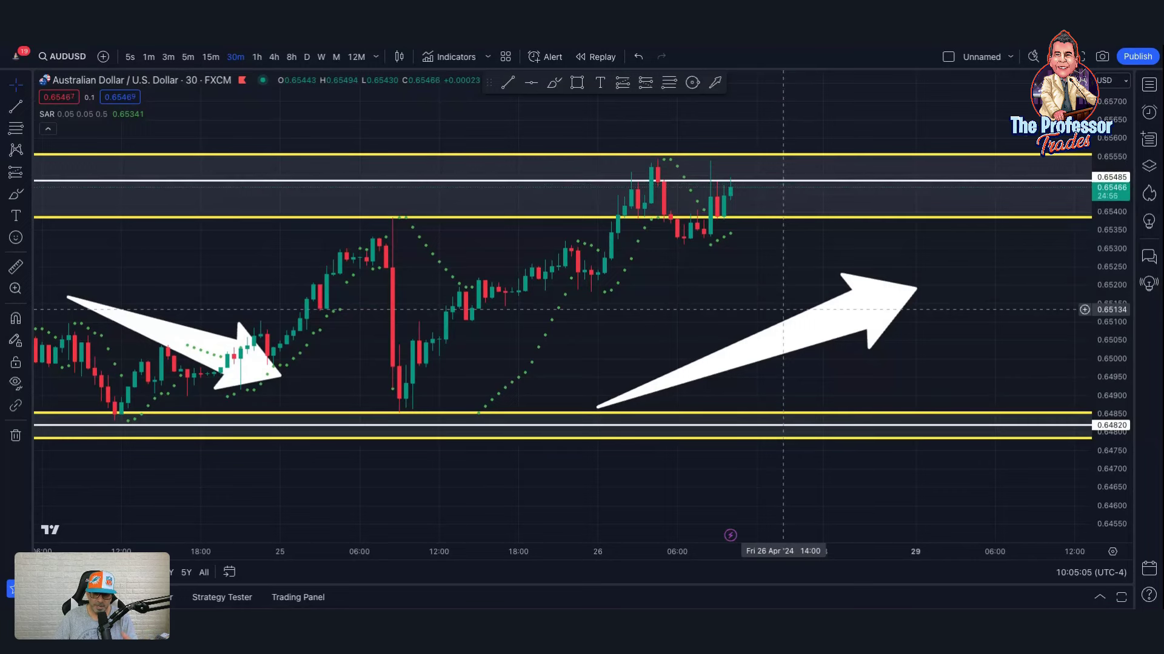
scroll(783, 310, down, 1)
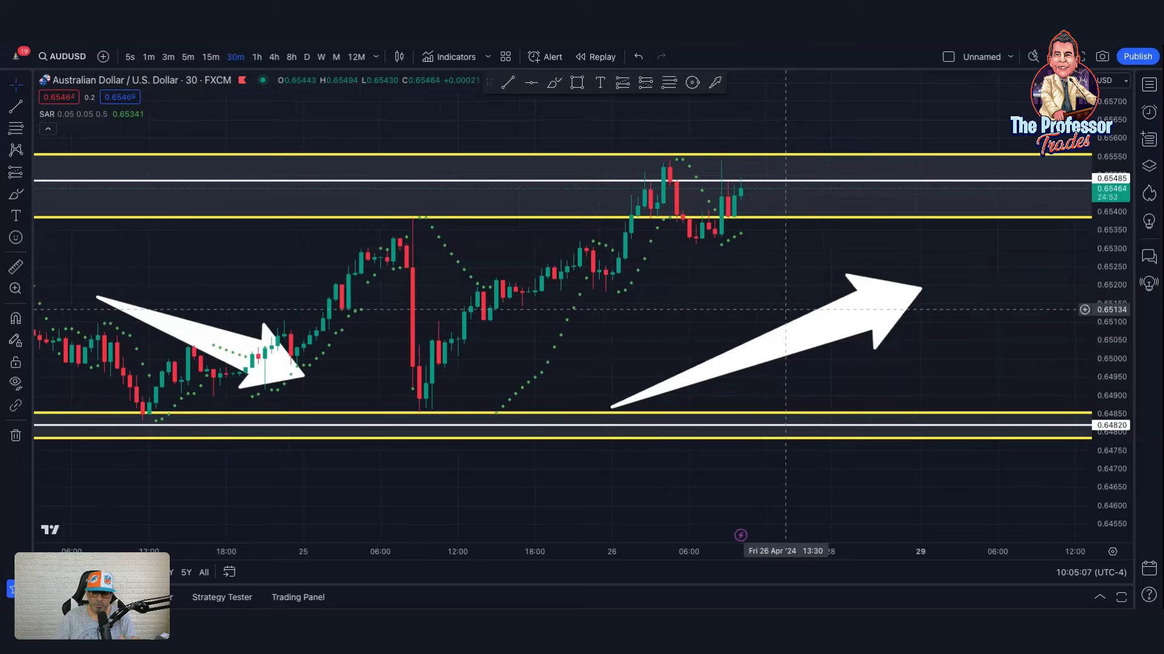
scroll(785, 310, down, 2)
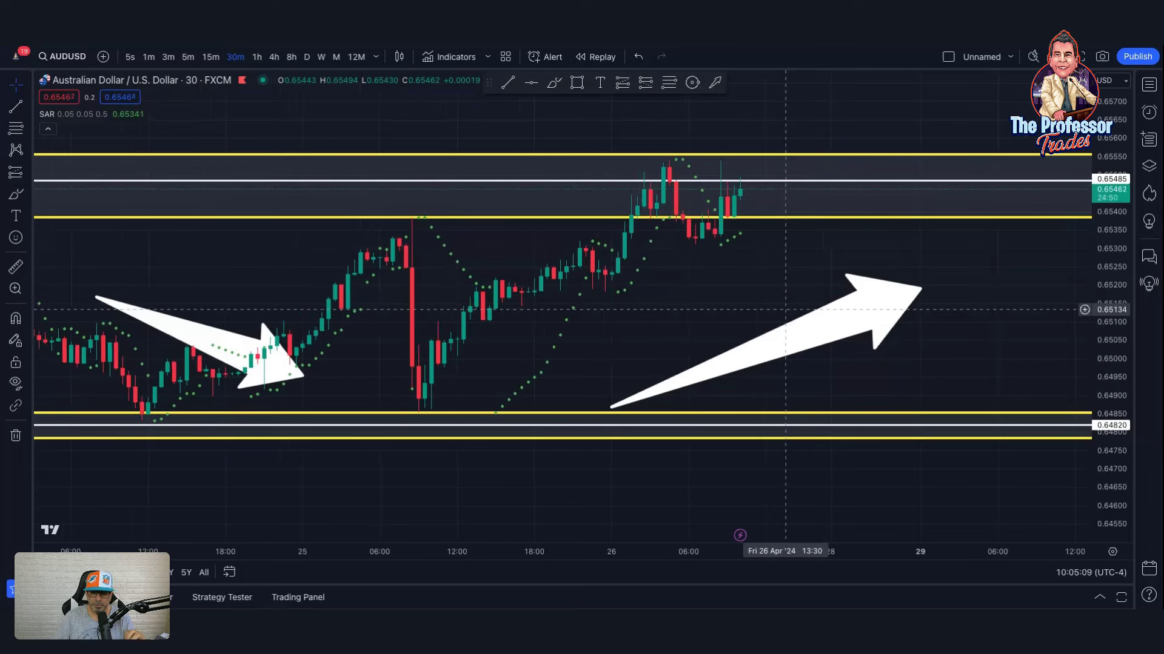
Step: Remove all drawings from the chart and hide the SAR indicator, with the indicator legend collapsed
click(16, 435)
click(73, 434)
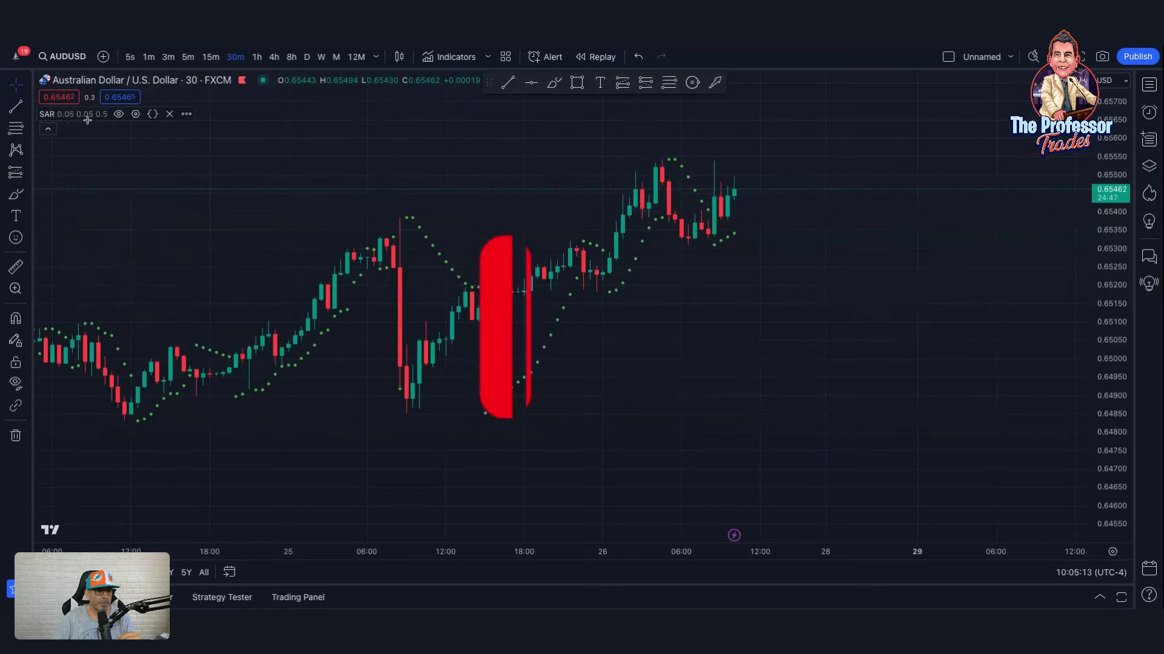
click(119, 114)
click(50, 130)
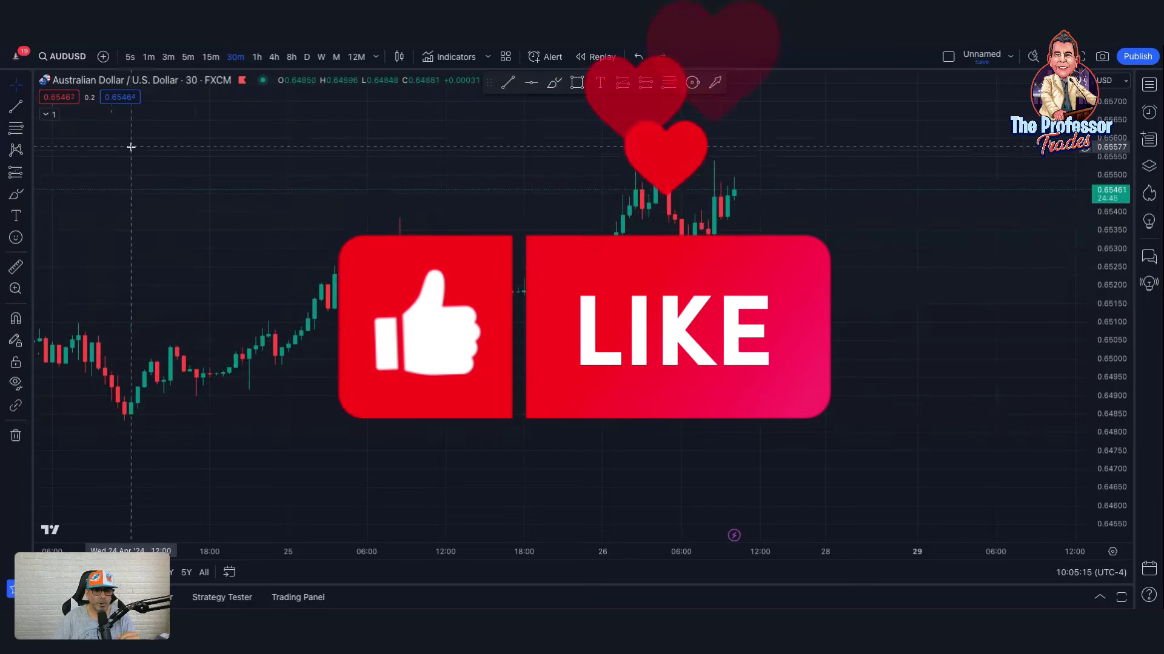
Step: Switch the chart to the weekly timeframe and examine the price swings from 2023 to 2024
click(320, 57)
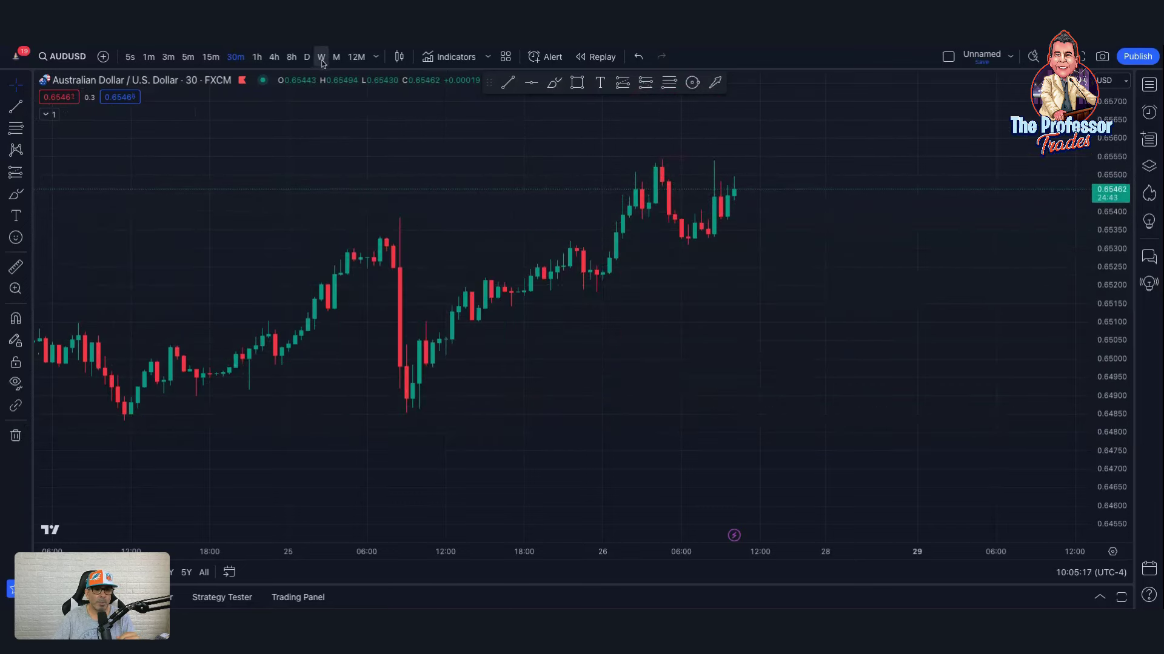
drag(1104, 149, 1104, 255)
drag(859, 410, 920, 419)
scroll(920, 418, up, 4)
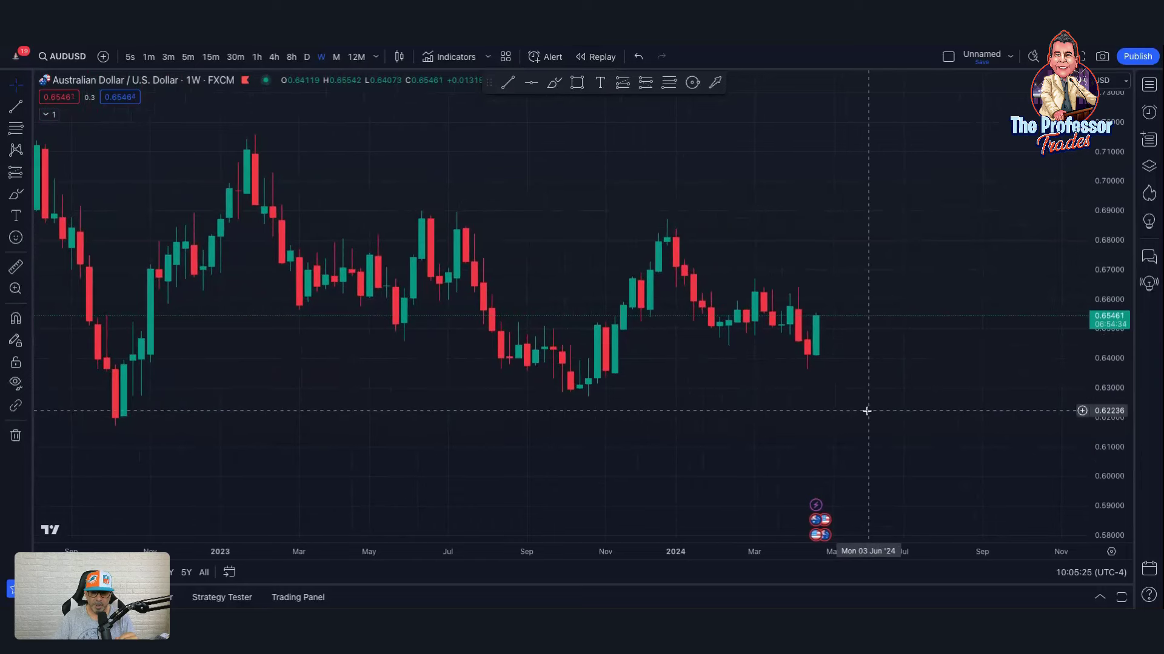
drag(865, 410, 846, 423)
scroll(847, 425, up, 1)
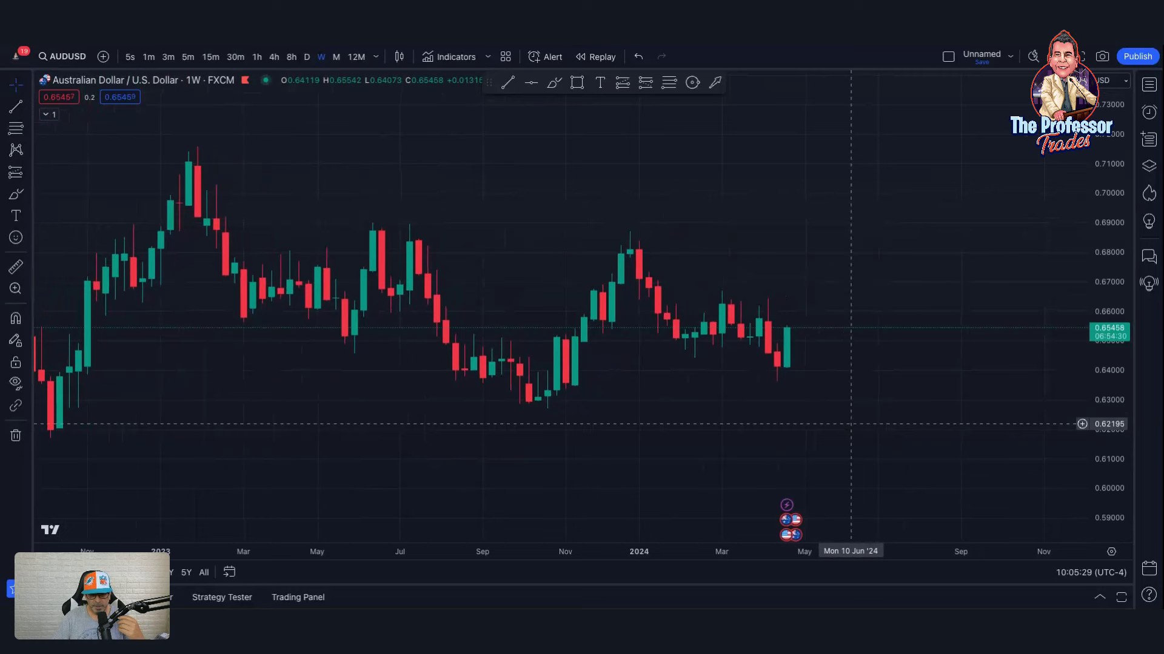
scroll(850, 424, up, 1)
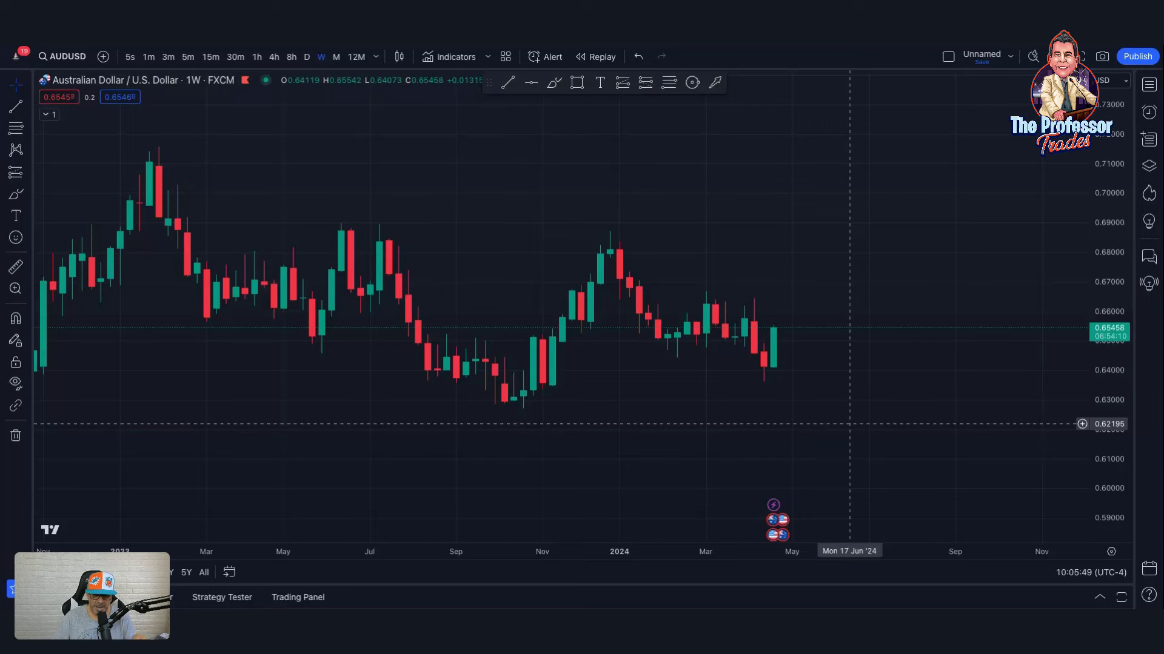
scroll(849, 424, up, 2)
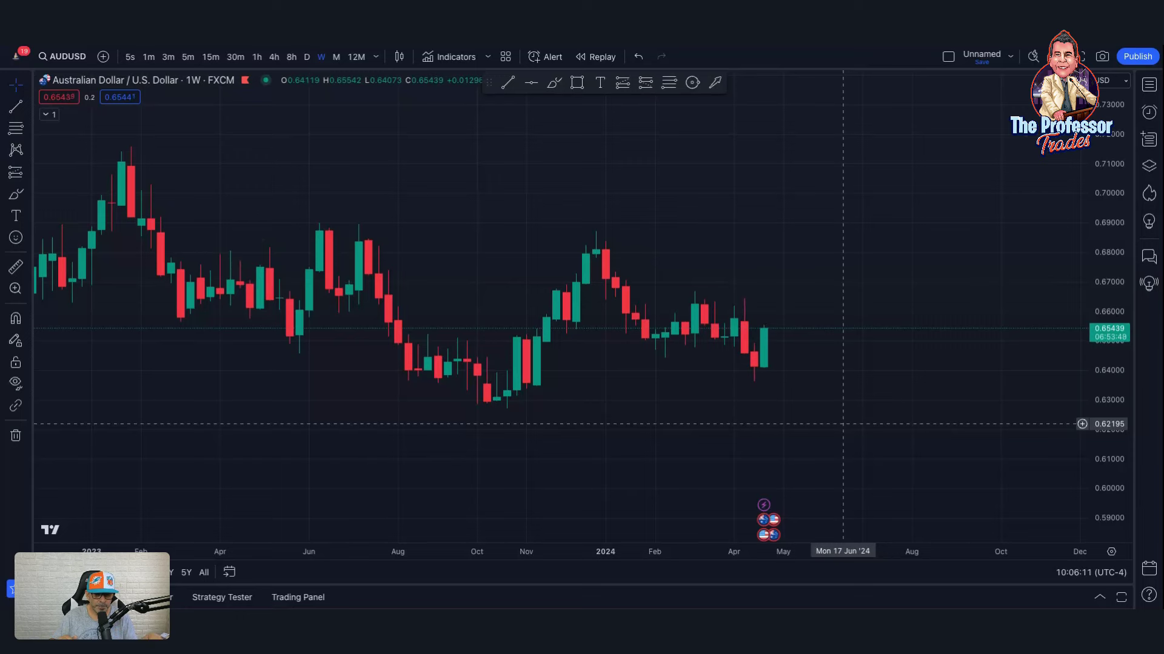
scroll(843, 424, down, 3)
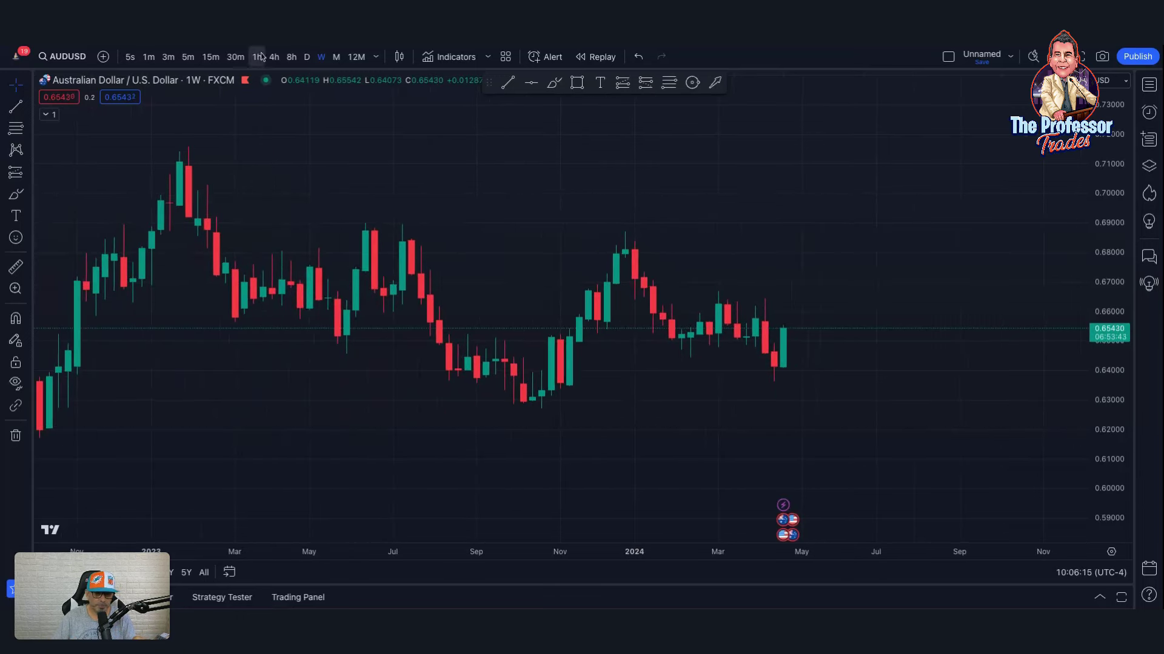
Step: Switch the chart to the 5-second timeframe and rescale prices so the candle movements are readable
click(129, 56)
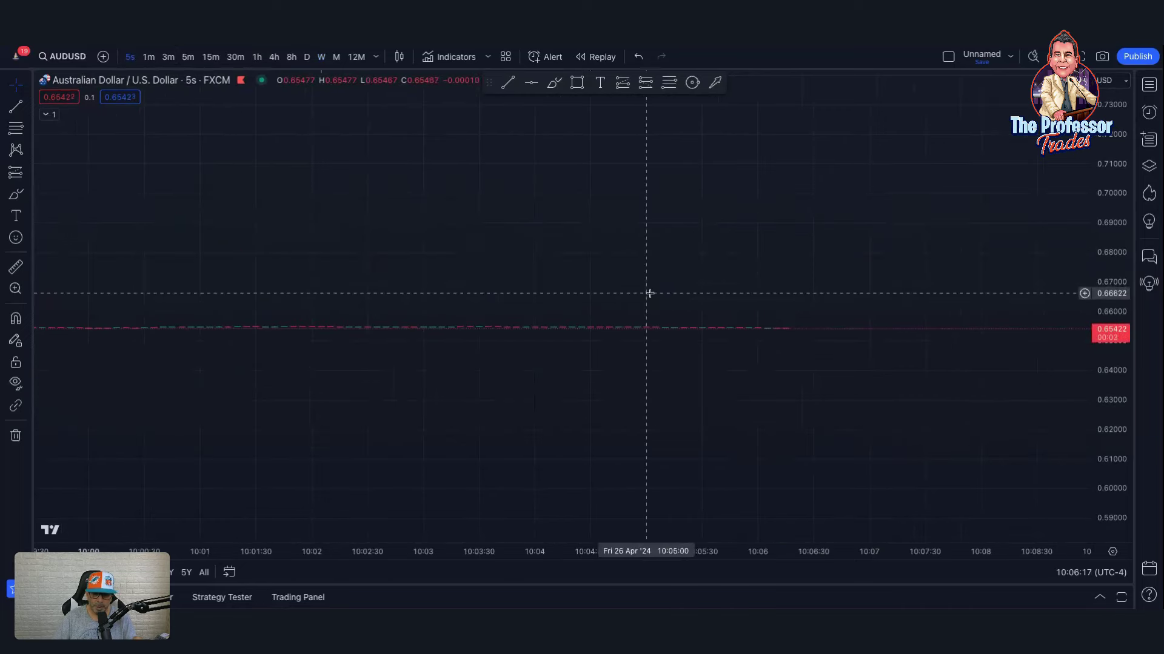
drag(1106, 383, 937, 277)
scroll(937, 277, down, 5)
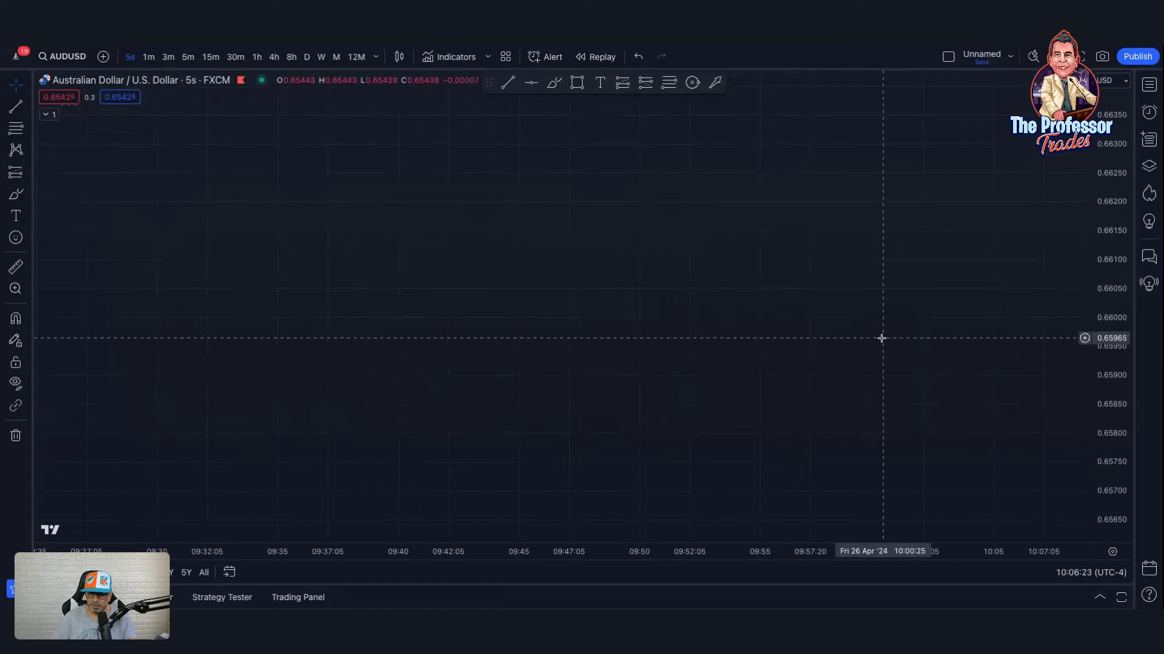
key(alt+r)
drag(1120, 452, 1119, 424)
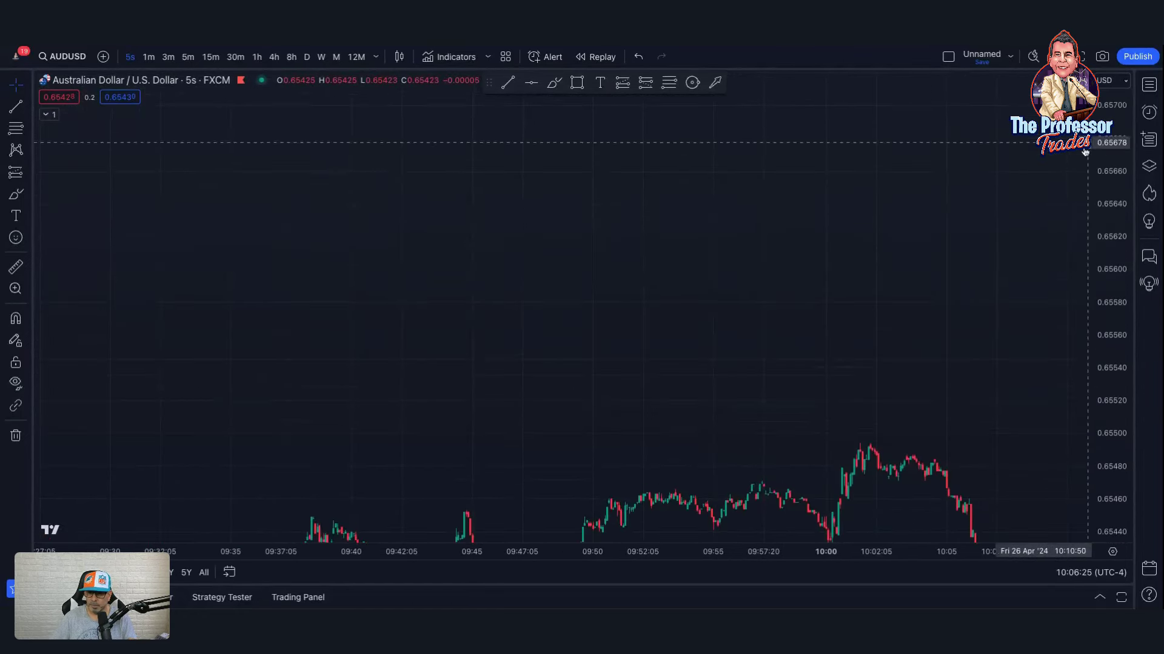
drag(943, 382, 809, 121)
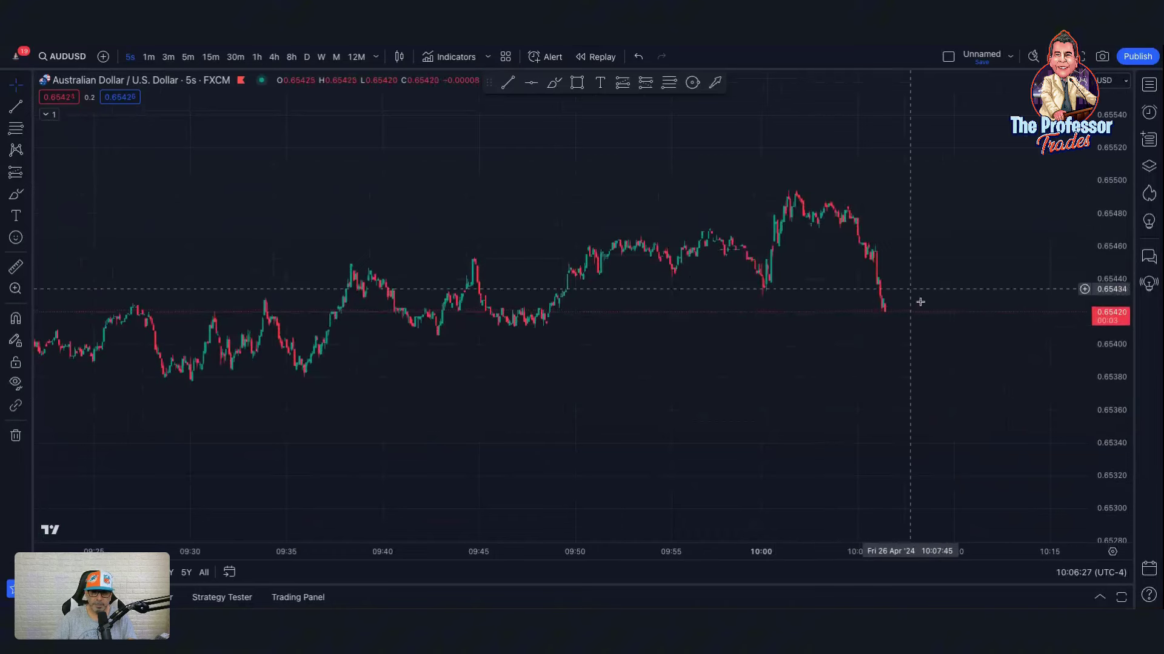
Step: Measure the sharp price drop after 10:04 from about 0.65484 down to 0.65419, and clear the measurement
drag(909, 415, 827, 426)
scroll(816, 398, up, 1)
scroll(816, 397, up, 1)
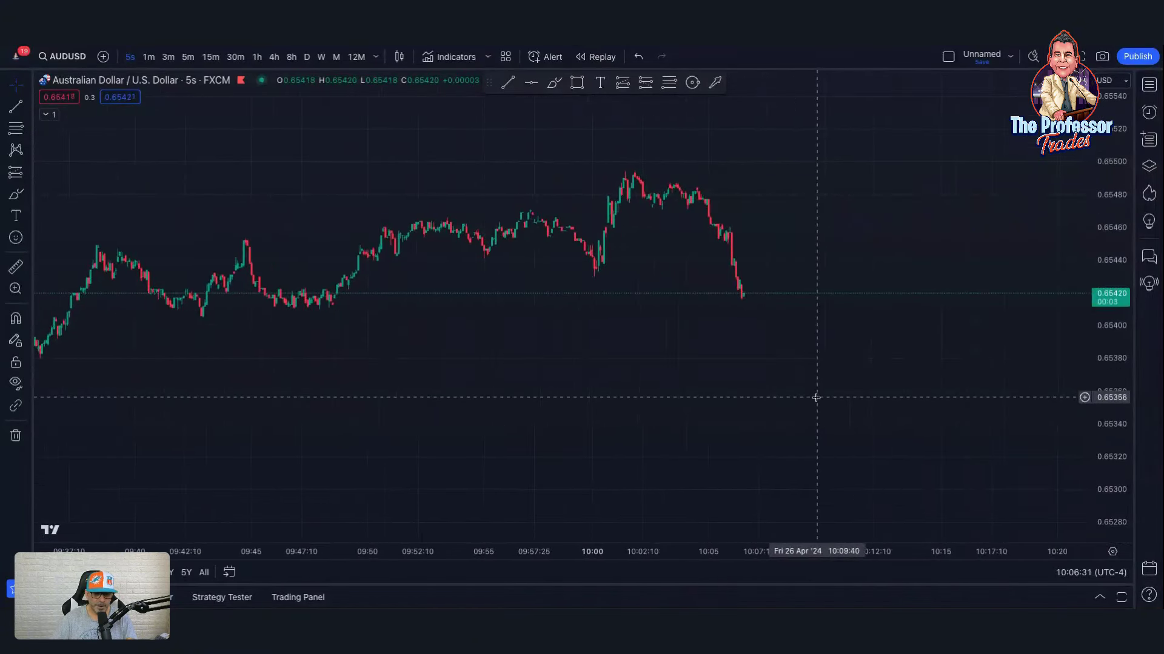
drag(1119, 403, 1119, 386)
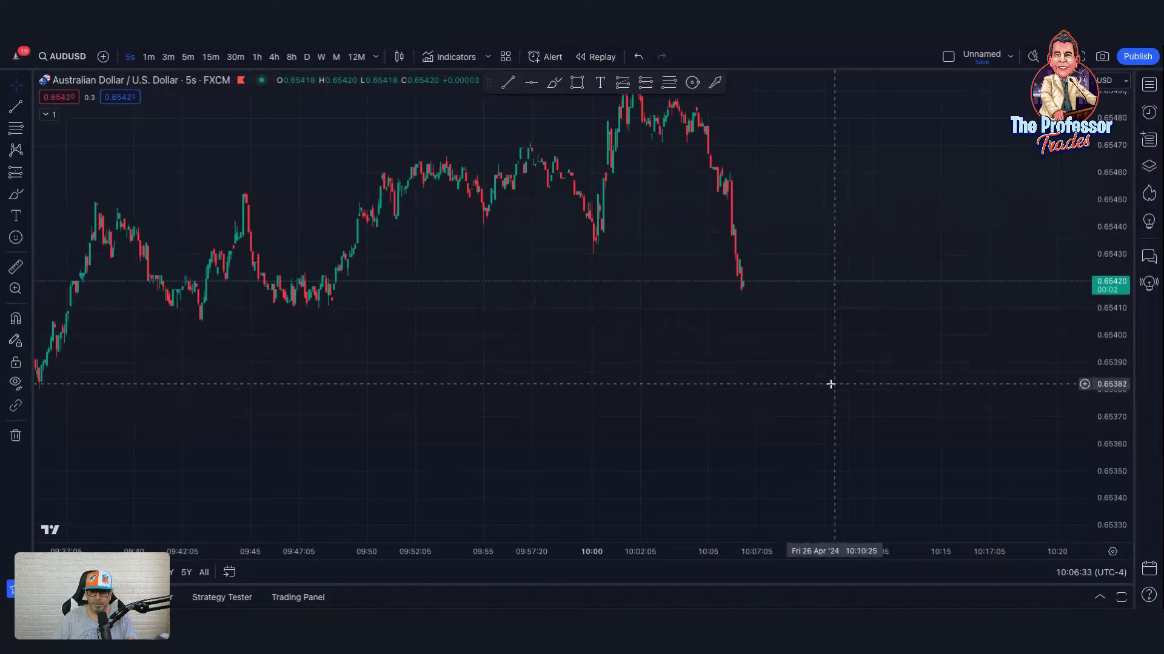
drag(828, 384, 933, 471)
scroll(933, 470, up, 1)
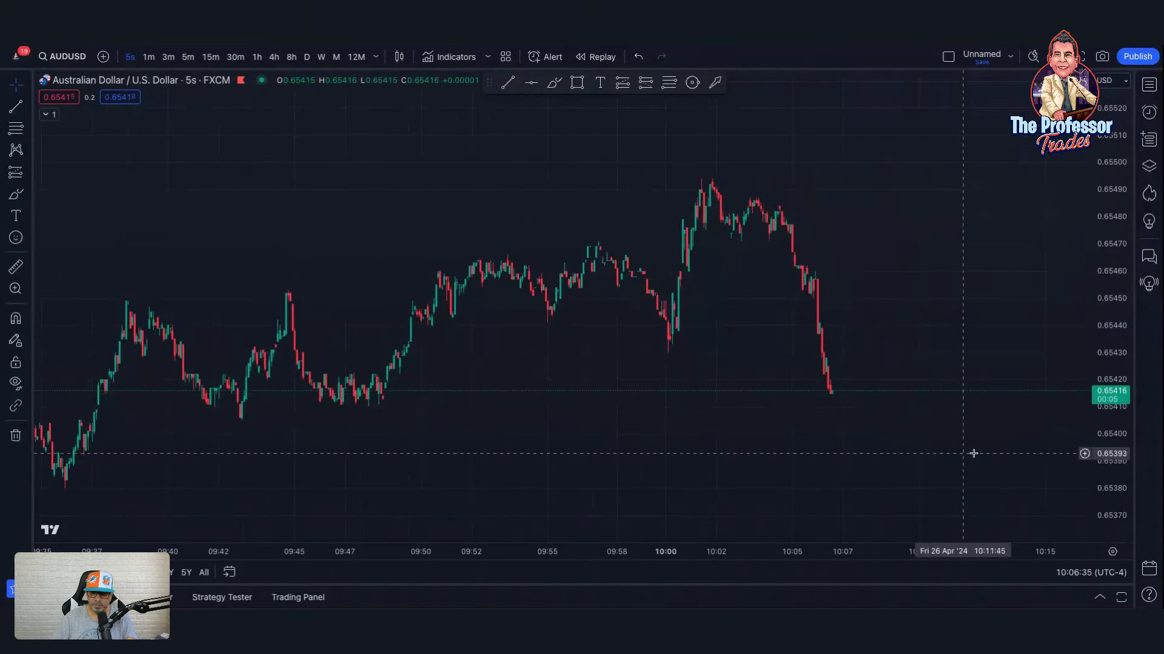
drag(1112, 400, 1112, 370)
scroll(974, 367, up, 3)
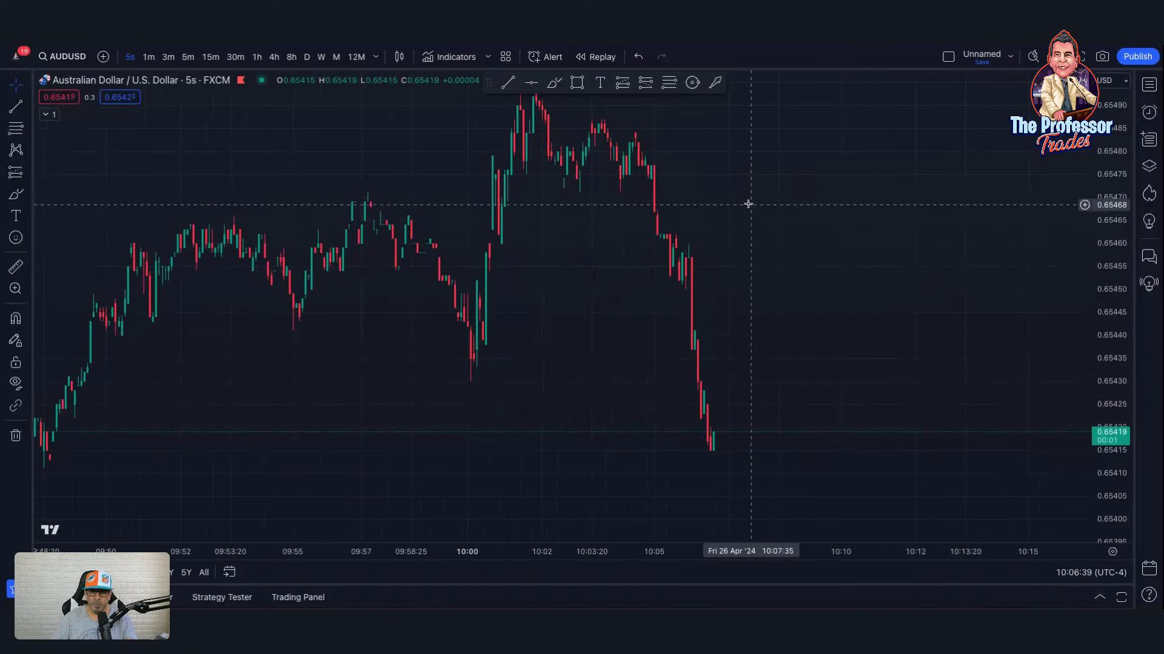
click(16, 266)
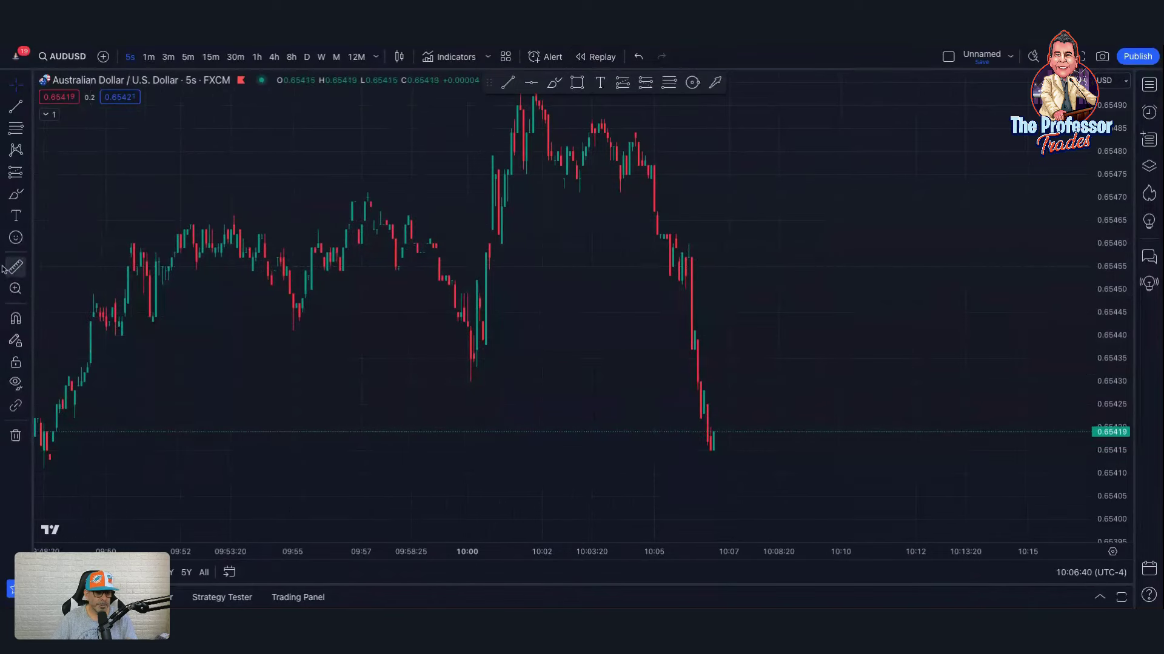
click(642, 135)
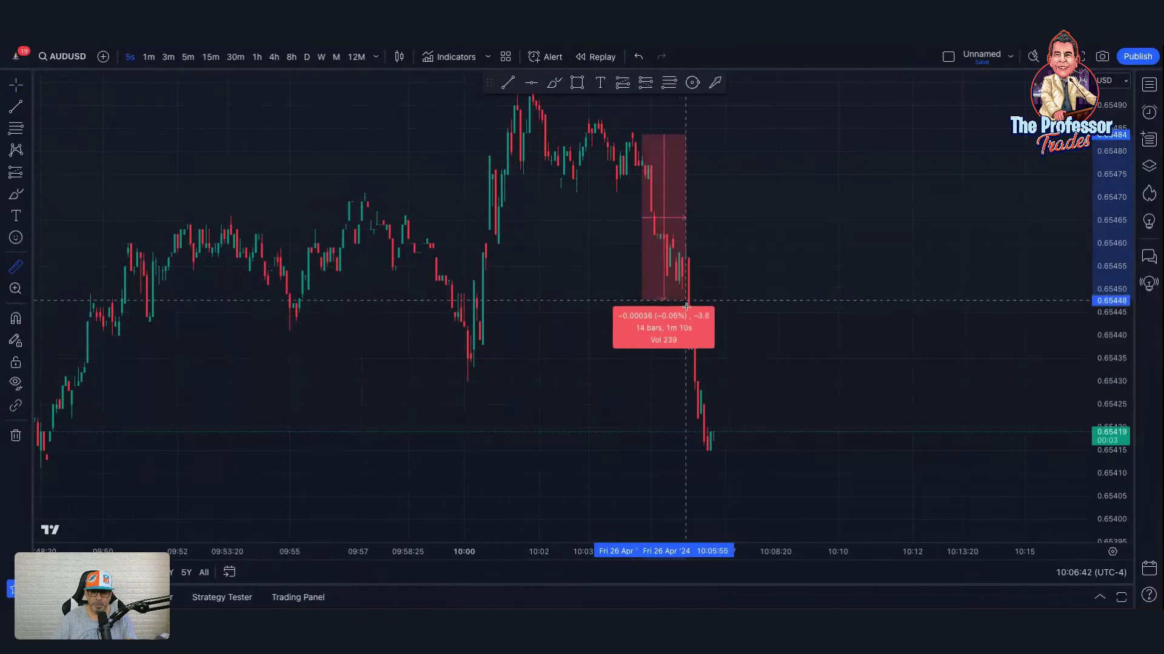
click(707, 434)
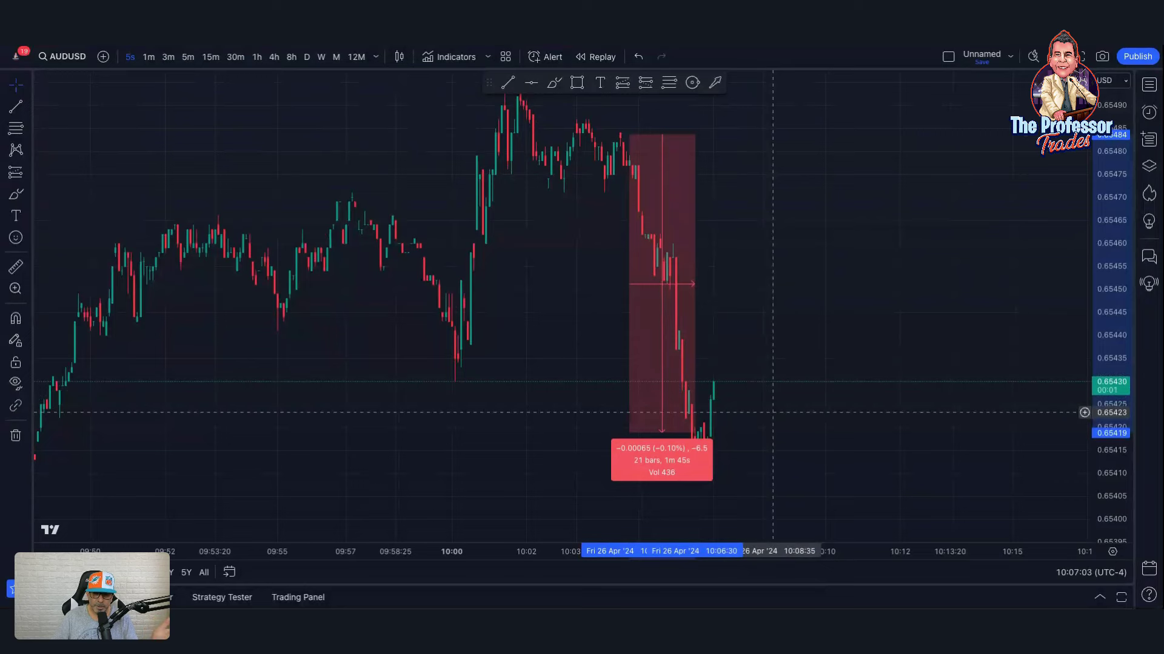
click(844, 327)
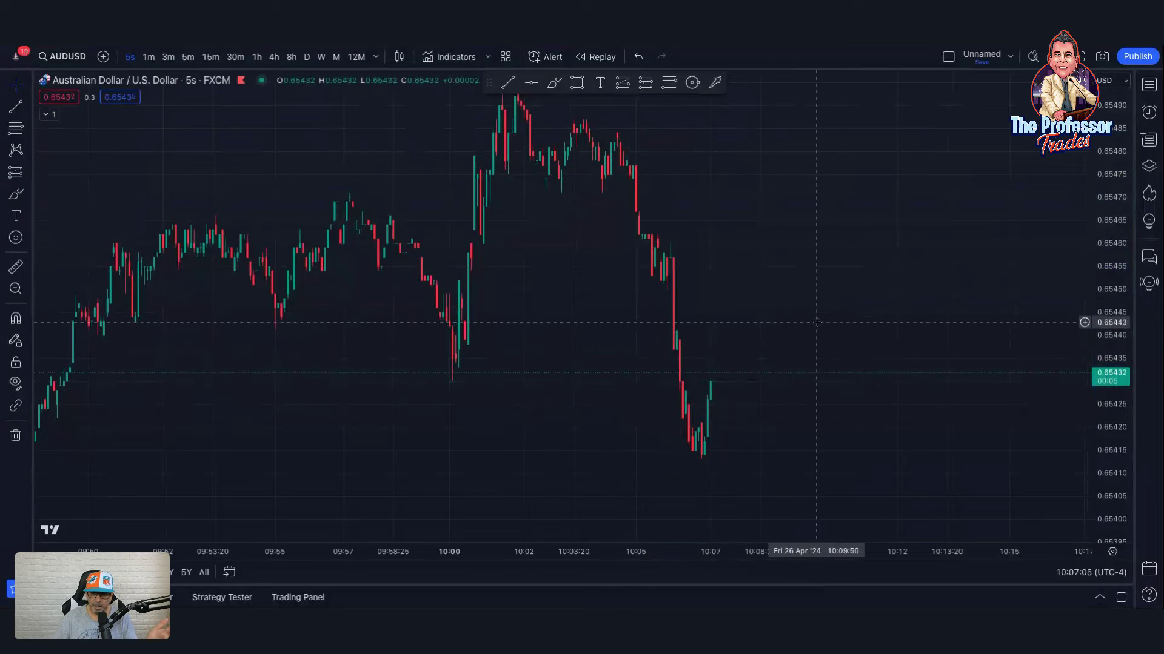
Step: Draw a rectangle zone under the lows from about 09:25 to 09:42, between about 0.65382 and 0.65375
scroll(1039, 394, down, 5)
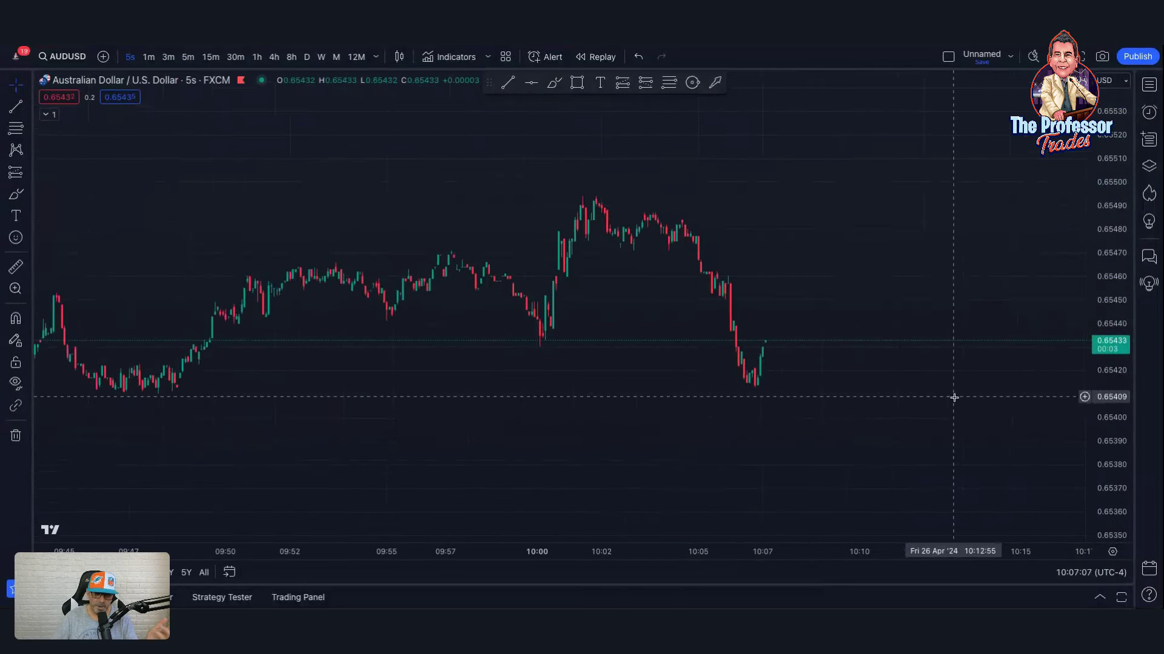
scroll(953, 395, down, 5)
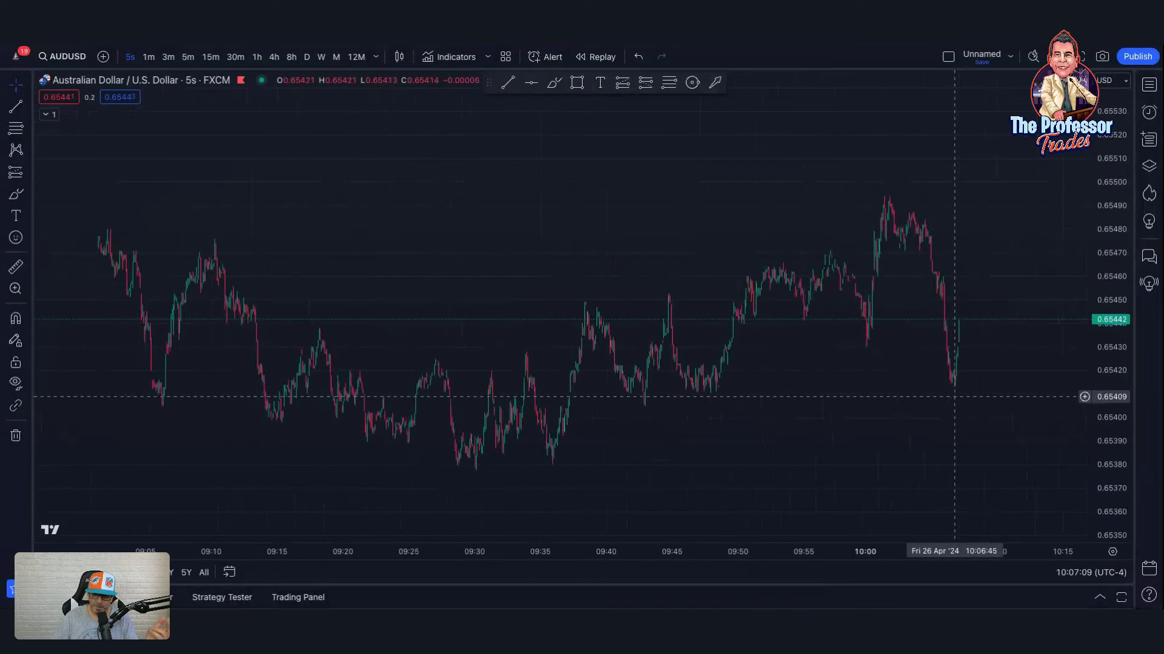
drag(852, 446, 945, 380)
scroll(946, 381, up, 3)
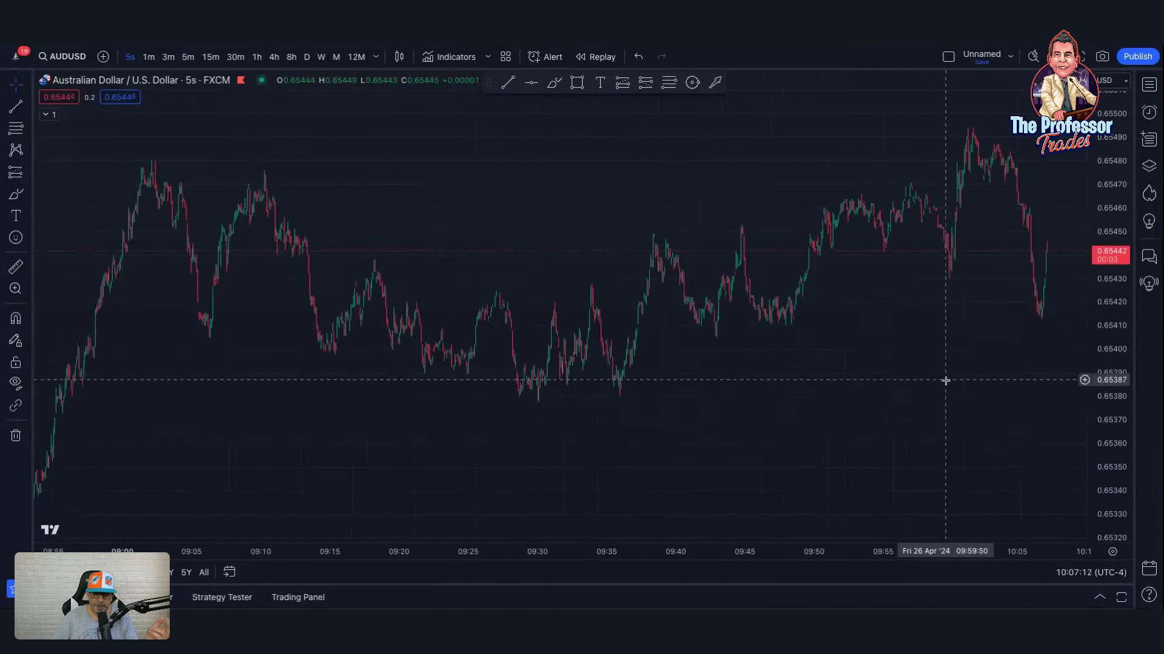
click(577, 83)
click(449, 393)
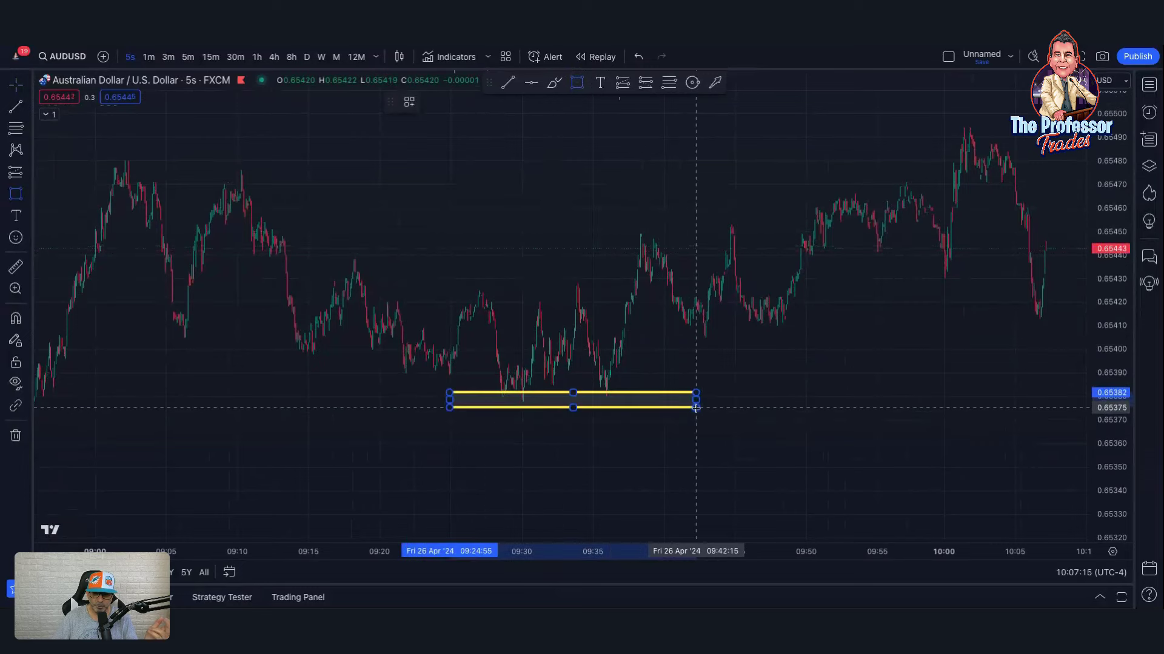
click(695, 407)
scroll(767, 415, up, 1)
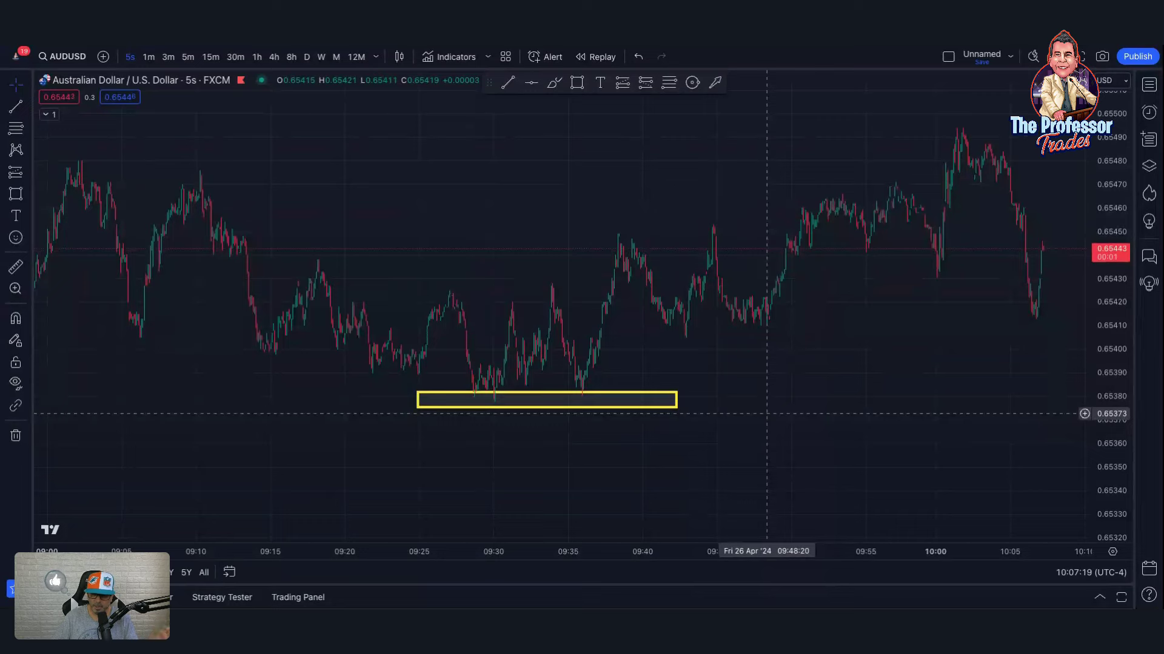
Step: Measure the price rise from the rectangle zone at about 0.65381 up to 0.65433
click(16, 265)
click(581, 394)
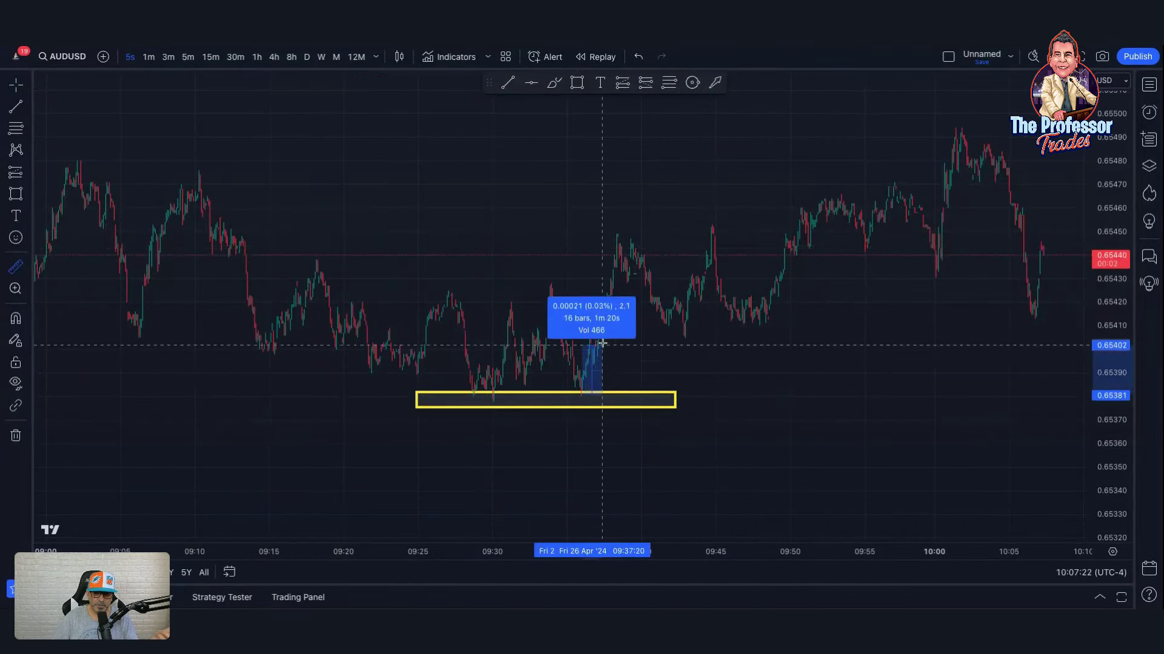
click(609, 274)
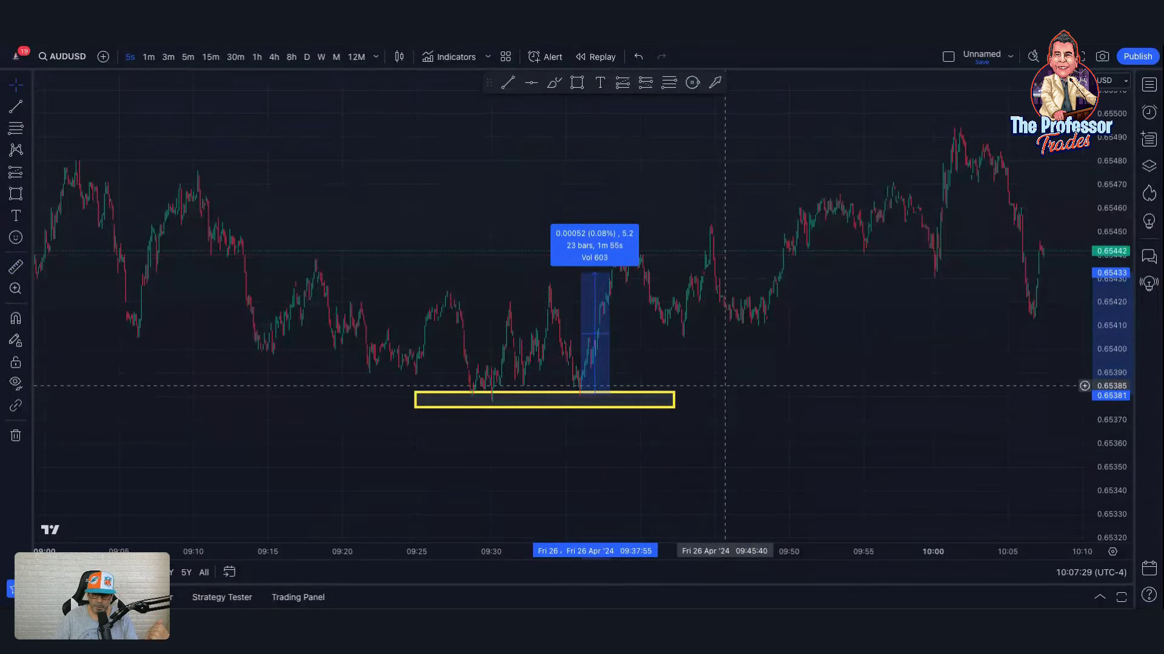
Step: Clear the measurement, switch the chart to the weekly timeframe and rescale prices so the candle movements are readable
click(725, 385)
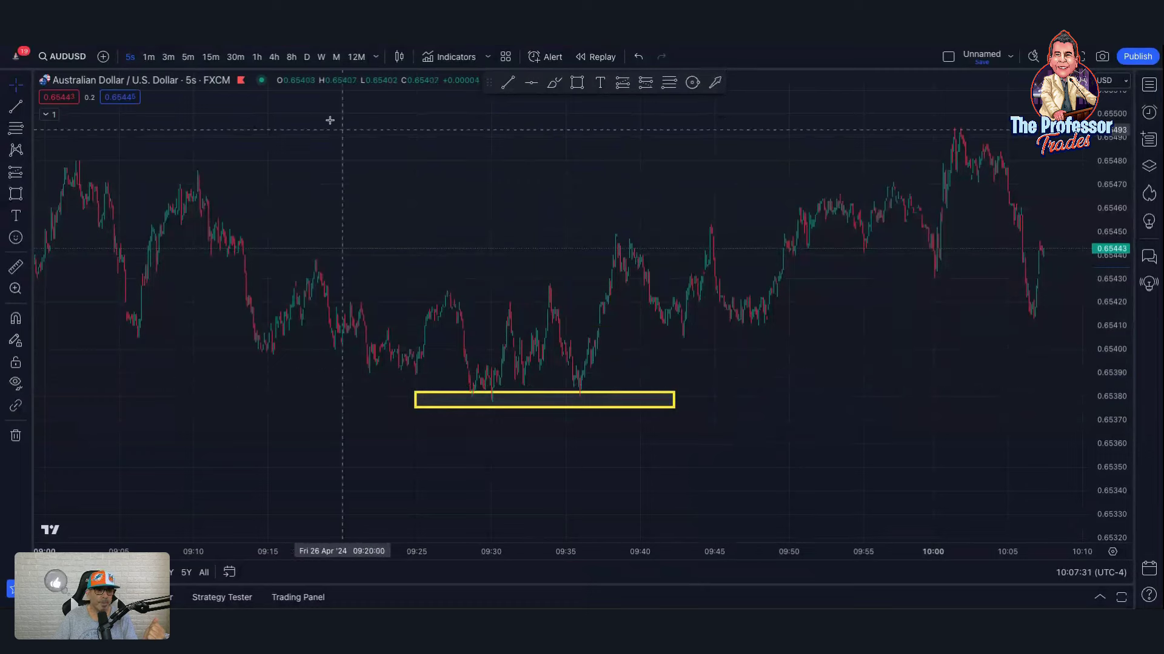
click(321, 58)
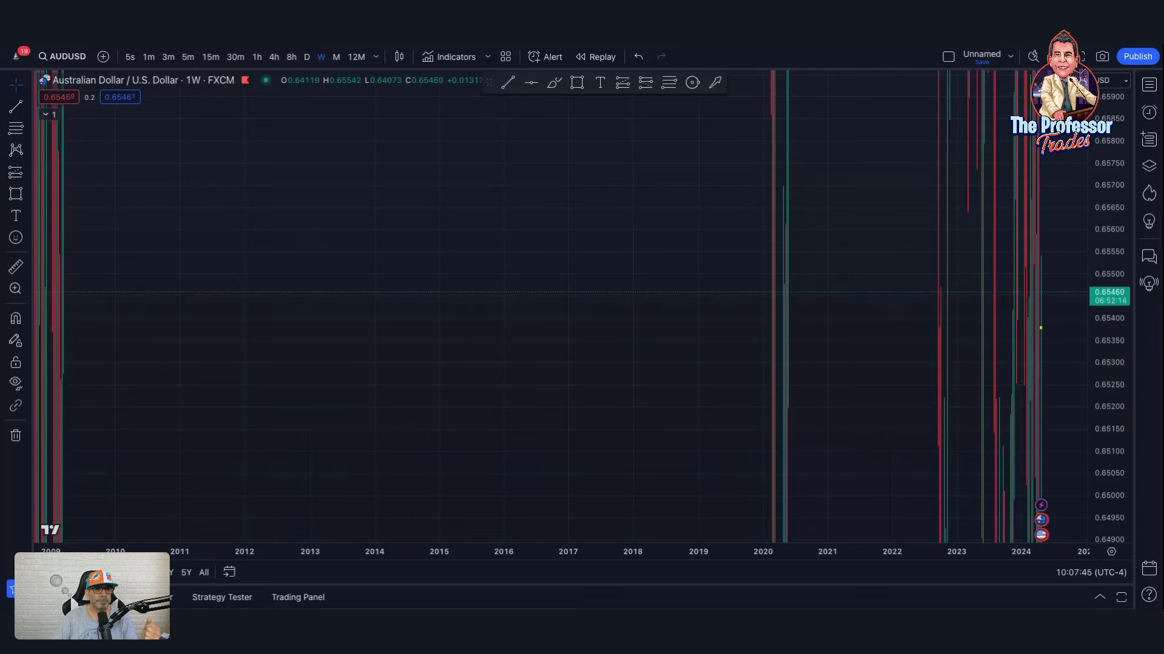
scroll(1109, 303, down, 3)
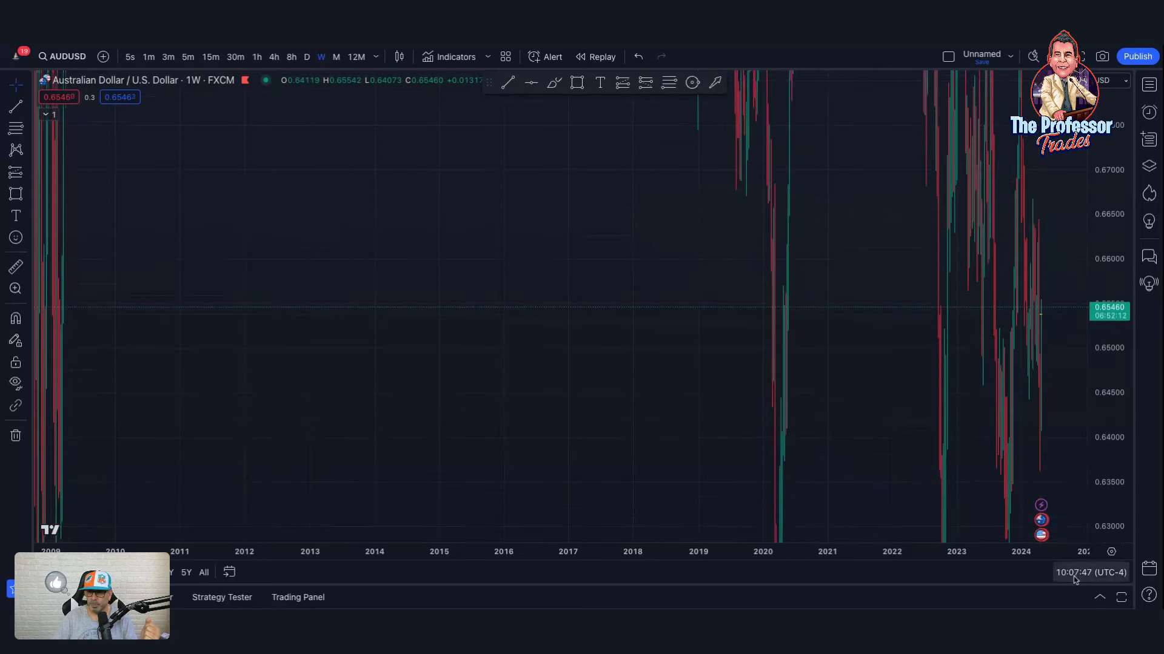
scroll(952, 427, up, 5)
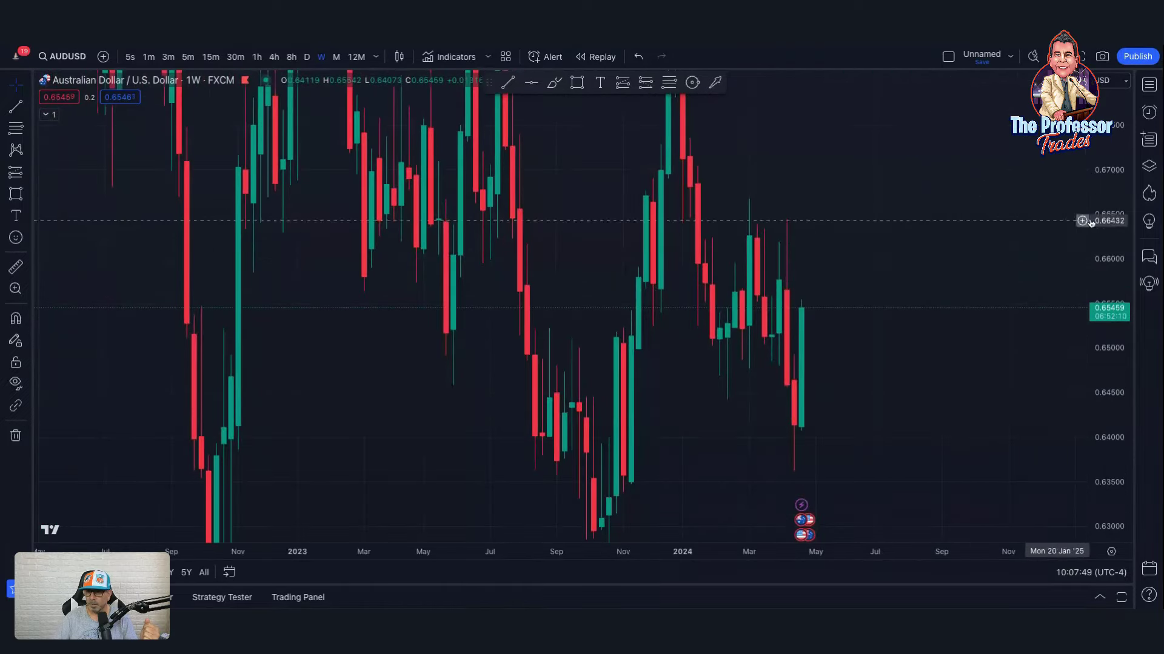
scroll(1098, 291, down, 5)
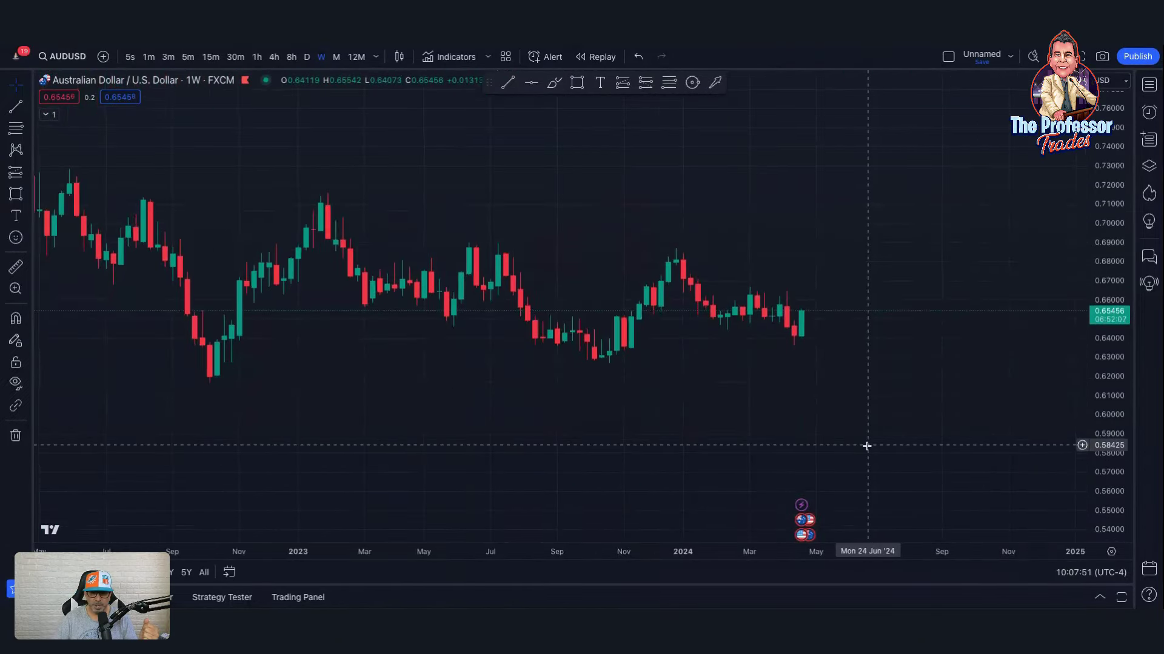
scroll(867, 447, down, 2)
drag(768, 414, 692, 425)
scroll(692, 424, down, 3)
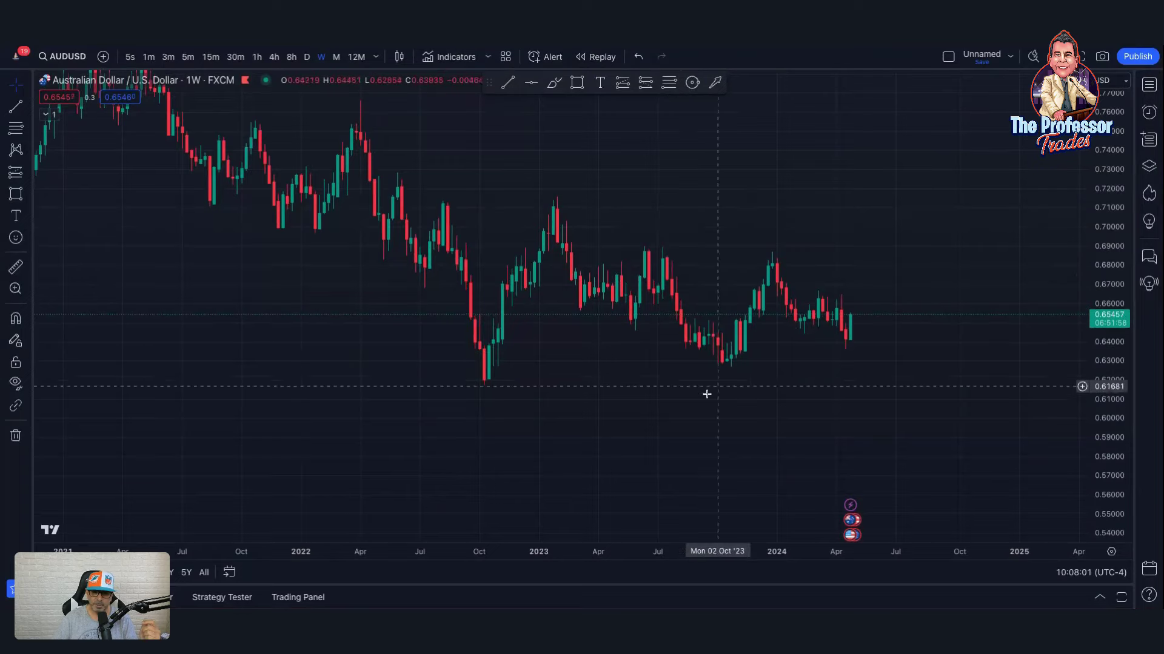
drag(706, 394, 728, 454)
scroll(729, 454, down, 5)
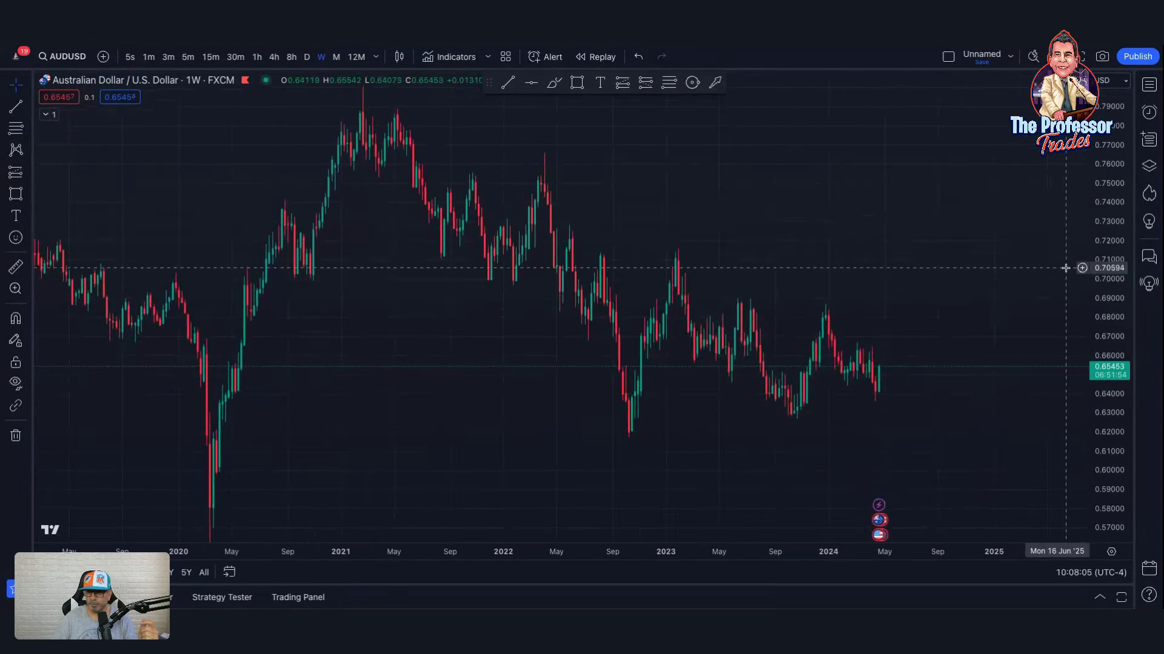
drag(1109, 219, 1050, 403)
scroll(1025, 415, down, 3)
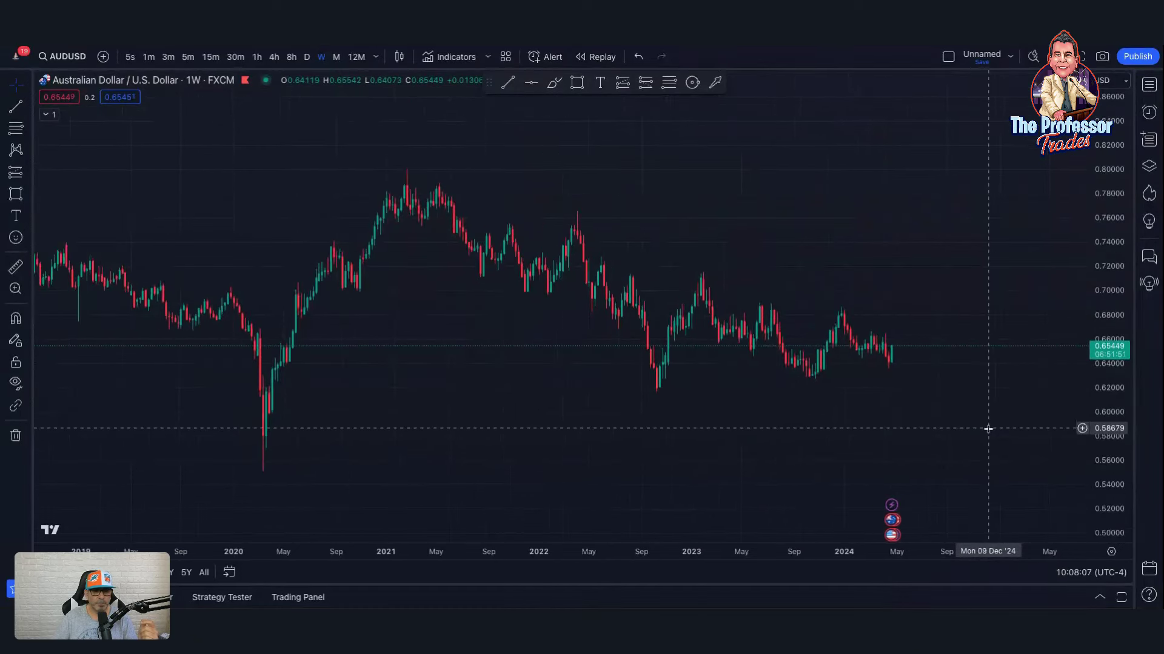
Step: Examine the weekly AUDUSD price swings over roughly the past decade, back to the years before 2016
drag(864, 427, 796, 428)
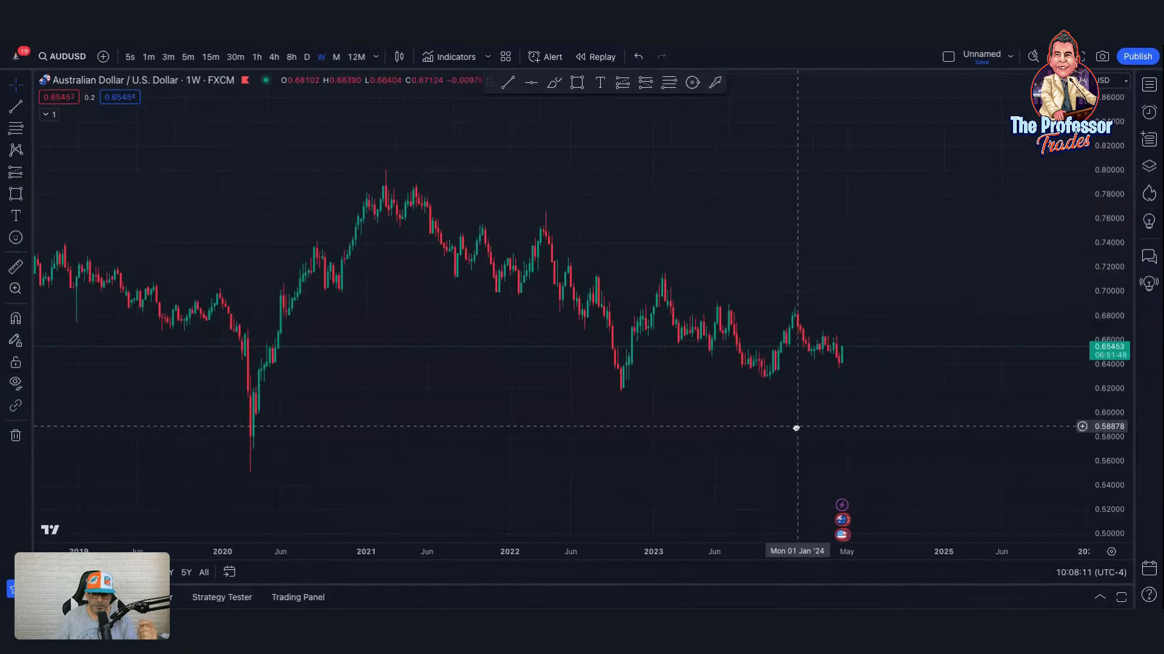
scroll(796, 428, left, 3)
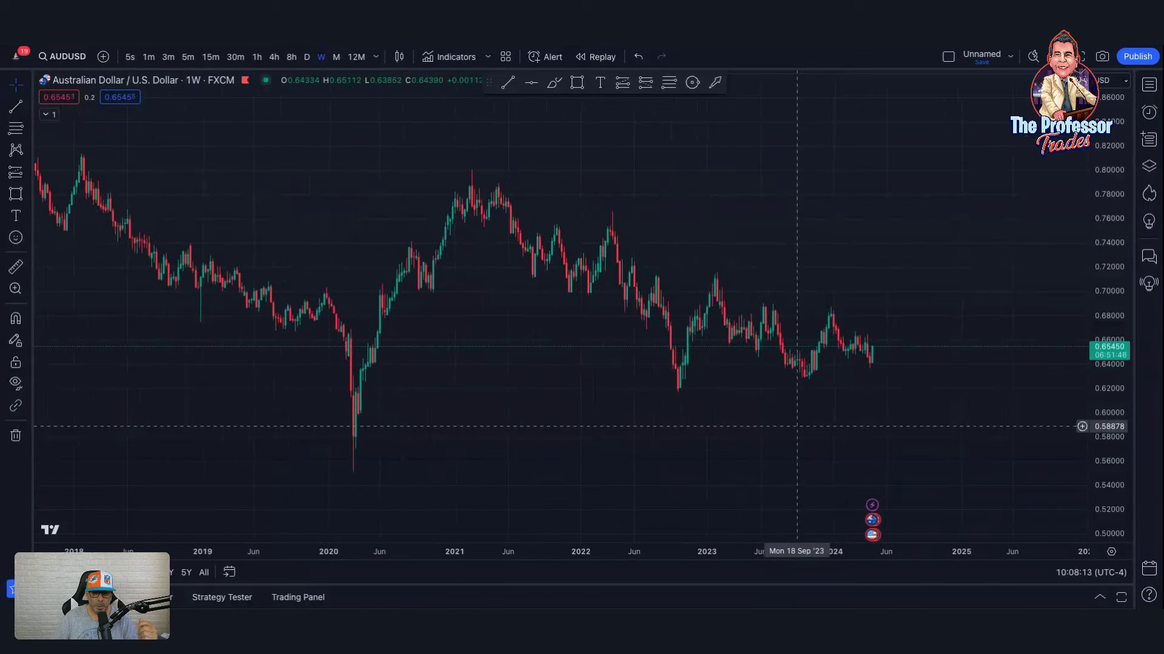
scroll(796, 427, down, 2)
scroll(797, 426, left, 3)
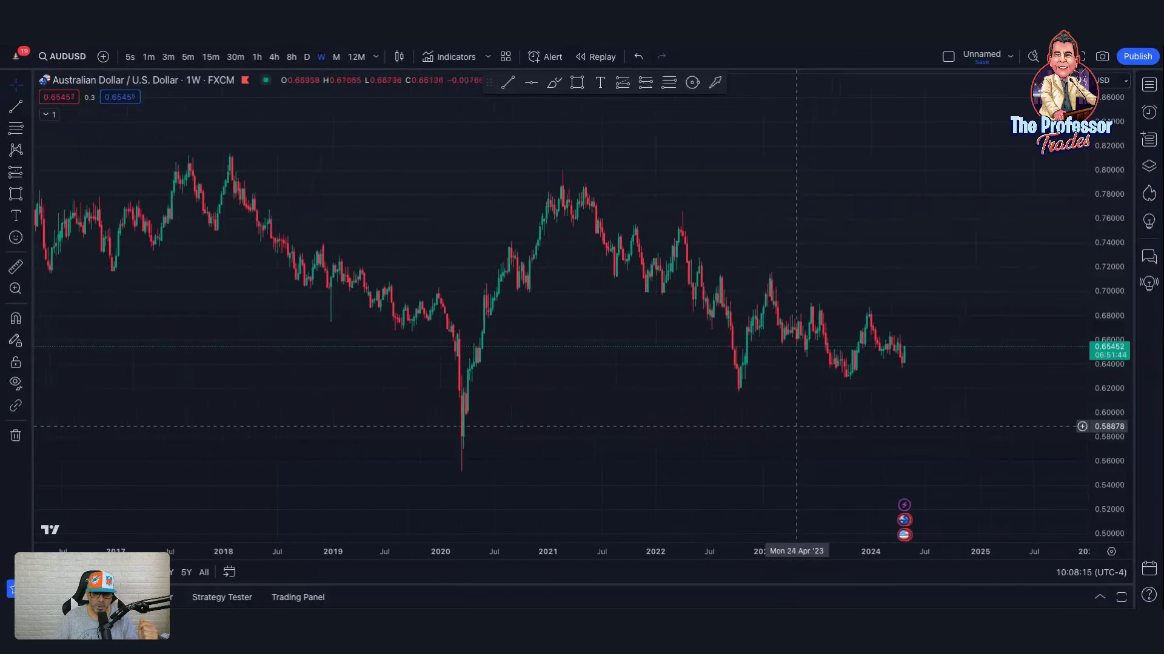
scroll(797, 426, down, 4)
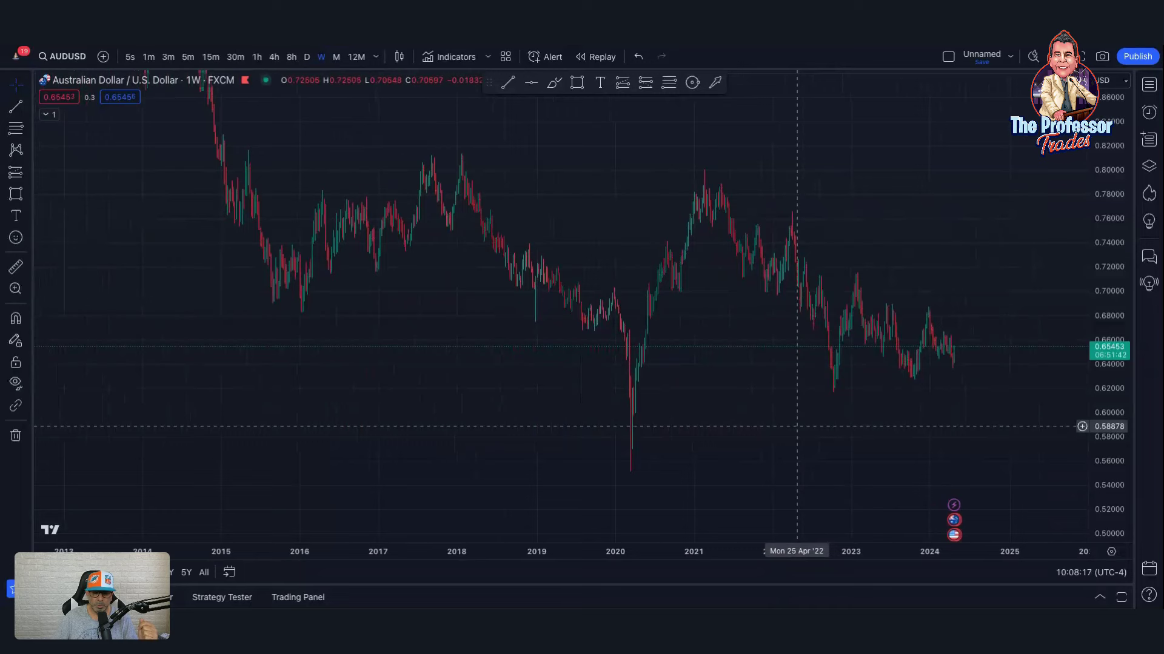
scroll(797, 426, up, 4)
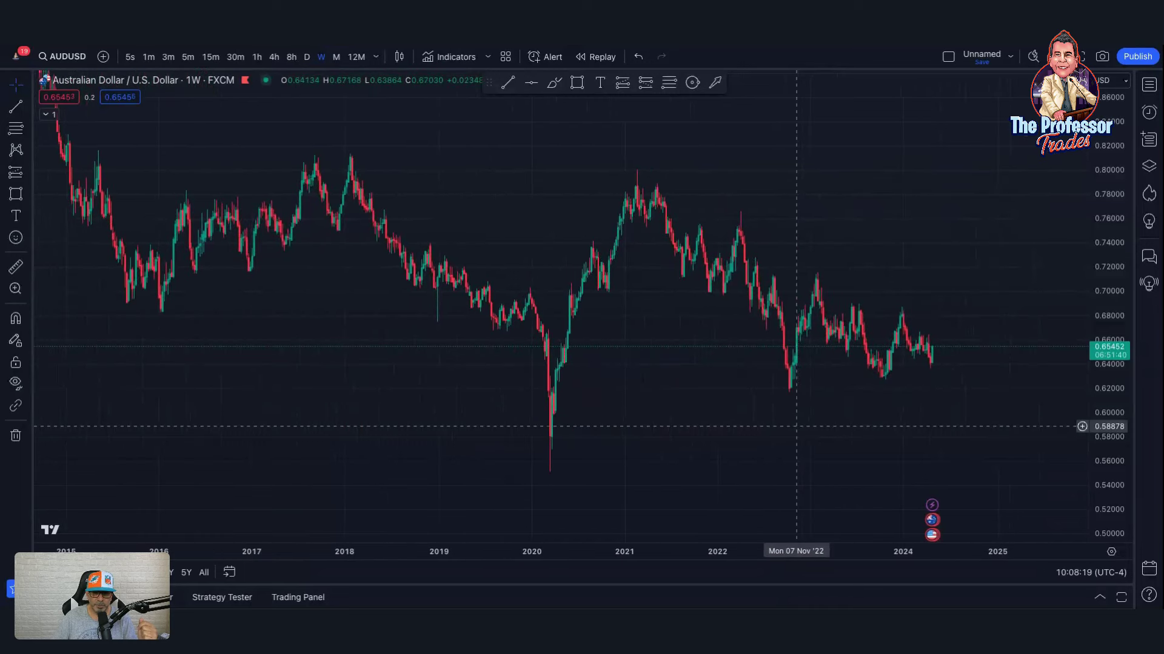
scroll(797, 427, up, 3)
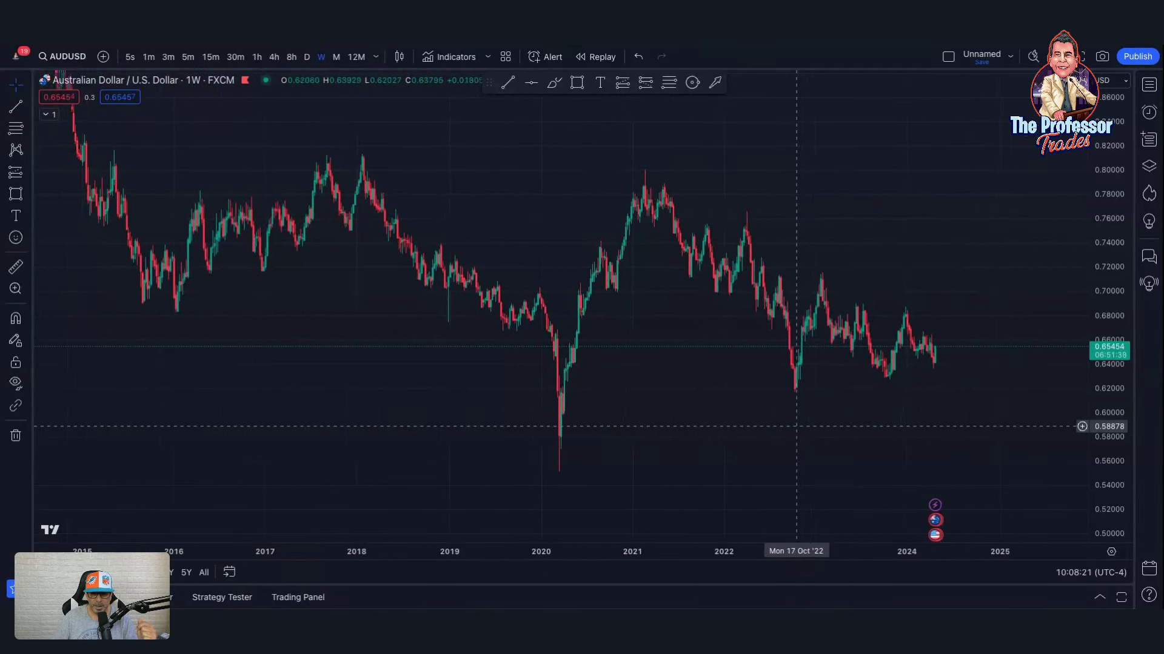
scroll(797, 427, up, 1)
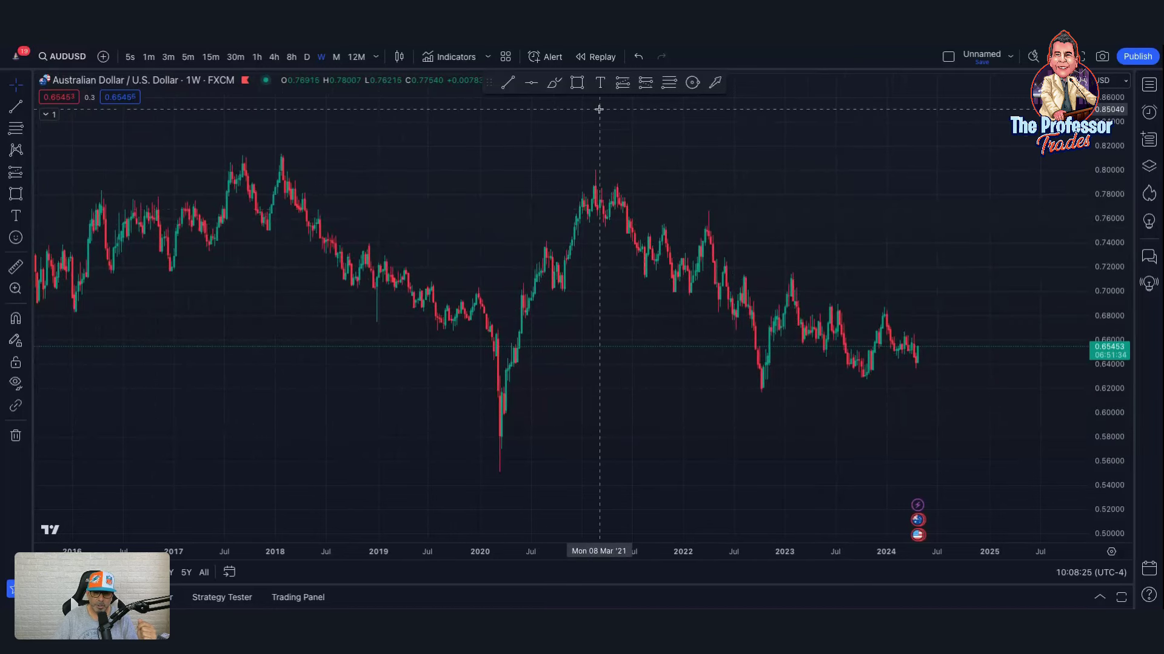
Step: Draw arrow markers along the fall from early 2018 to March 2020, the rise into mid-2021 and the decline toward 2024
click(715, 82)
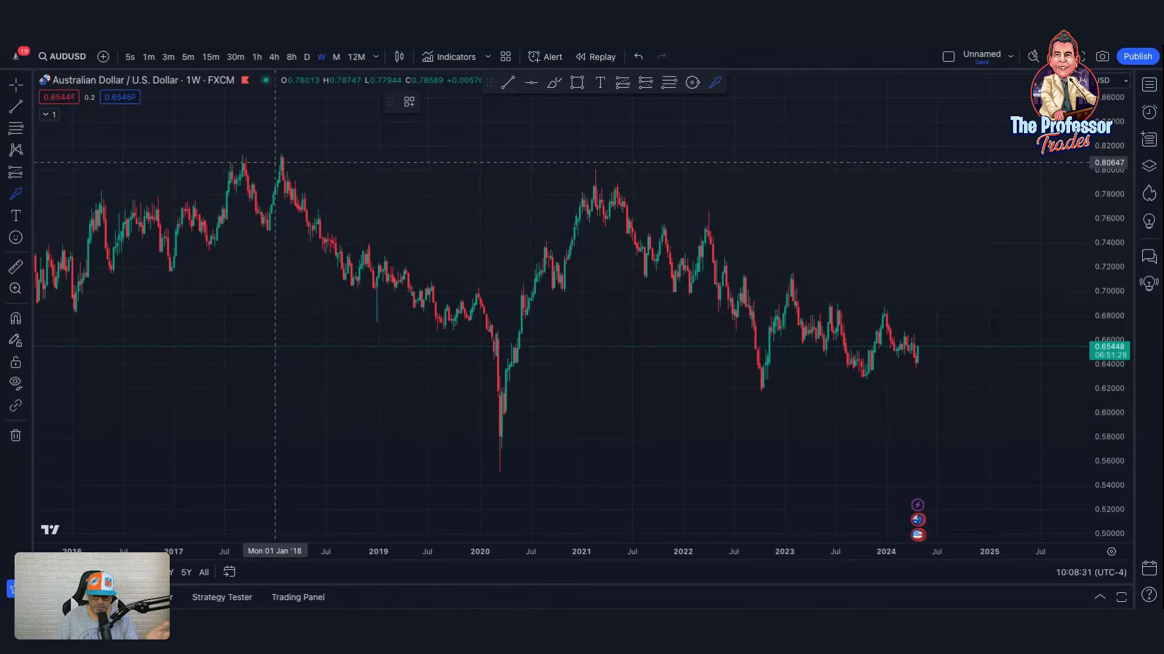
mouse_move(275, 163)
mouse_down()
mouse_move(307, 228)
mouse_move(462, 447)
mouse_move(488, 460)
mouse_up()
click(562, 446)
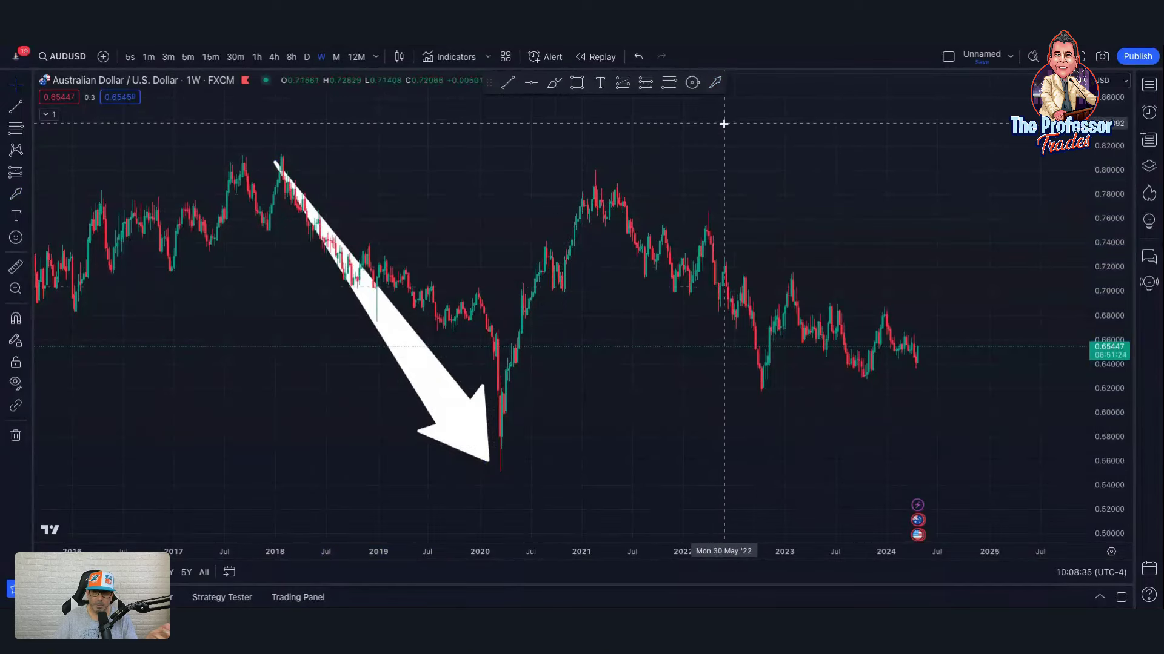
click(715, 82)
mouse_move(508, 447)
mouse_down()
mouse_move(636, 179)
mouse_move(623, 206)
mouse_move(634, 223)
mouse_move(884, 409)
mouse_up()
click(842, 483)
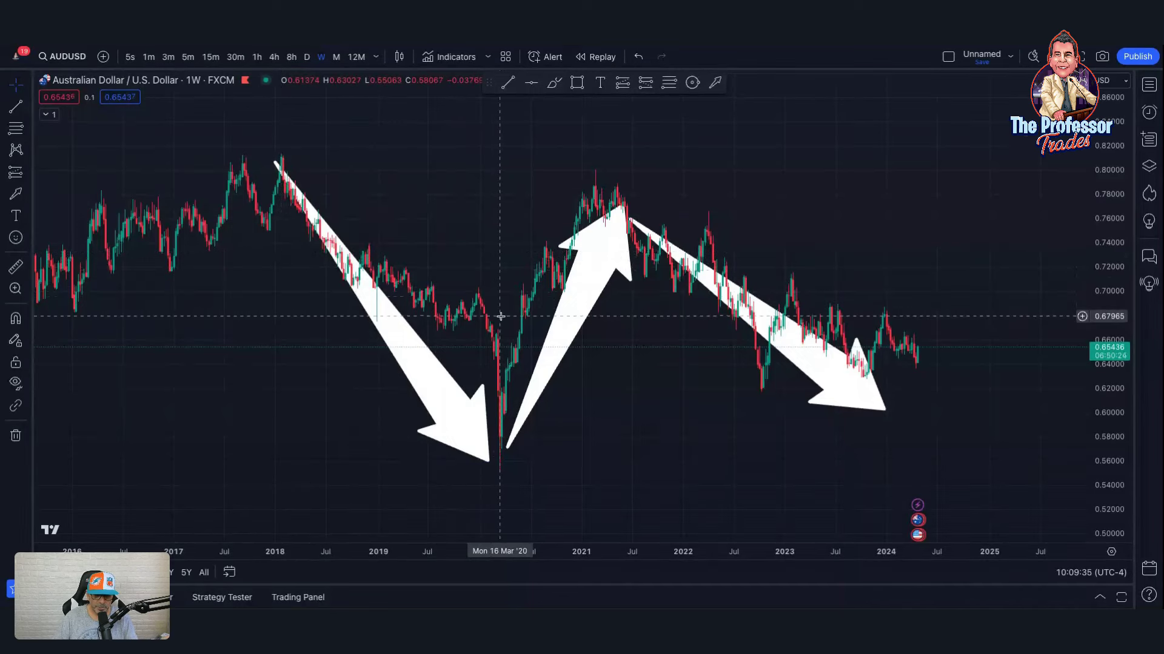
Step: Measure the weekly price drop from about 0.80996 in April 2018 to about 0.54784 in March 2020, and clear the measurement
click(15, 267)
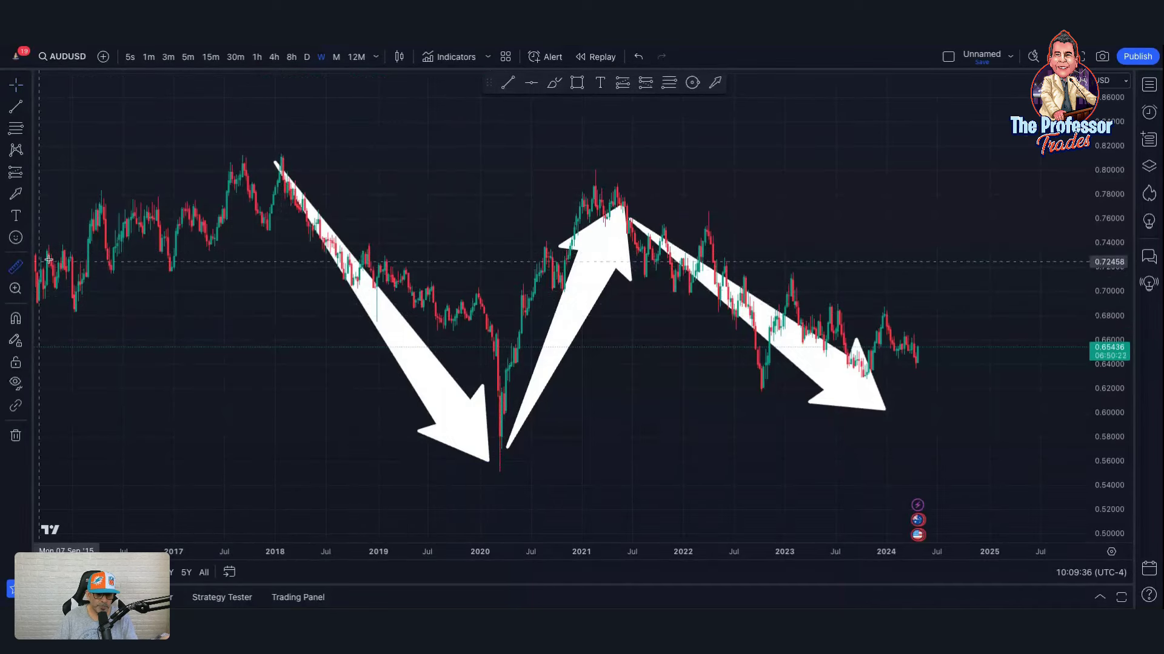
click(305, 160)
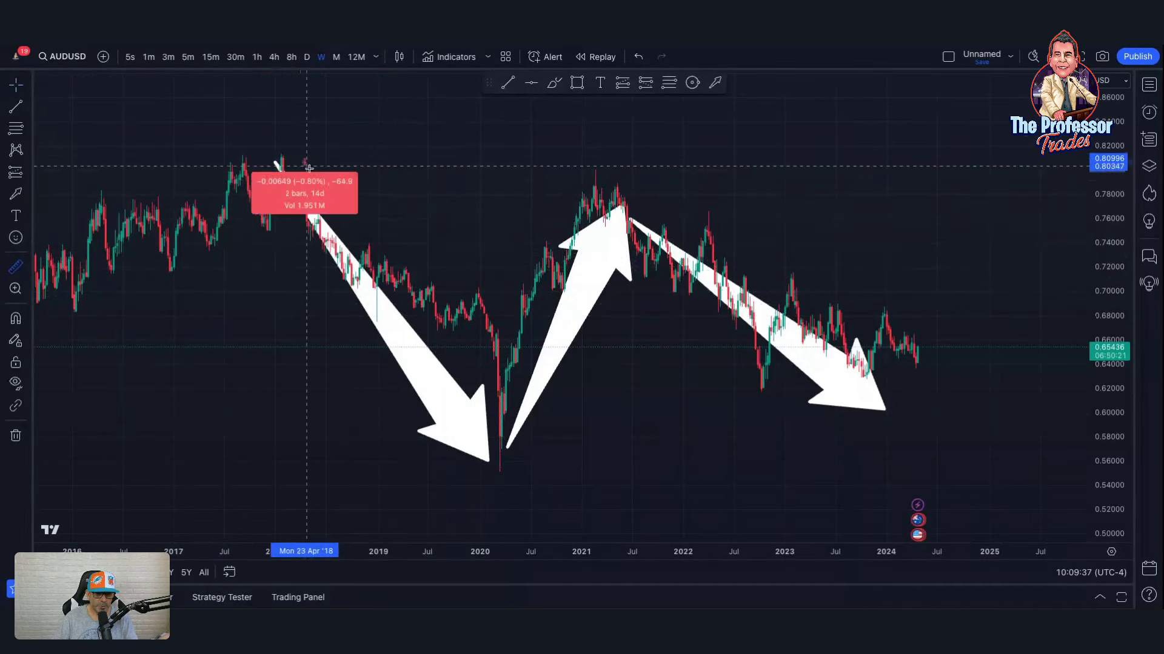
click(504, 476)
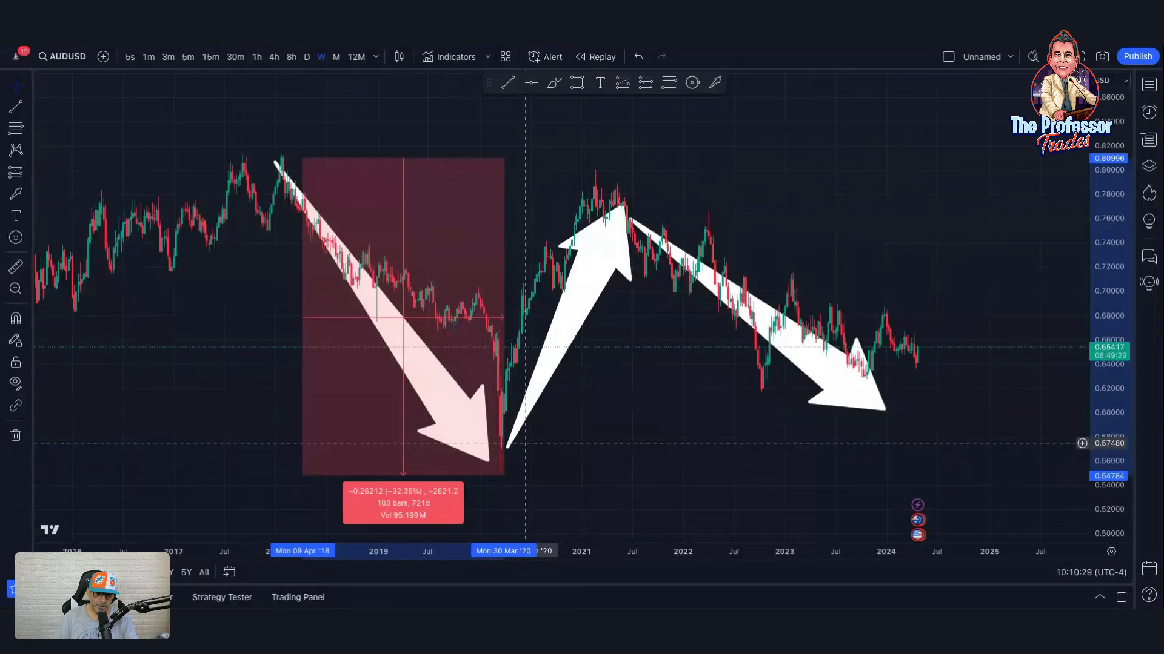
click(598, 434)
Step: Remove the arrow drawings from the weekly chart
scroll(599, 434, up, 4)
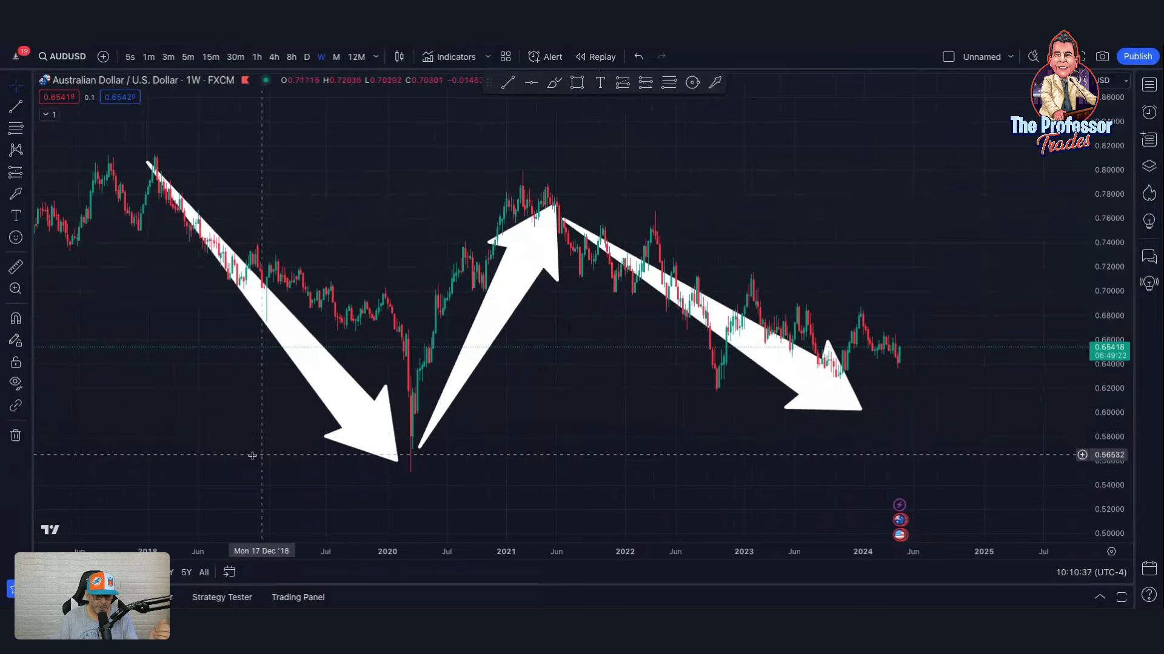
click(16, 436)
click(54, 434)
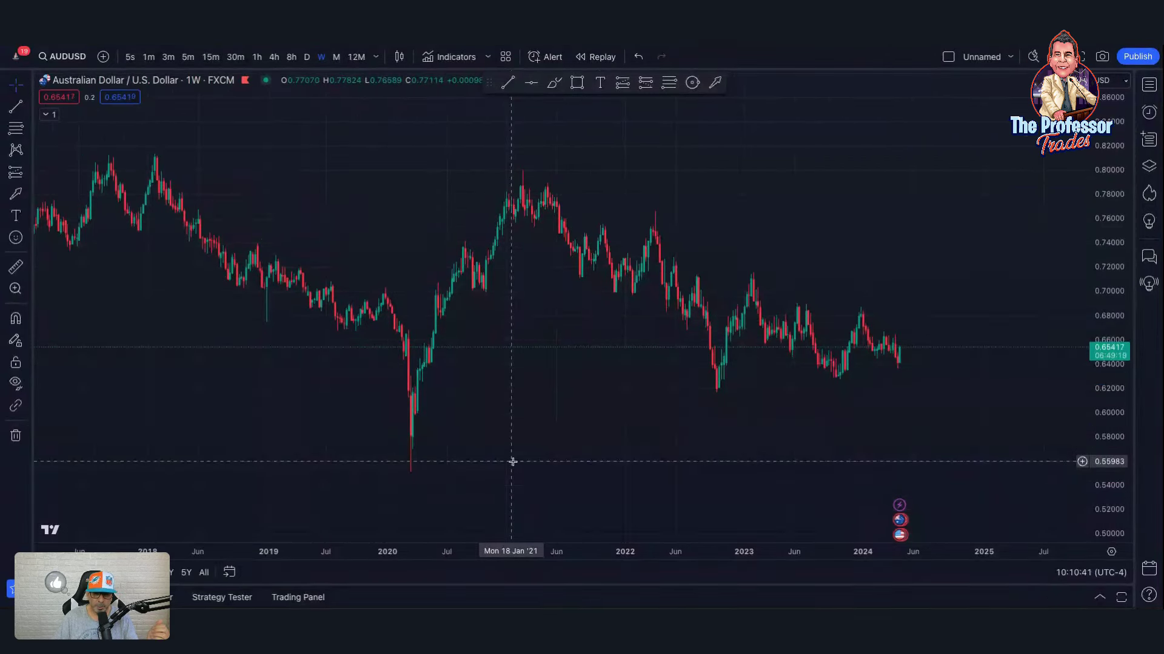
Step: Draw a Fib Retracement from the March 2020 low at about 0.55234 to about 0.80097, the 2021 high's level, ending in October 2023
scroll(512, 461, down, 5)
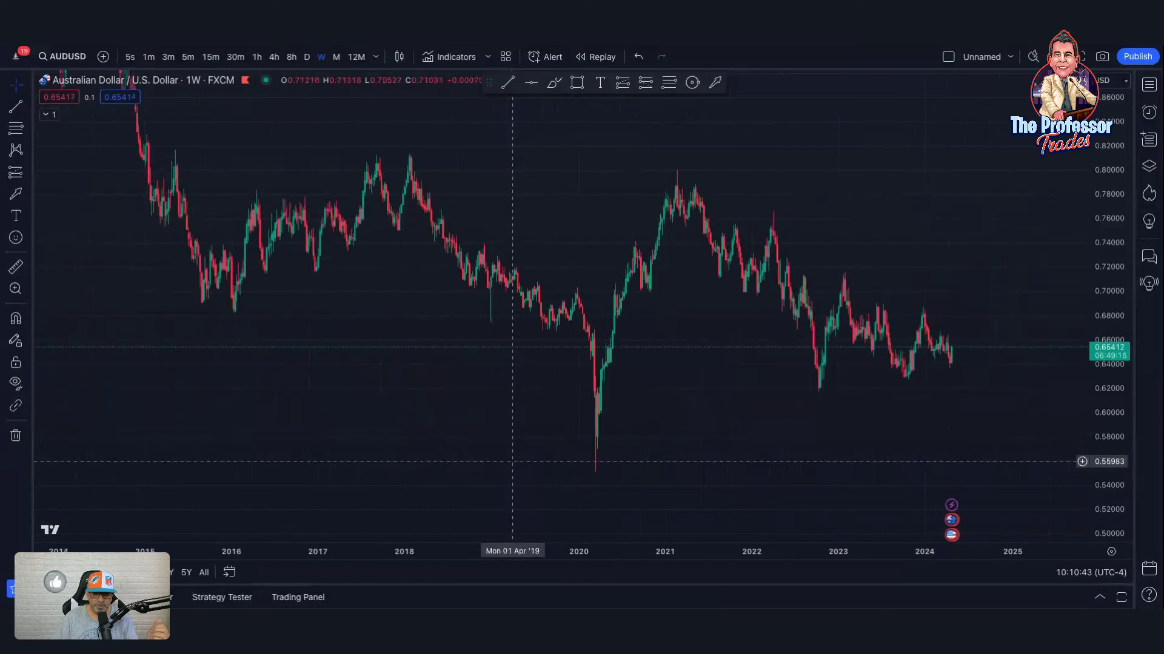
scroll(512, 462, up, 5)
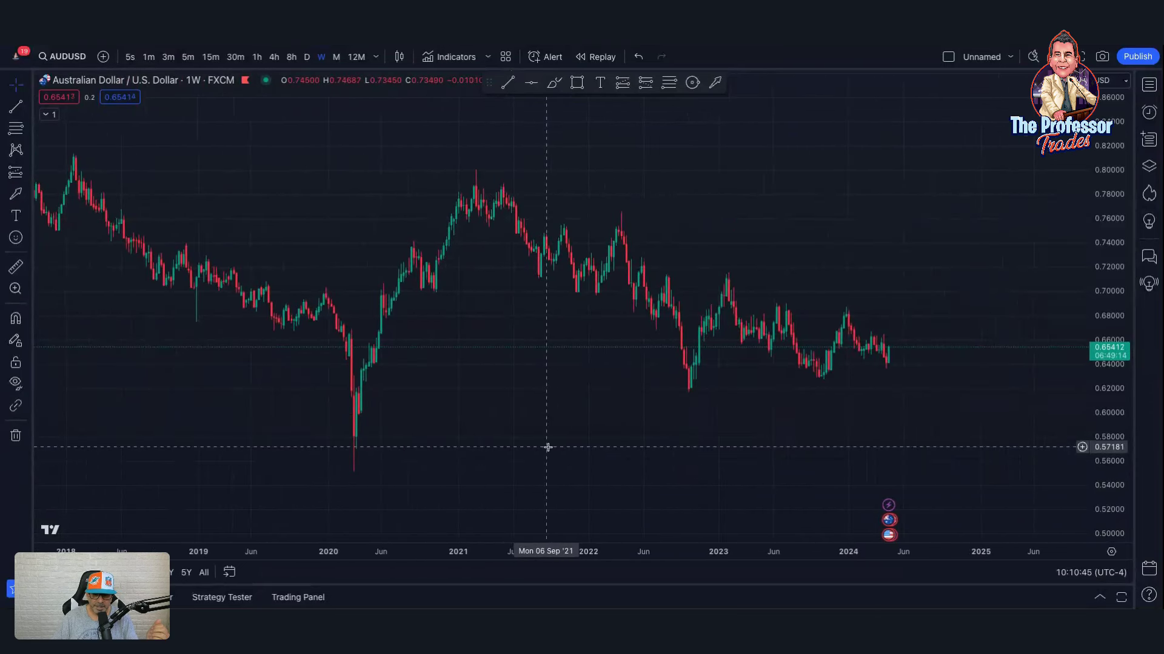
scroll(547, 447, up, 3)
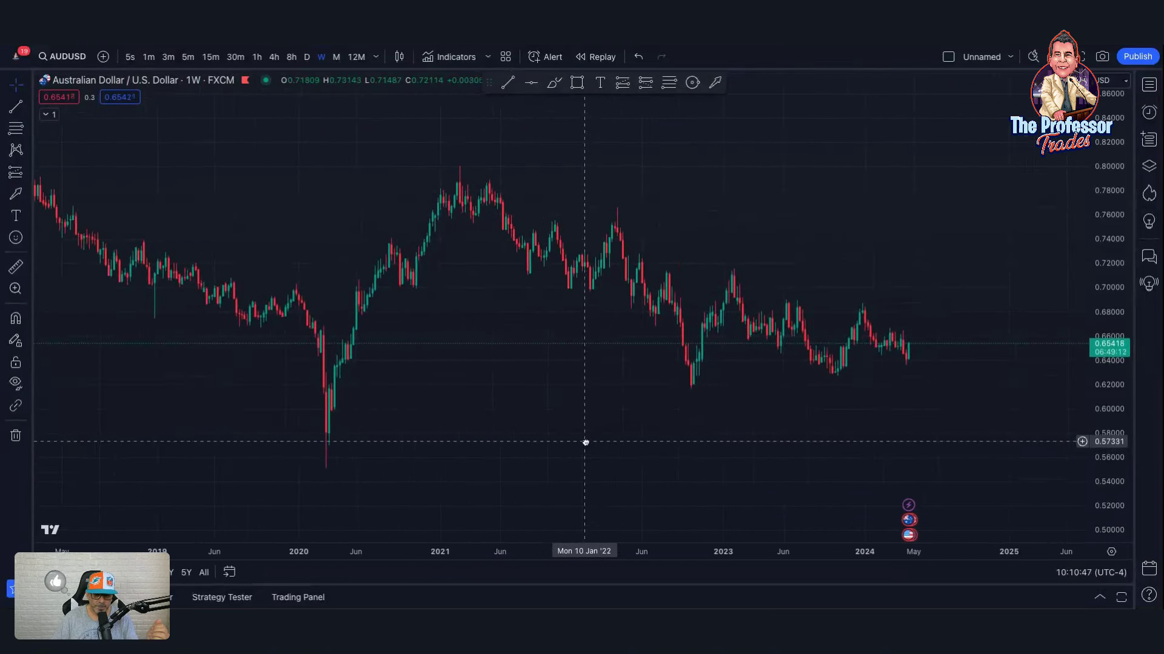
click(28, 174)
click(27, 128)
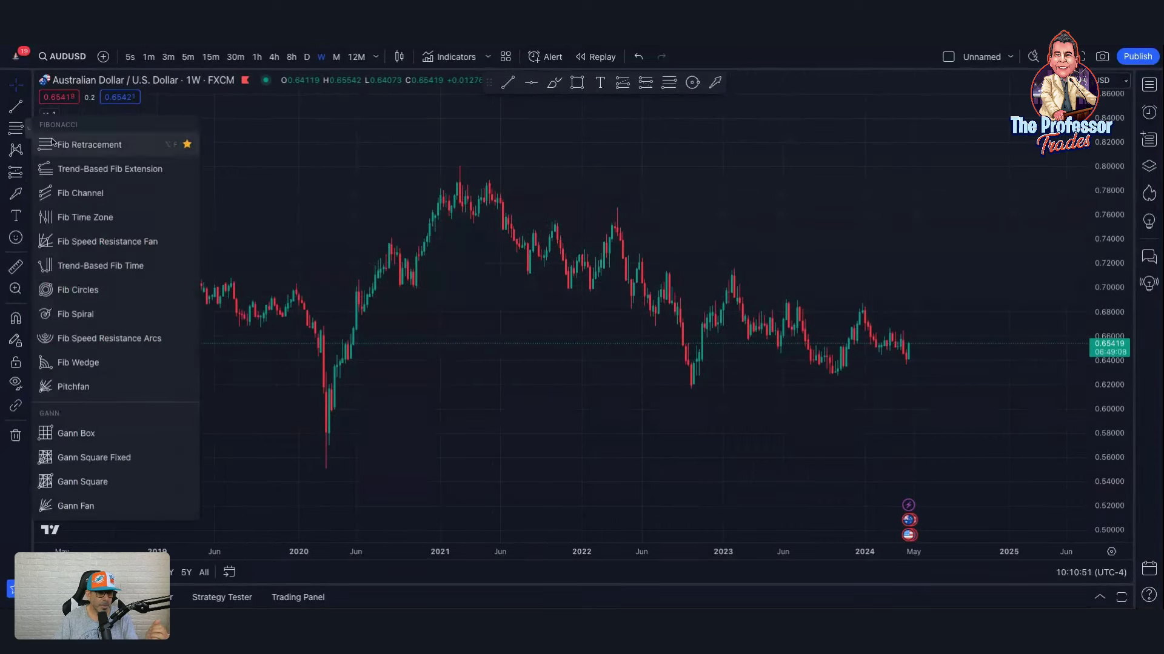
click(53, 144)
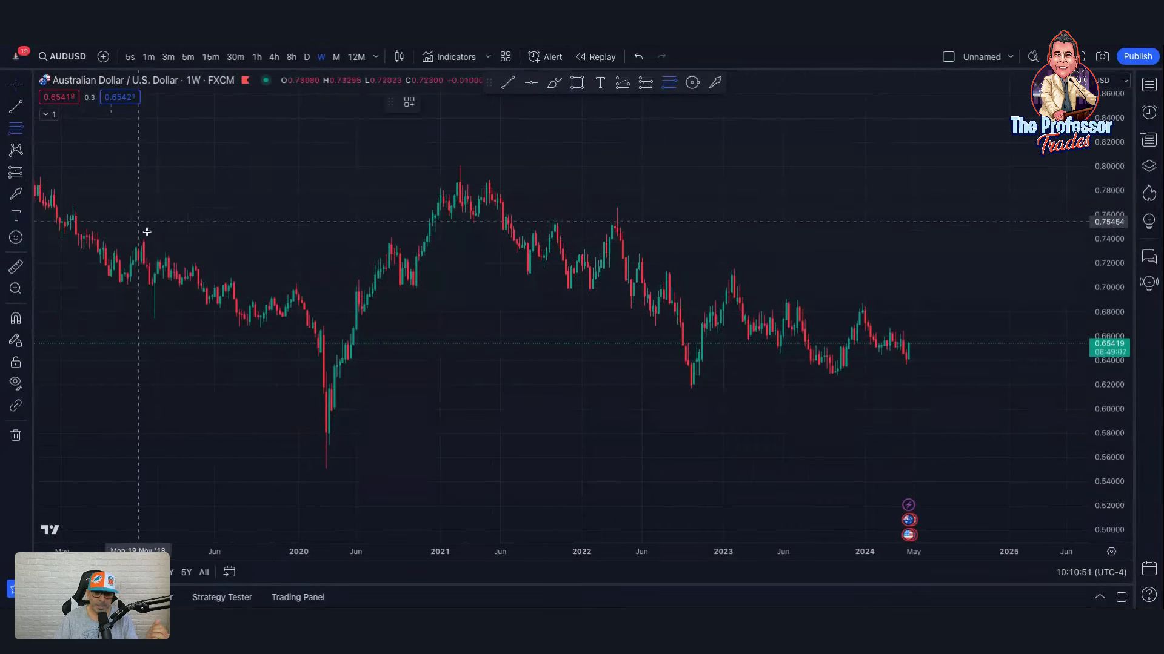
click(325, 466)
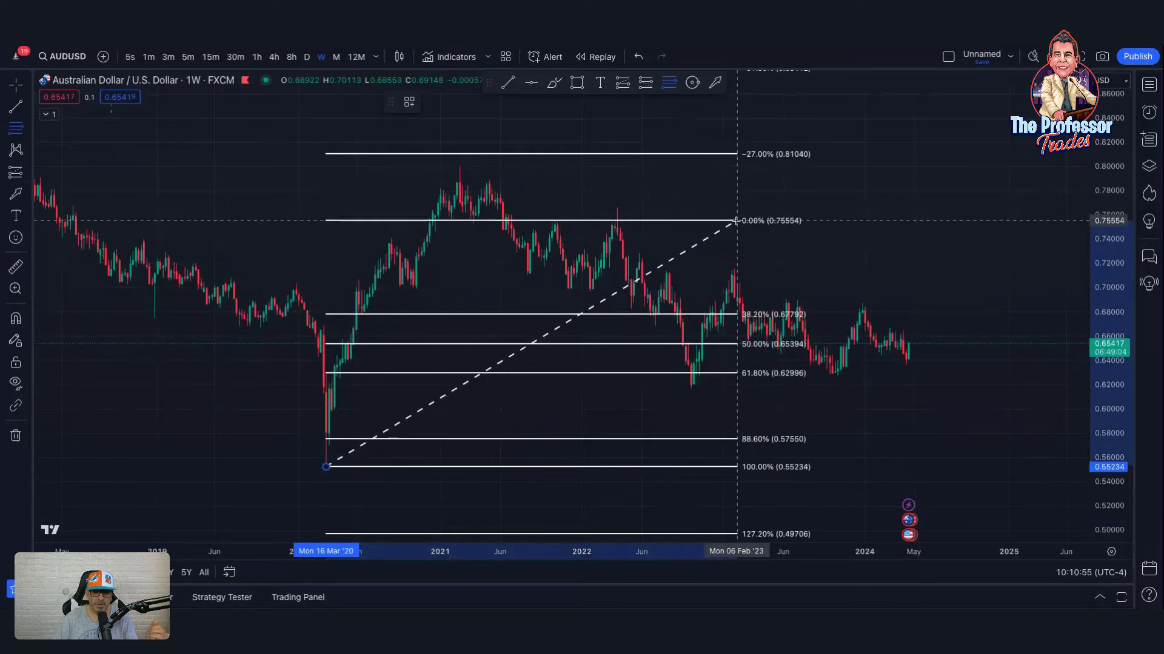
click(839, 166)
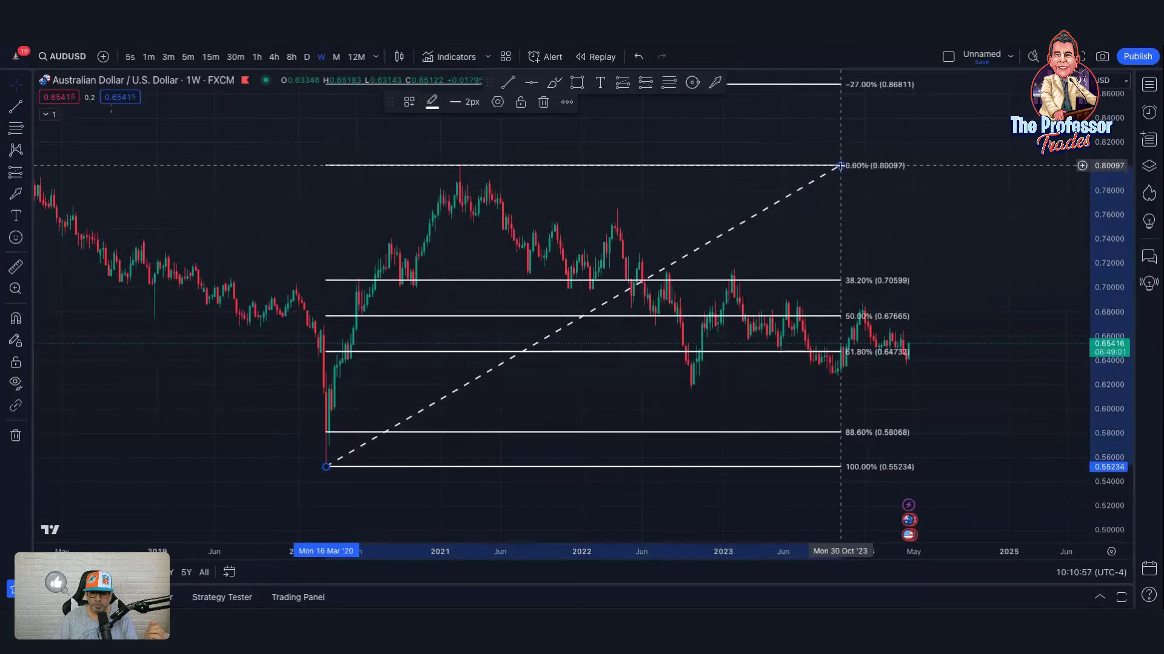
Step: Draw a rectangle zone around the 61.8% Fibonacci level, from about 0.65569 in April 2020 to about 0.63821 in September 2024
scroll(836, 357, up, 1)
scroll(778, 414, up, 1)
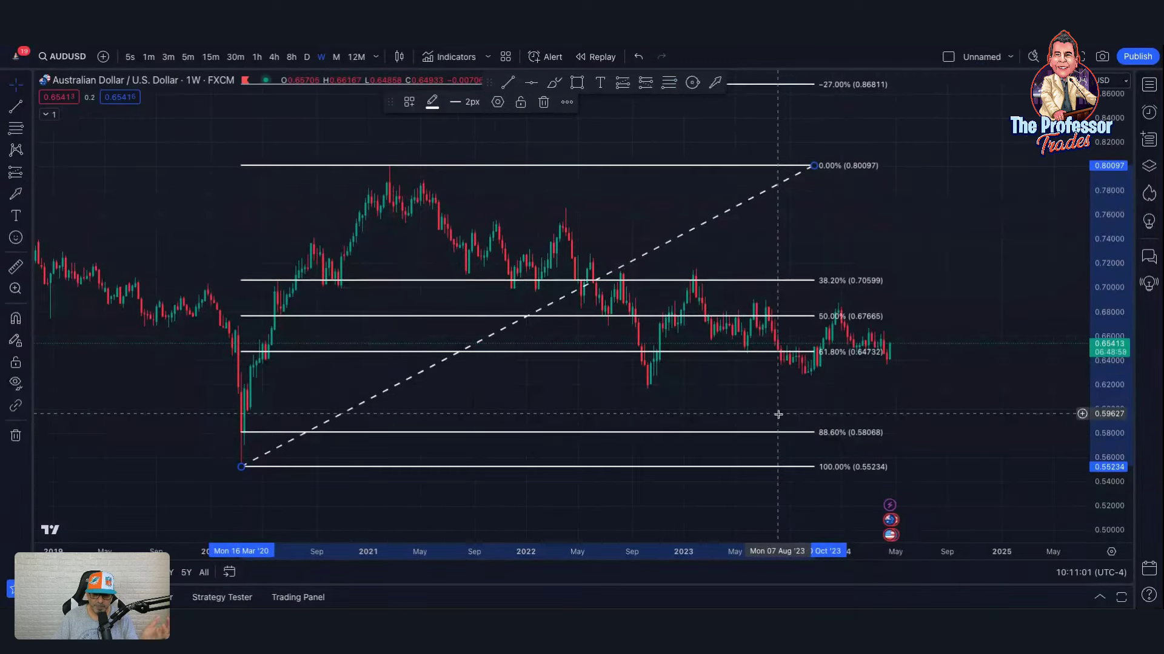
scroll(779, 414, up, 1)
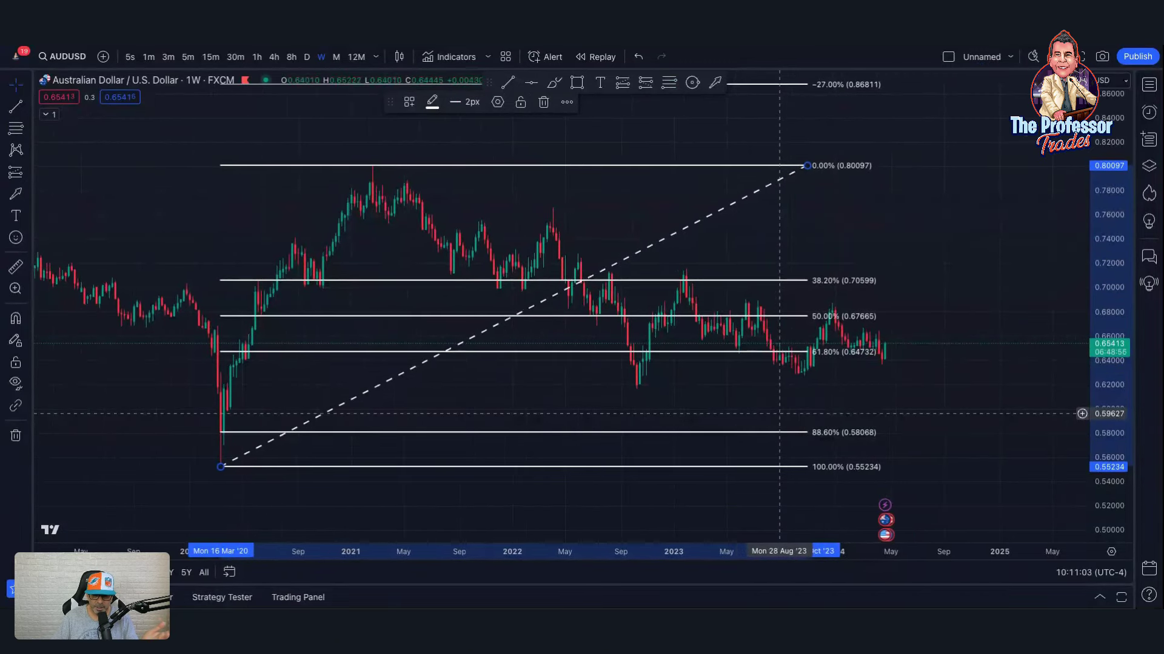
scroll(780, 414, up, 1)
scroll(778, 413, up, 1)
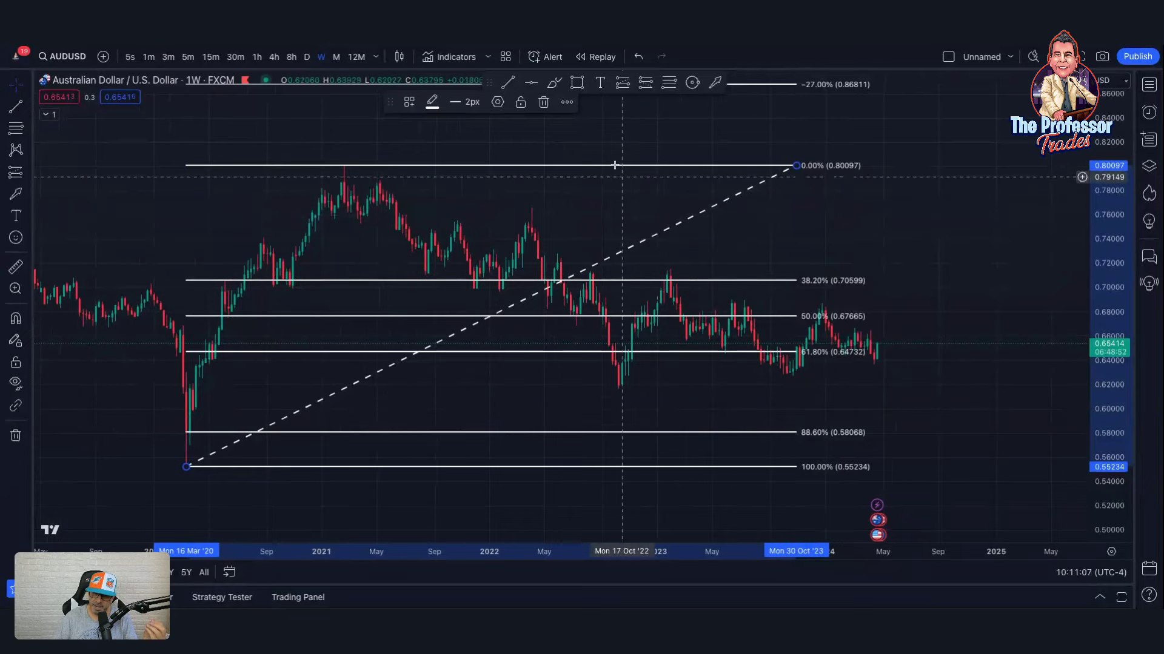
click(577, 83)
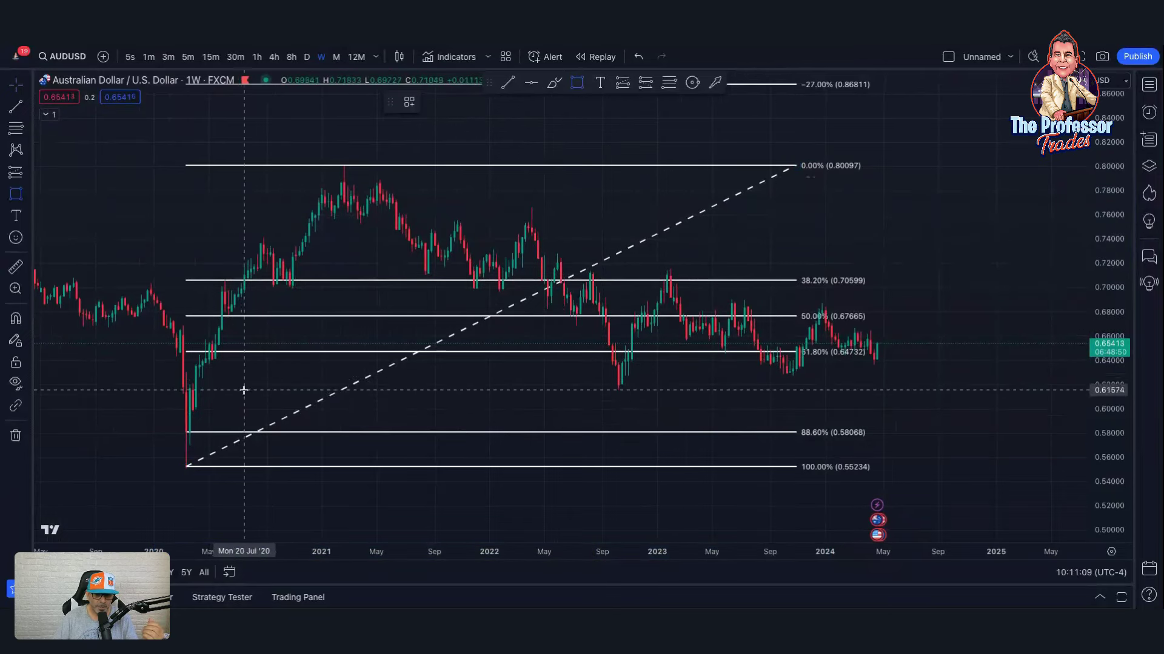
click(203, 342)
click(560, 369)
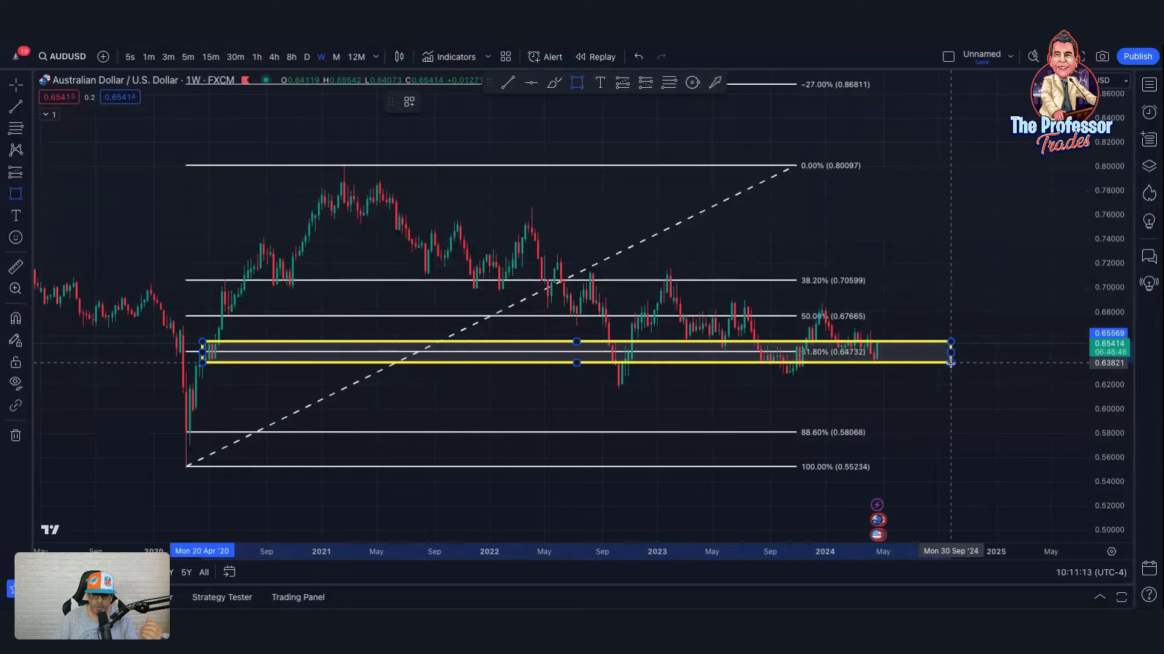
click(951, 363)
click(932, 419)
Step: Remove the Fib Retracement and the yellow rectangle from the weekly chart
scroll(932, 420, up, 3)
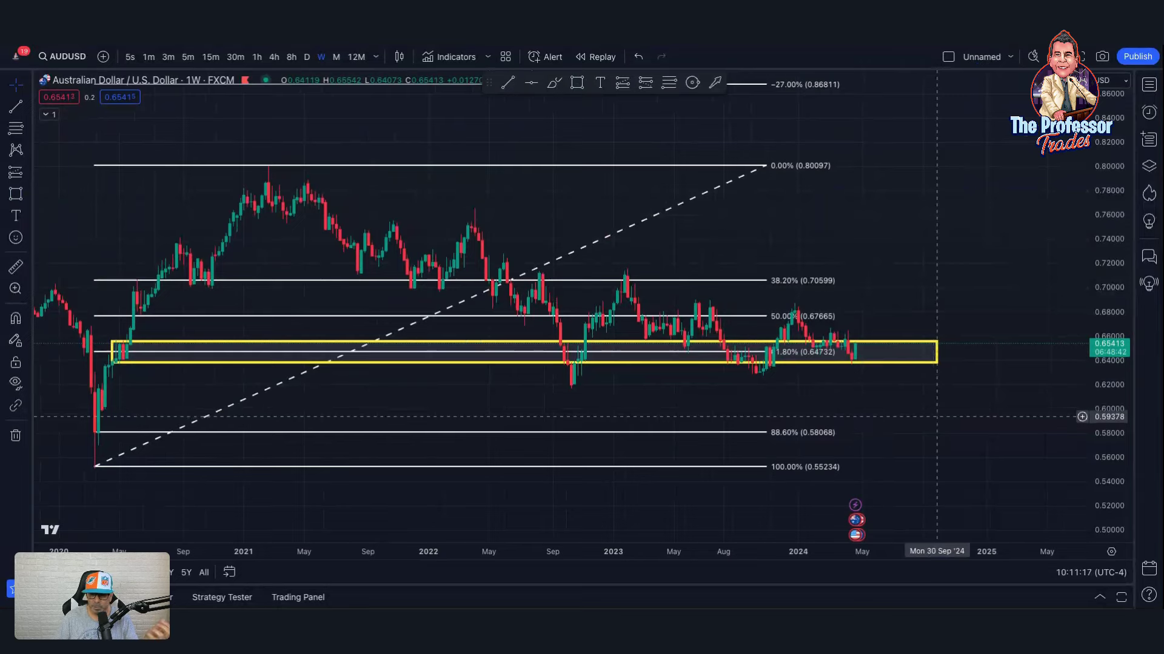
scroll(939, 414, up, 2)
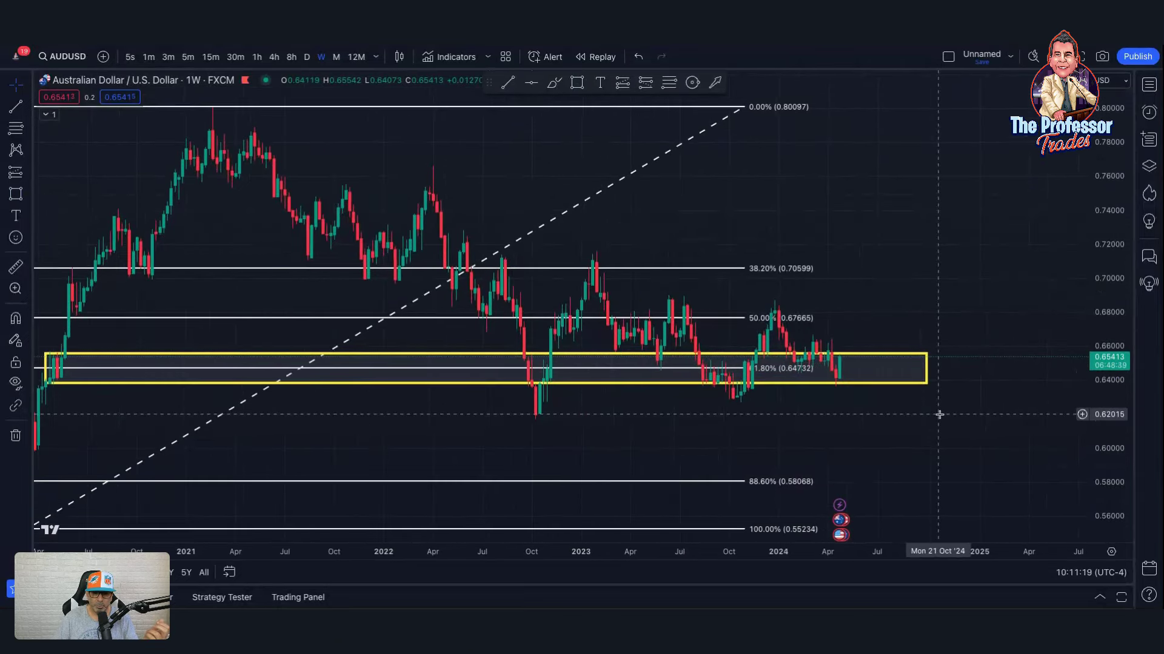
scroll(940, 415, down, 1)
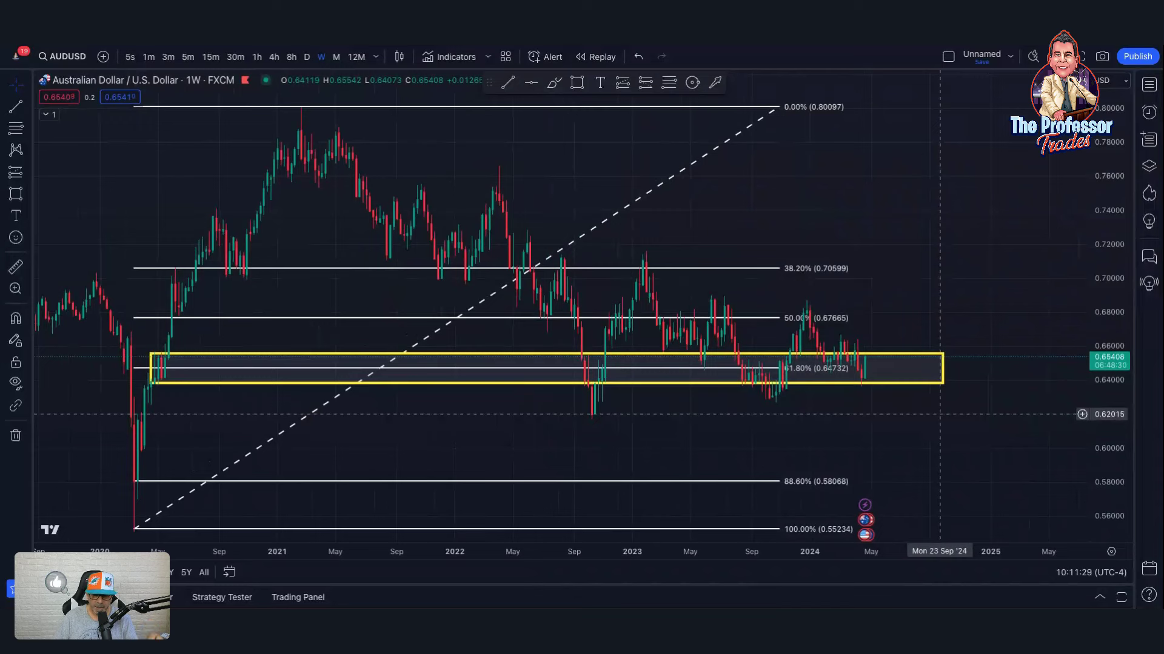
click(638, 385)
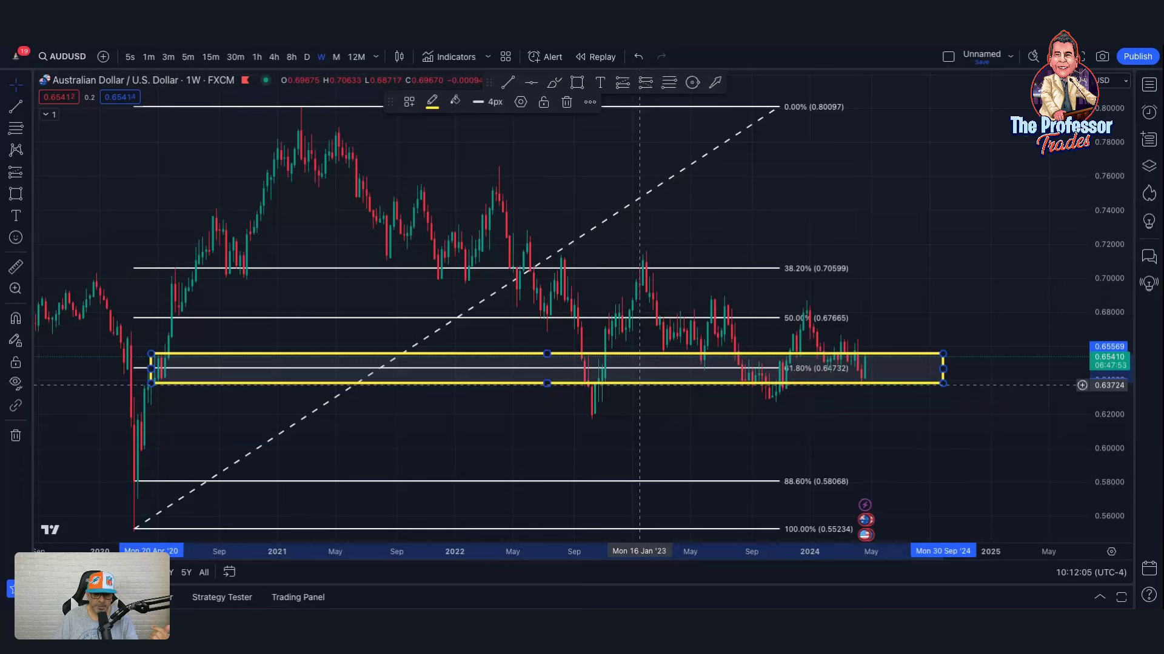
click(16, 435)
click(67, 436)
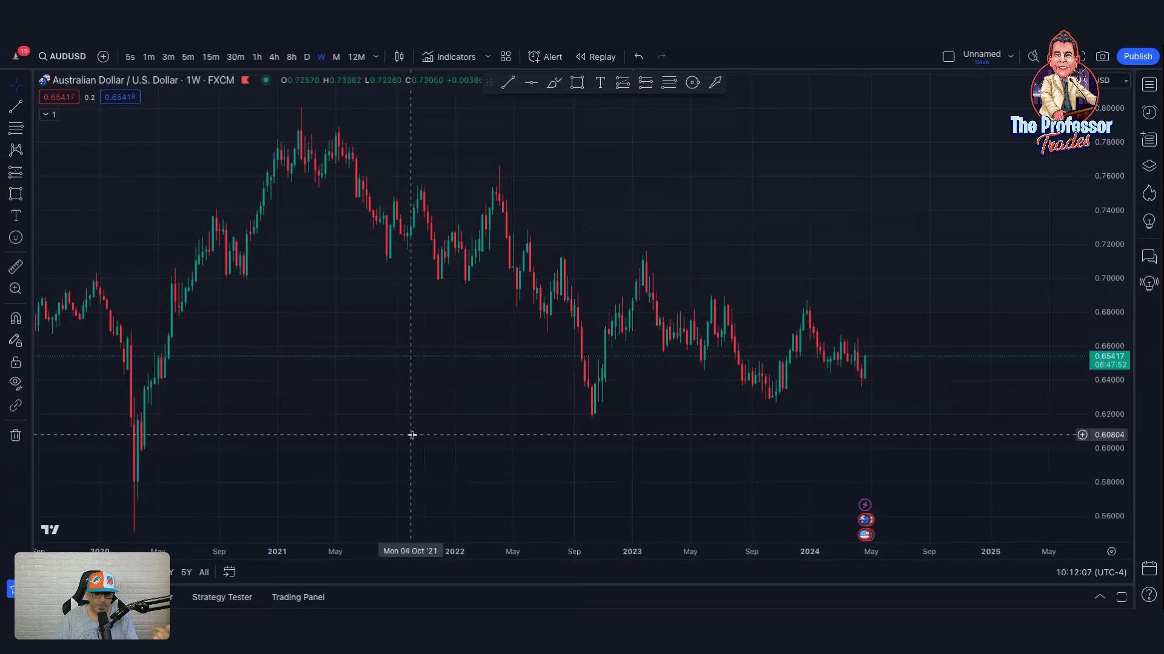
Step: Examine the weekly price swings from the March 2020 low through early 2024 on the cleared chart
scroll(412, 436, down, 4)
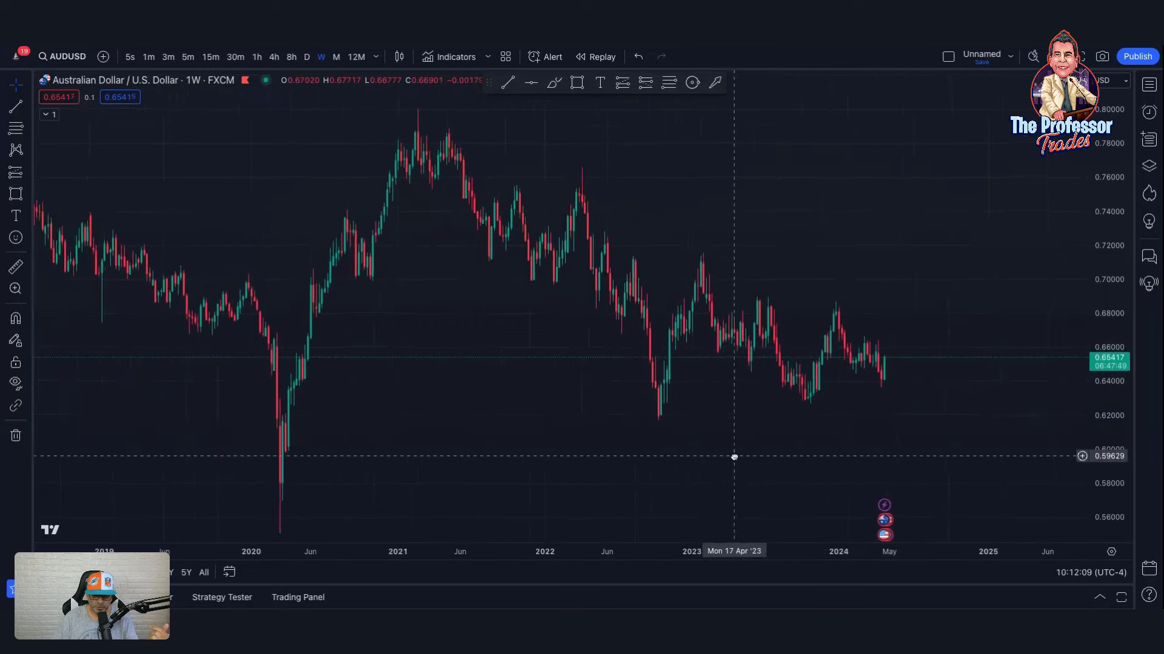
drag(734, 457, 676, 473)
scroll(649, 473, up, 1)
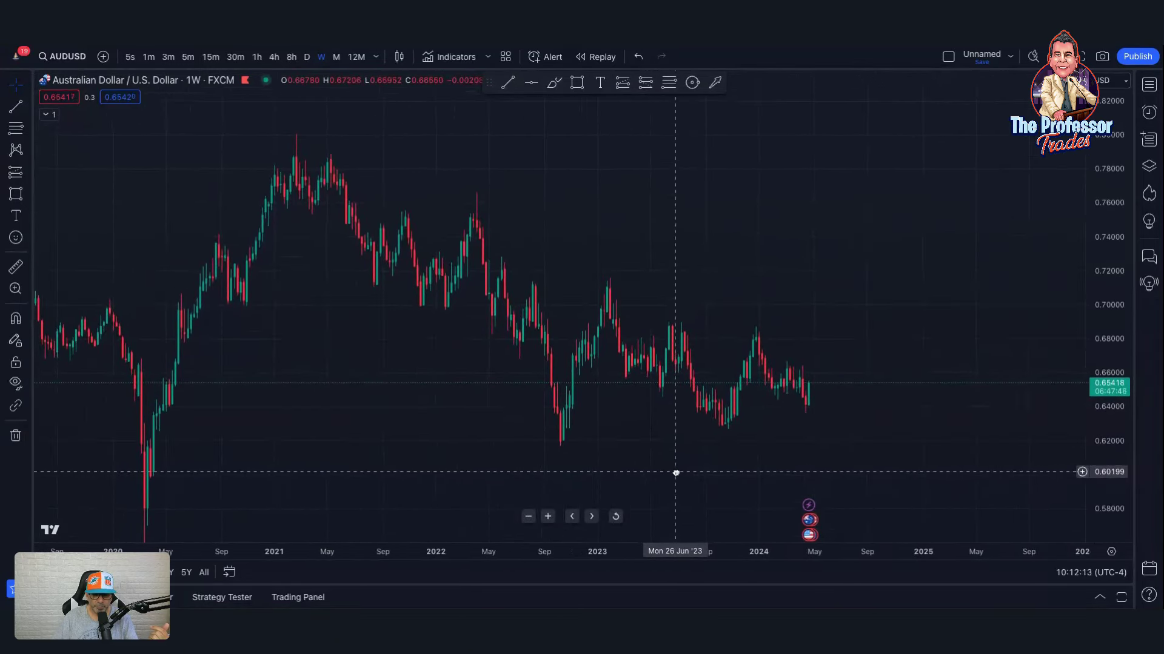
scroll(676, 473, up, 3)
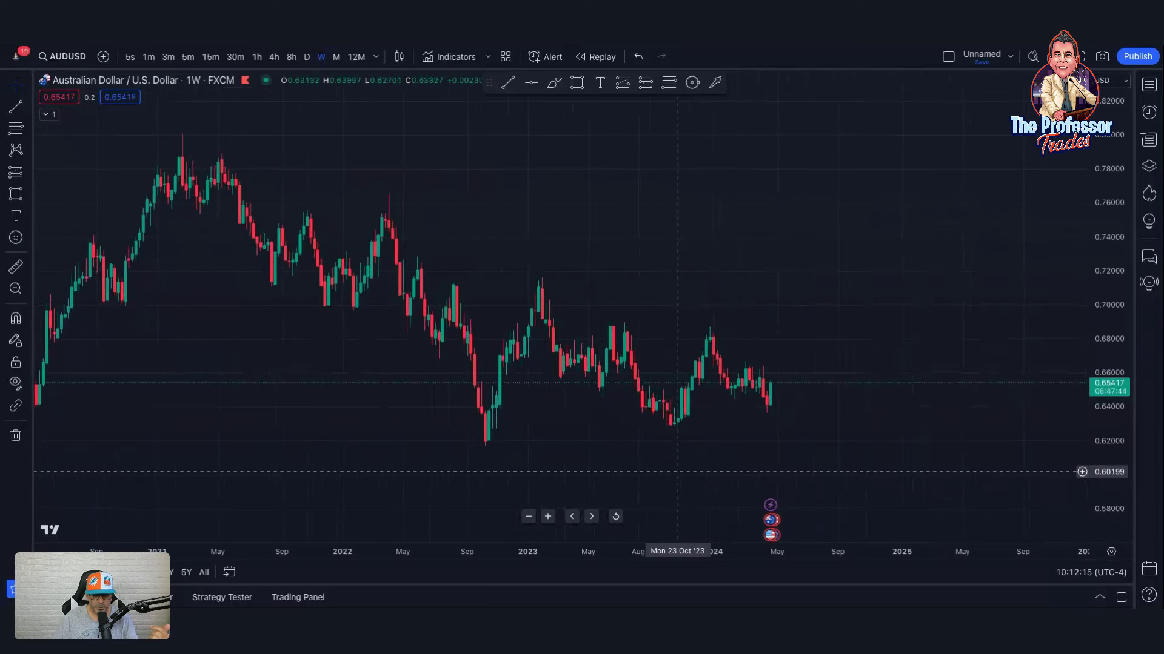
drag(645, 467, 678, 462)
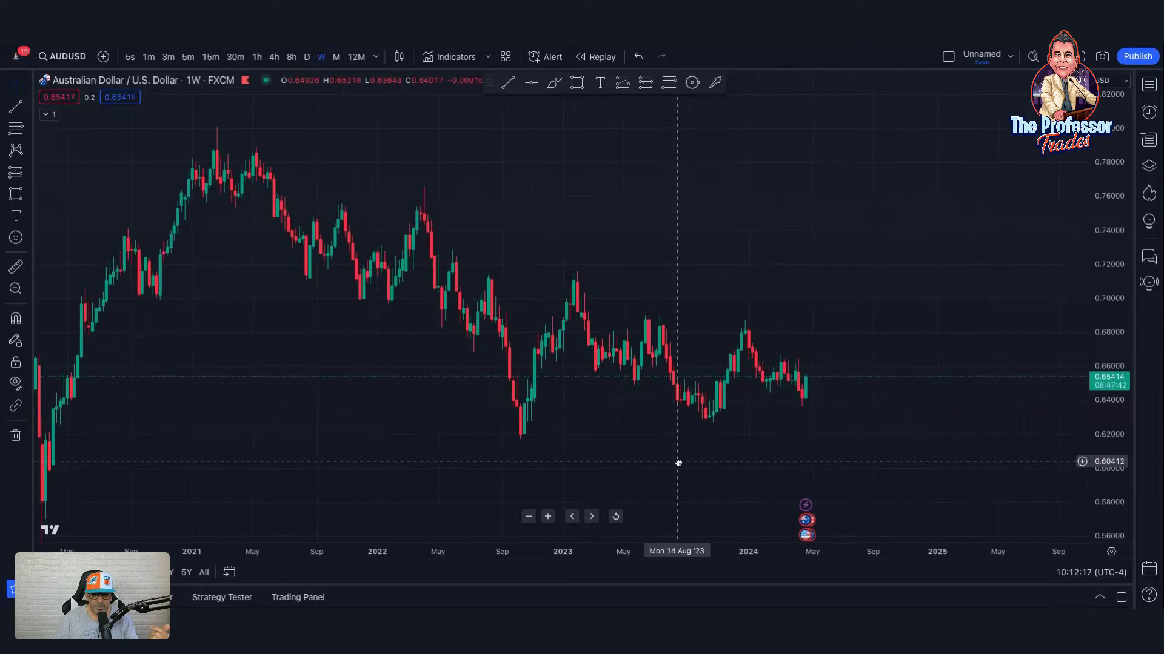
scroll(678, 462, up, 3)
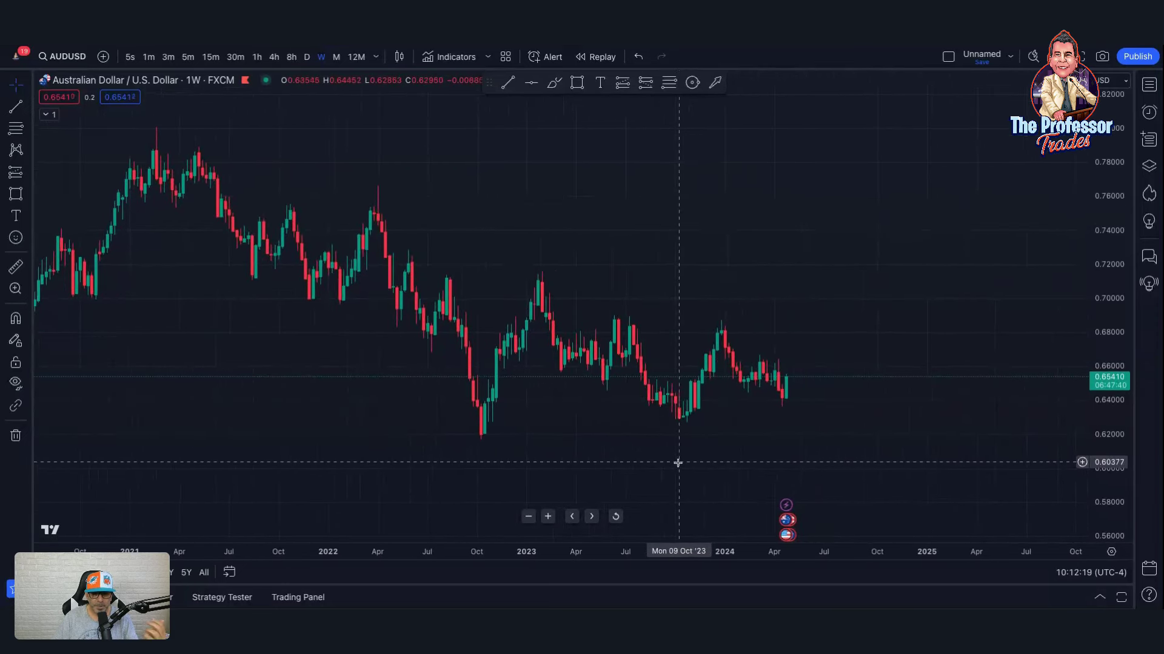
scroll(678, 462, down, 3)
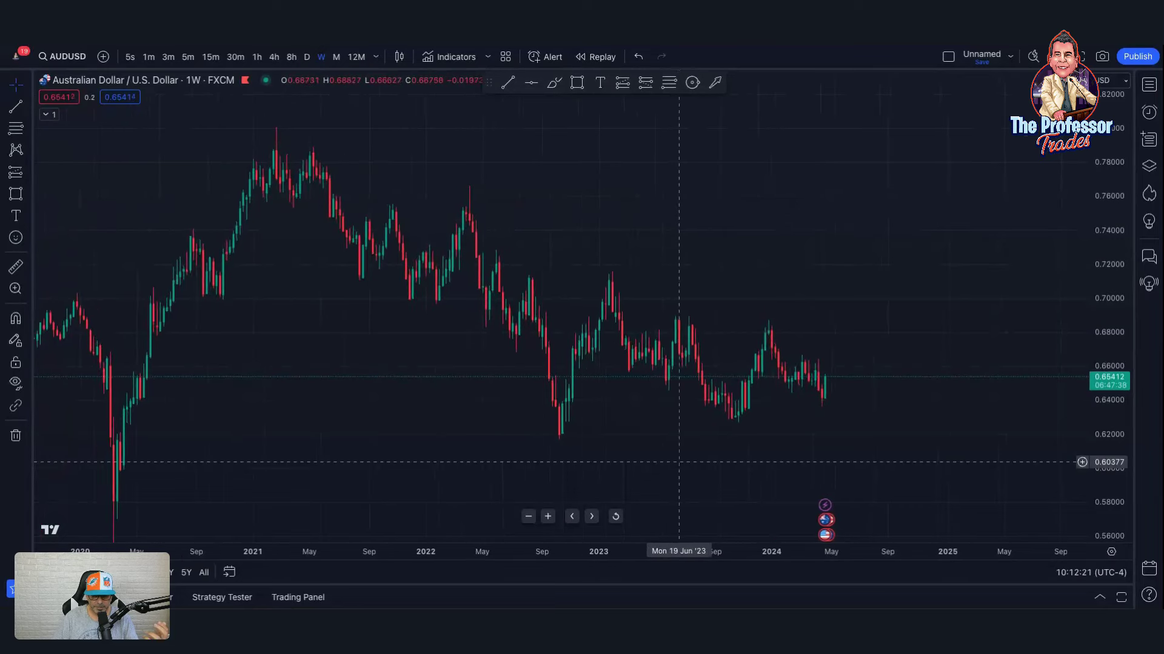
scroll(678, 462, up, 3)
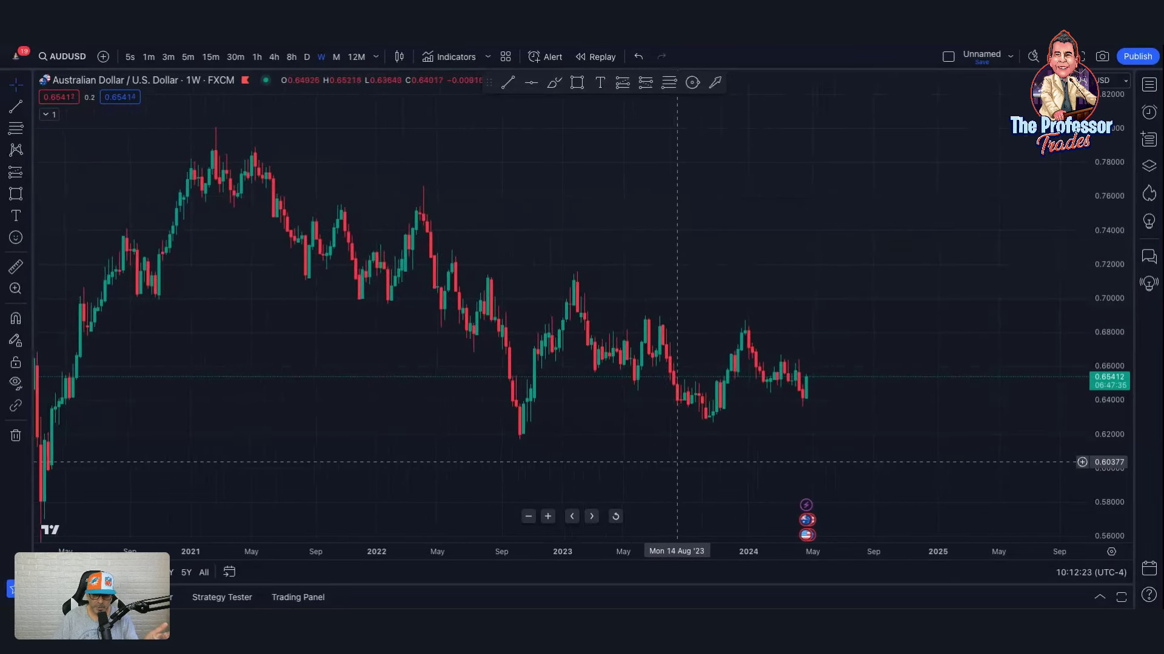
scroll(677, 463, down, 1)
Step: Draw a descending trend line from the April 2022 high at about 0.76577, along the late-2023 high, to about 0.62442 in May 2025
click(508, 83)
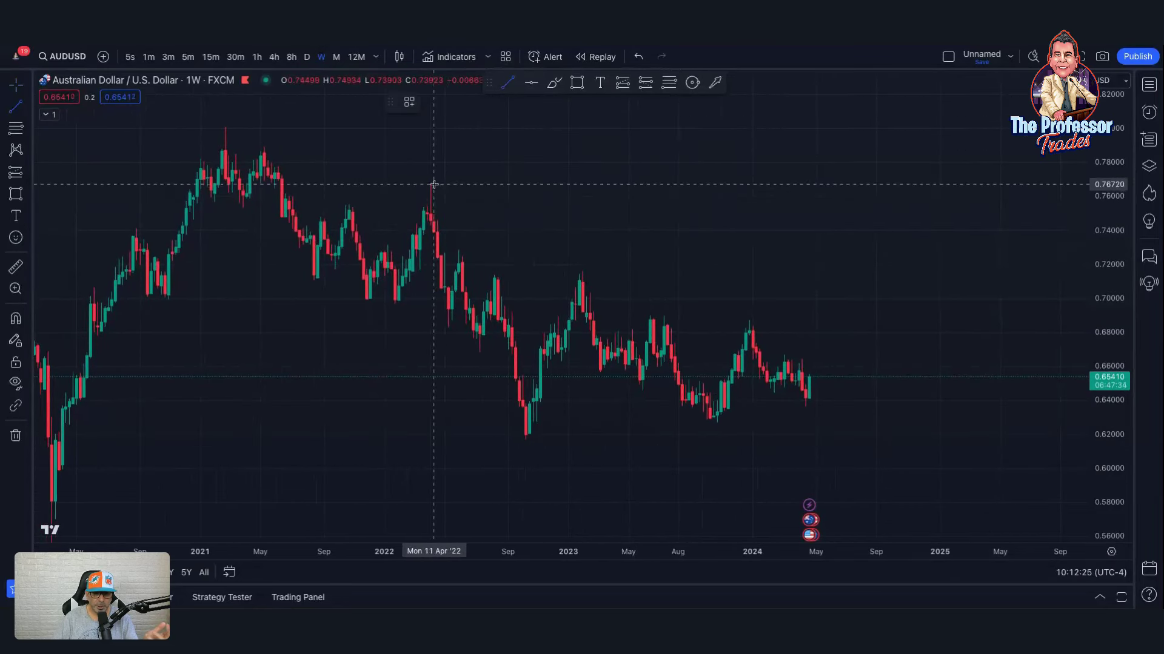
click(431, 186)
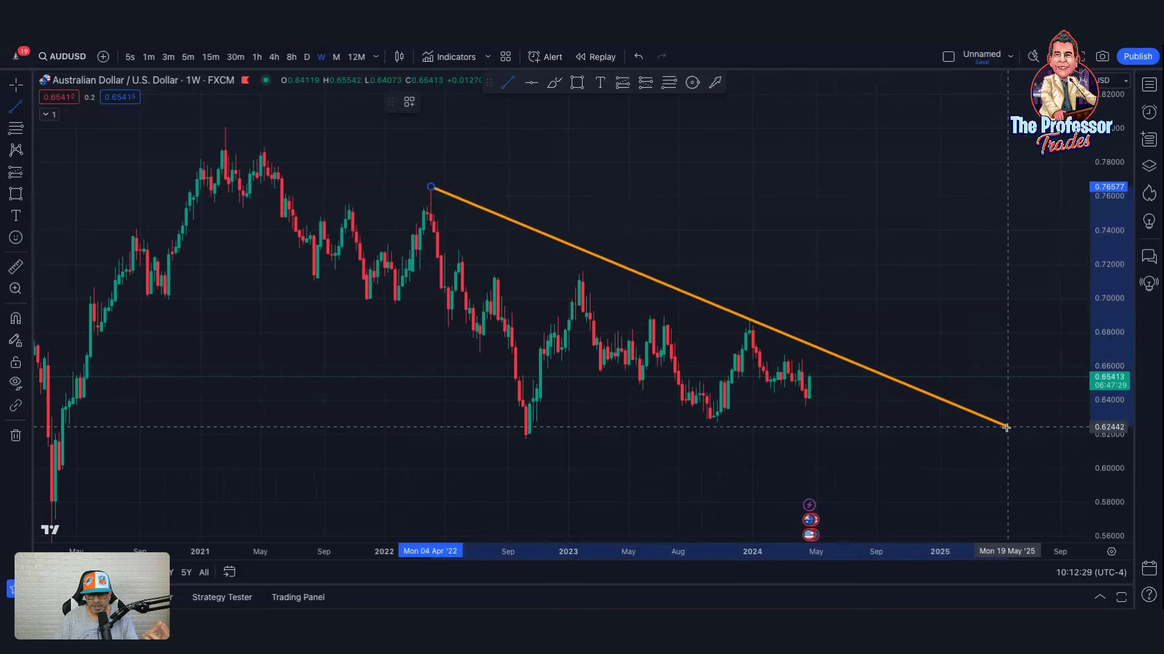
click(1007, 427)
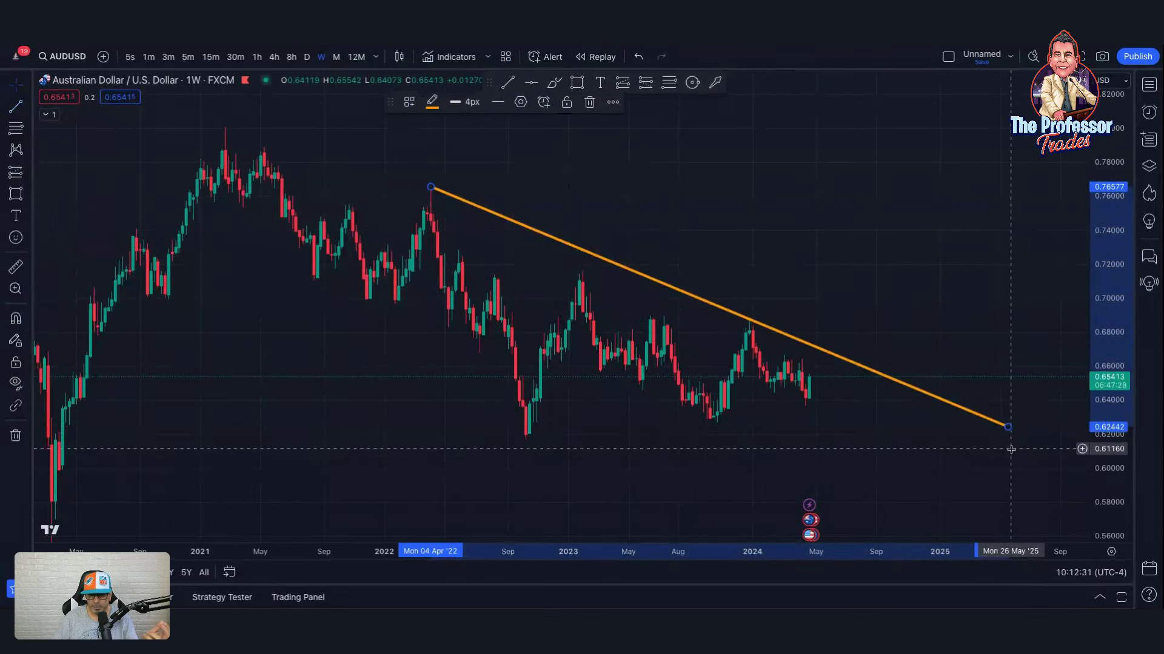
click(1011, 449)
Step: Circle the two highs where price touches the descending trend line, in April 2022 and around the end of 2023
scroll(984, 462, up, 3)
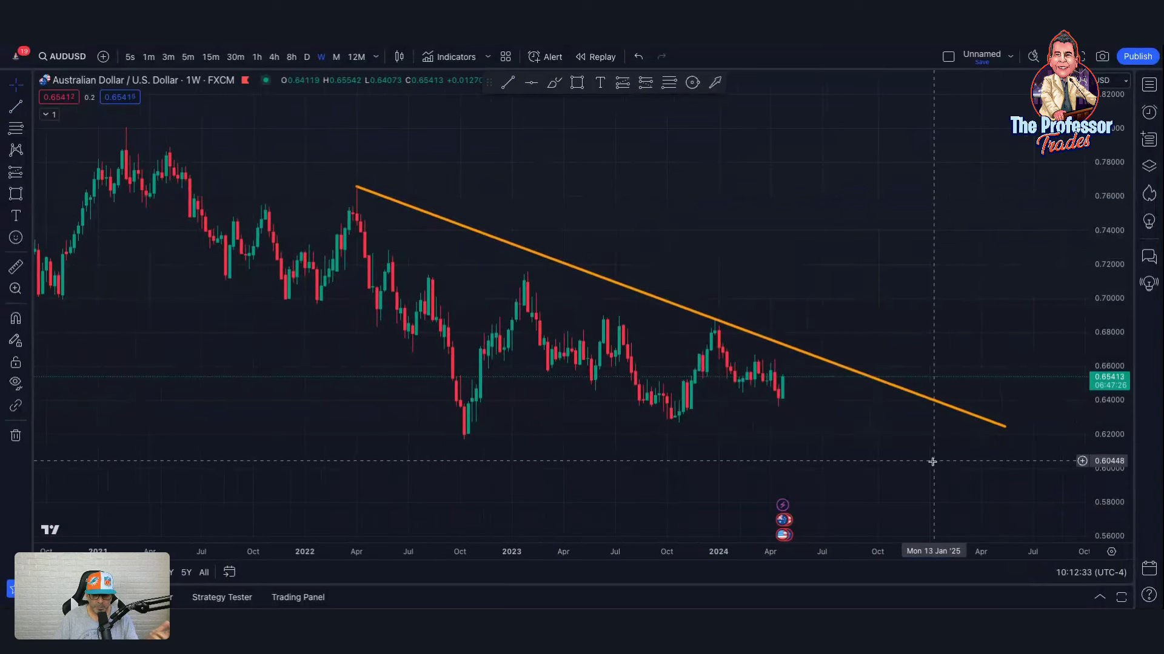
scroll(932, 462, up, 1)
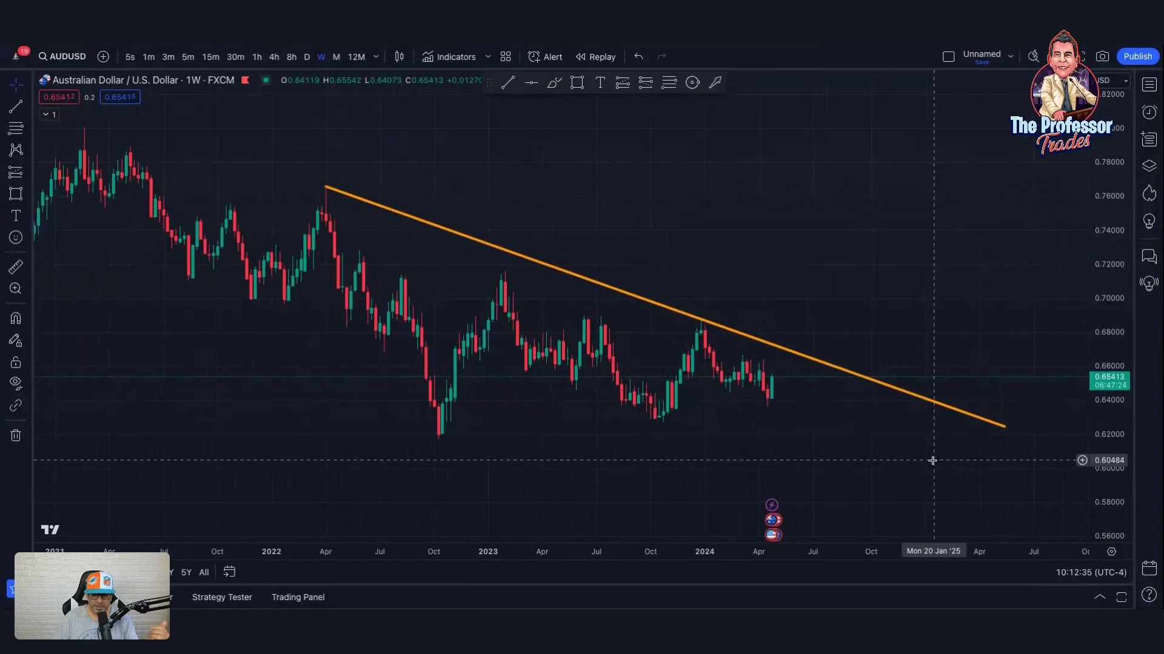
scroll(932, 461, up, 1)
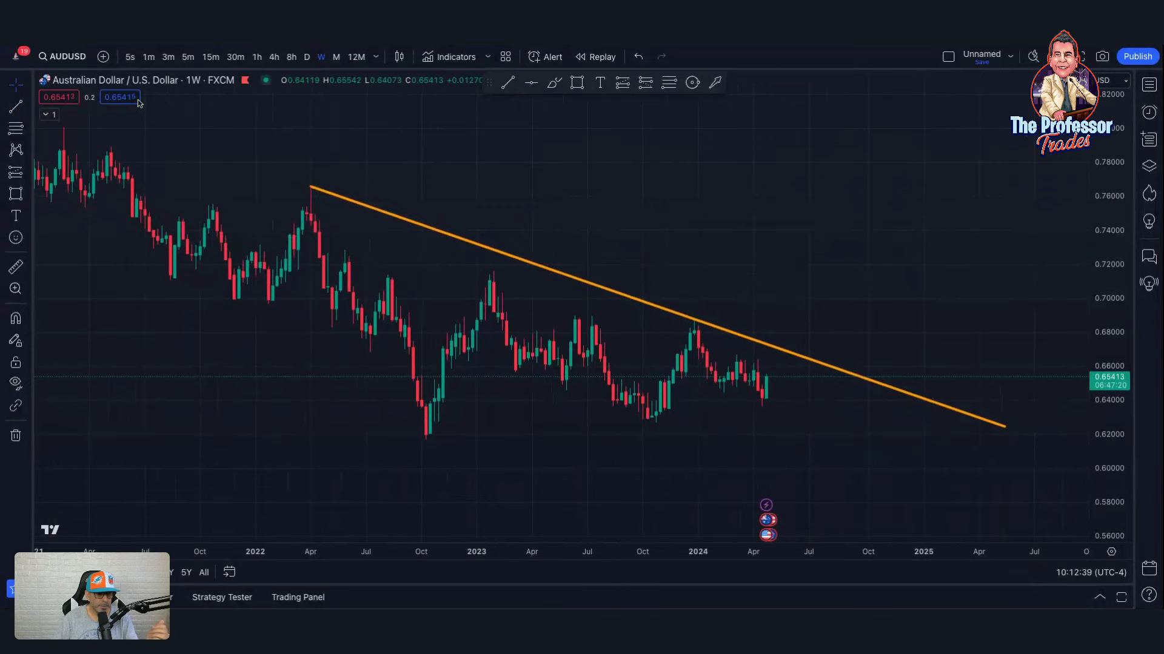
click(16, 88)
drag(703, 206, 742, 169)
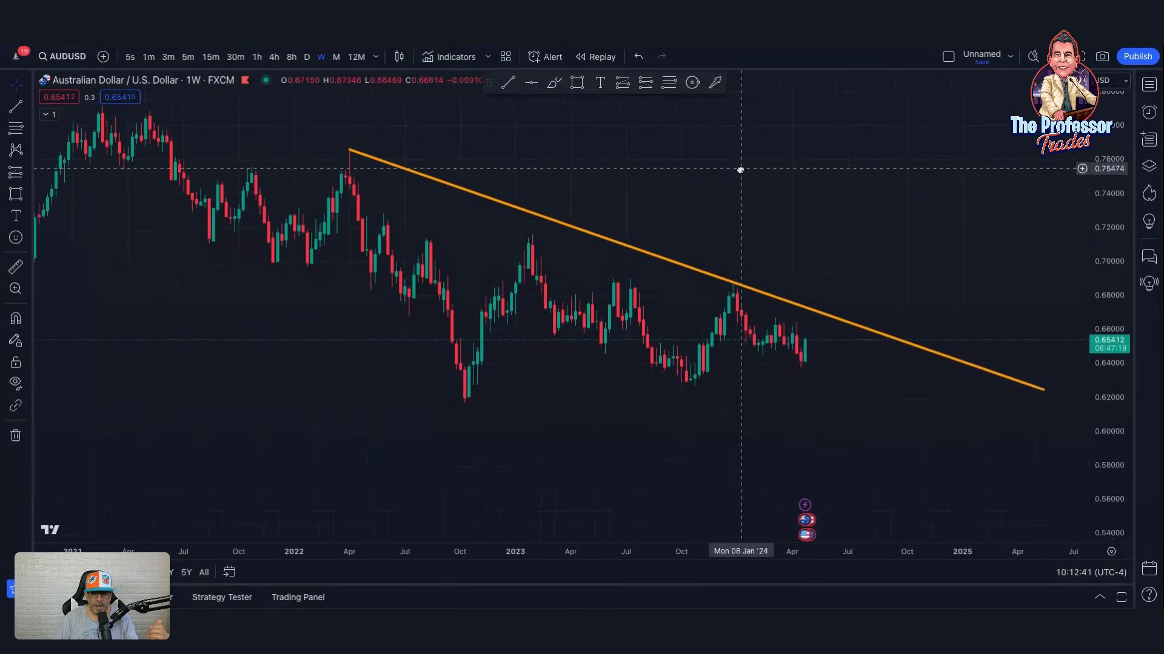
scroll(810, 384, up, 4)
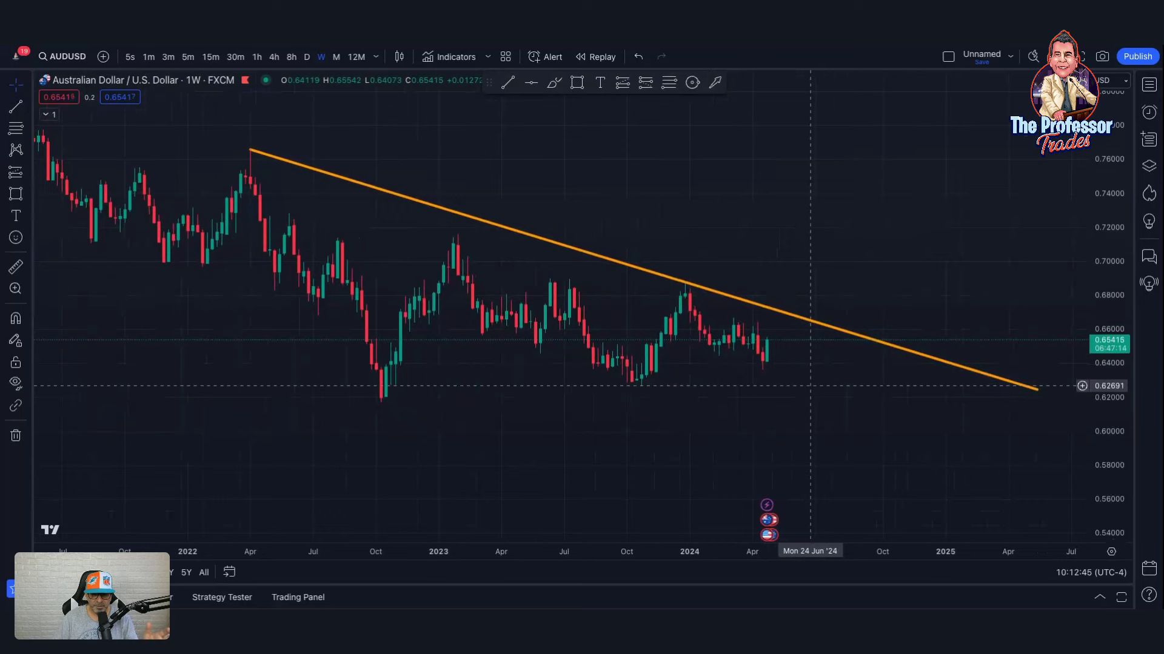
scroll(810, 385, up, 2)
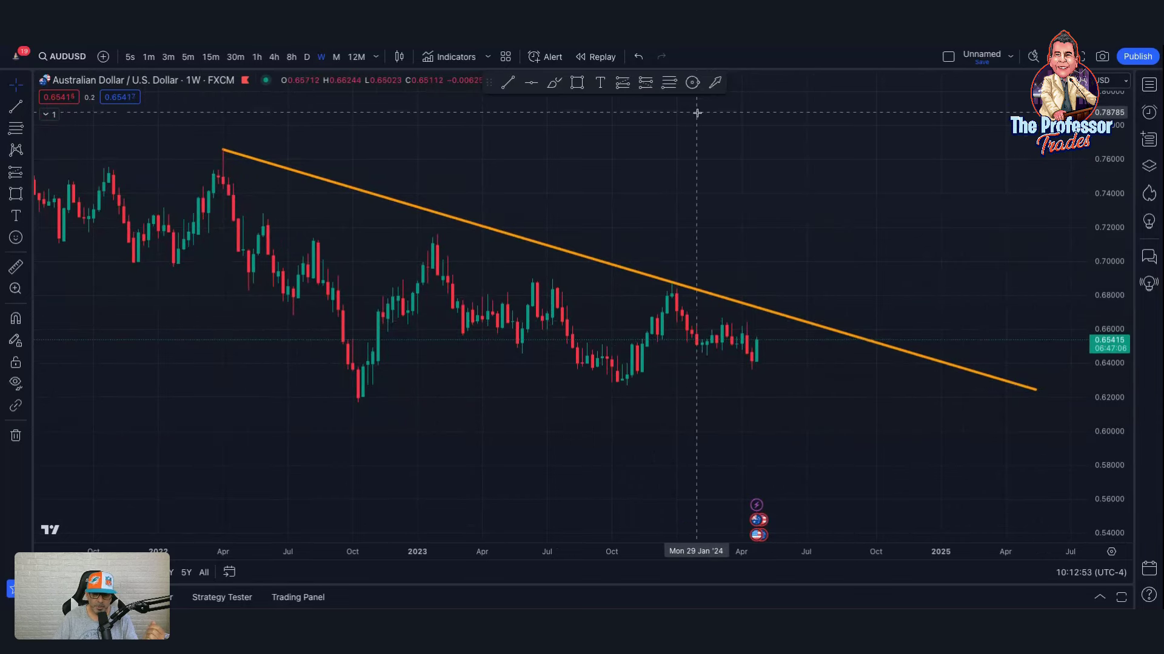
click(691, 89)
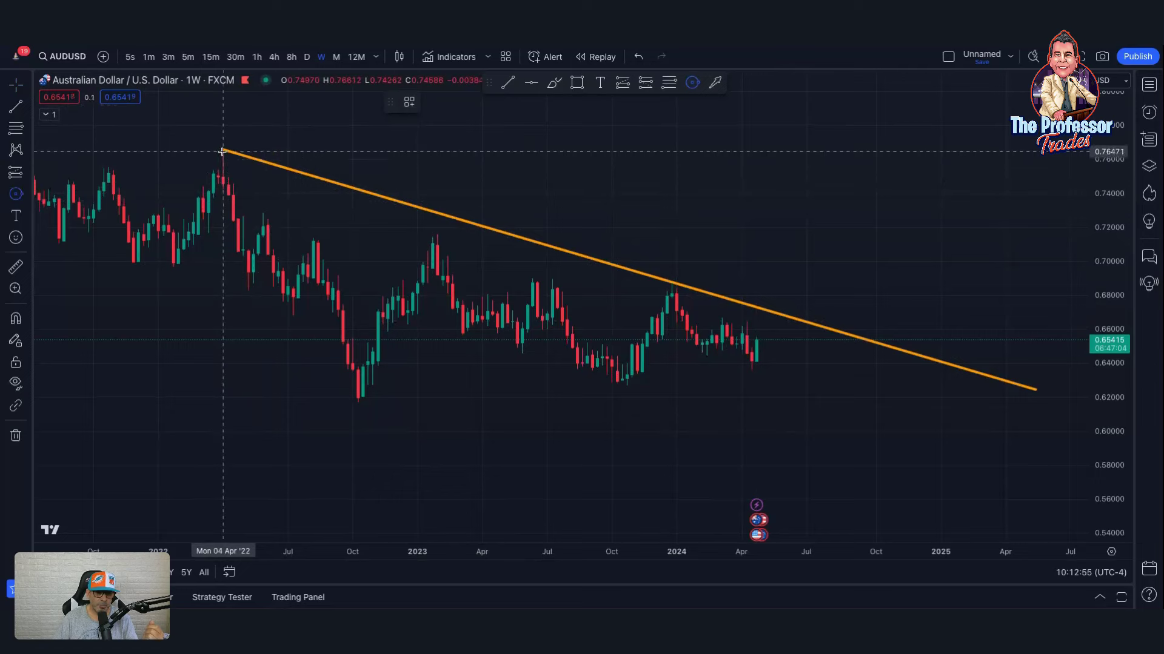
drag(229, 157, 236, 161)
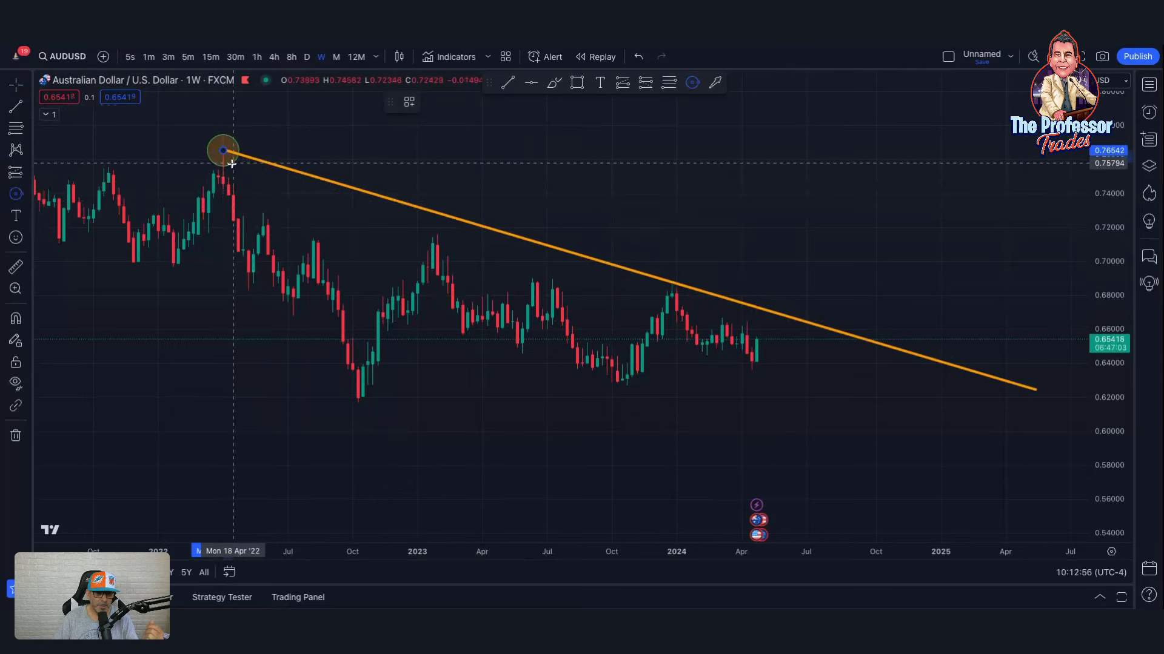
click(694, 86)
click(673, 287)
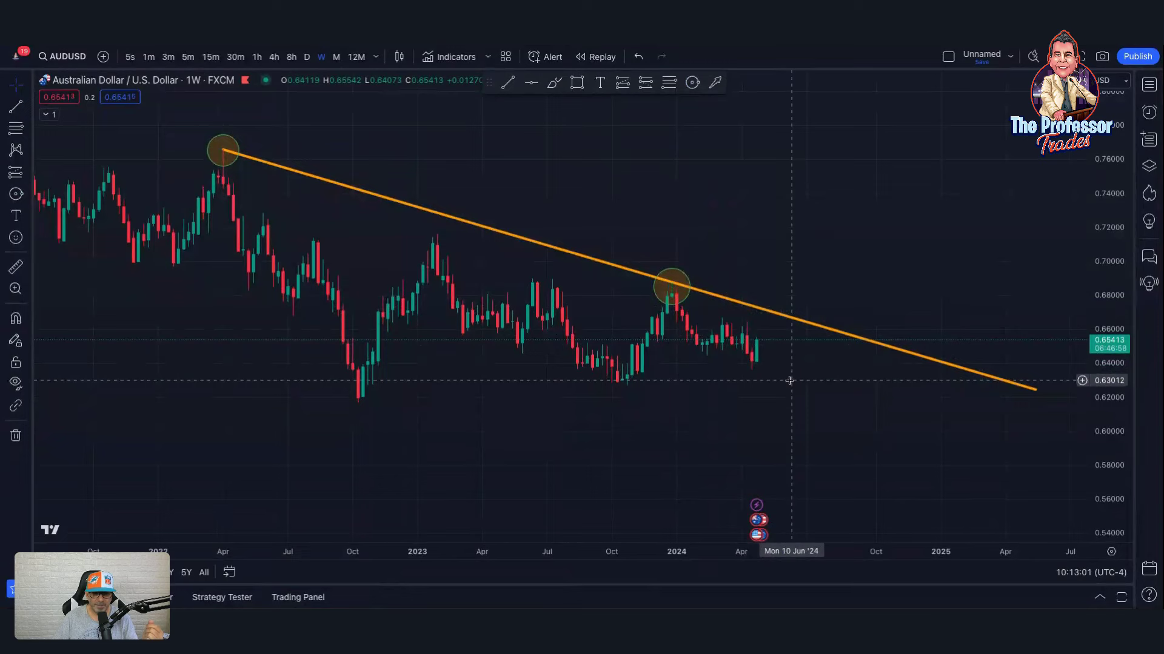
Step: Place a horizontal line at about 0.71593 on the early-2023 high and change its color to white
scroll(788, 381, up, 2)
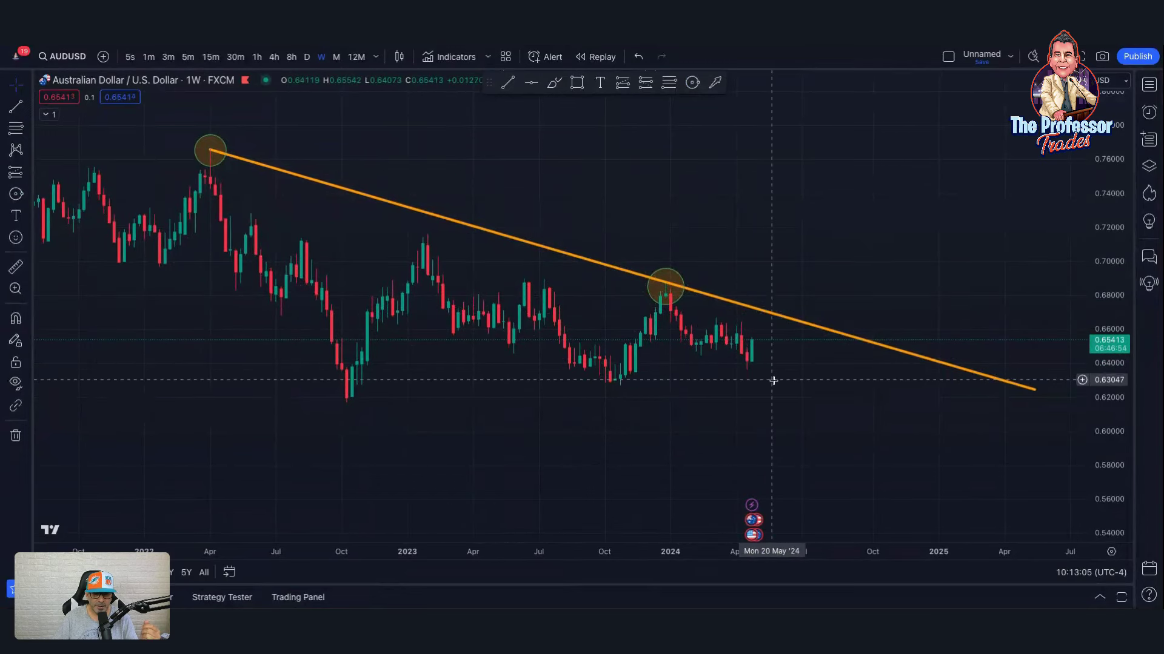
scroll(774, 381, down, 3)
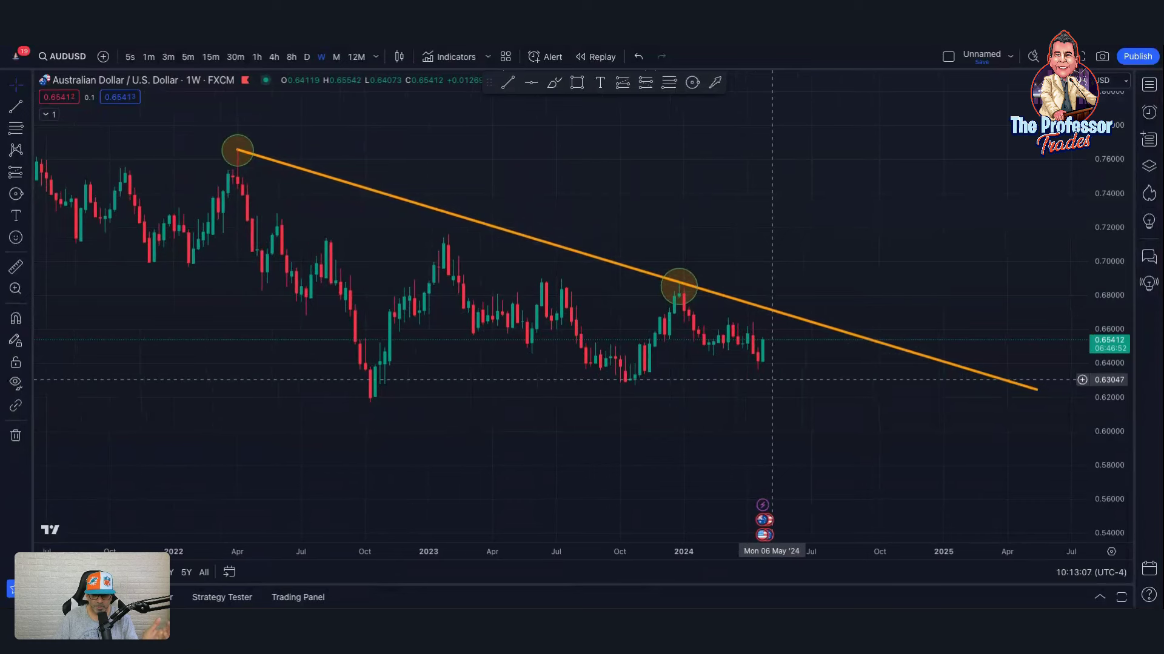
scroll(772, 380, down, 1)
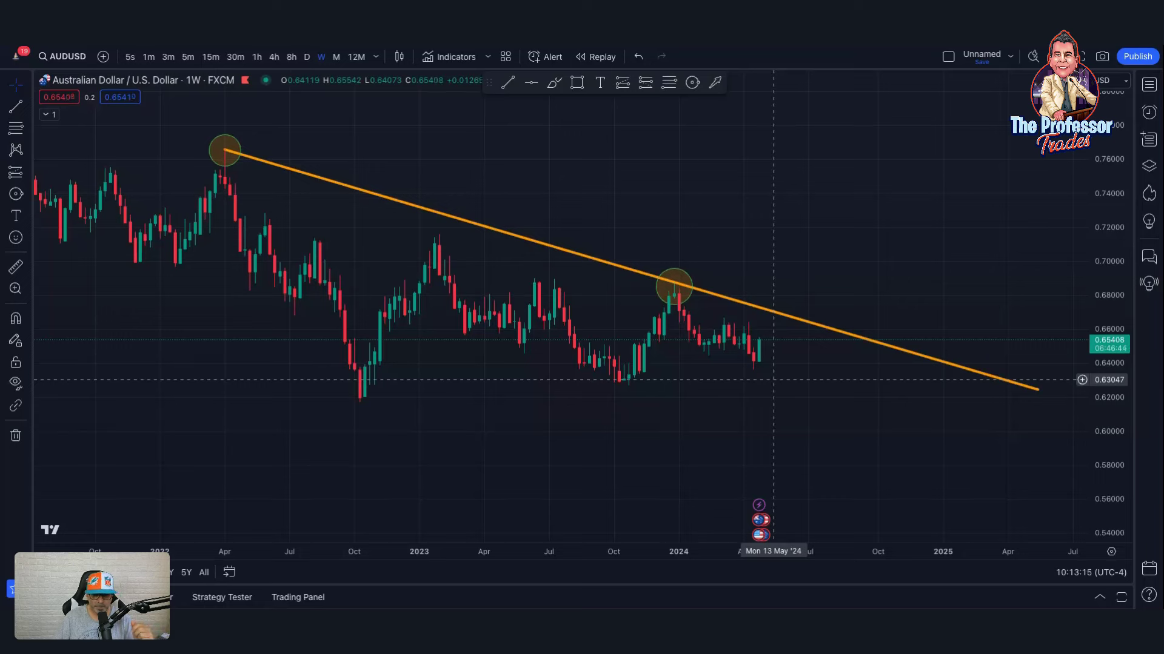
click(531, 82)
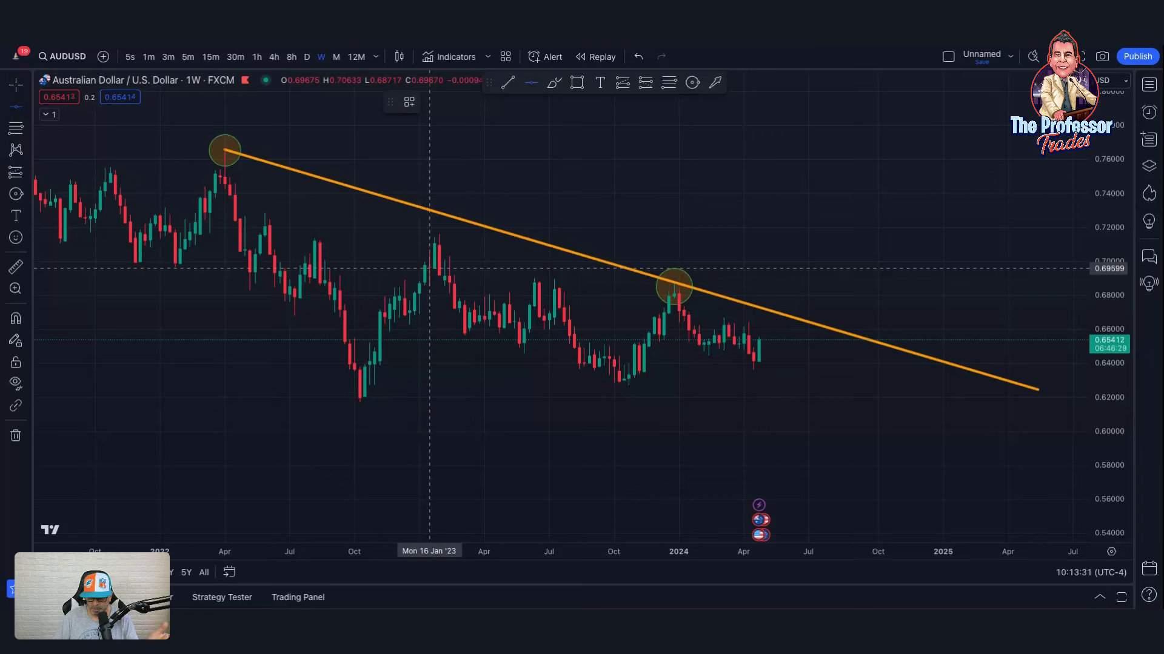
click(486, 235)
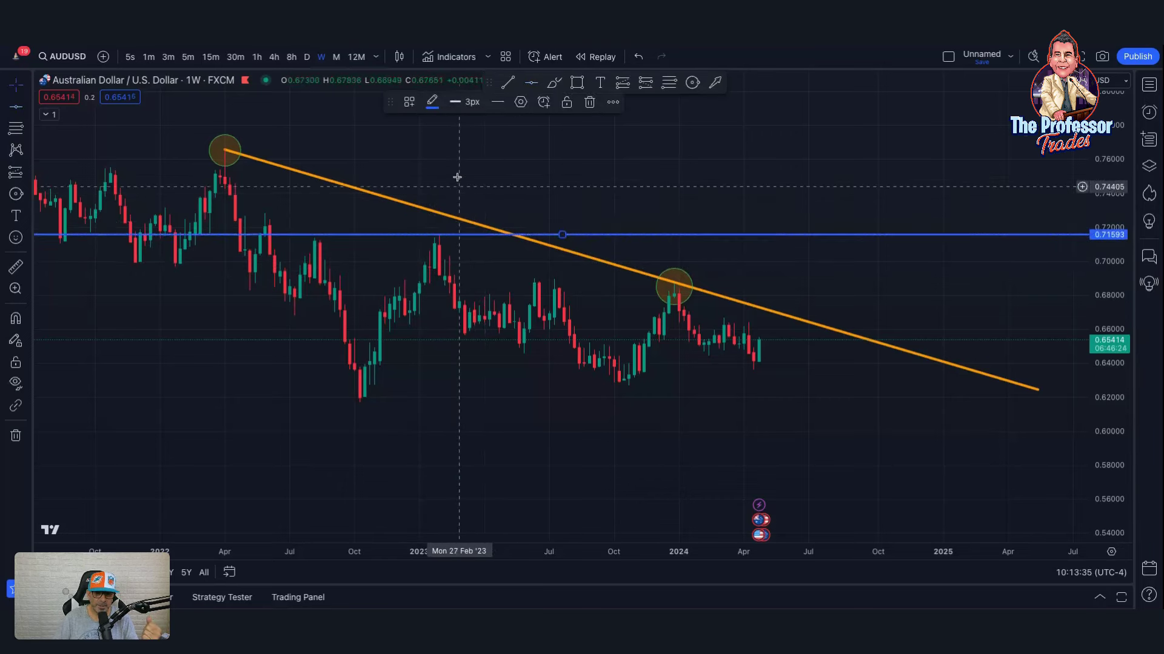
click(431, 103)
click(433, 128)
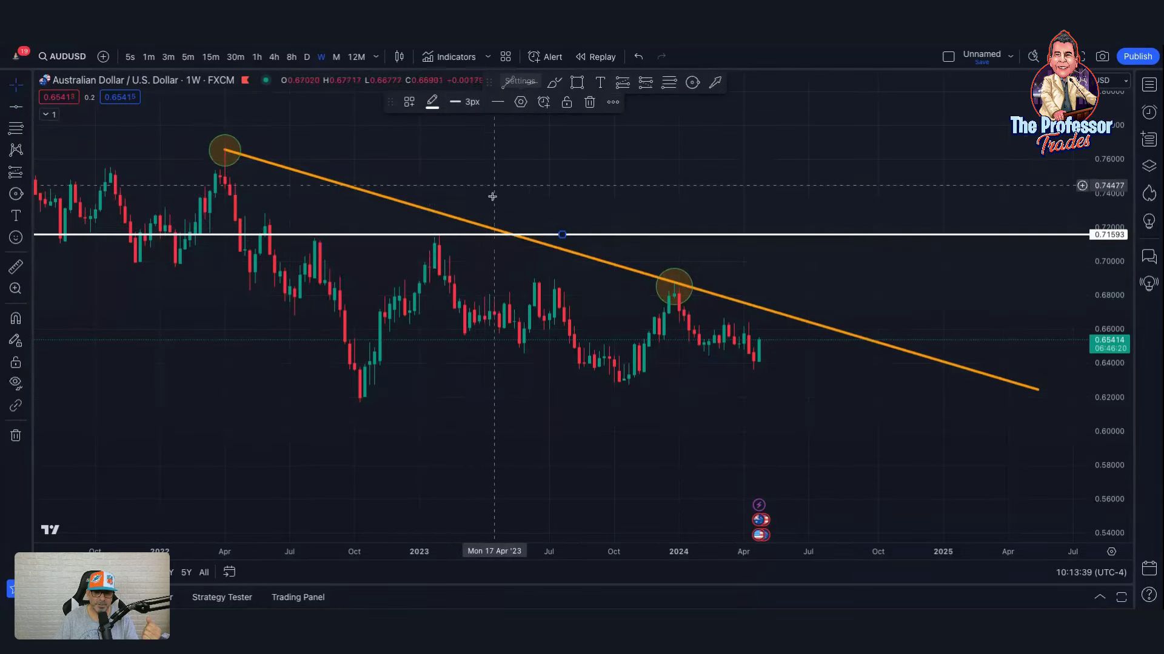
Step: Place a horizontal line at about 0.62620, just below the October 2023 low
click(531, 82)
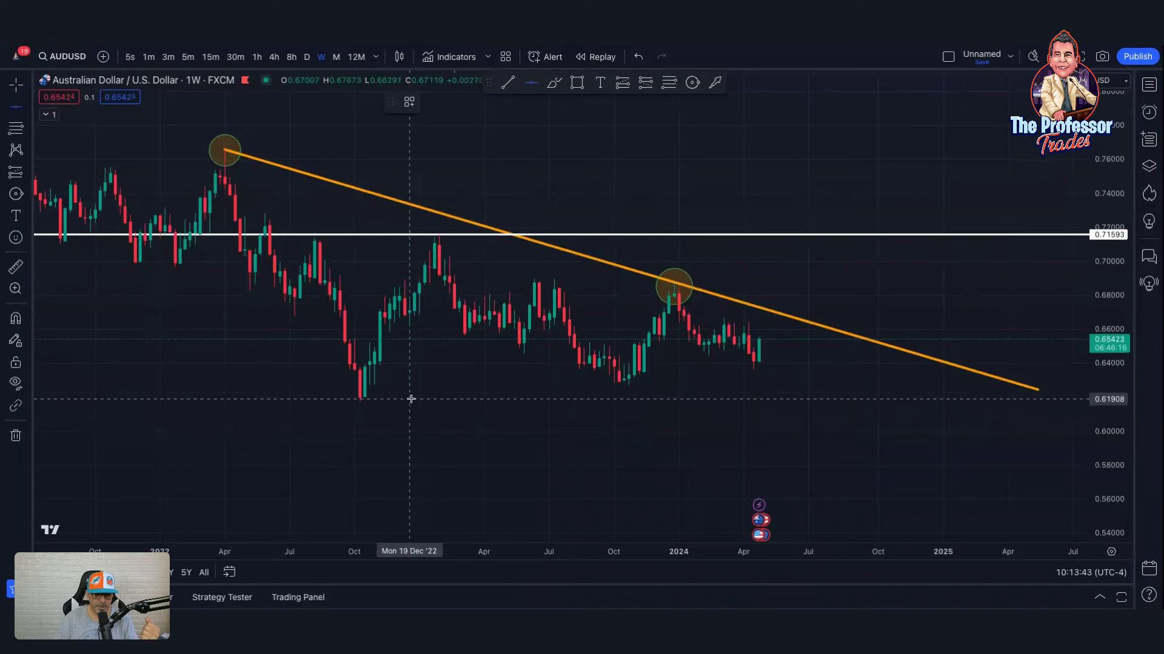
click(629, 387)
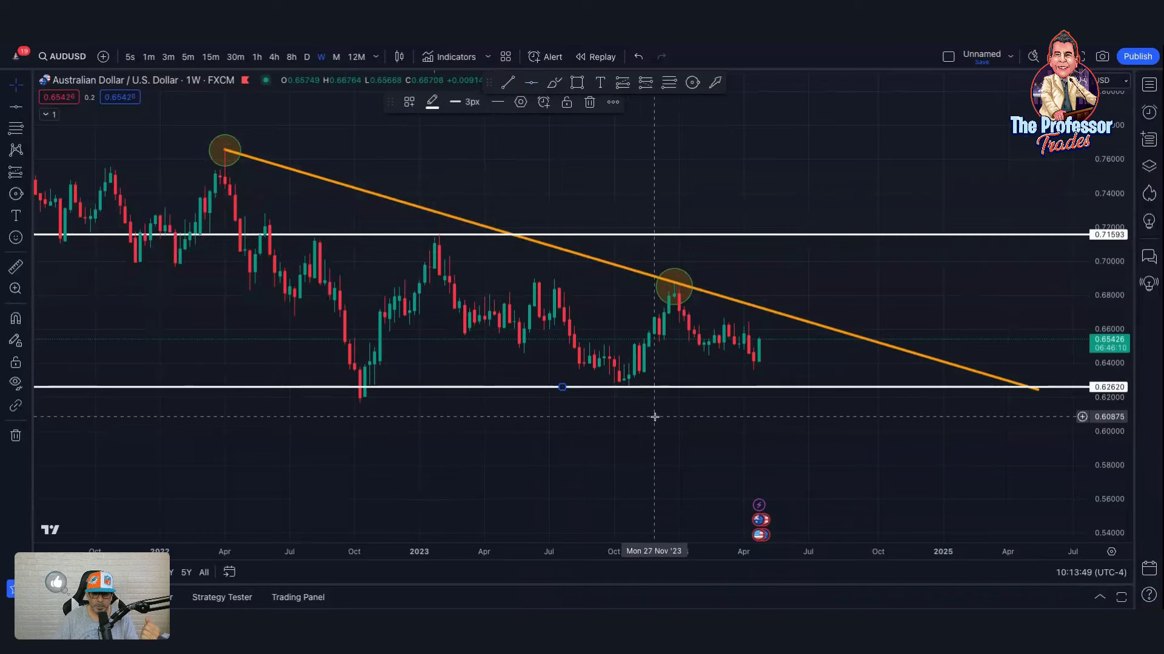
scroll(655, 418, up, 3)
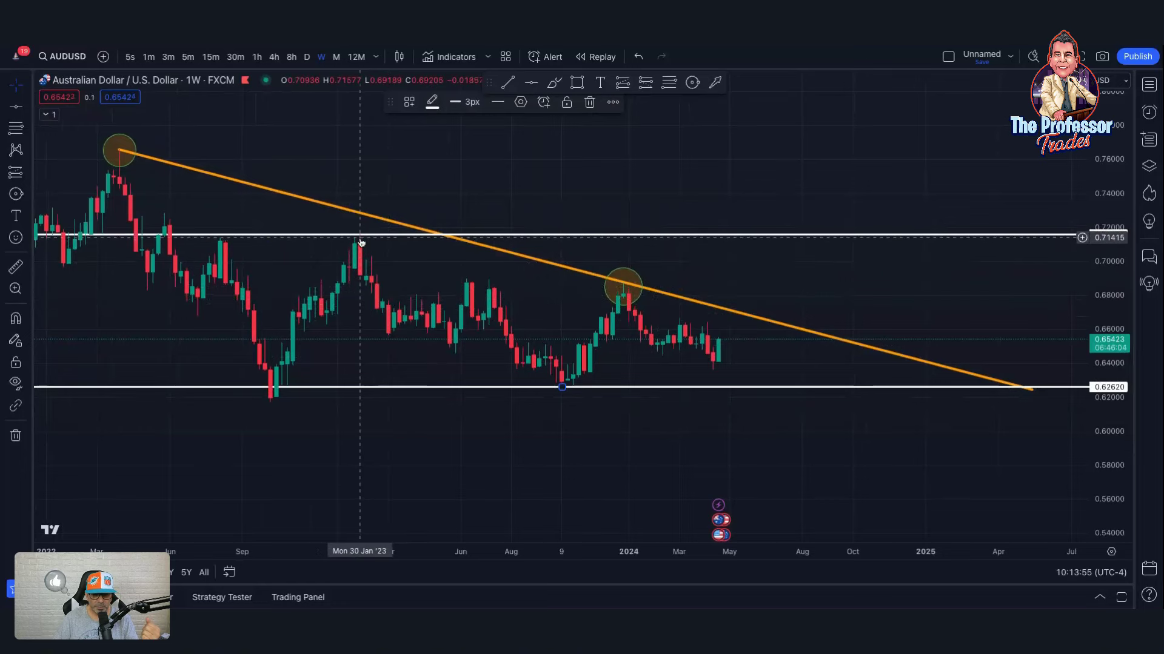
Step: Examine how weekly price moves between the two horizontal levels and the descending trend line, up to where the lines converge in 2025
scroll(650, 379, up, 2)
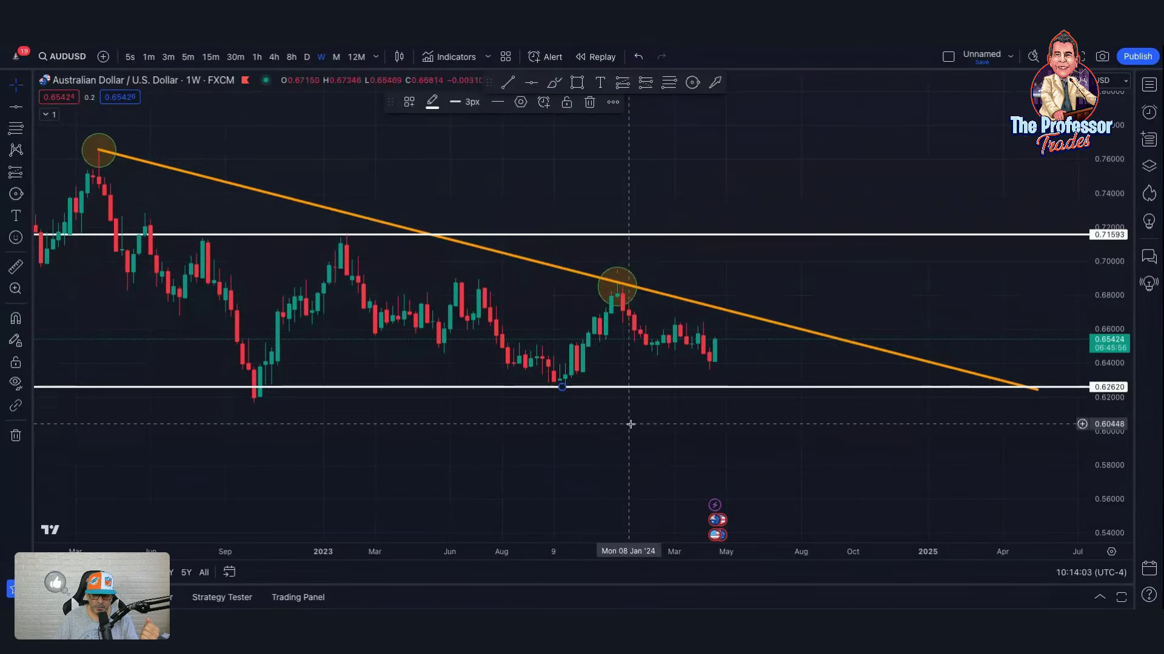
scroll(1025, 445, down, 2)
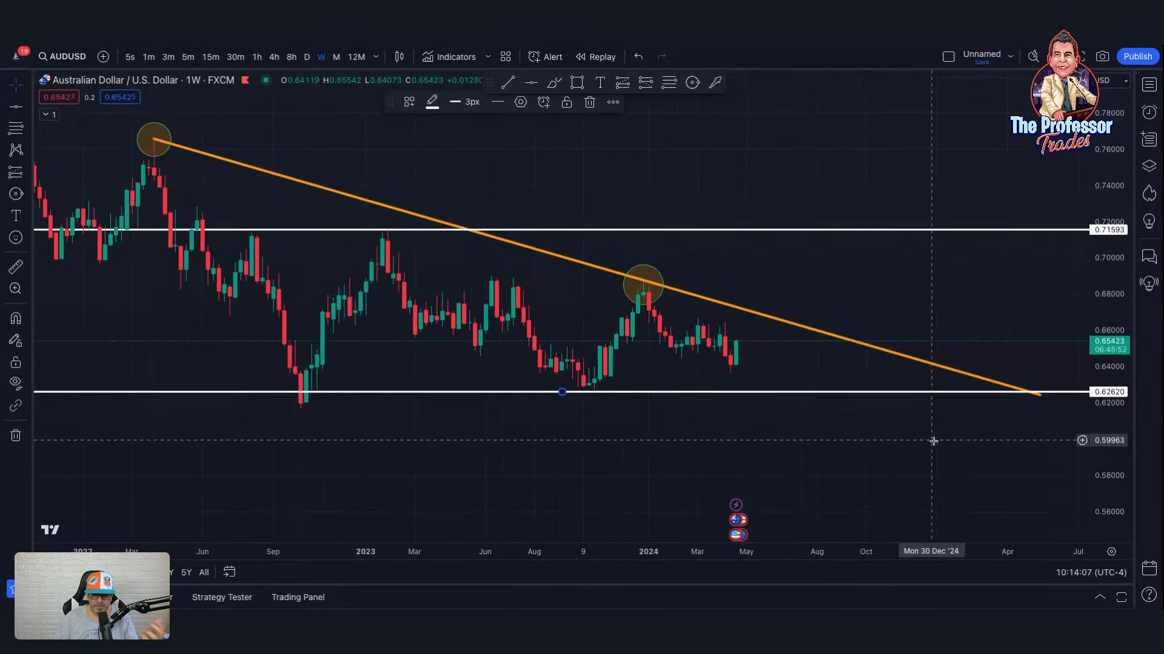
scroll(897, 424, down, 2)
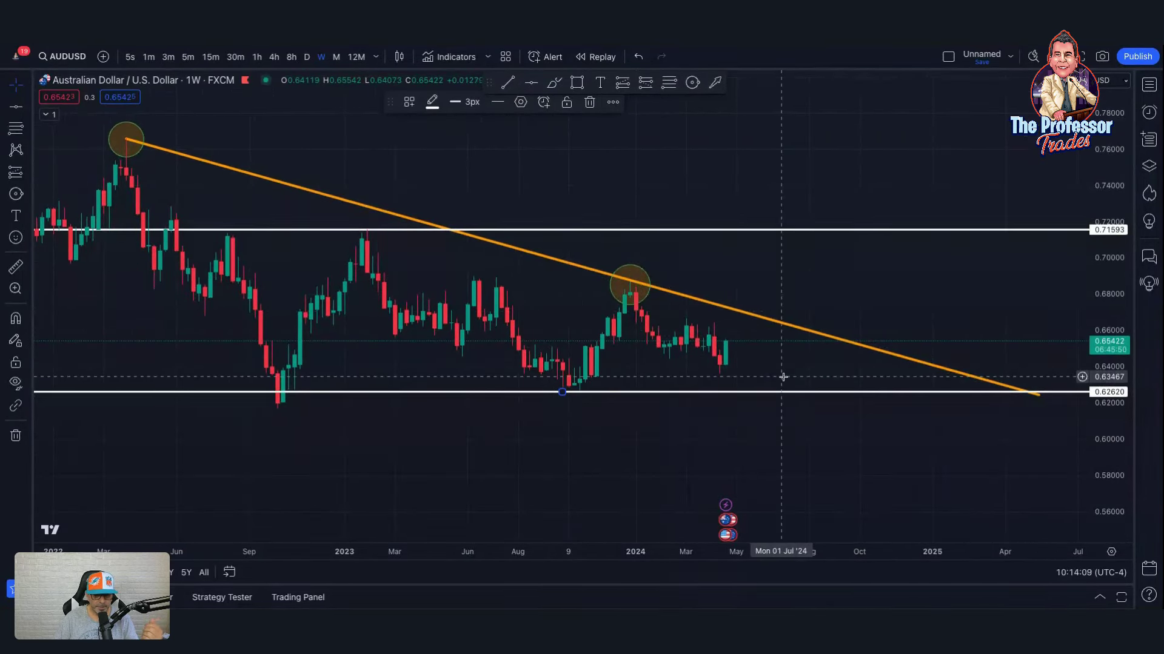
scroll(826, 362, down, 1)
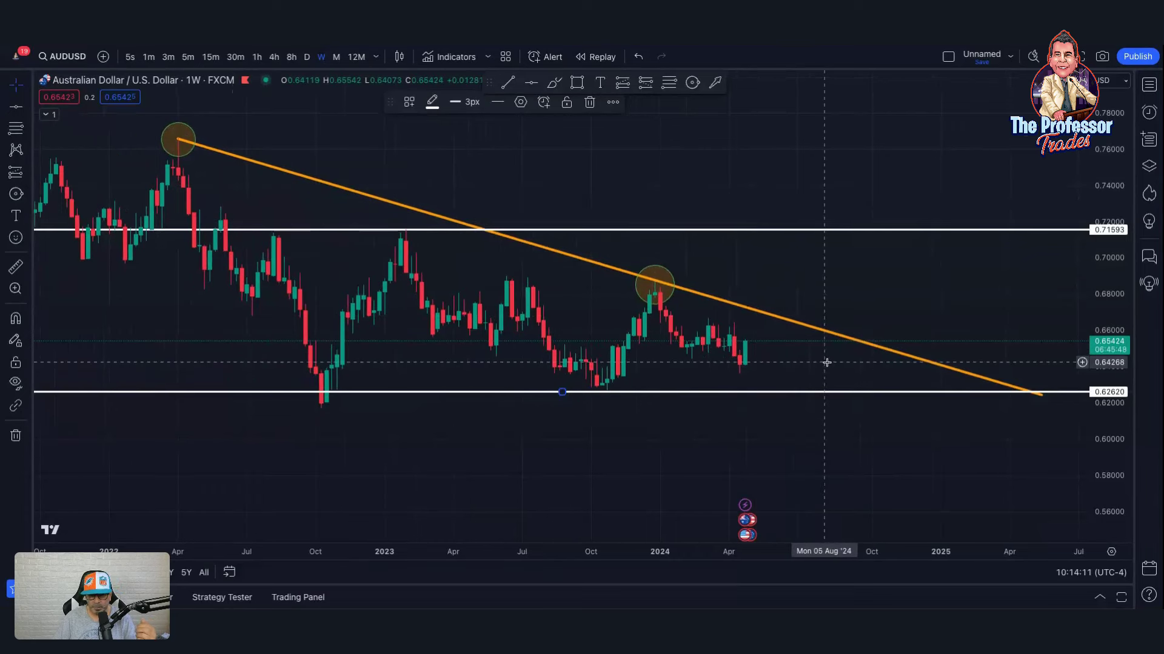
scroll(826, 362, up, 1)
scroll(825, 362, up, 1)
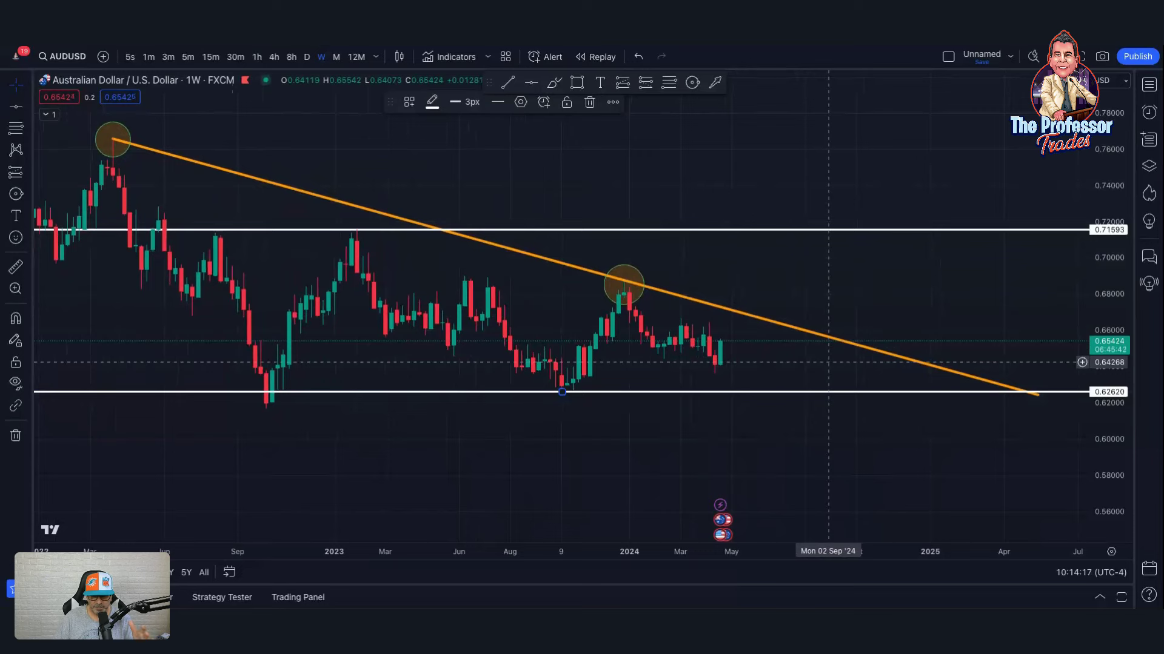
scroll(828, 362, up, 3)
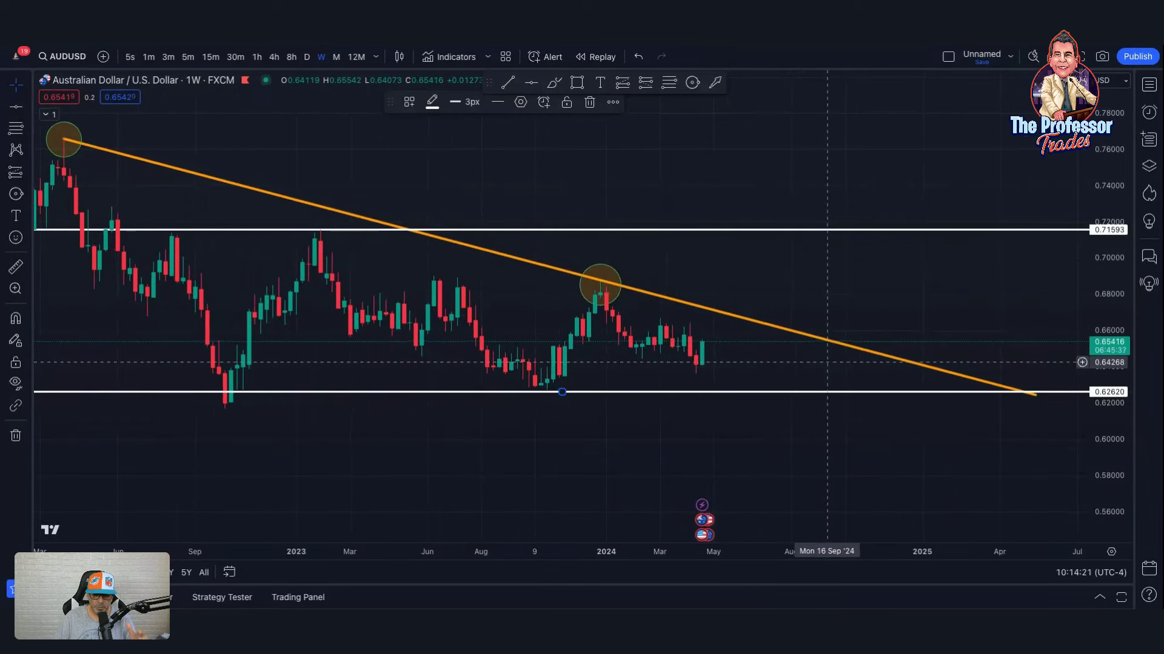
scroll(827, 362, up, 1)
scroll(824, 362, up, 1)
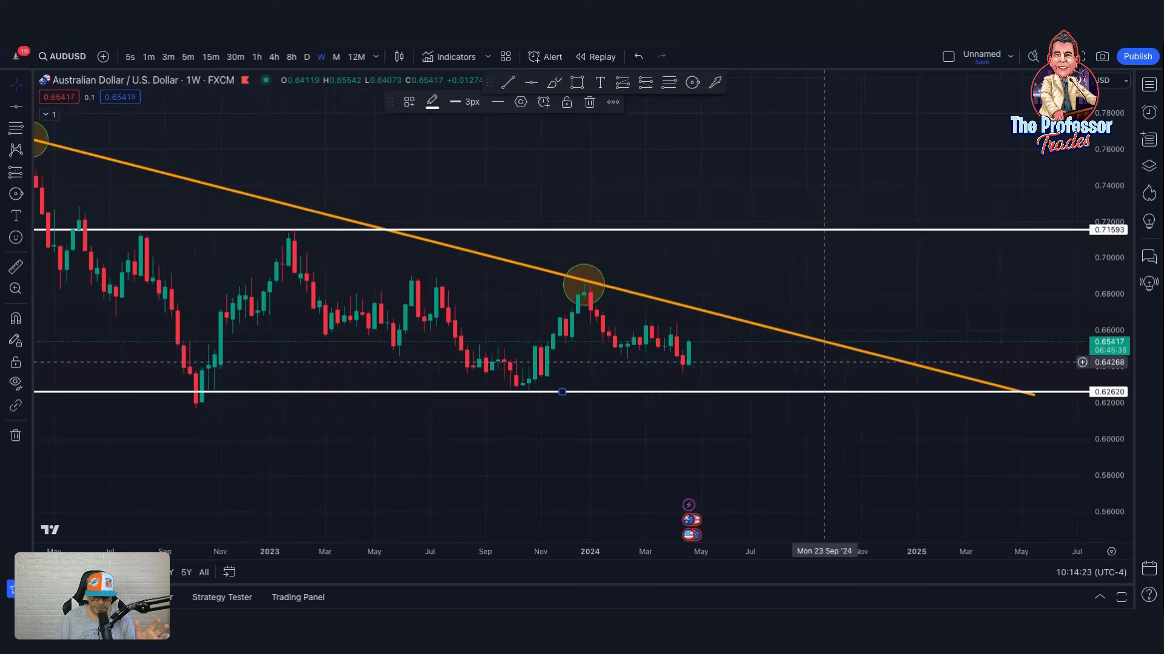
scroll(825, 363, up, 1)
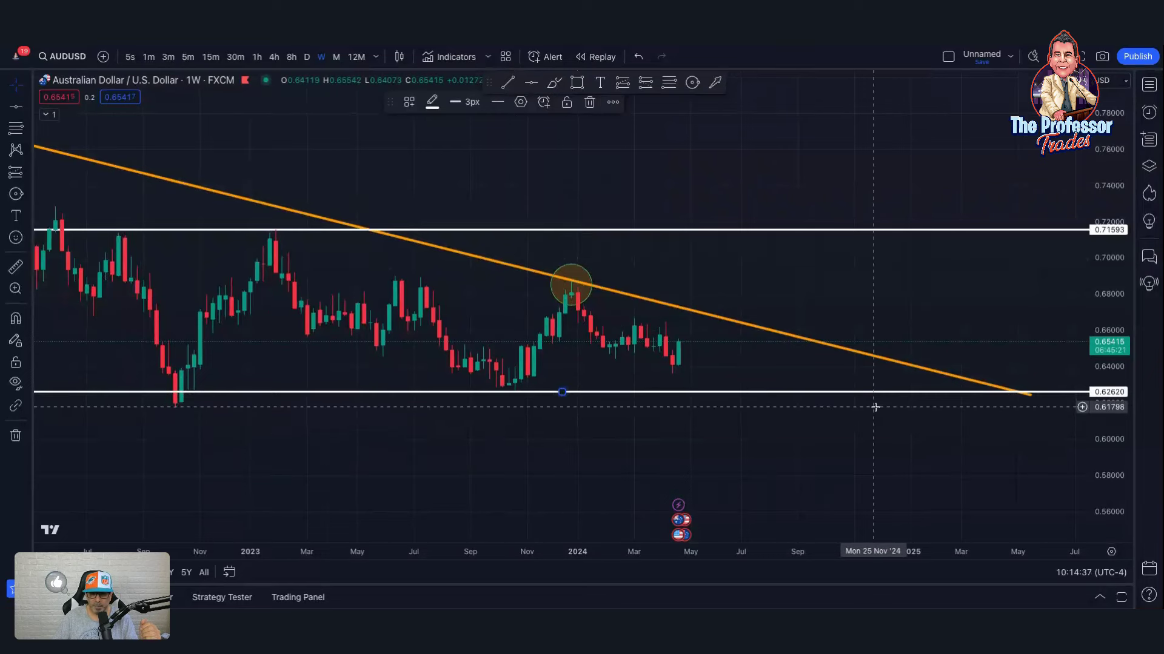
scroll(873, 407, down, 5)
scroll(876, 407, up, 2)
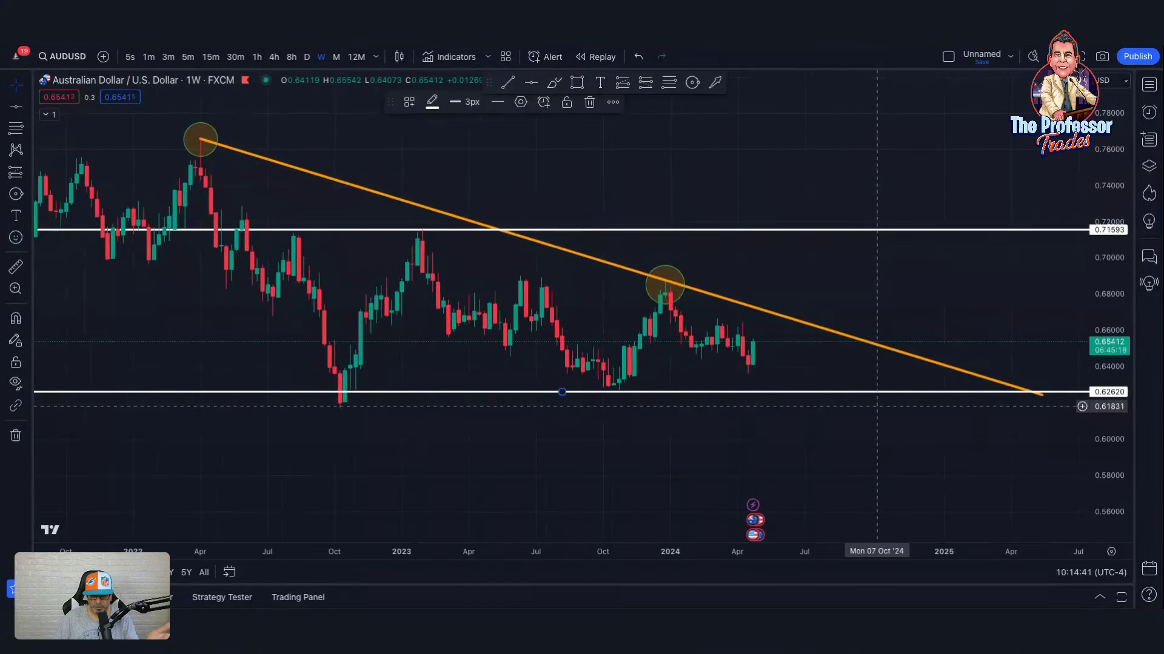
scroll(876, 407, down, 3)
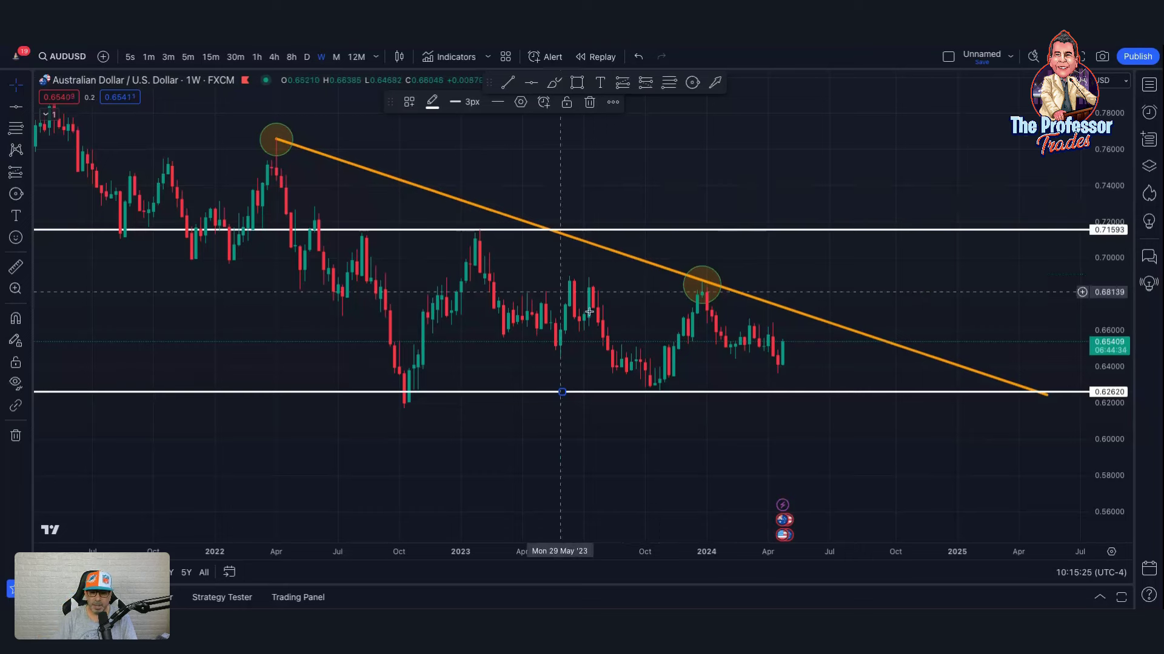
Step: Draw a Fibonacci retracement from the October 2023 low at about 0.62799 up to the late-2023 high at about 0.68740, extended to August 2024
scroll(815, 412, up, 2)
scroll(816, 414, up, 3)
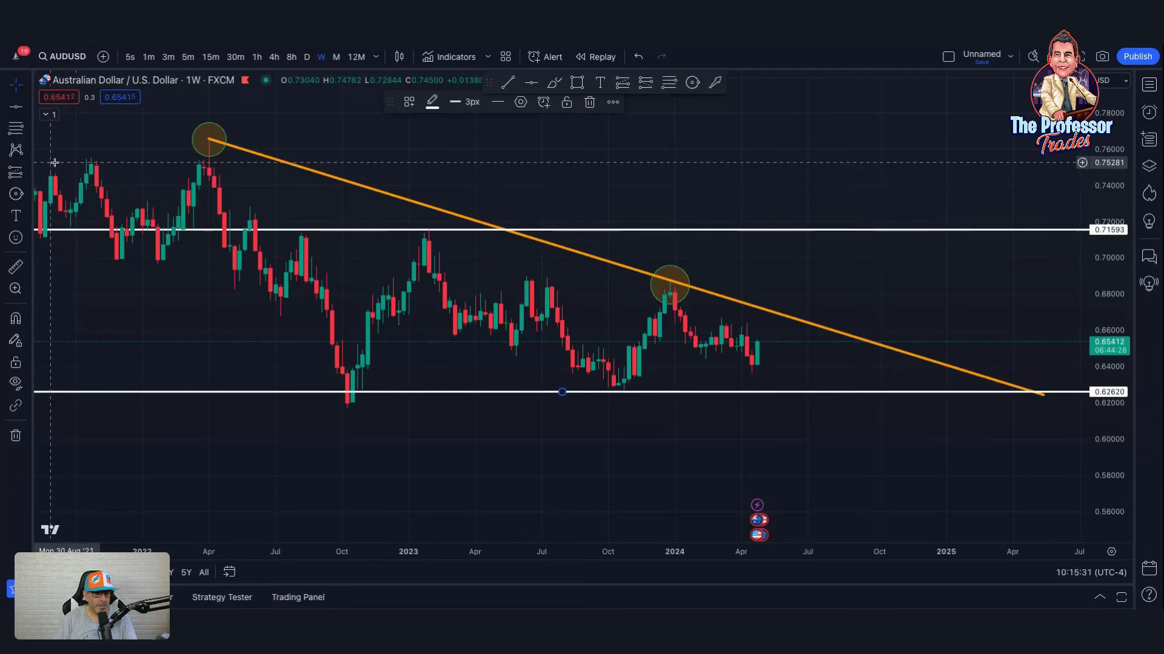
click(28, 129)
click(48, 142)
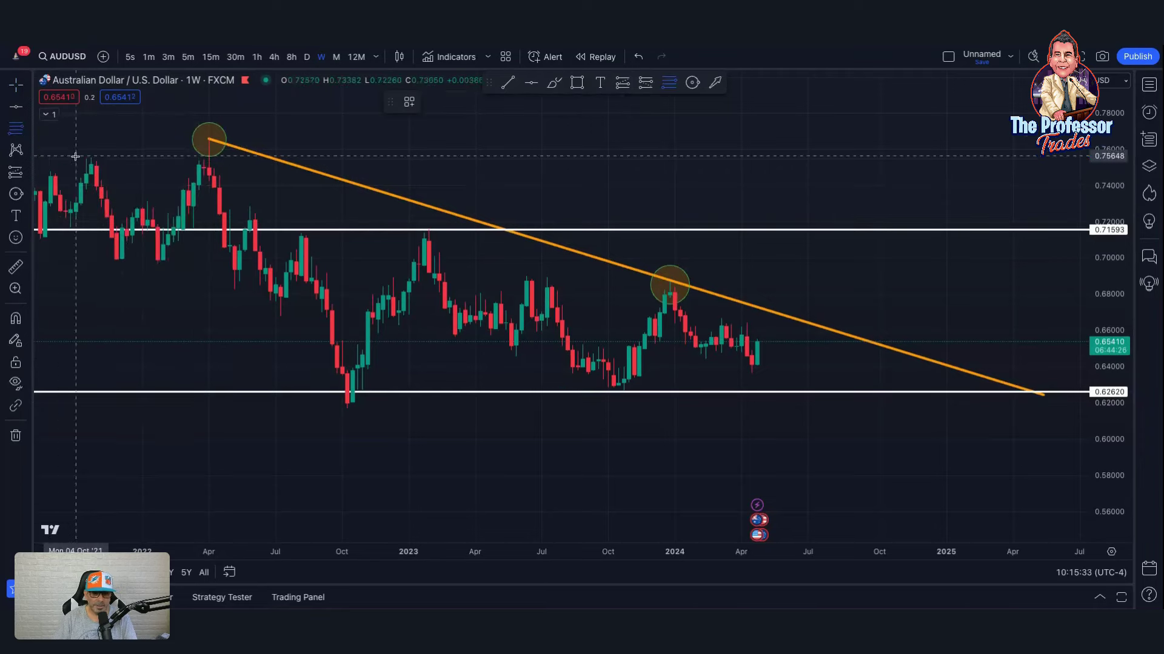
click(623, 388)
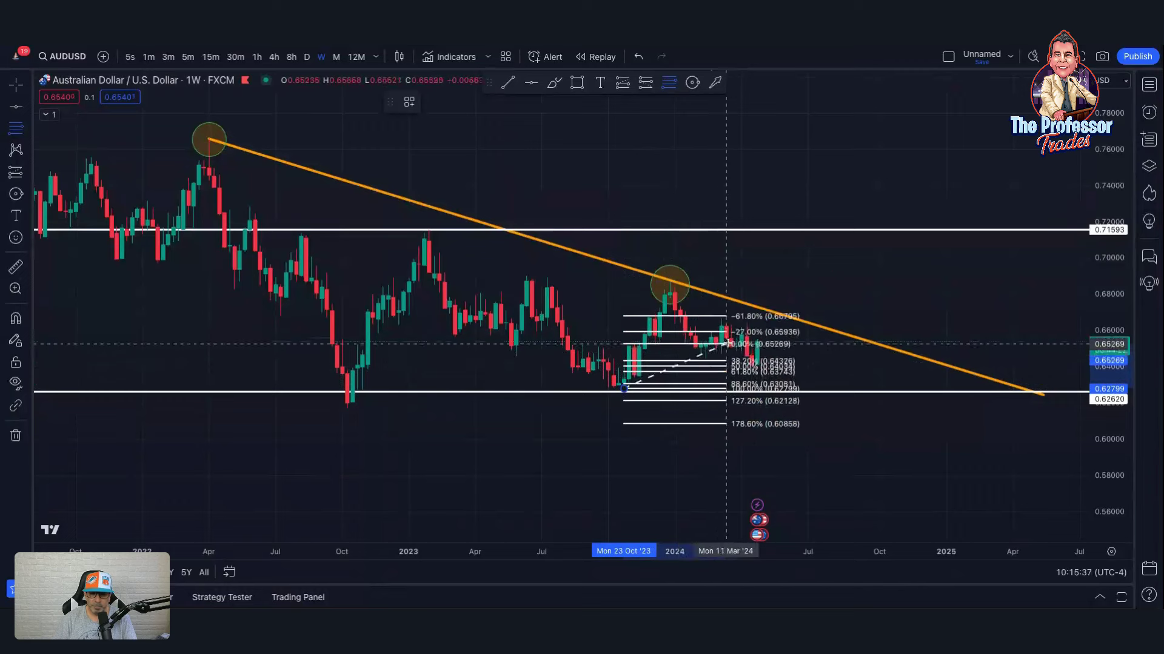
click(850, 281)
scroll(891, 356, up, 2)
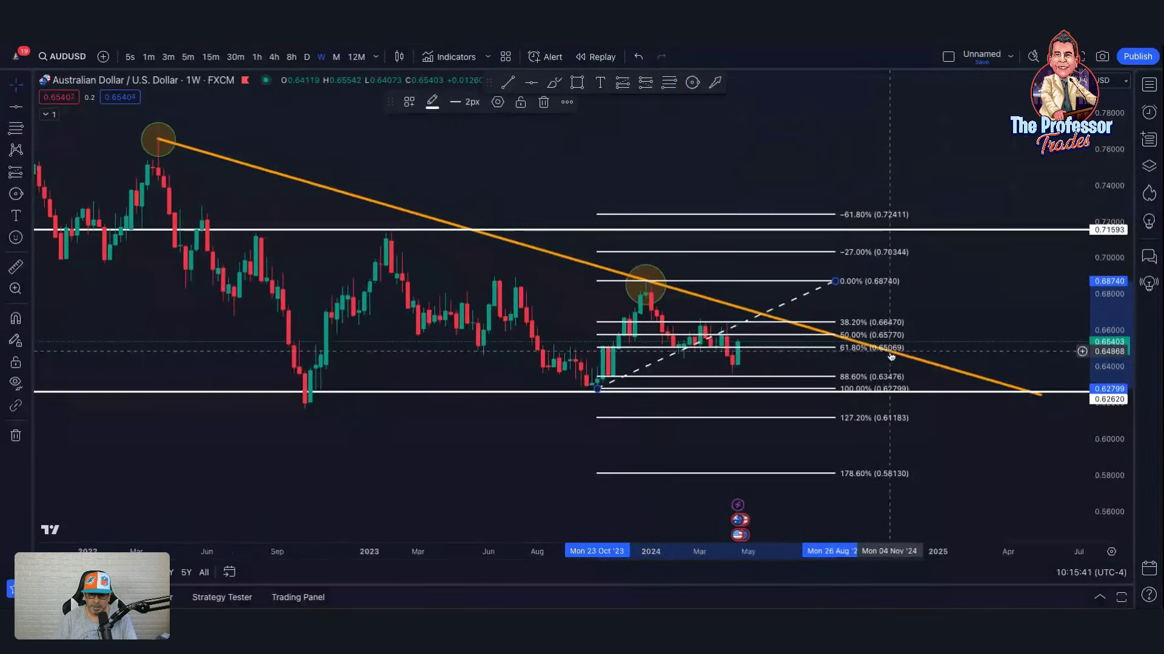
Step: Draw a rectangle around the 88.6% retracement area, from about 0.64234 to 0.63367, spanning 12 February to 5 August 2024
scroll(891, 356, up, 2)
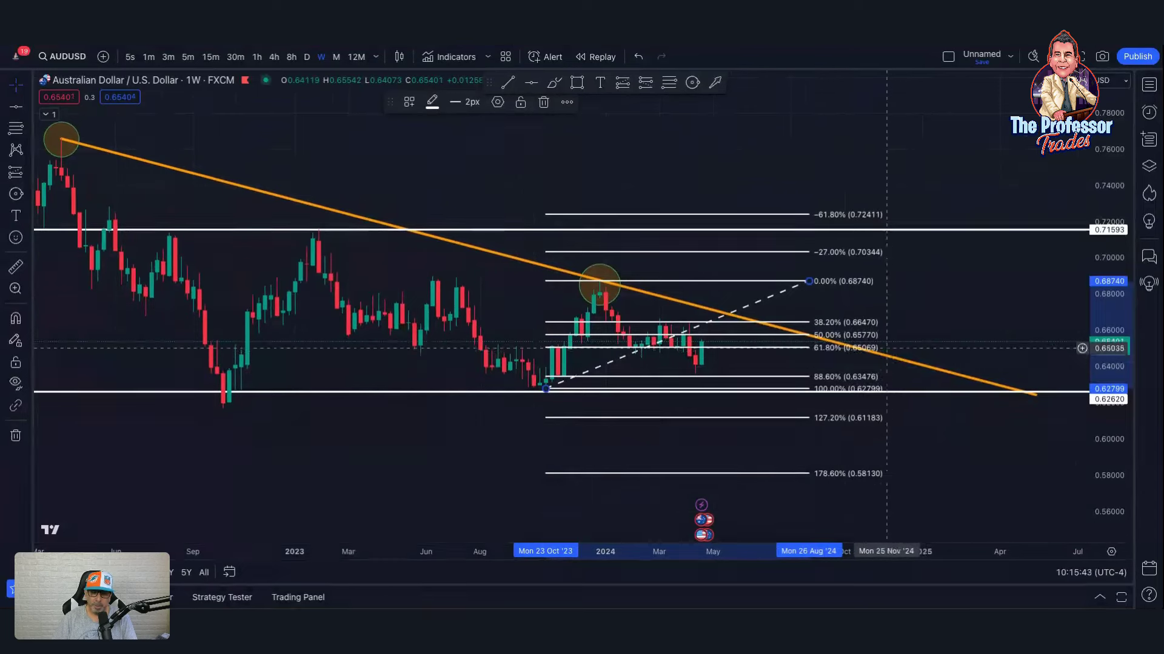
click(577, 82)
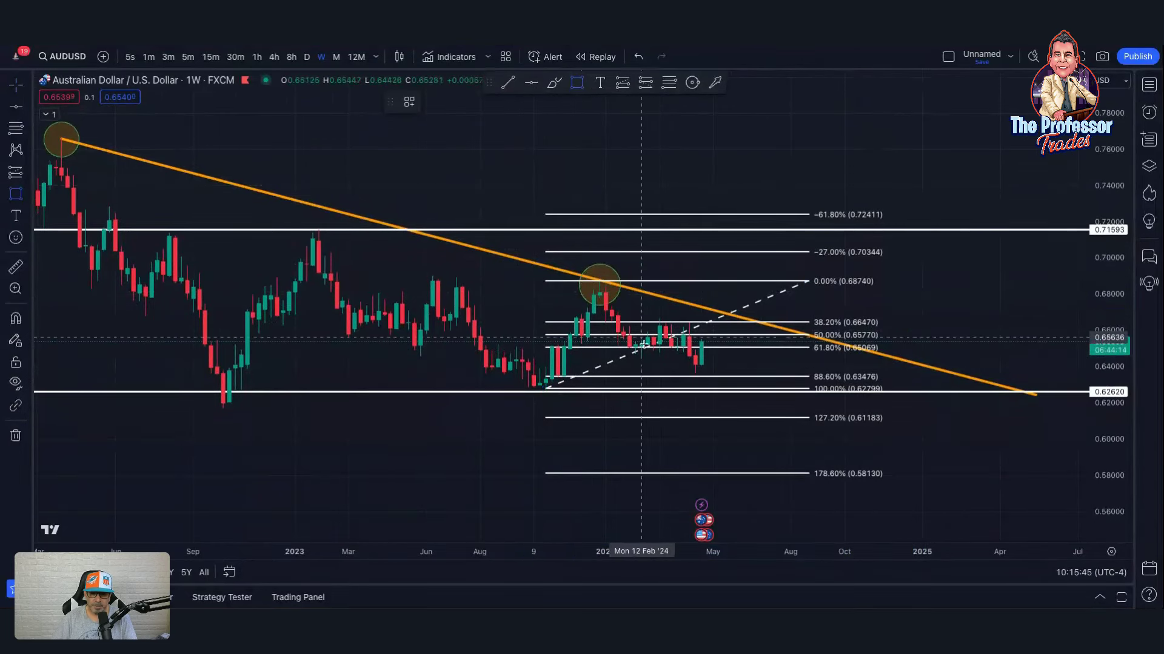
drag(641, 362, 792, 378)
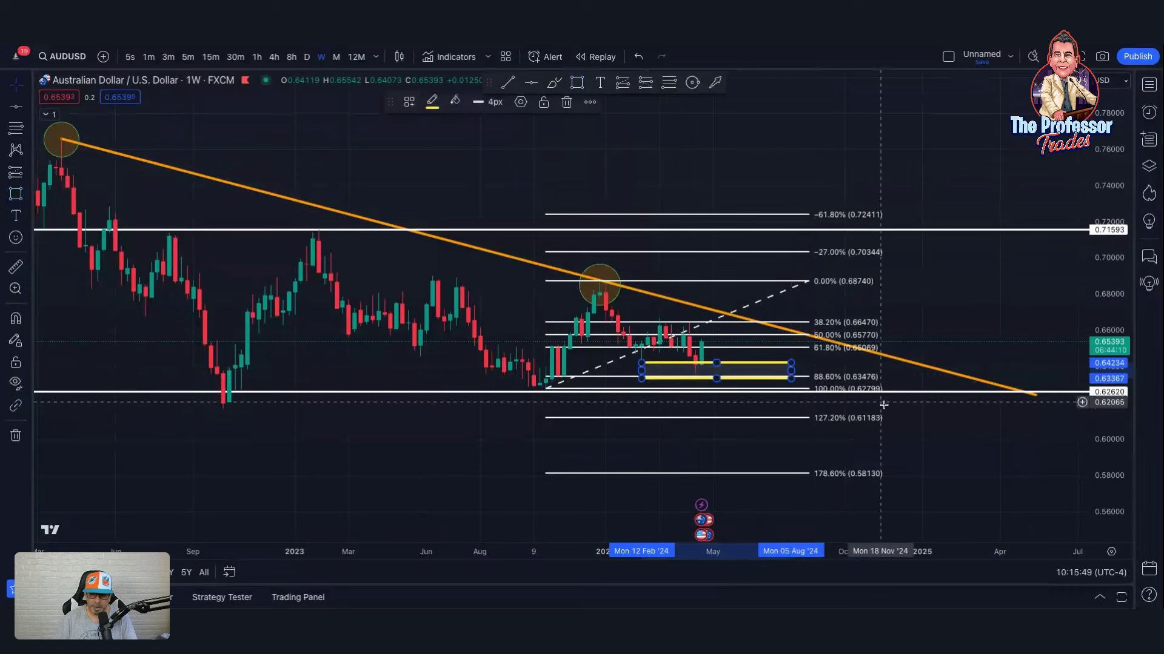
click(924, 424)
scroll(925, 432, up, 1)
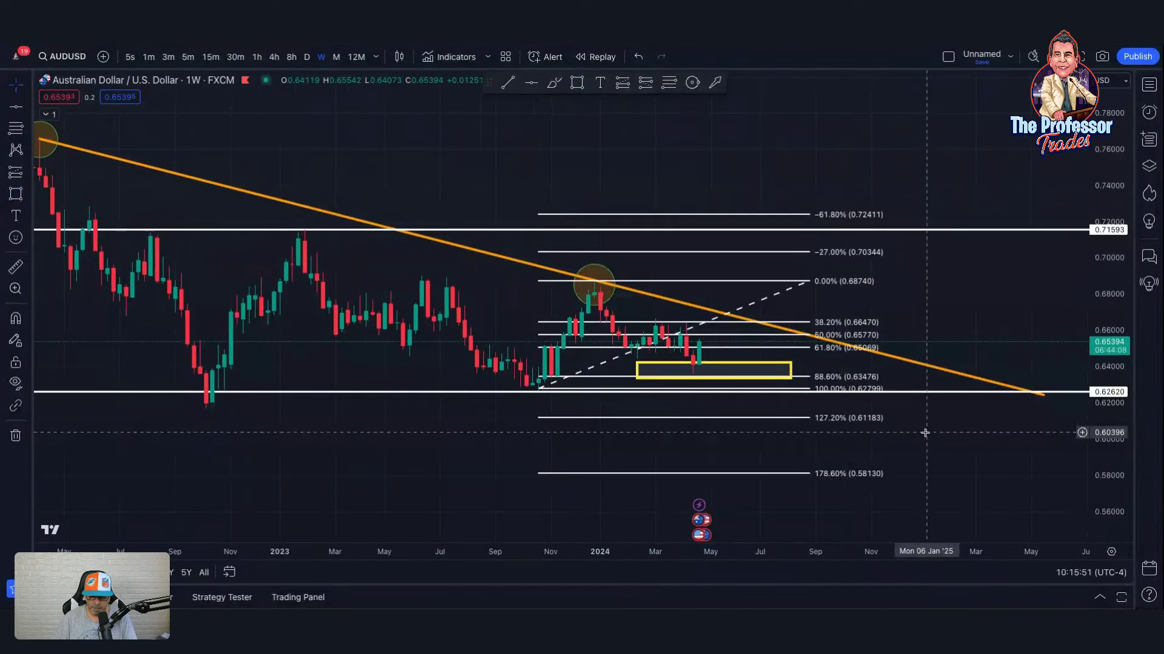
scroll(925, 432, up, 1)
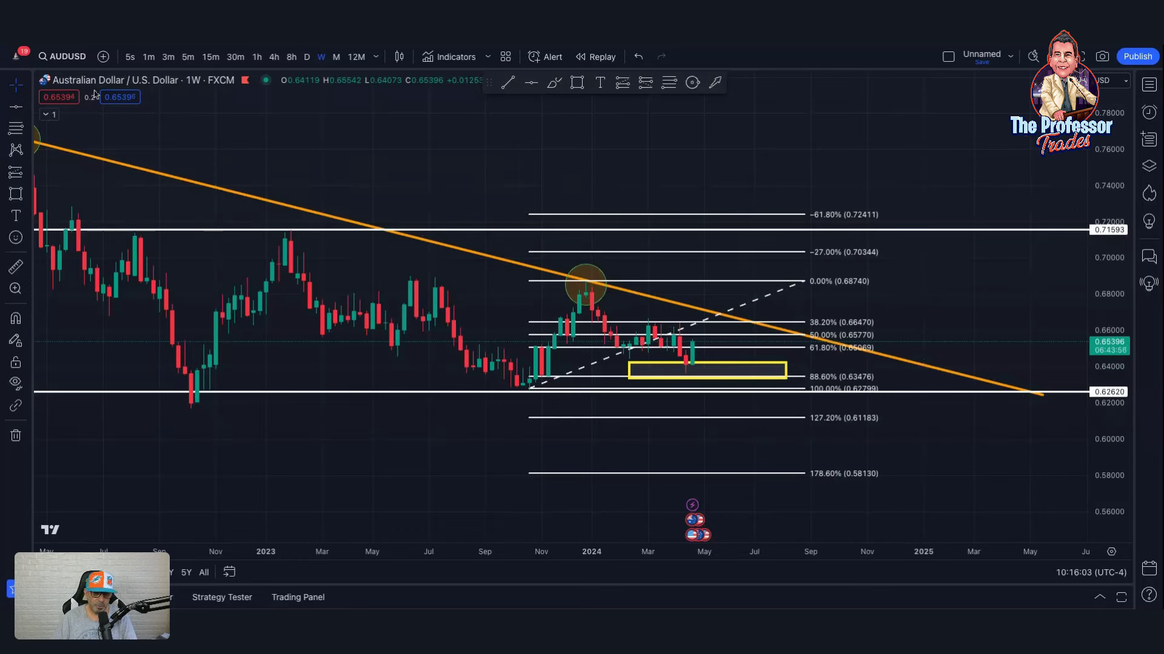
Step: Examine current weekly price against the Fibonacci levels, the yellow zone and the descending trend line
click(16, 90)
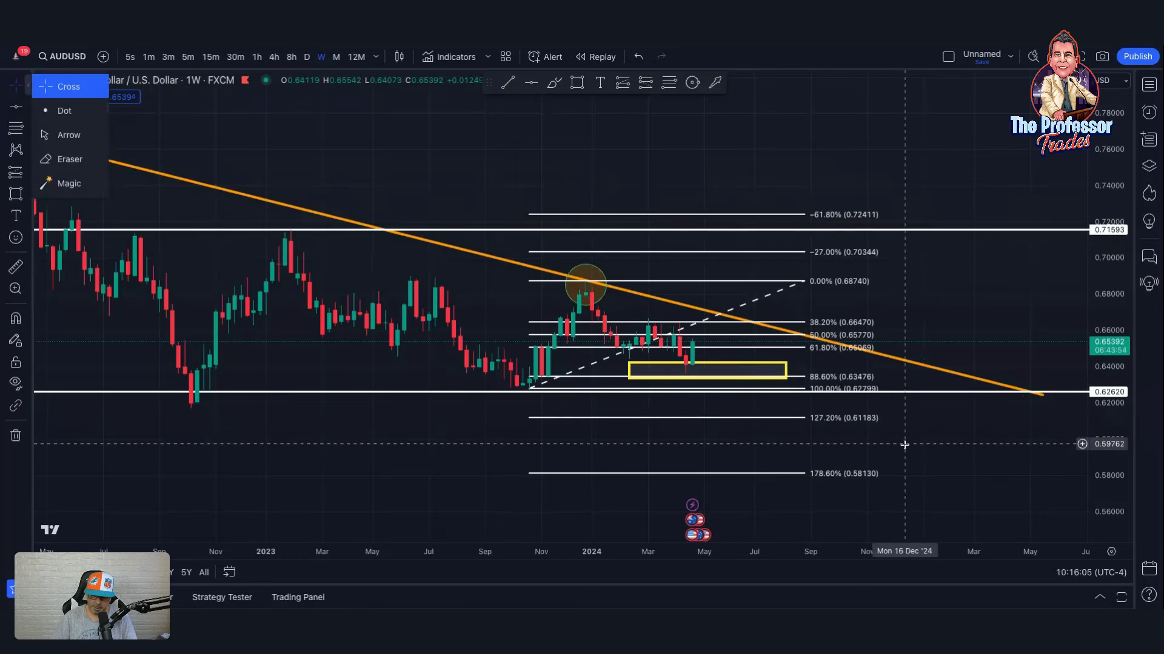
drag(903, 442, 901, 417)
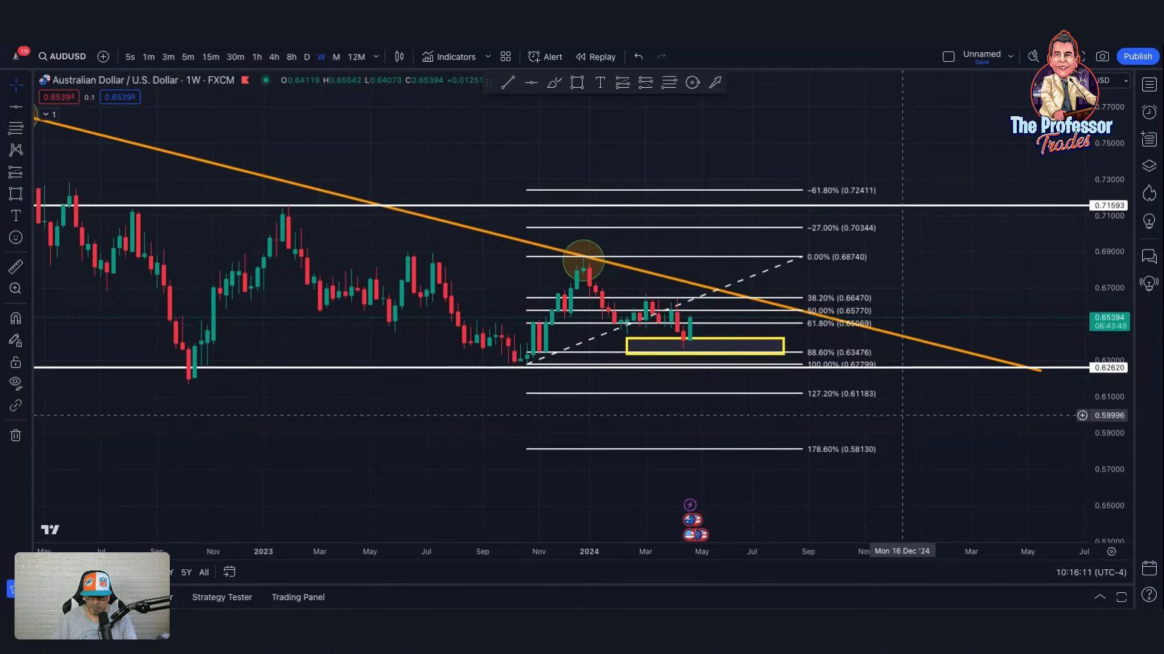
scroll(902, 416, down, 2)
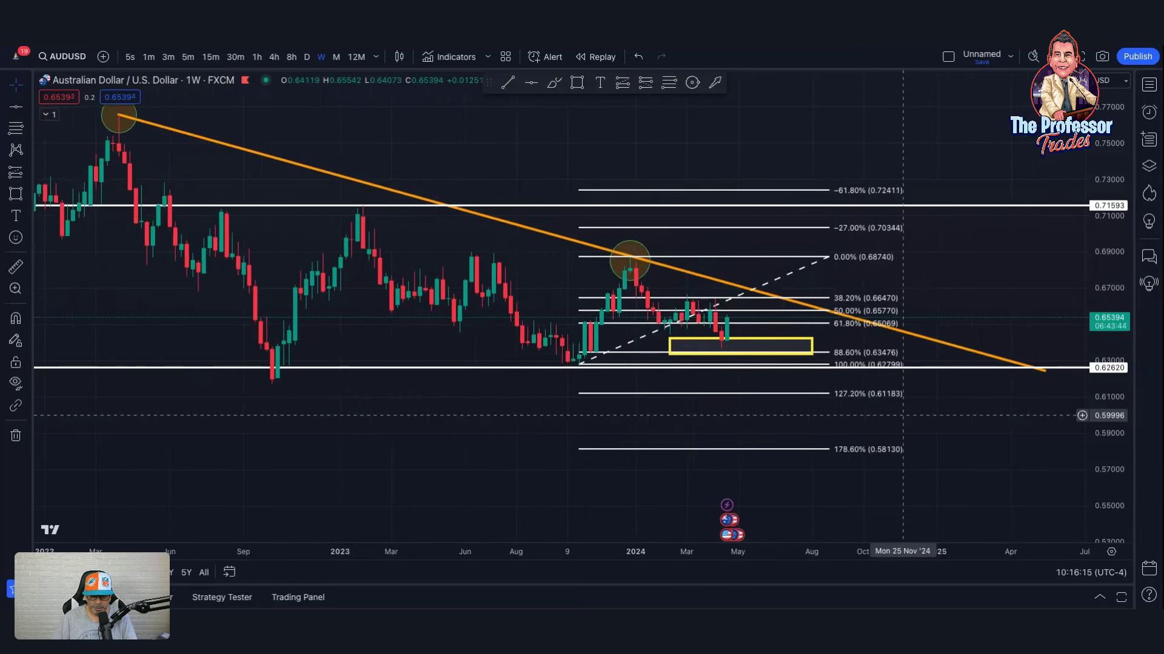
scroll(902, 415, up, 2)
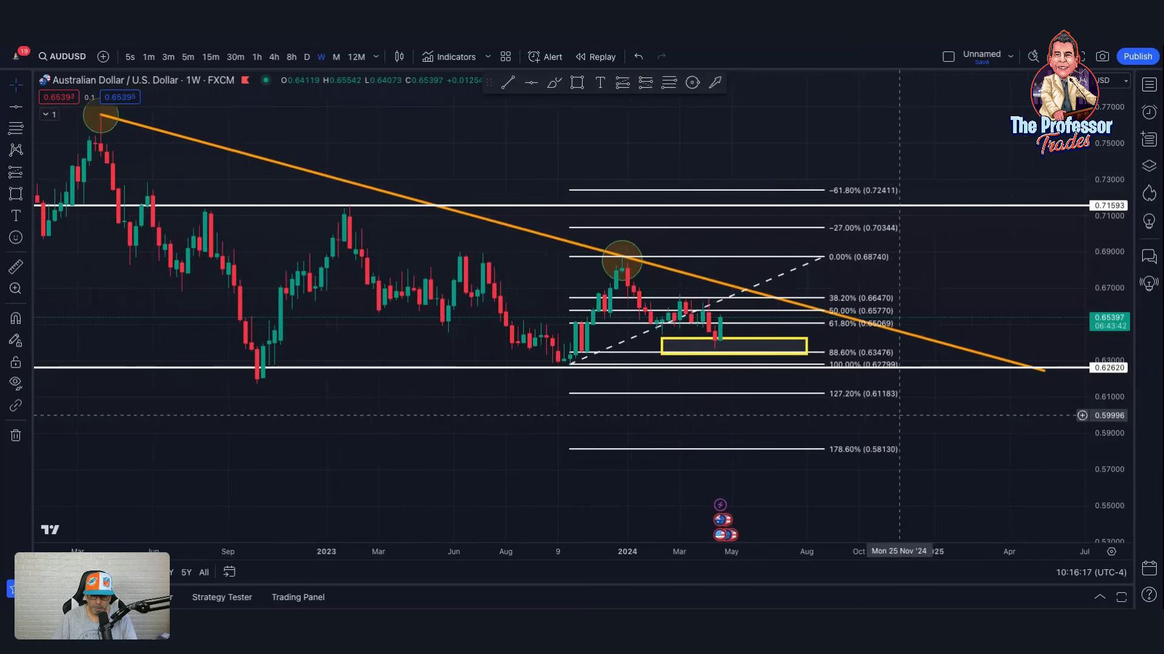
scroll(900, 415, down, 4)
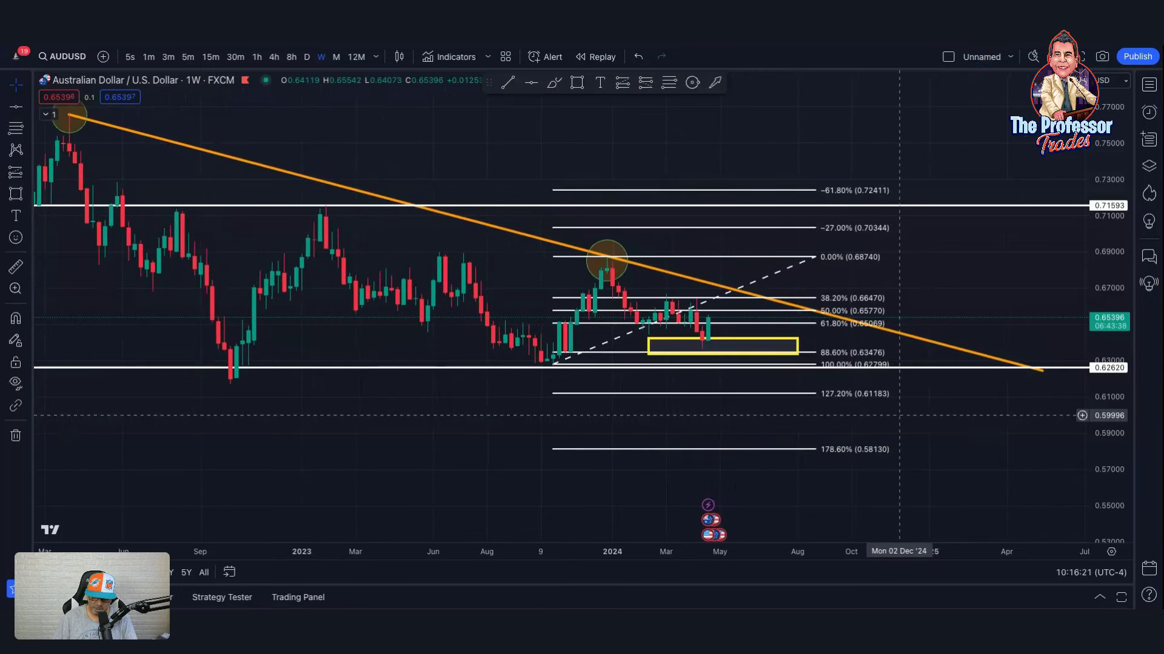
scroll(899, 415, down, 3)
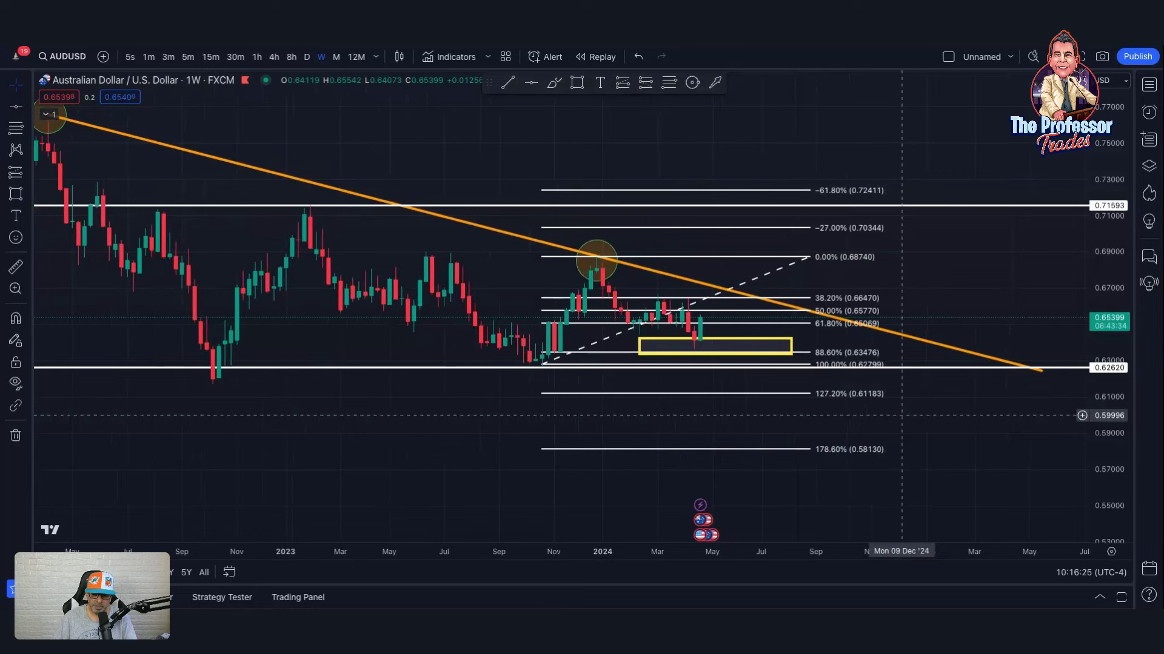
scroll(901, 415, up, 5)
scroll(900, 415, down, 1)
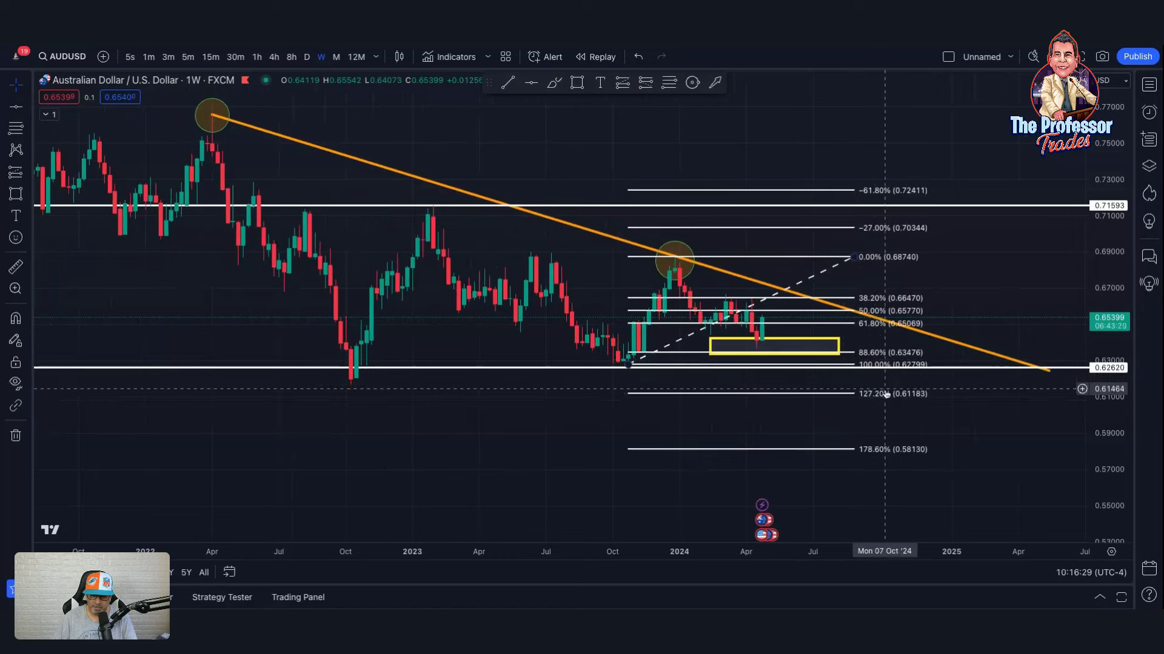
scroll(886, 394, down, 1)
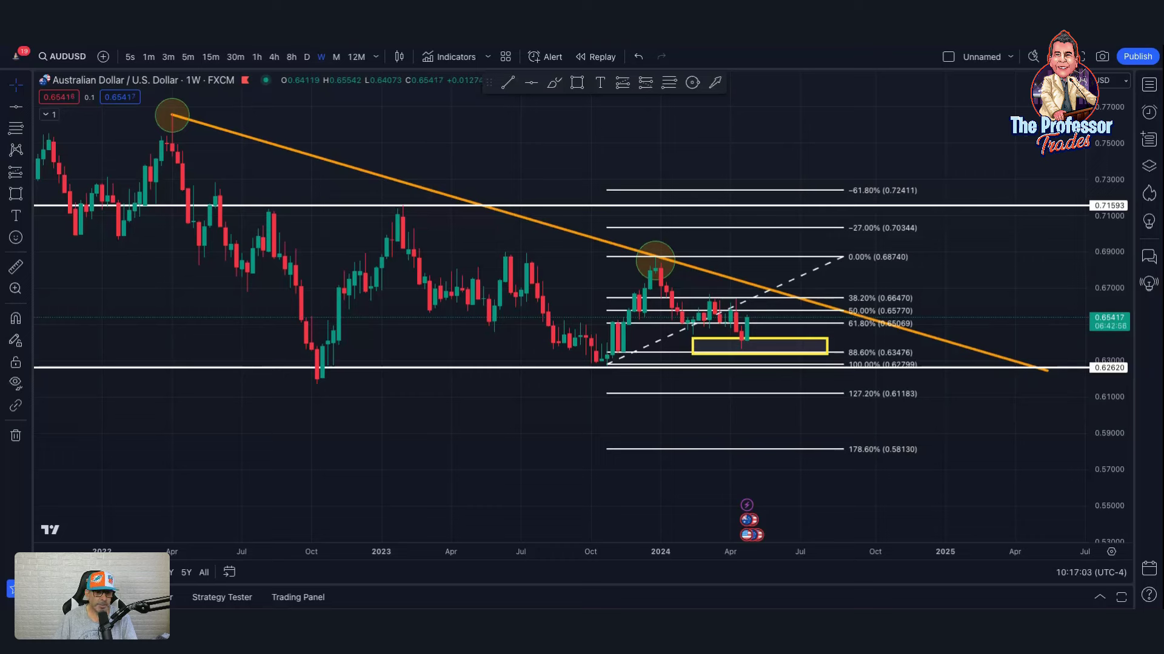
Step: Examine the longer weekly history back to 2018, comparing the March 2020 and October 2022 lows with the lower horizontal level
scroll(640, 335, down, 5)
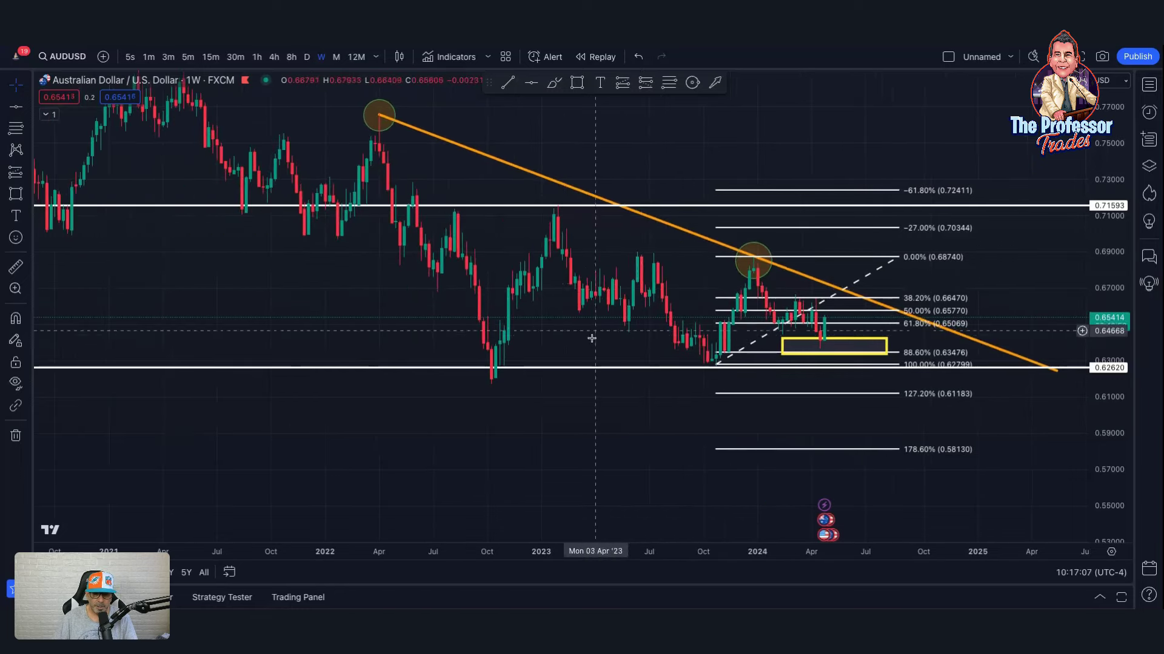
scroll(585, 379, down, 3)
scroll(584, 379, down, 1)
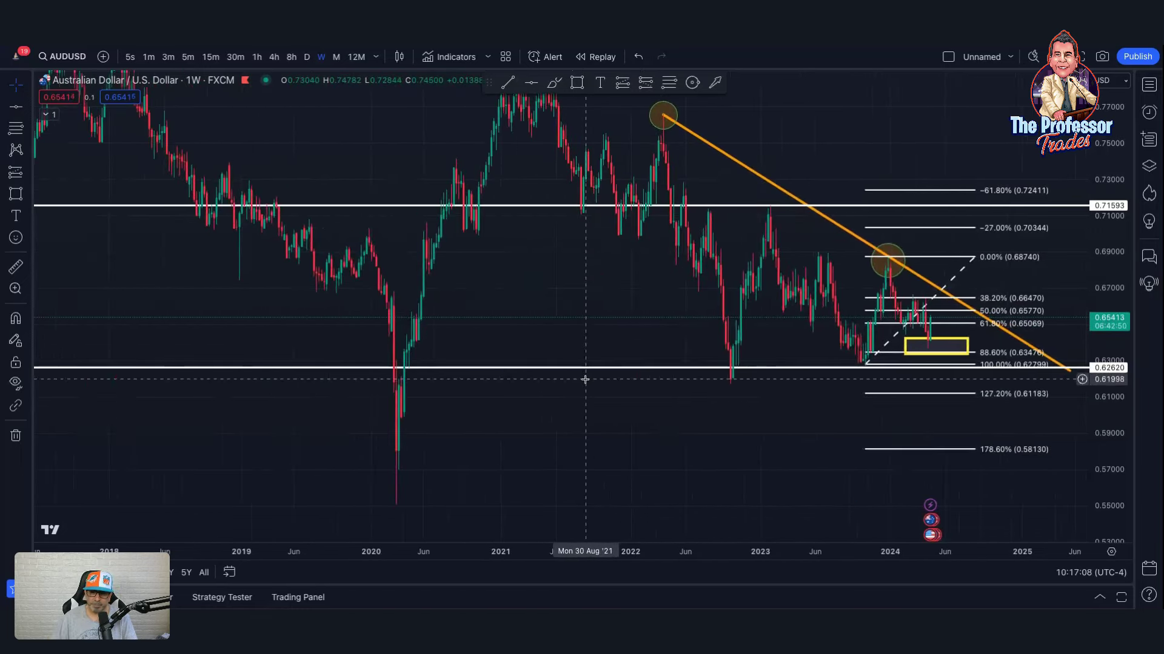
scroll(585, 379, up, 3)
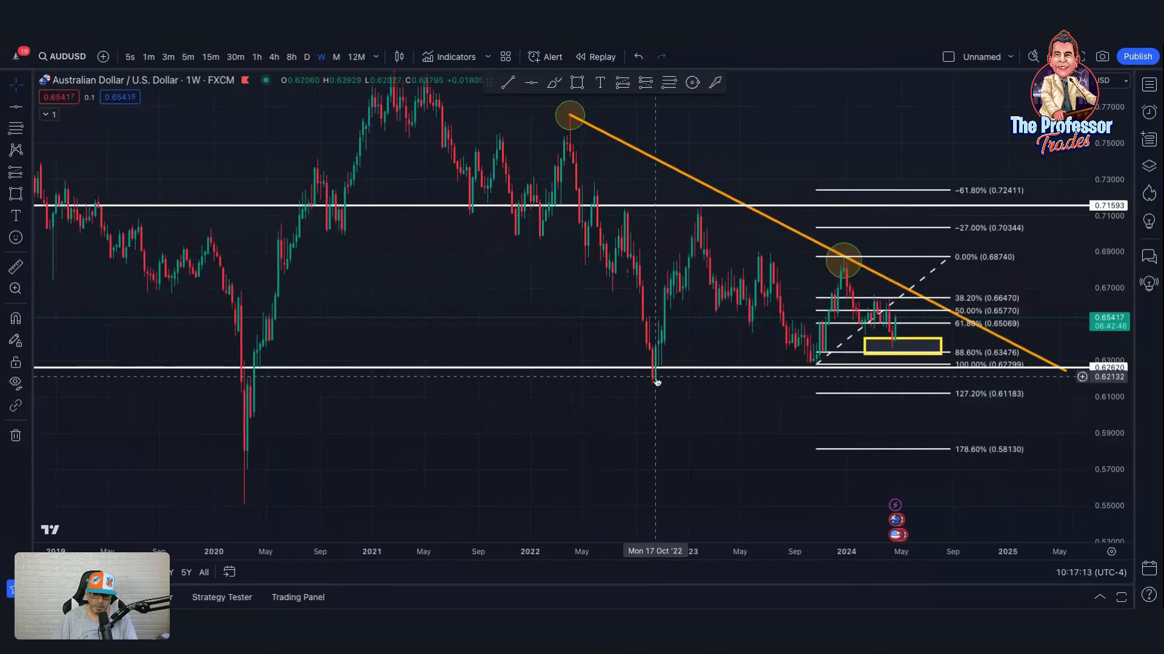
click(942, 346)
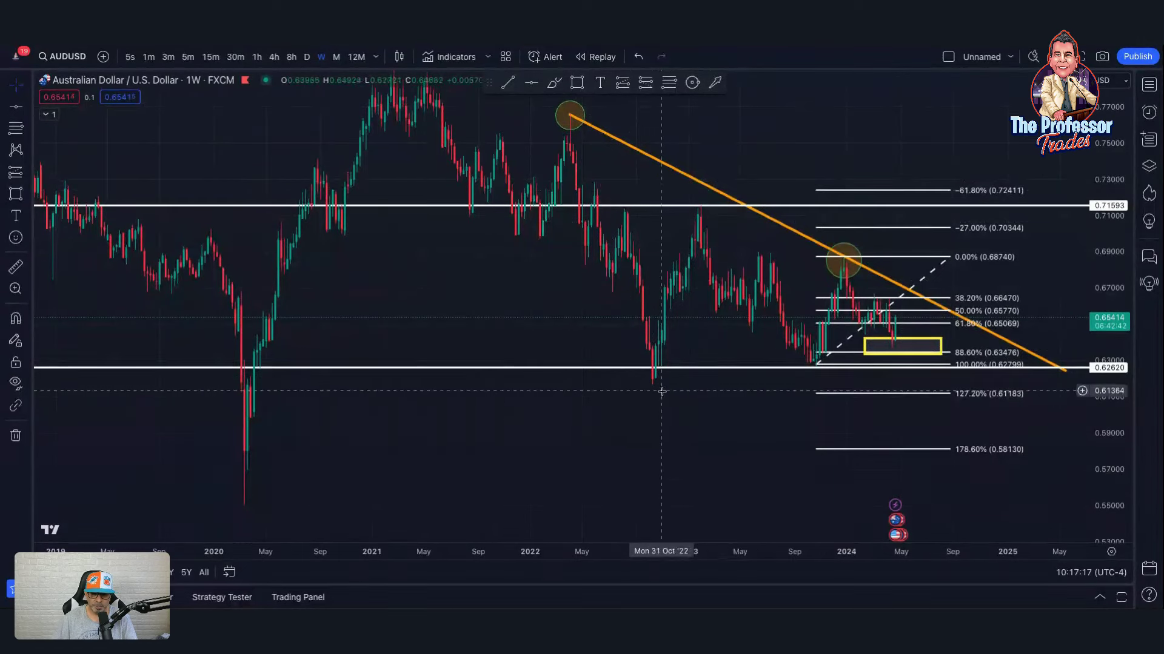
scroll(721, 393, up, 2)
scroll(721, 392, up, 2)
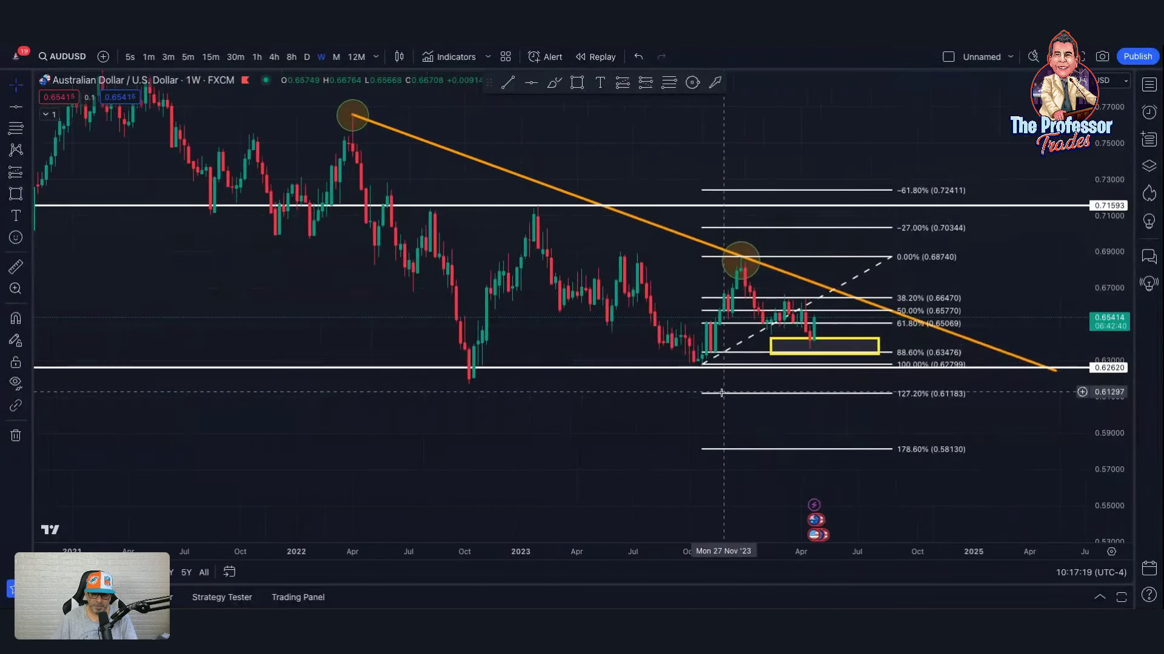
Step: Examine the weekly candles since 2022 against the trend line, the yellow 88.6% zone and the 127.2% and 178.6% extensions
scroll(649, 400, up, 2)
scroll(646, 402, up, 2)
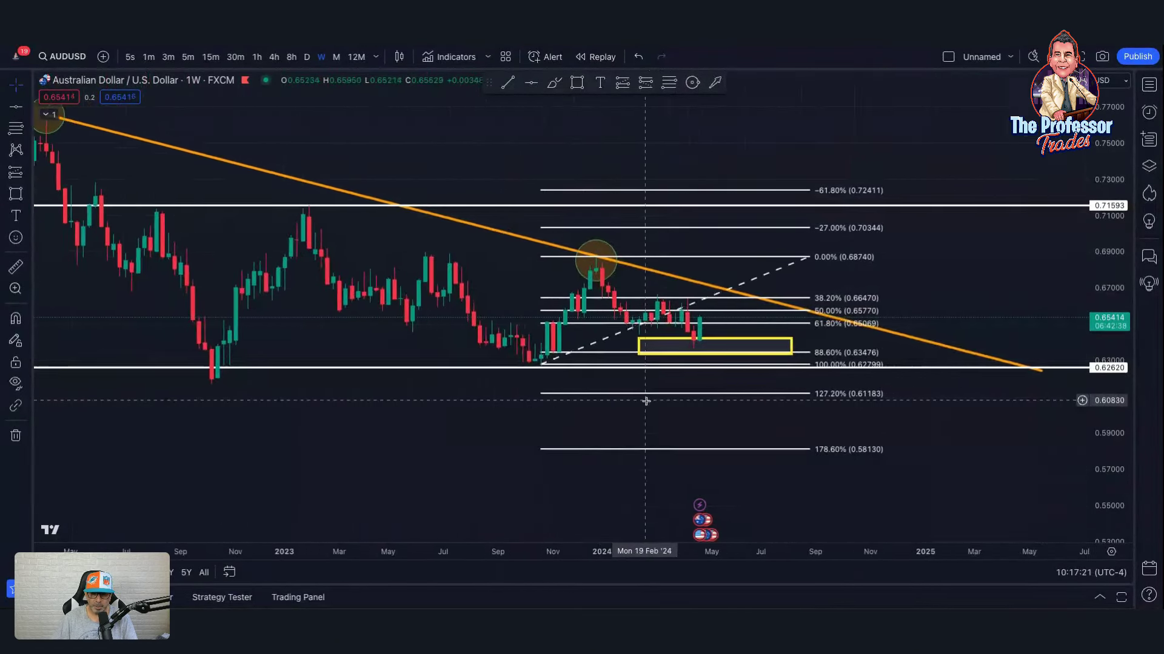
scroll(835, 406, down, 4)
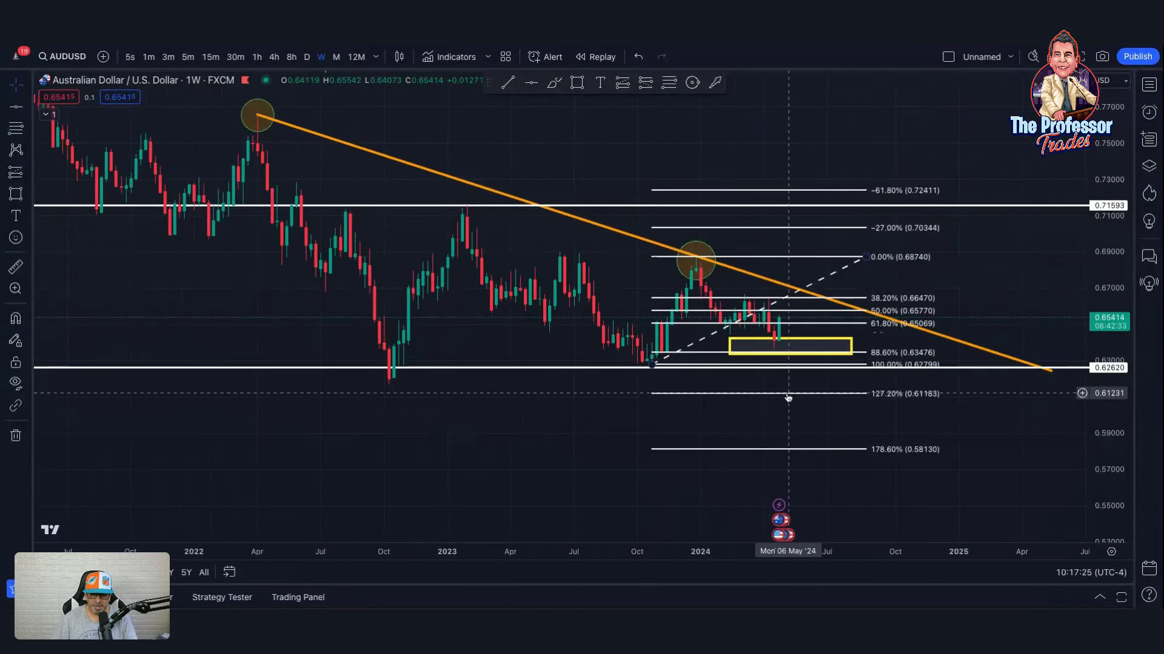
scroll(764, 388, up, 3)
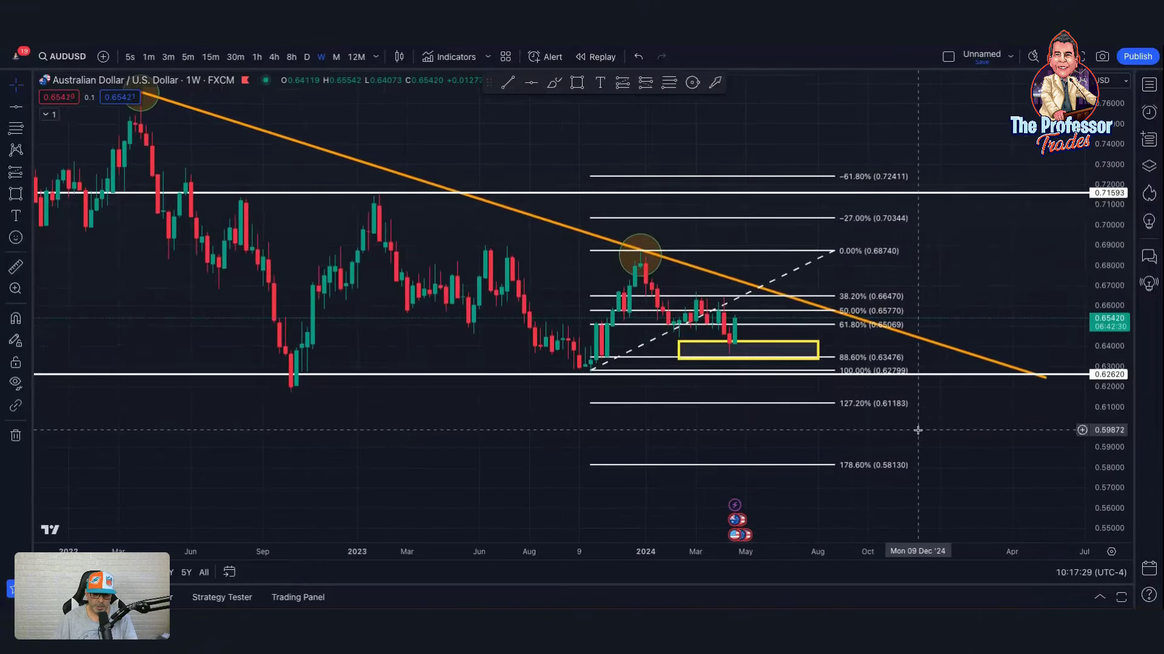
scroll(918, 429, up, 2)
scroll(917, 431, down, 3)
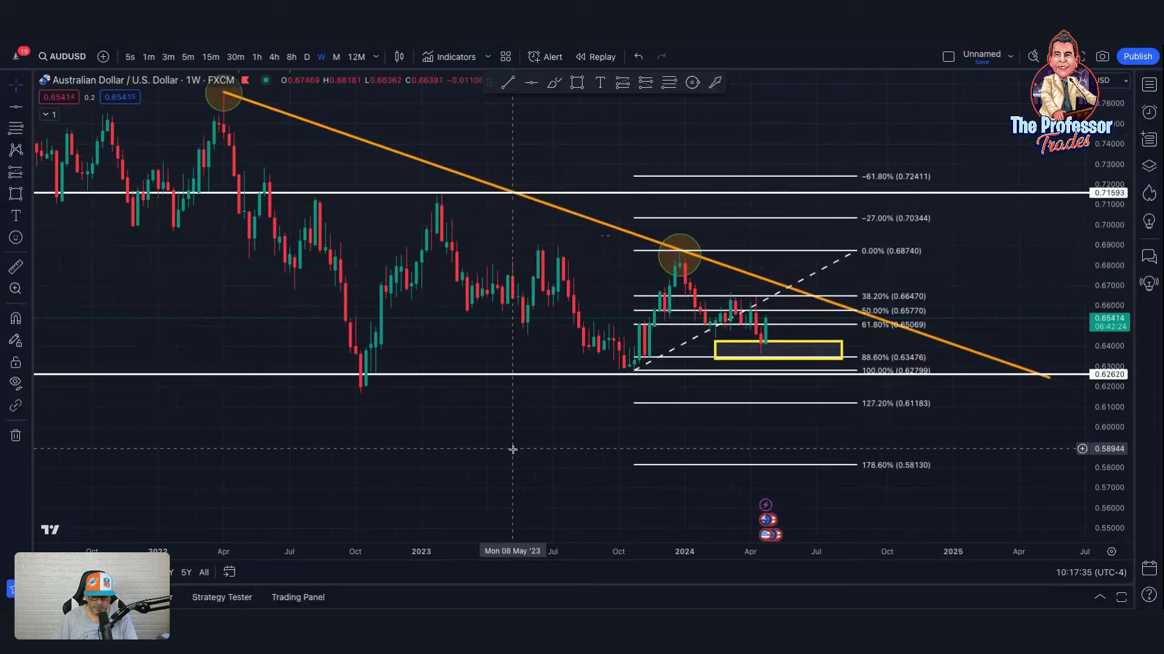
scroll(513, 449, up, 2)
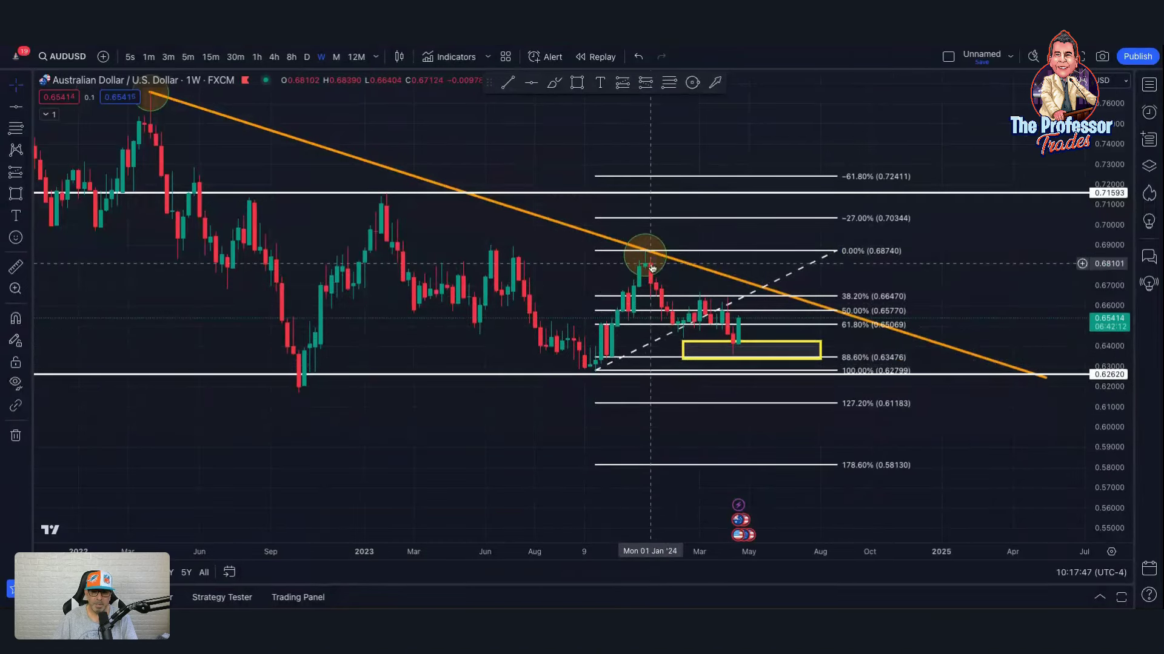
scroll(652, 267, up, 1)
scroll(652, 268, up, 2)
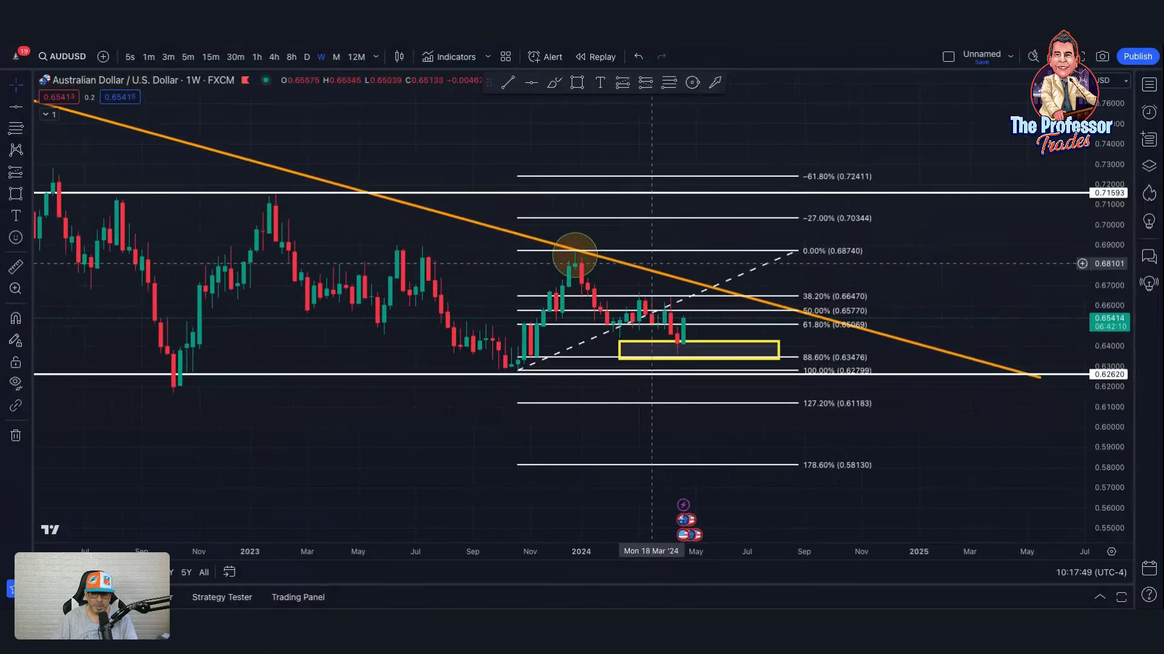
scroll(712, 360, up, 1)
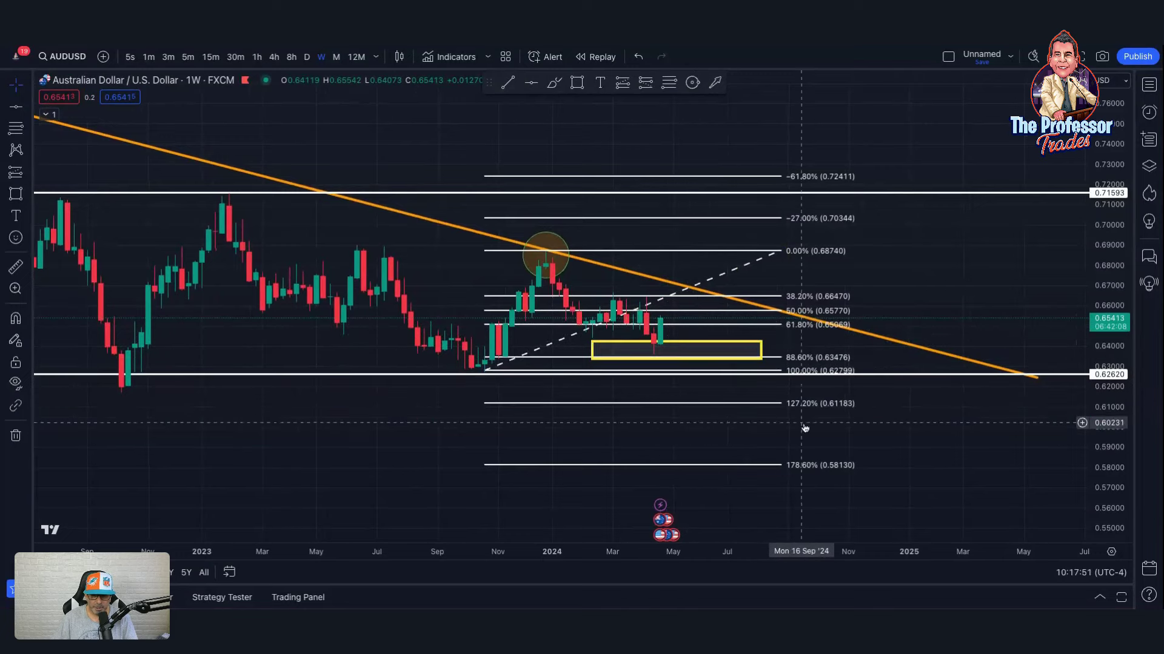
scroll(1030, 461, left, 3)
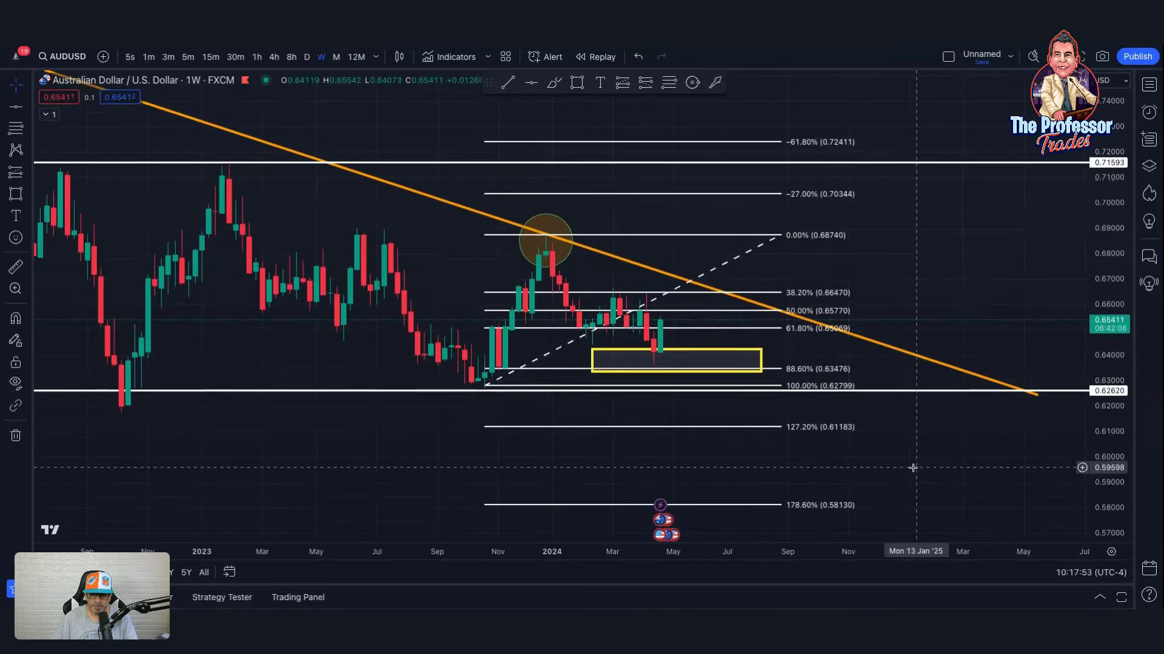
scroll(945, 465, left, 3)
scroll(983, 467, up, 1)
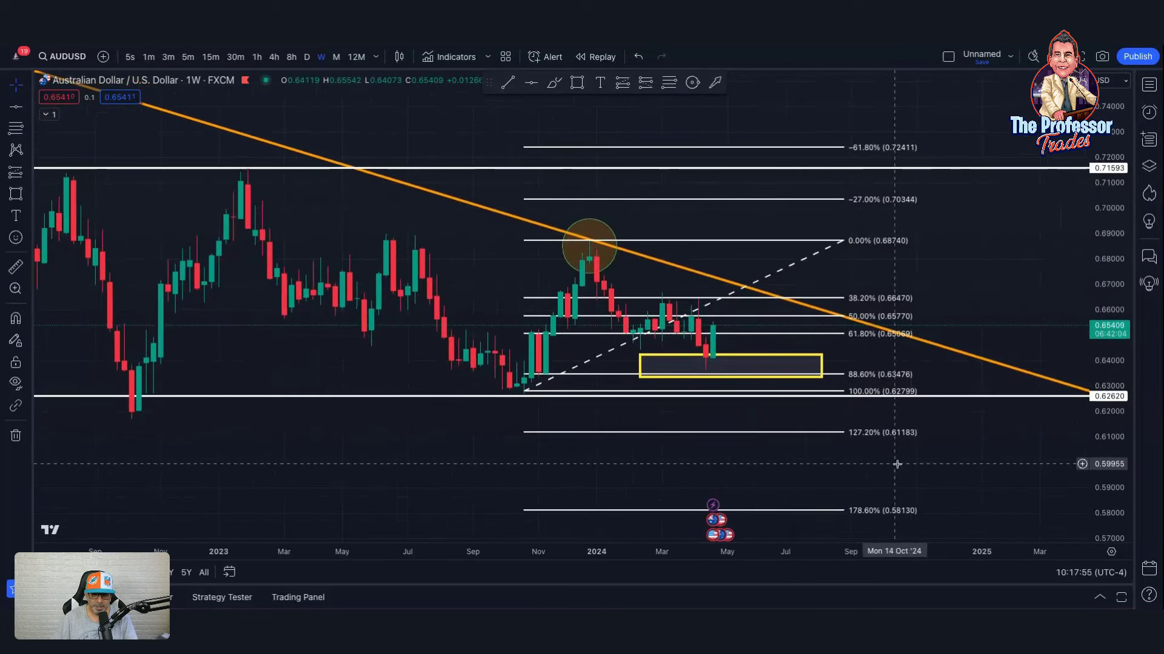
scroll(858, 457, up, 1)
scroll(858, 457, up, 2)
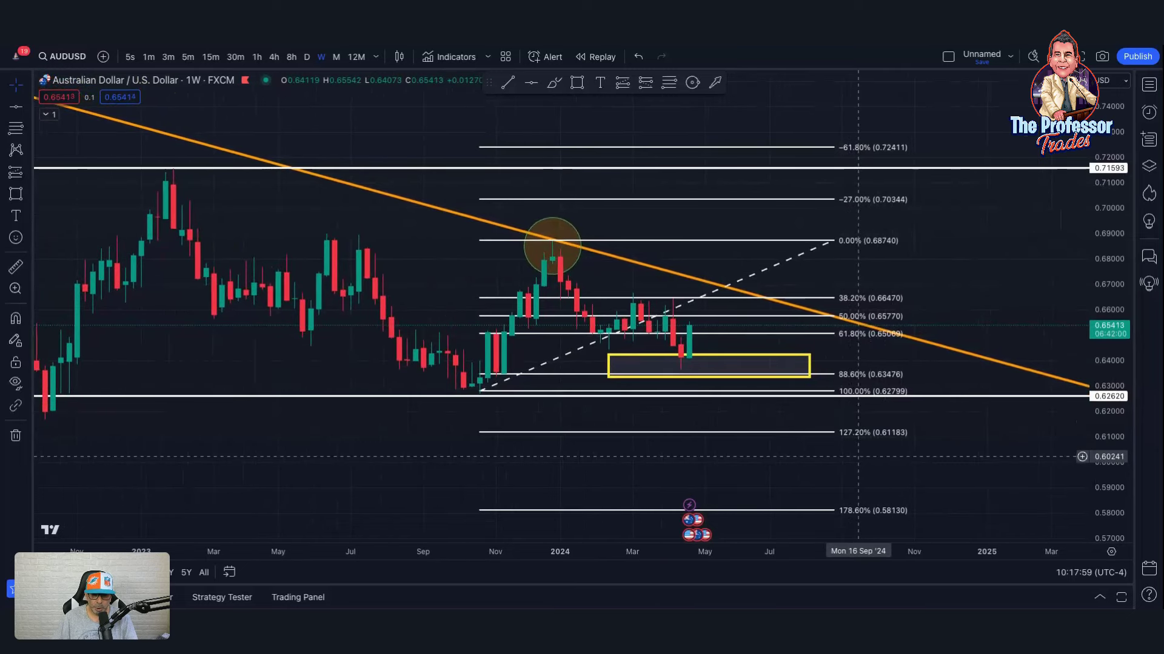
scroll(858, 457, down, 4)
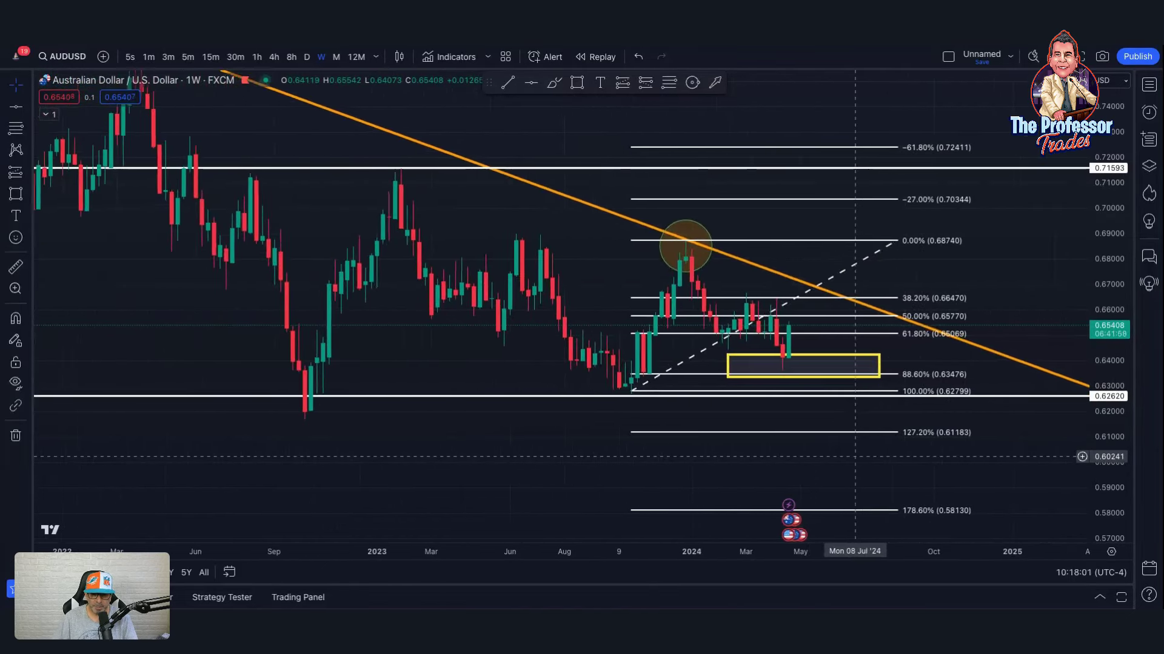
scroll(855, 456, up, 2)
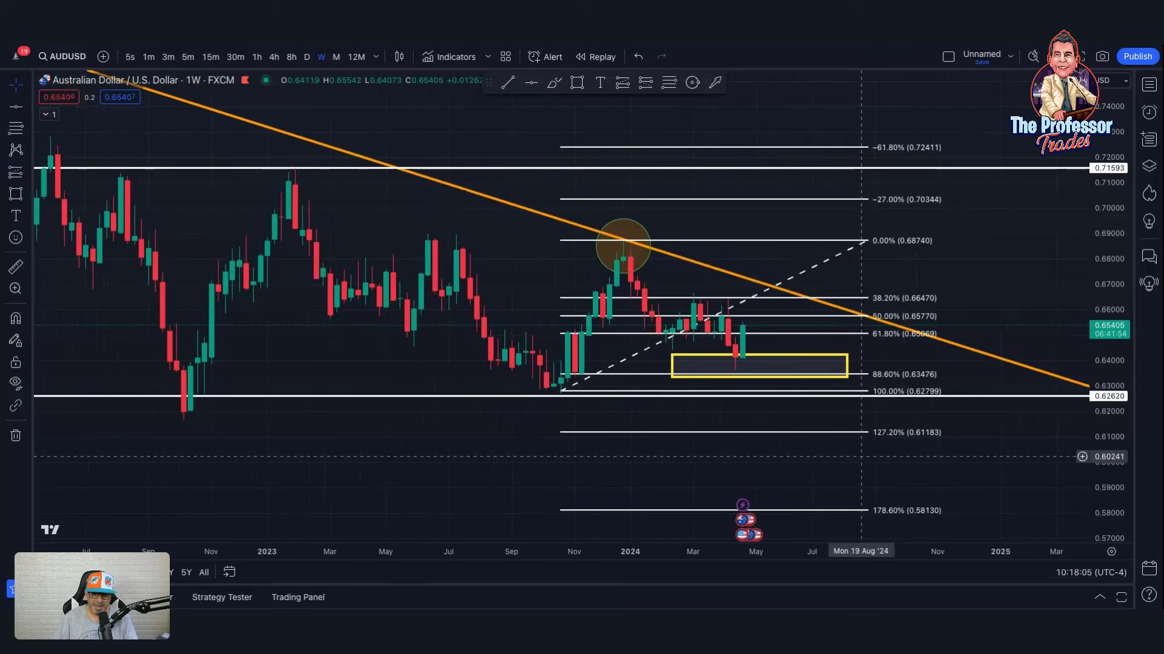
drag(860, 457, 798, 457)
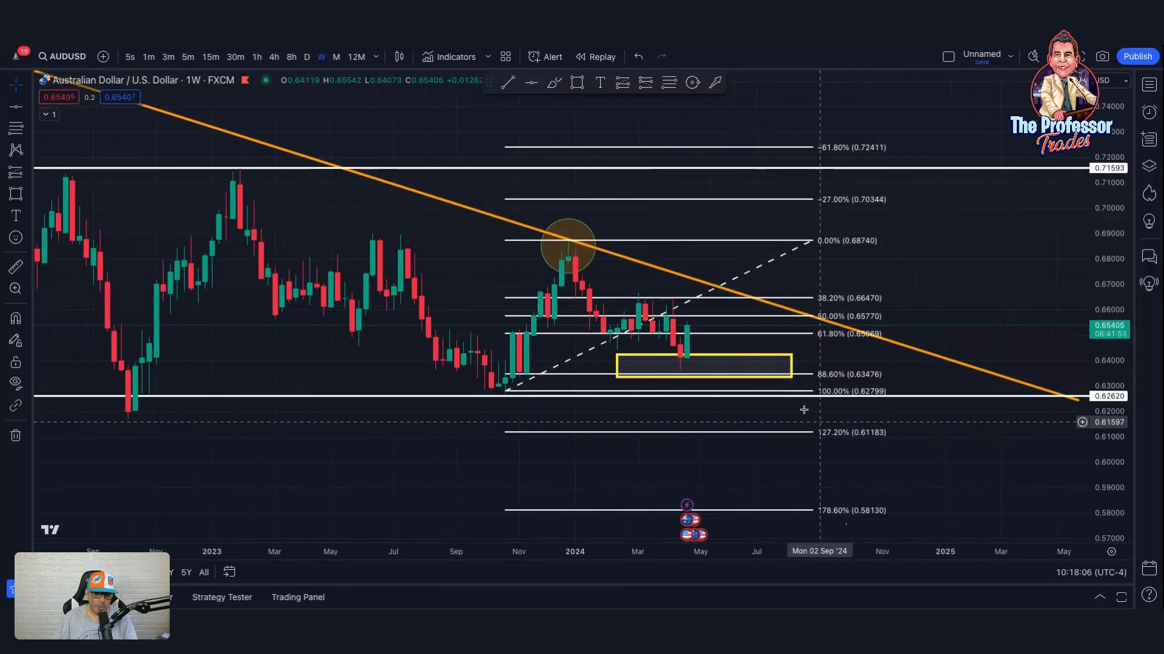
Step: Switch the AUDUSD chart to the daily timeframe and show the hidden SAR indicator around the yellow zone
click(307, 57)
drag(473, 340, 688, 339)
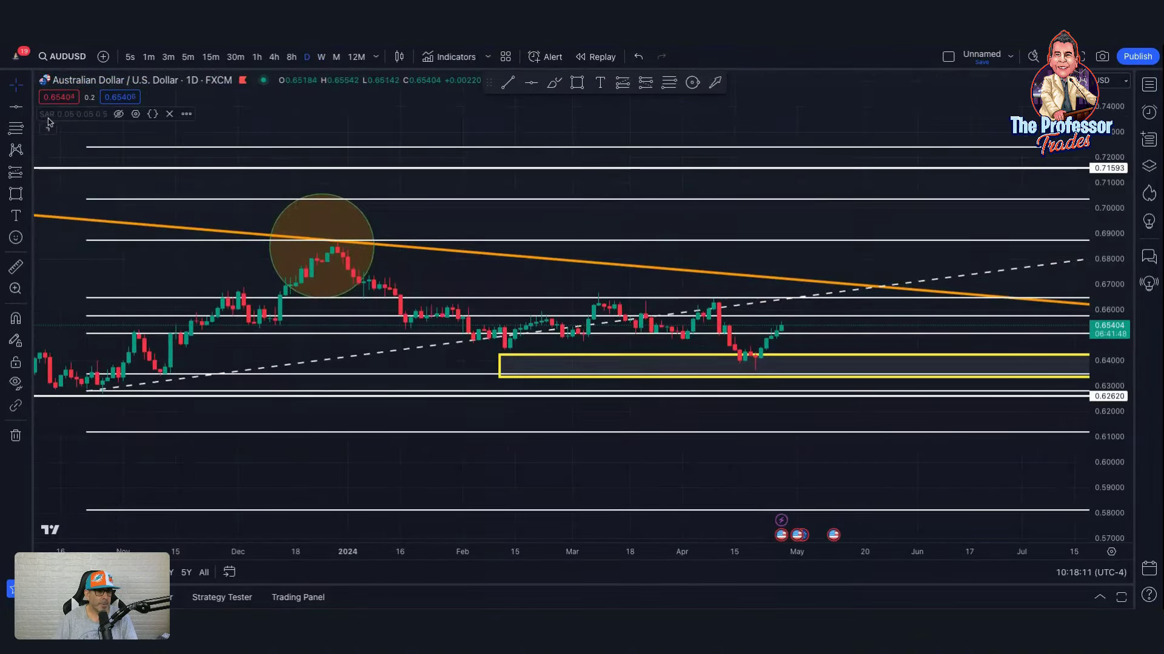
click(119, 114)
scroll(795, 442, up, 2)
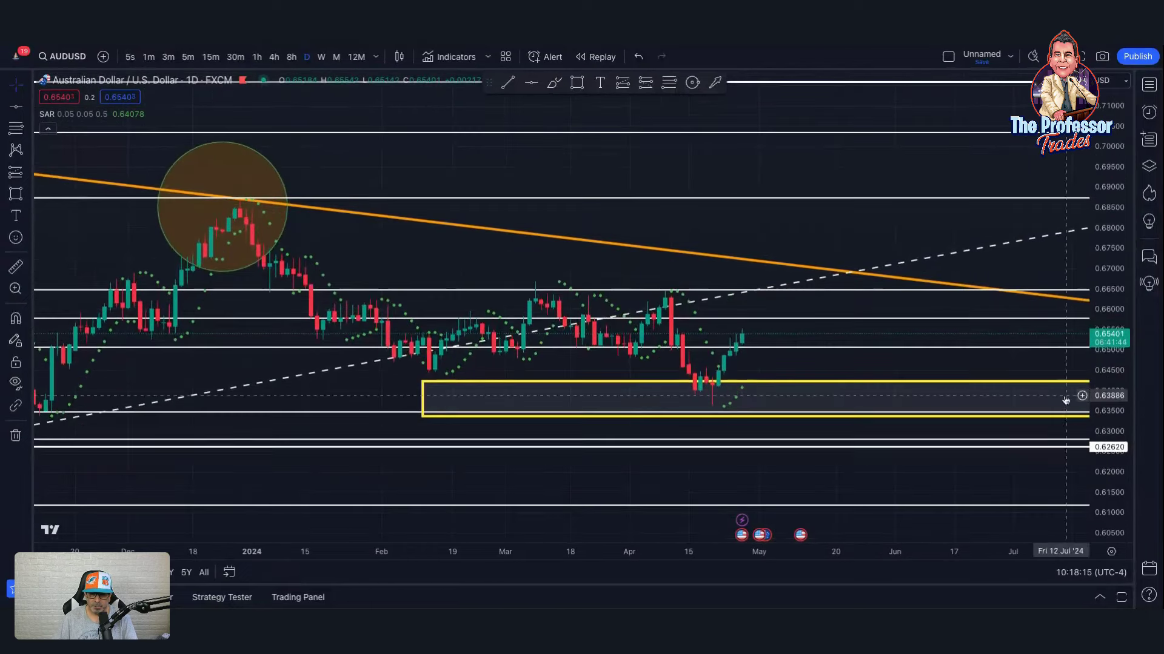
scroll(954, 451, up, 1)
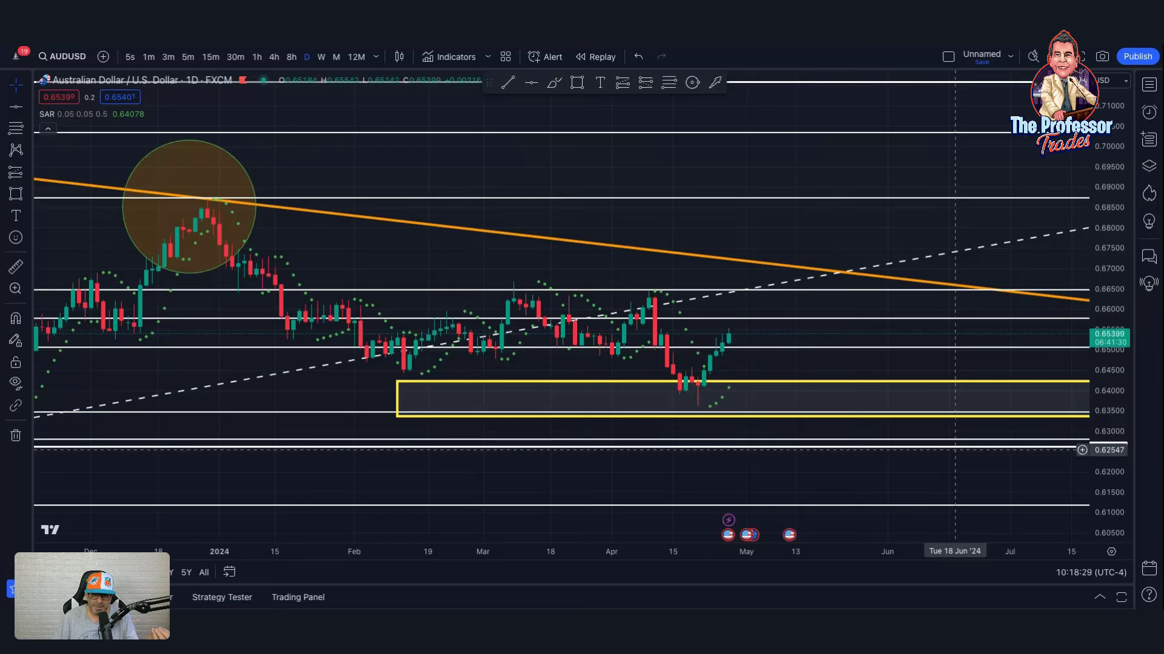
Step: Draw an upward arrow marker at the 23 April 2024 candle, from about 0.62919 to 0.64303
scroll(955, 450, up, 3)
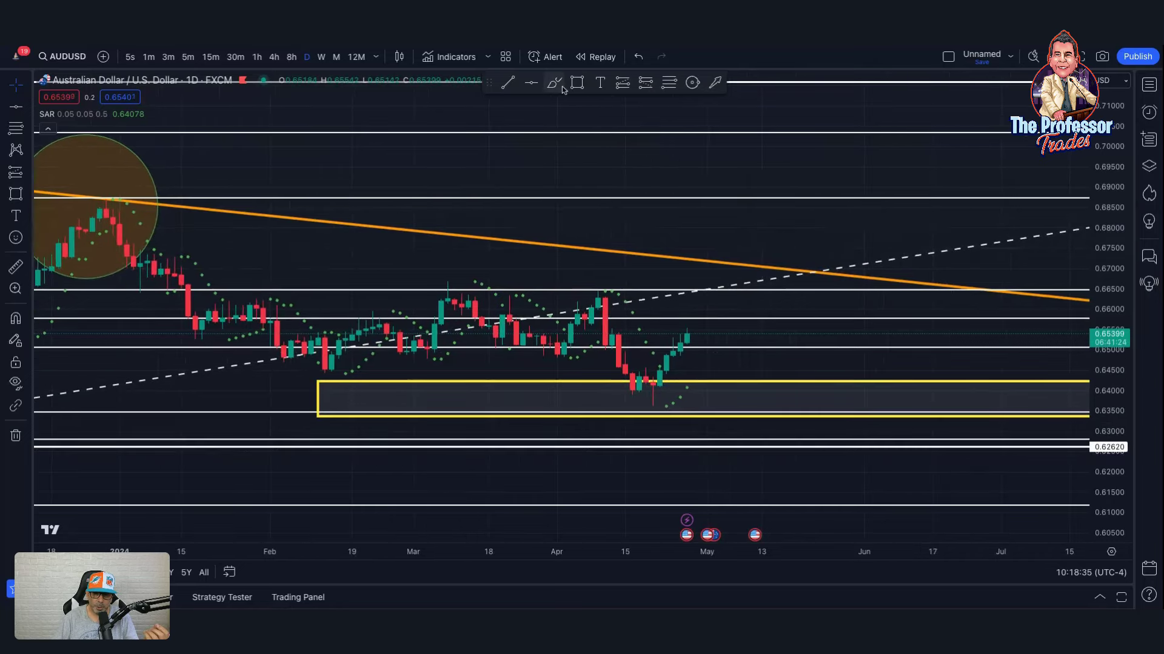
click(711, 87)
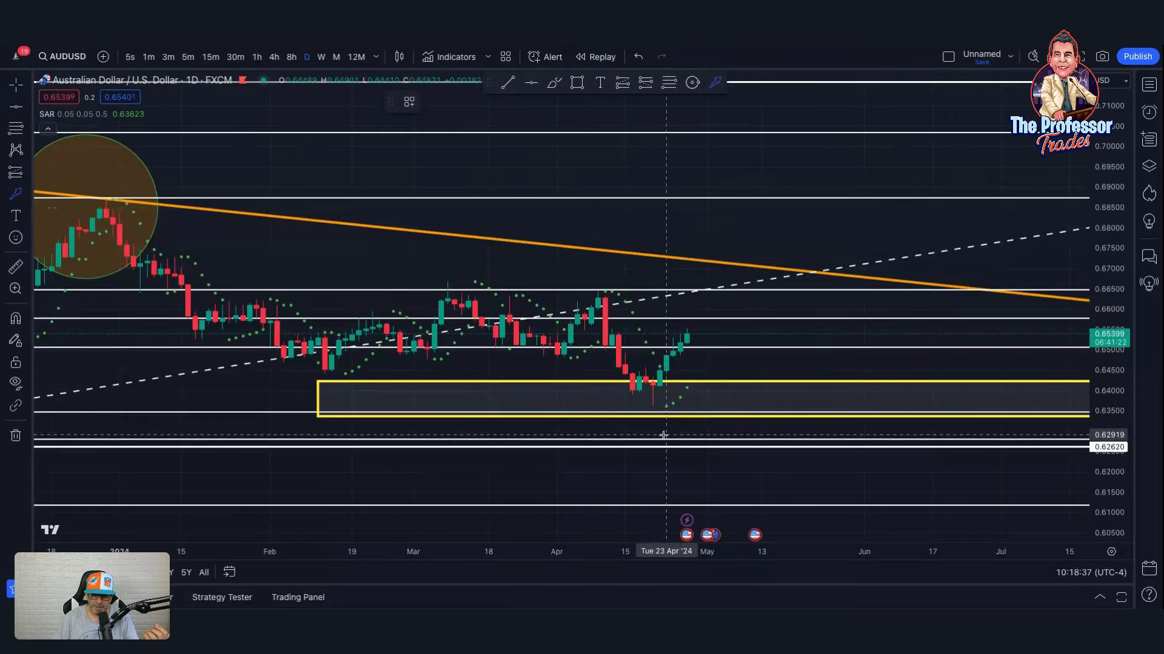
drag(666, 434, 661, 394)
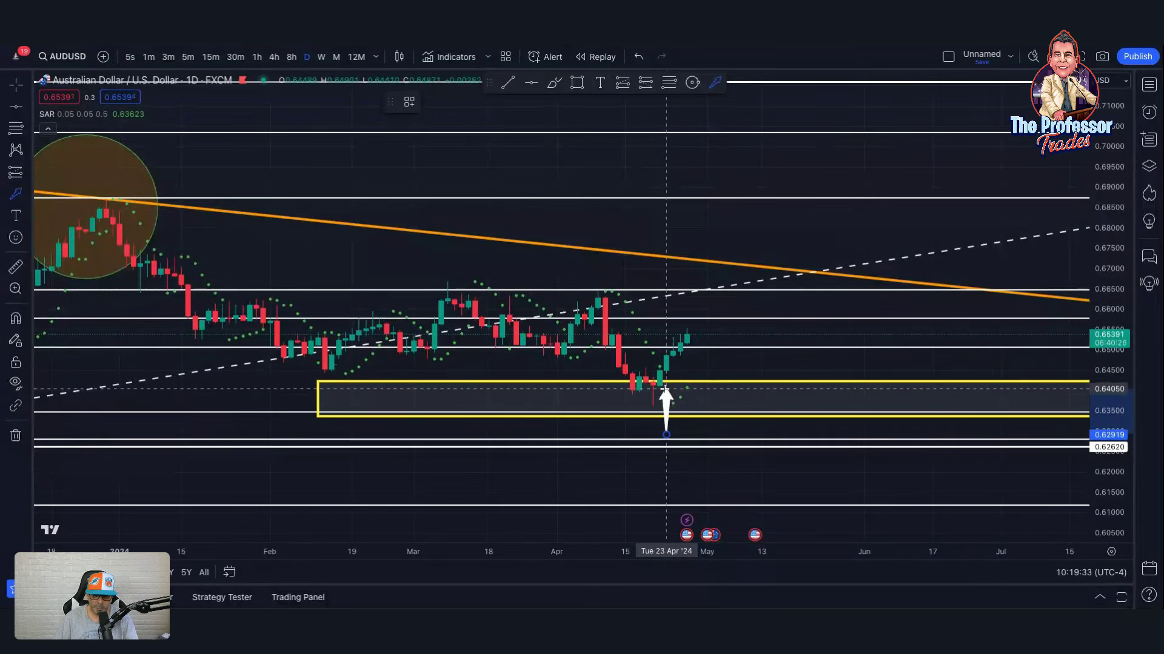
click(666, 378)
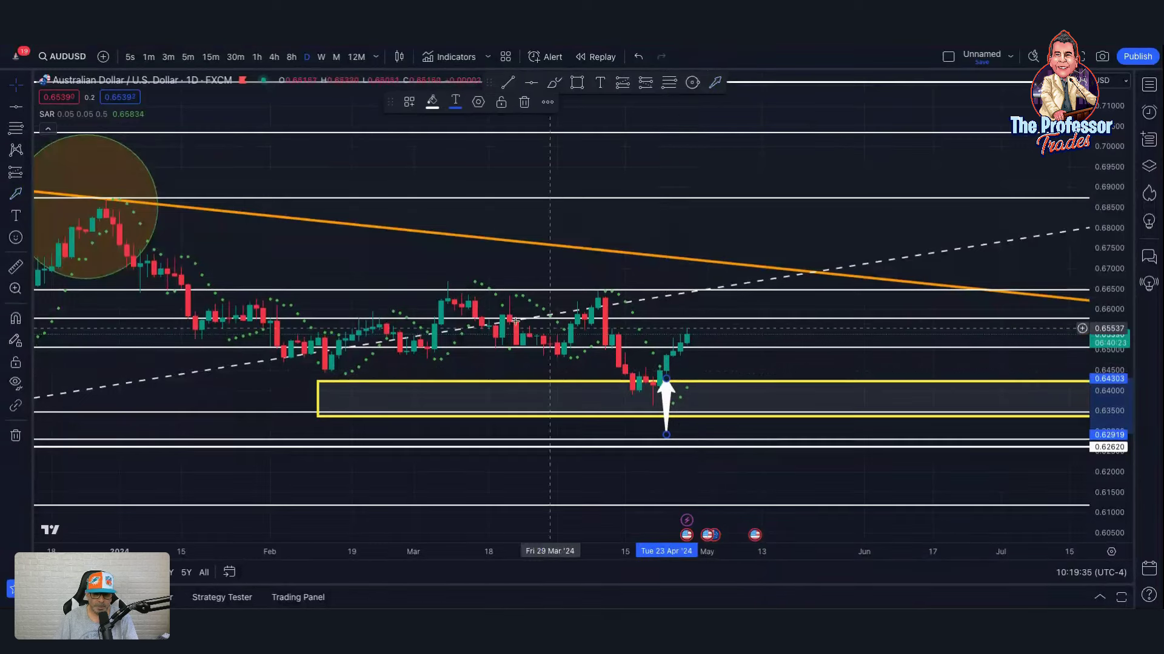
Step: Measure the price move between the 23 April and 24 April 2024 candles above the white arrow
key(shift)
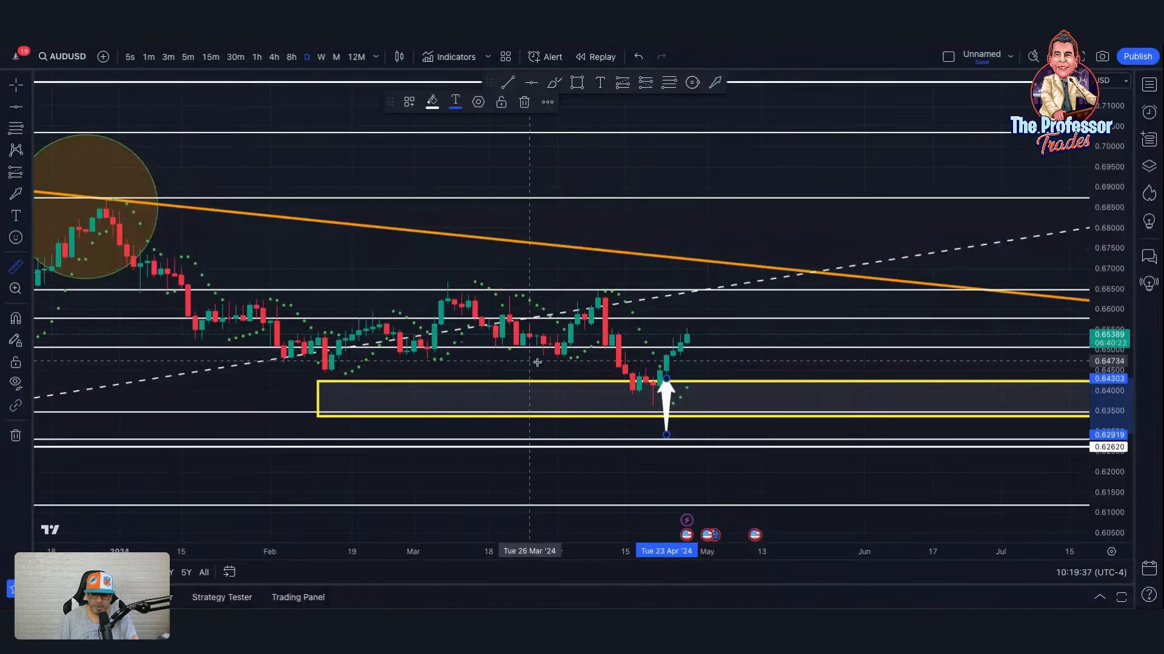
click(676, 356)
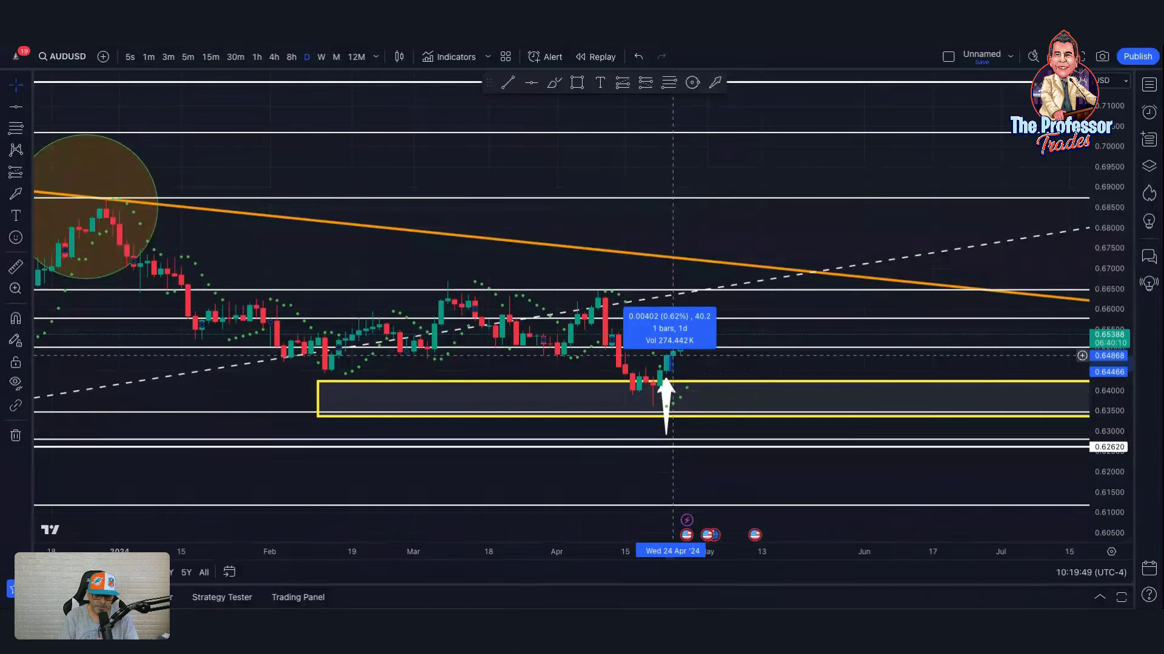
click(684, 357)
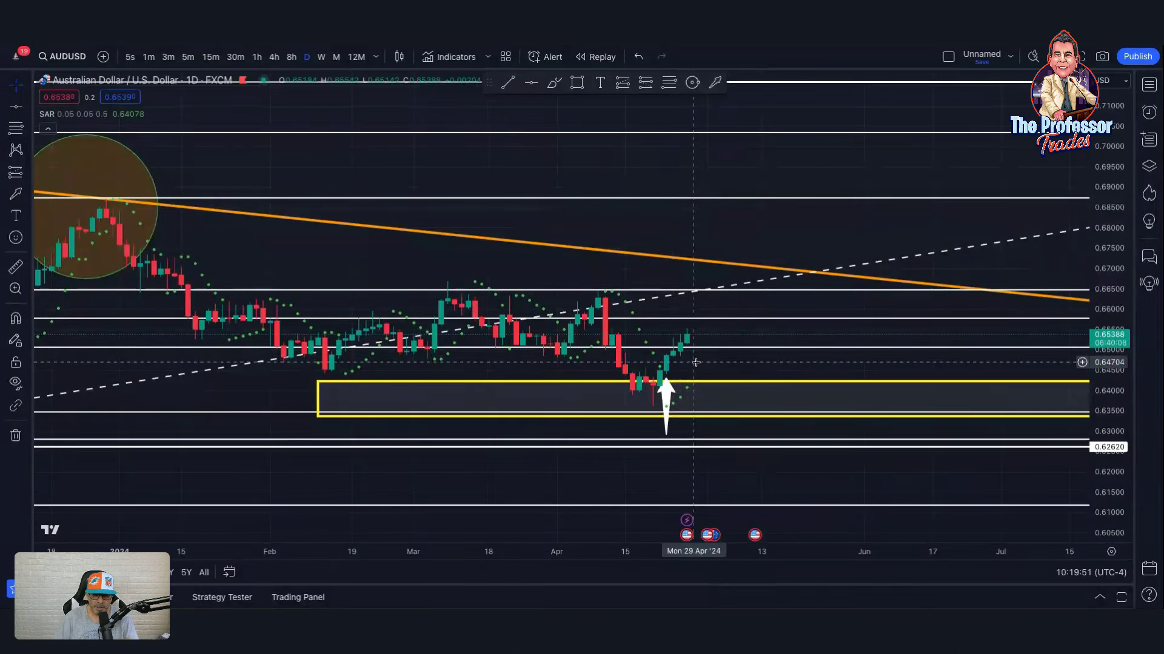
Step: Examine the daily swings and SAR dots from the late-2023 high to the April 2024 bounce at the yellow zone
scroll(834, 419, up, 2)
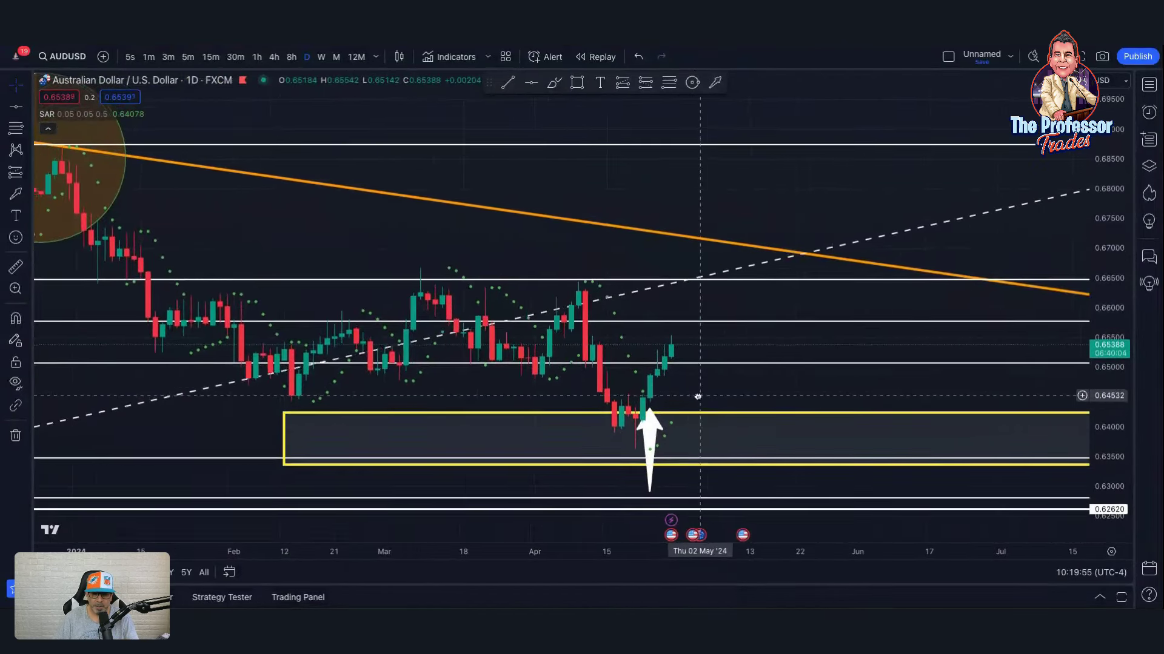
drag(696, 394, 805, 394)
scroll(873, 396, up, 2)
scroll(822, 394, down, 2)
scroll(821, 393, up, 1)
scroll(805, 393, up, 3)
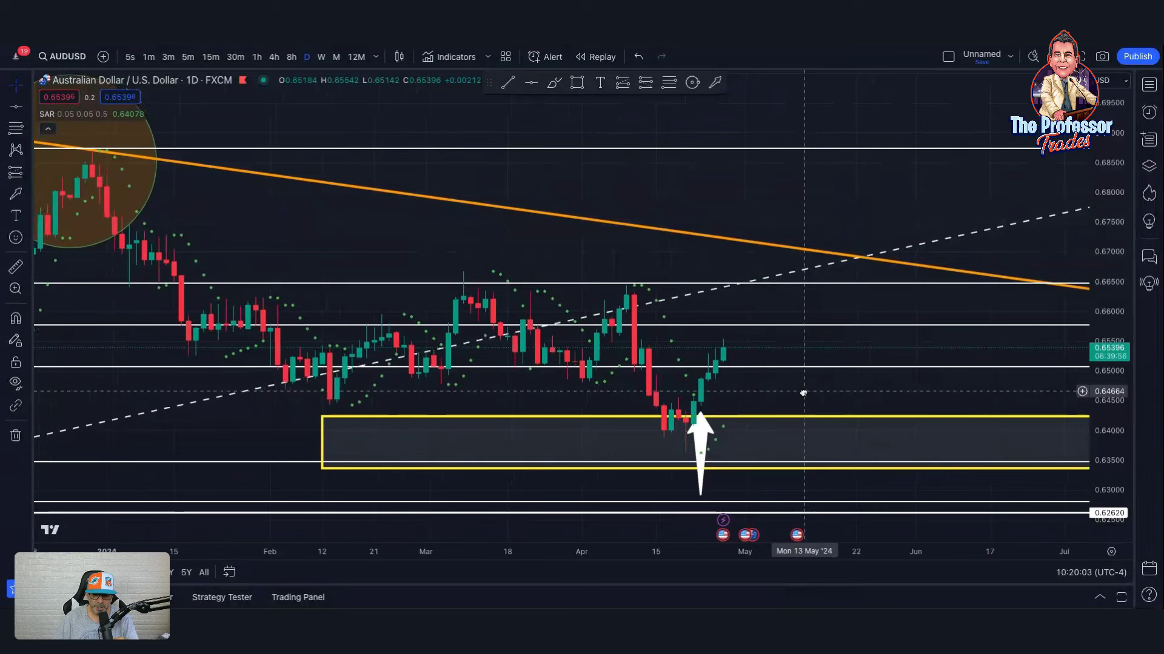
scroll(803, 394, up, 1)
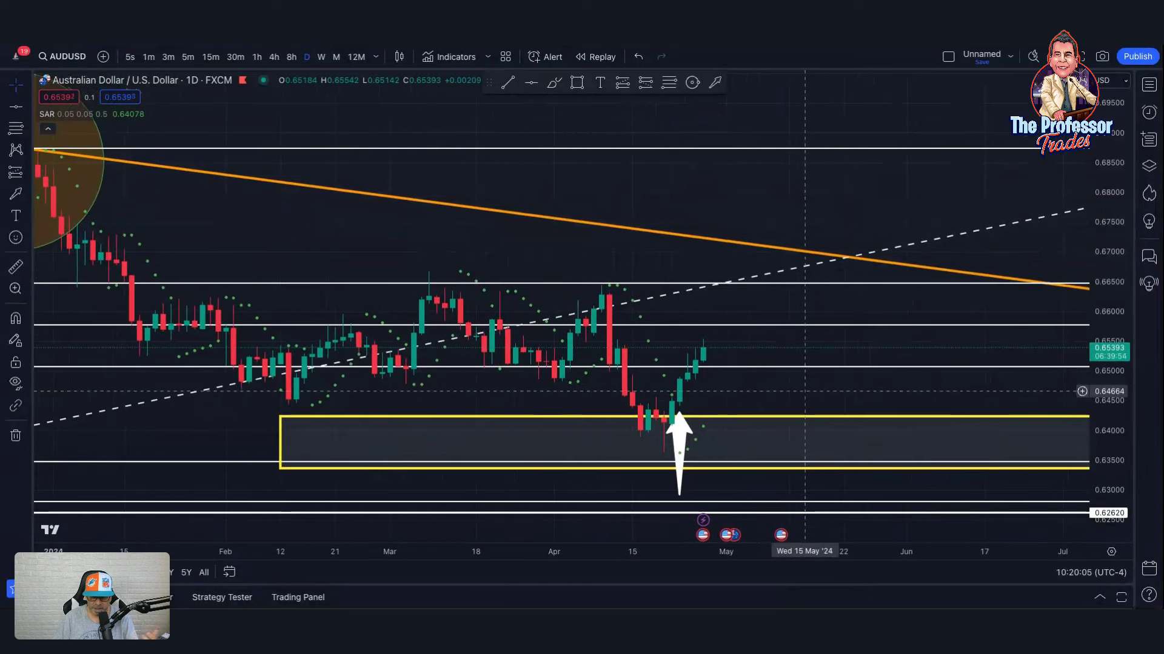
scroll(802, 393, up, 1)
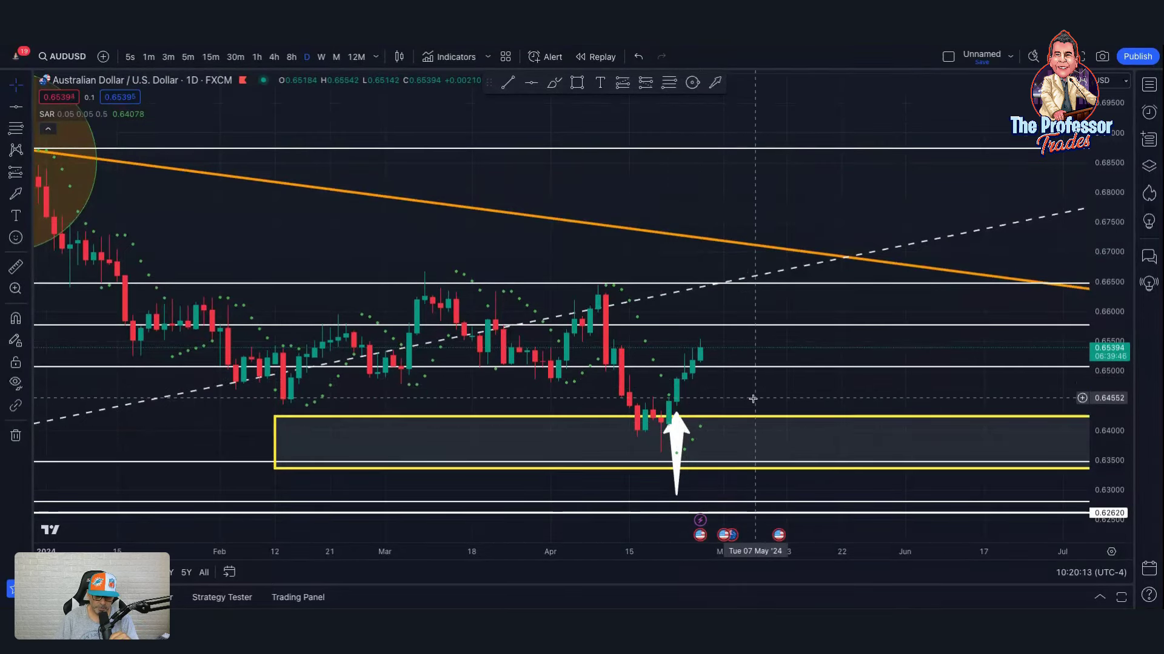
scroll(753, 399, left, 3)
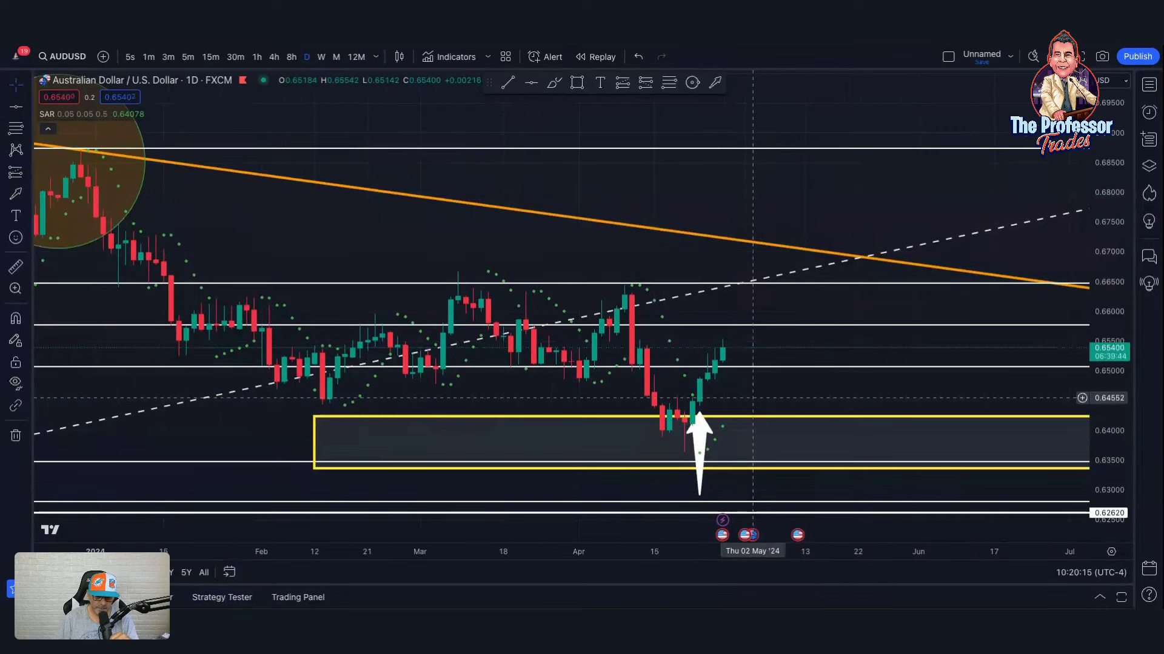
scroll(753, 398, left, 4)
scroll(752, 398, left, 5)
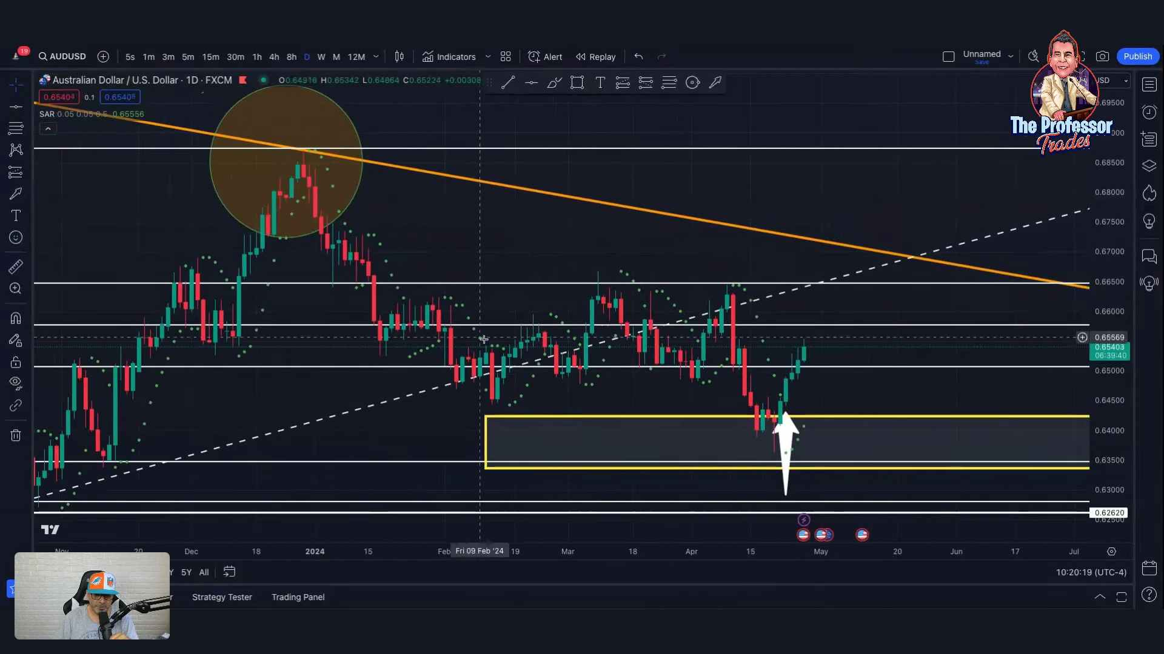
Step: Trace the daily price swings from early February to late April 2024 with the brush, circling the early-February and mid-April drops
click(554, 82)
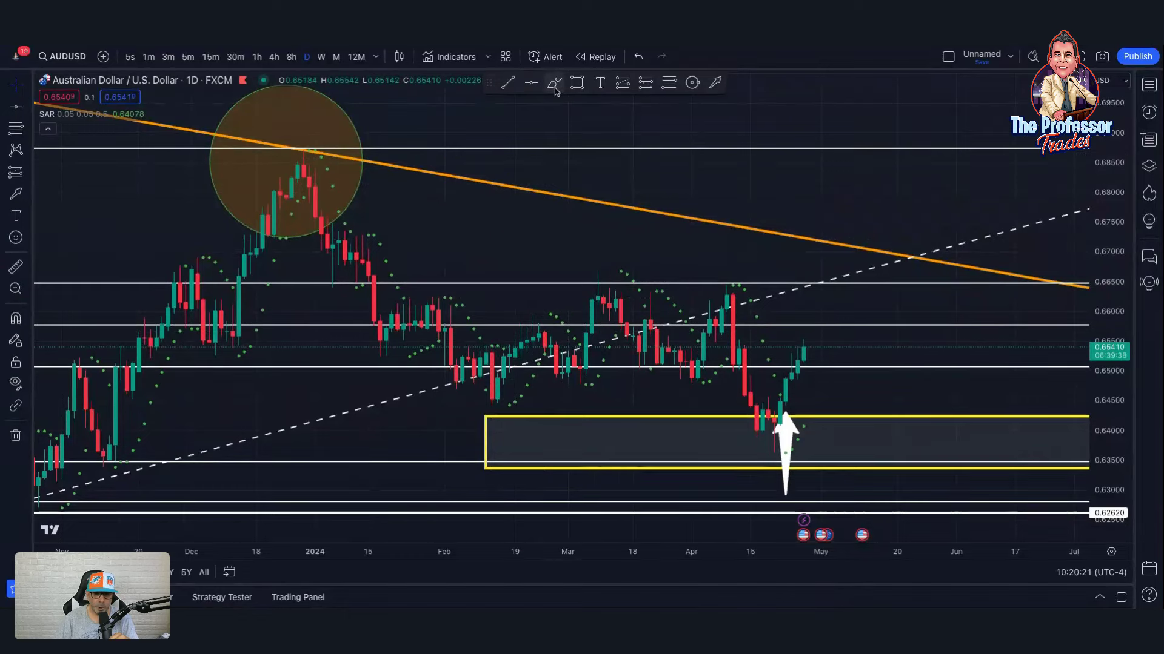
mouse_move(446, 304)
mouse_down()
mouse_move(457, 339)
mouse_move(445, 379)
mouse_move(492, 394)
mouse_move(532, 331)
mouse_move(544, 346)
mouse_move(586, 352)
mouse_move(597, 286)
mouse_move(633, 339)
mouse_move(677, 371)
mouse_move(647, 370)
mouse_move(709, 343)
mouse_move(727, 295)
mouse_move(753, 342)
mouse_move(715, 297)
mouse_up()
mouse_move(745, 388)
mouse_down()
mouse_move(775, 427)
mouse_move(804, 353)
mouse_up()
mouse_move(747, 323)
mouse_down()
mouse_move(712, 330)
mouse_move(724, 315)
mouse_up()
Step: Draw a short downward arrow marker beside the latest daily candle, from about 0.65233 on 29 April to 1 May 2024
scroll(833, 375, up, 5)
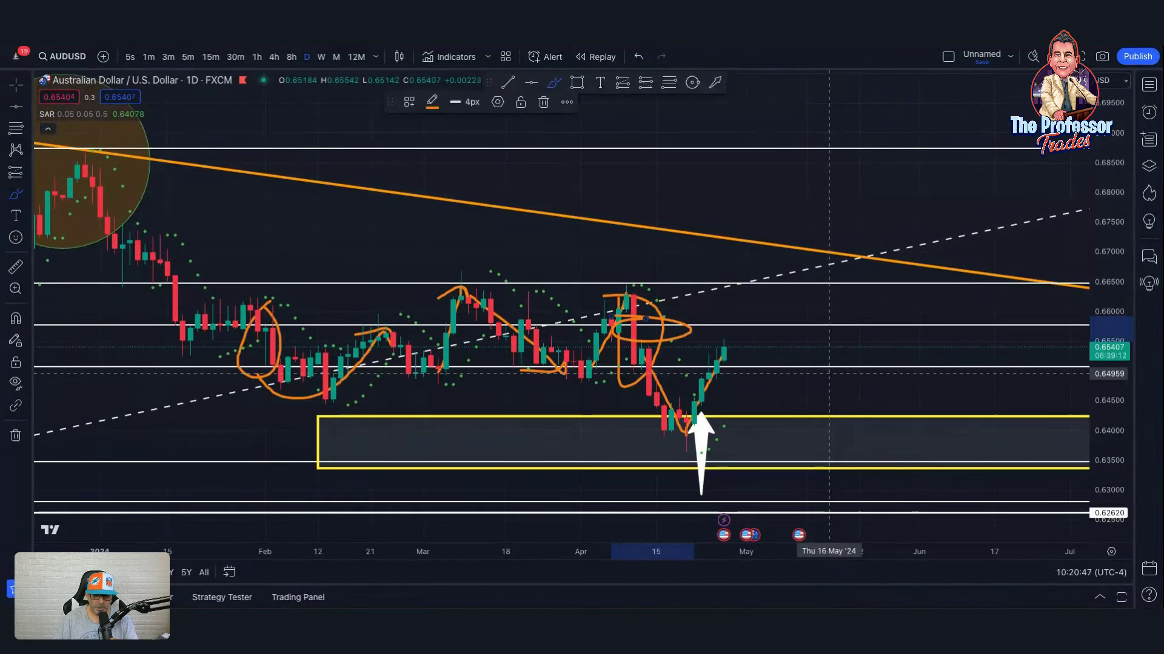
scroll(829, 374, up, 2)
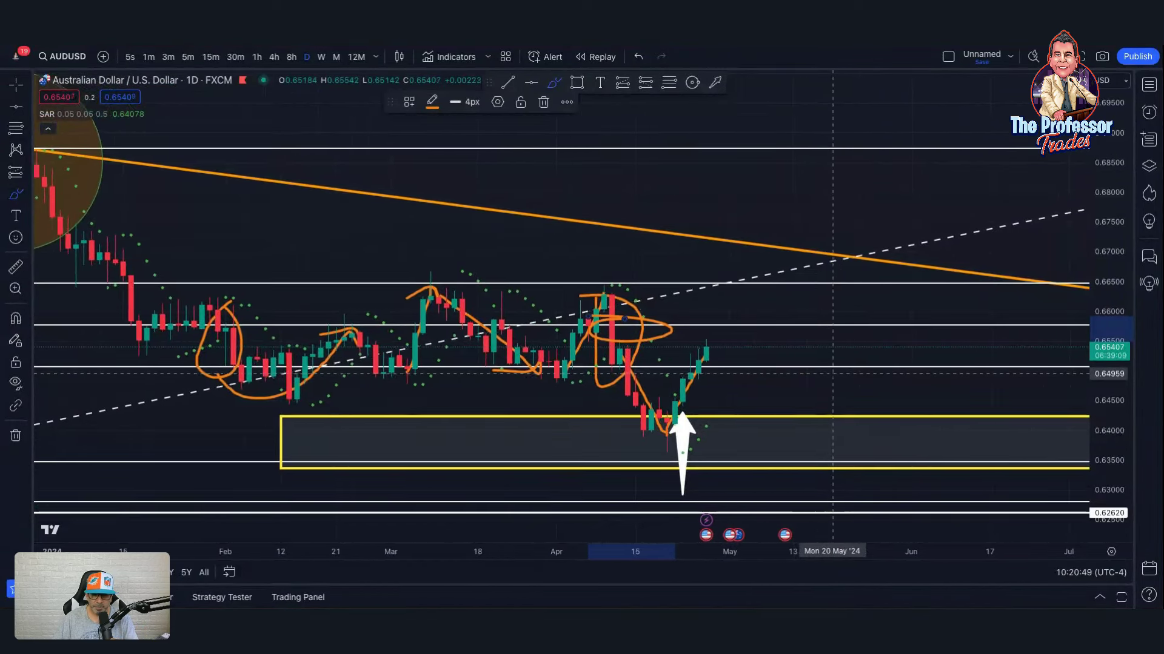
click(715, 83)
drag(704, 360, 720, 385)
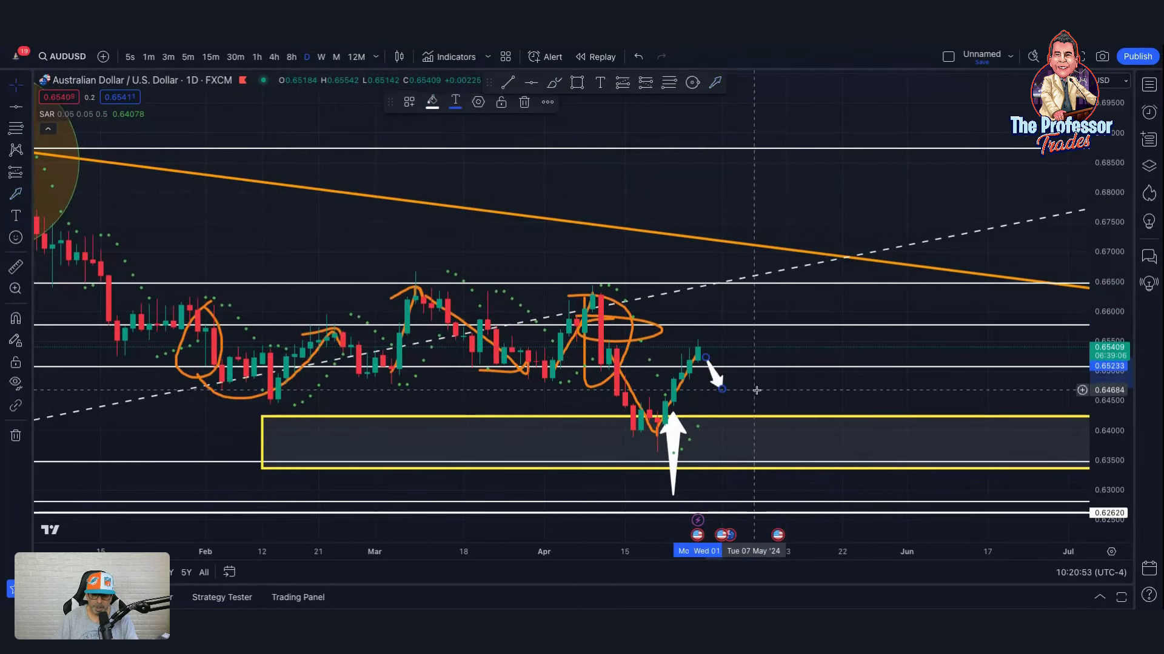
scroll(753, 390, up, 1)
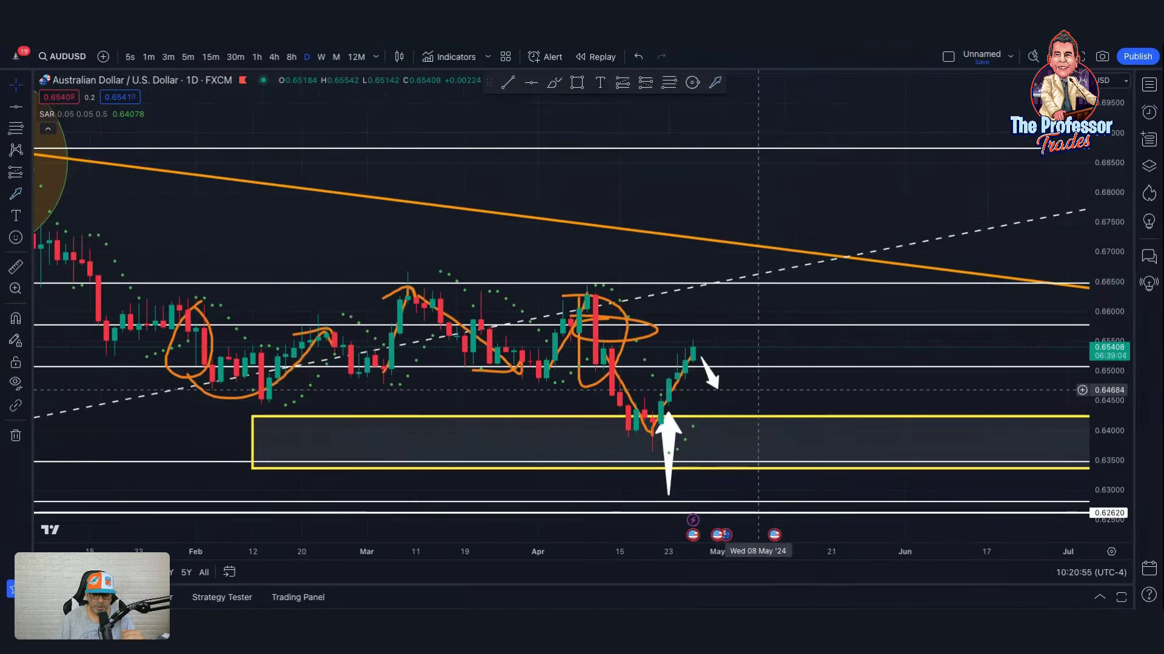
scroll(316, 429, down, 4)
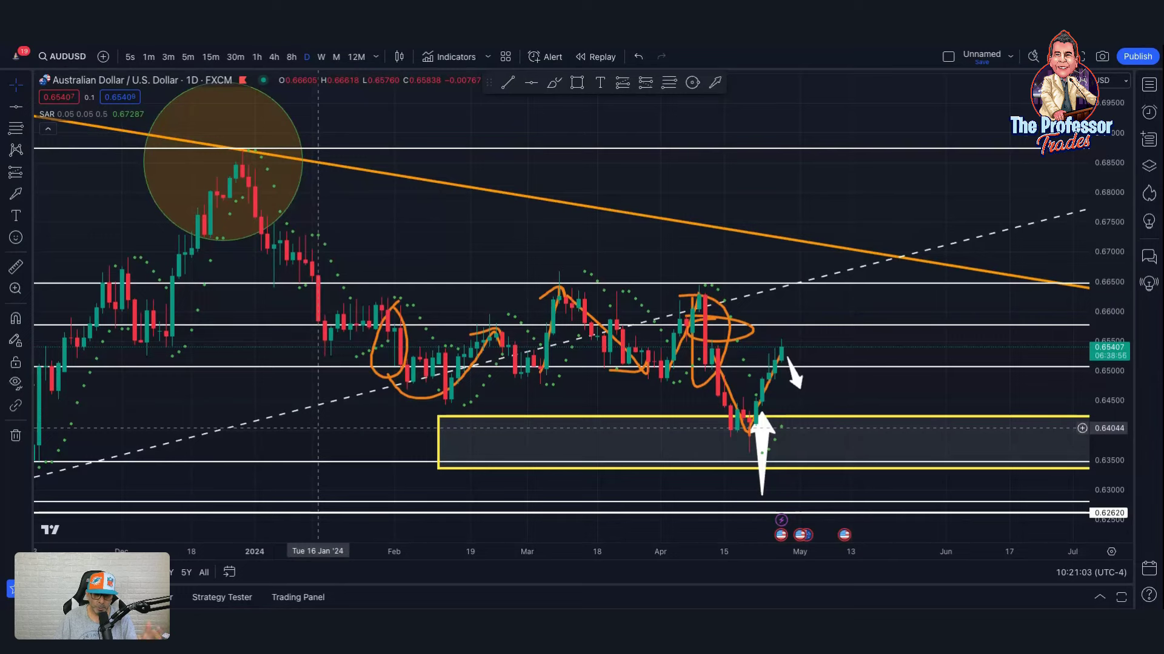
Step: Remove all 18 drawings from the AUDUSD daily chart and hide the SAR indicator
scroll(317, 428, down, 3)
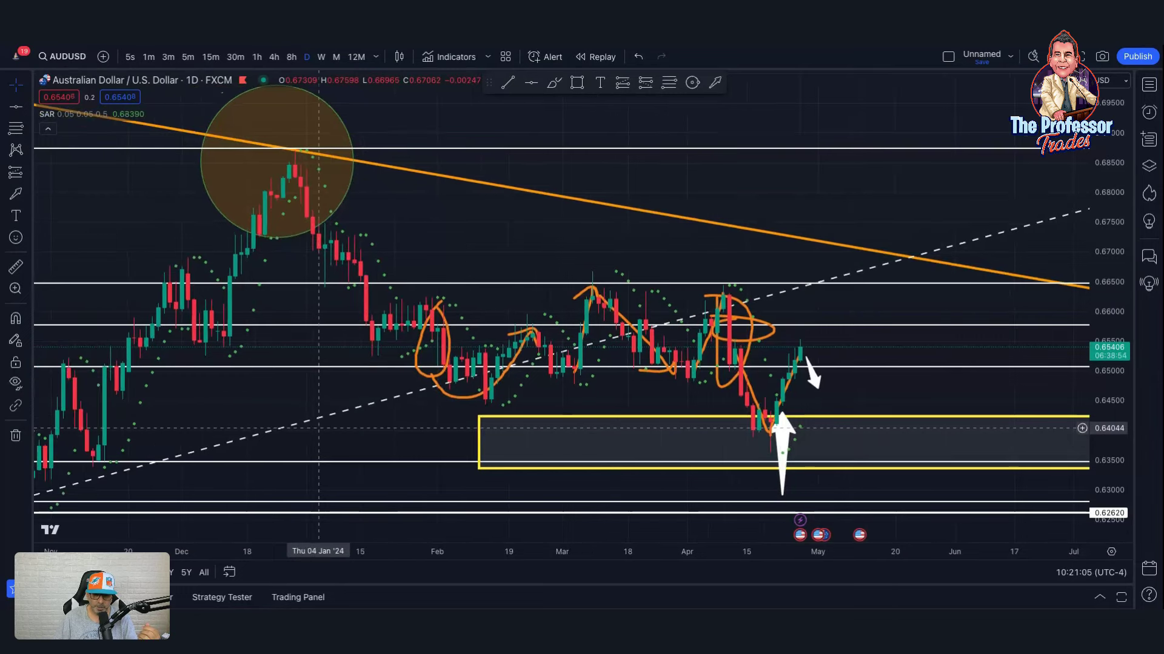
click(16, 435)
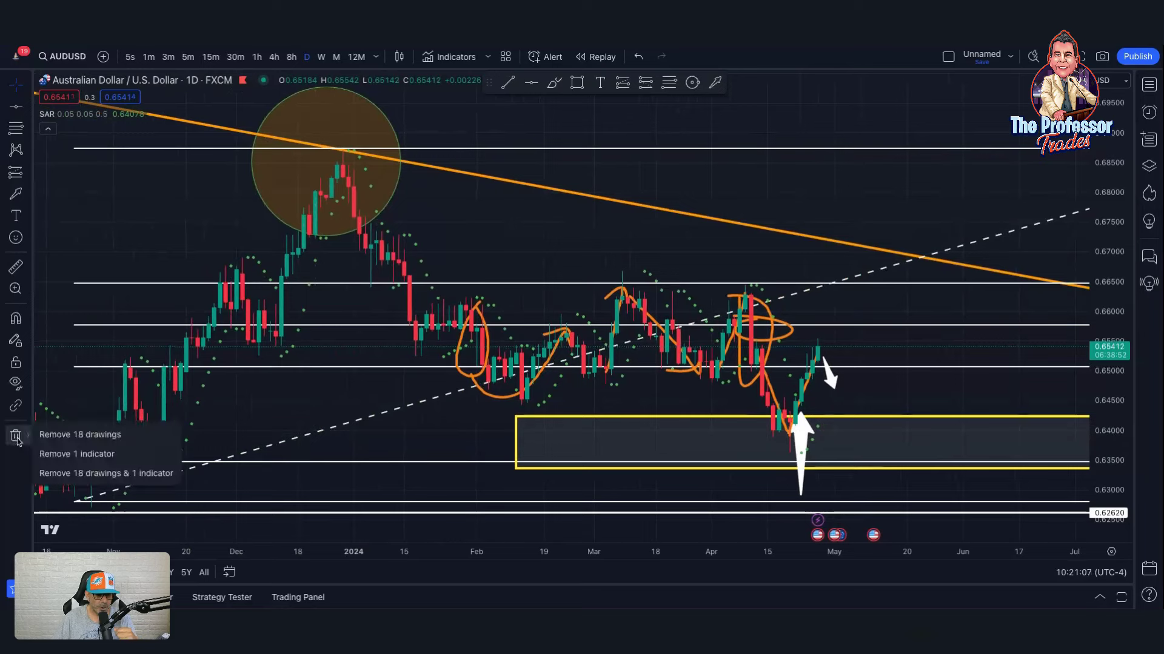
click(68, 435)
scroll(618, 428, up, 1)
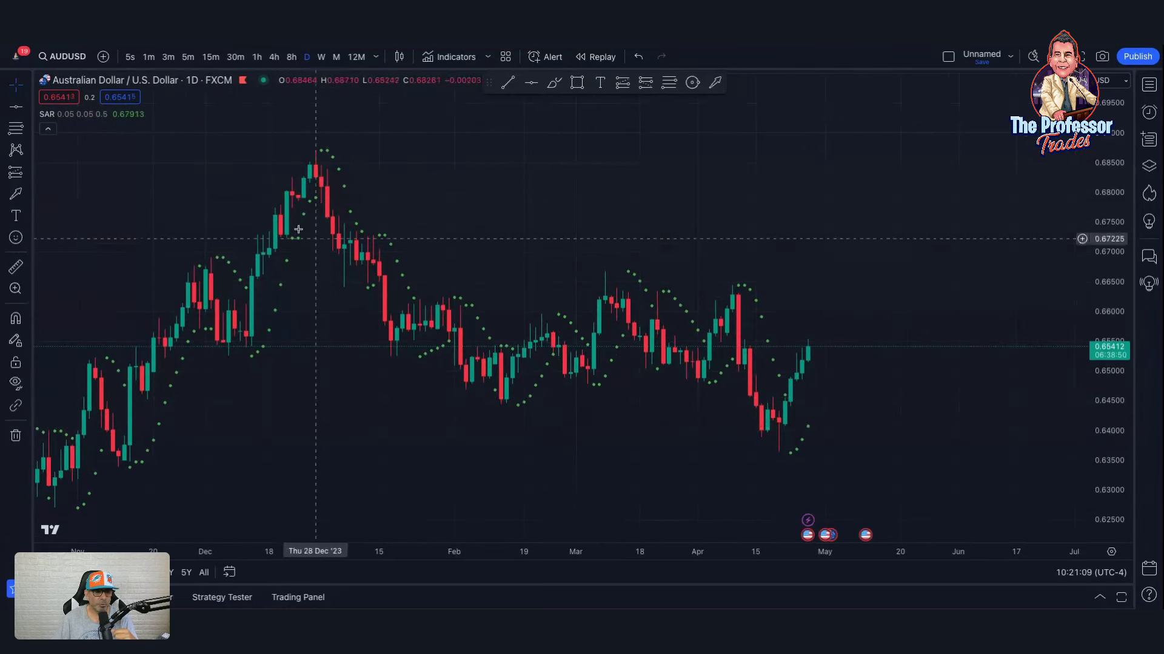
click(120, 115)
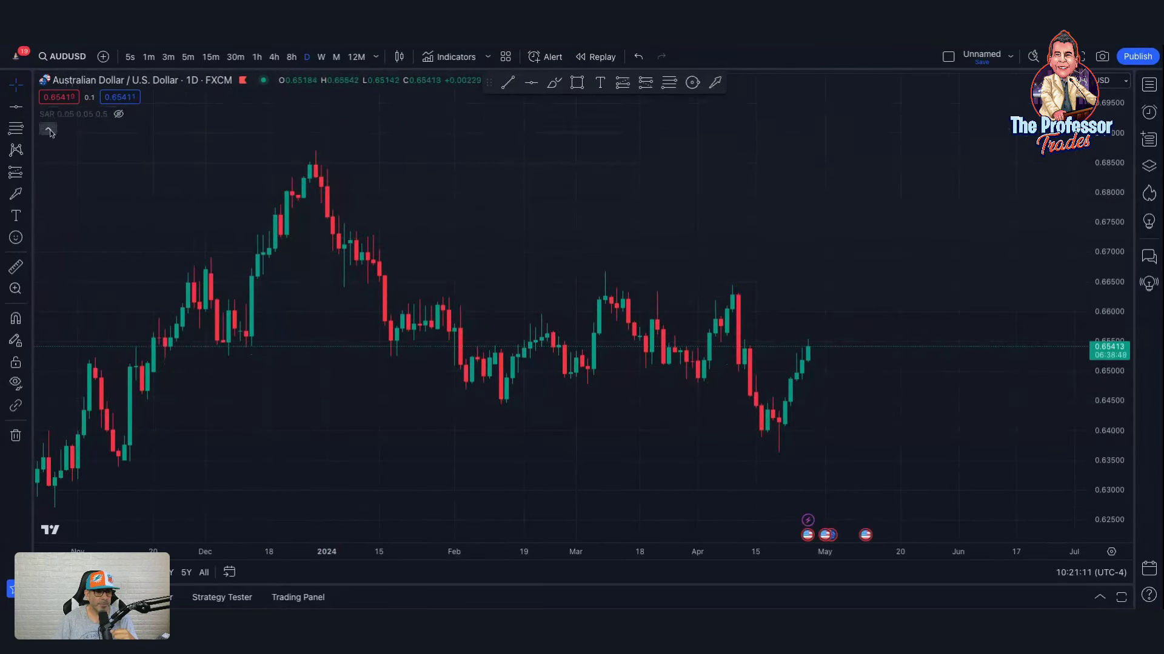
scroll(689, 405, down, 2)
scroll(647, 385, up, 3)
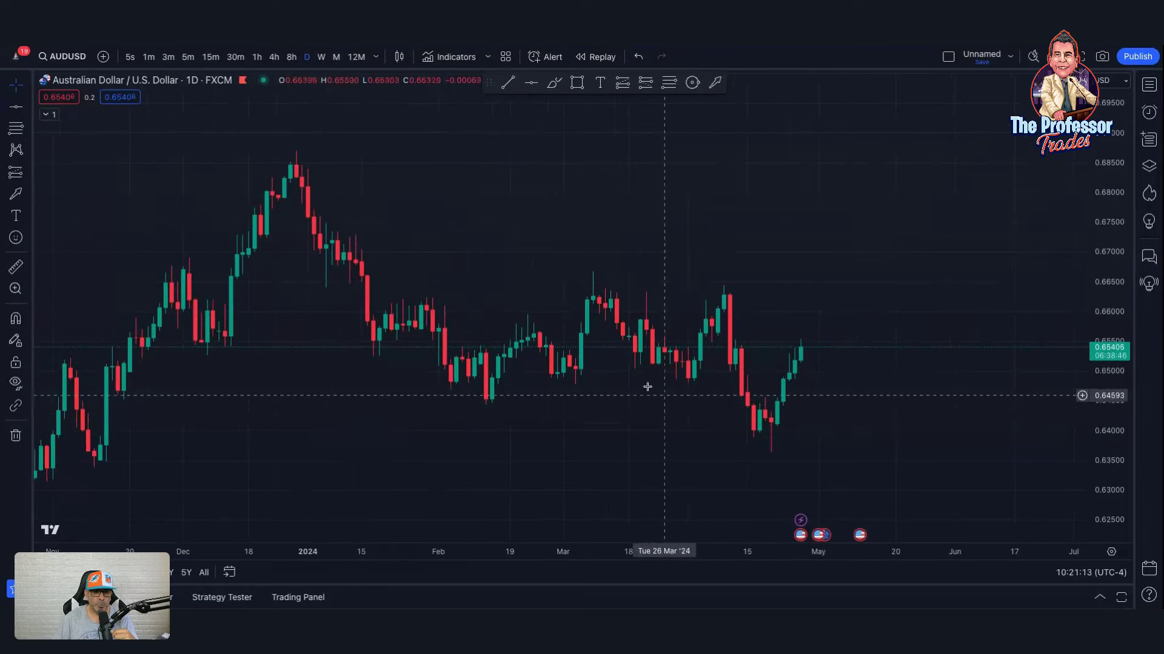
Step: Switch to the weekly chart and examine the price swings from 2022 to April 2024
click(321, 56)
scroll(867, 376, up, 3)
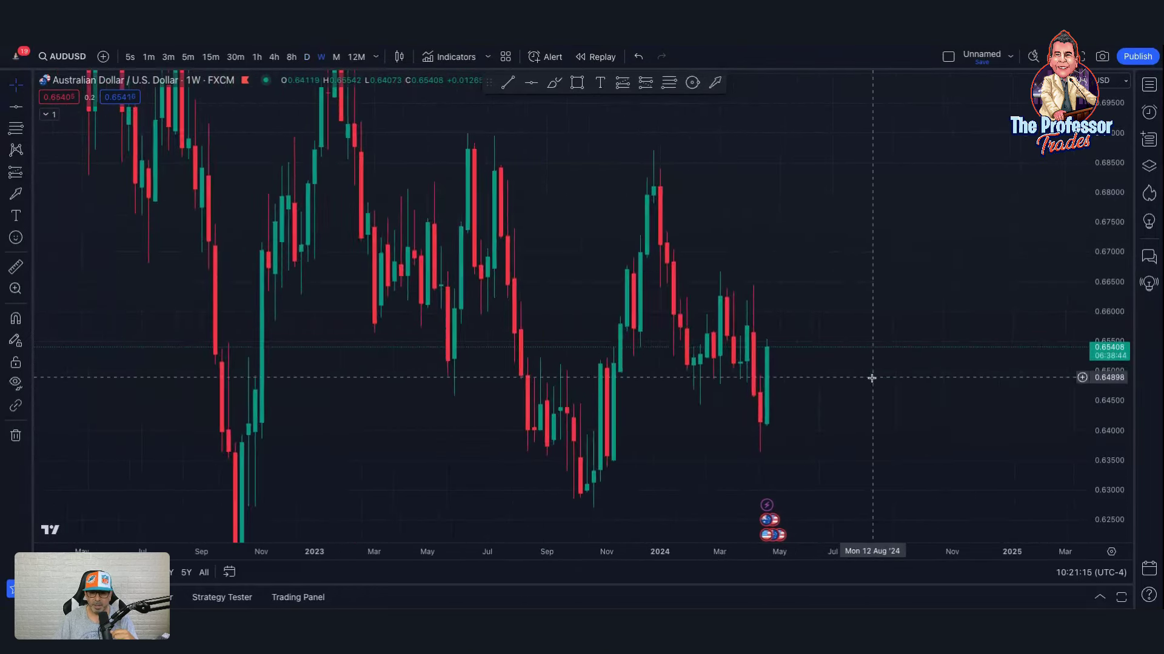
scroll(1036, 311, down, 3)
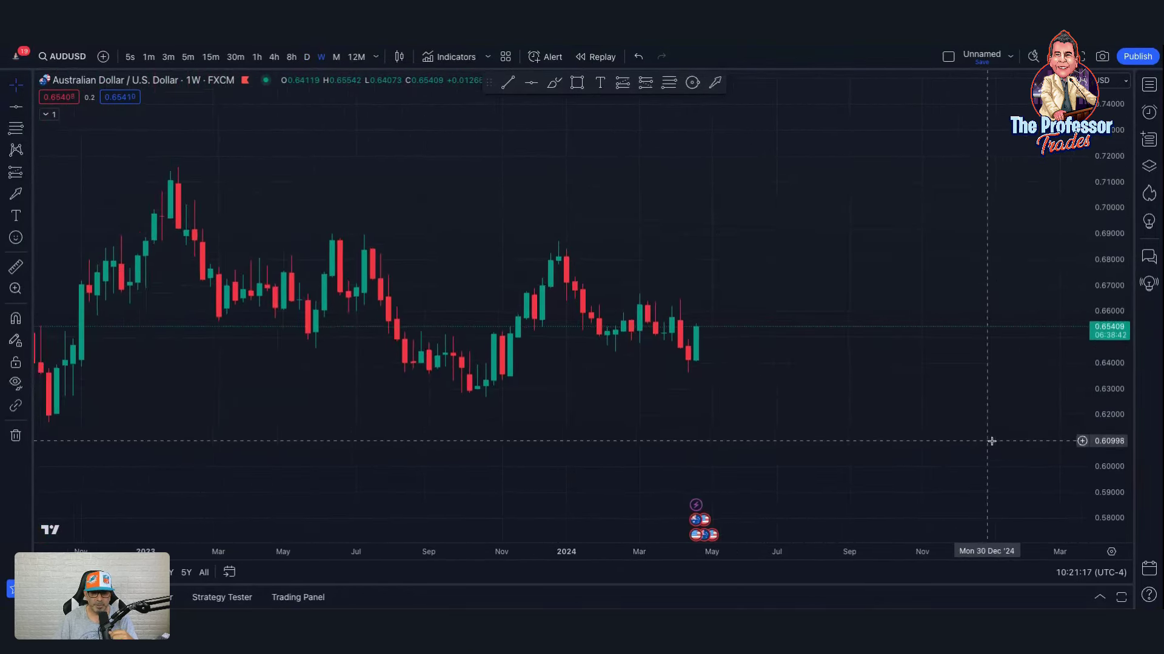
drag(991, 441, 899, 436)
scroll(899, 436, up, 2)
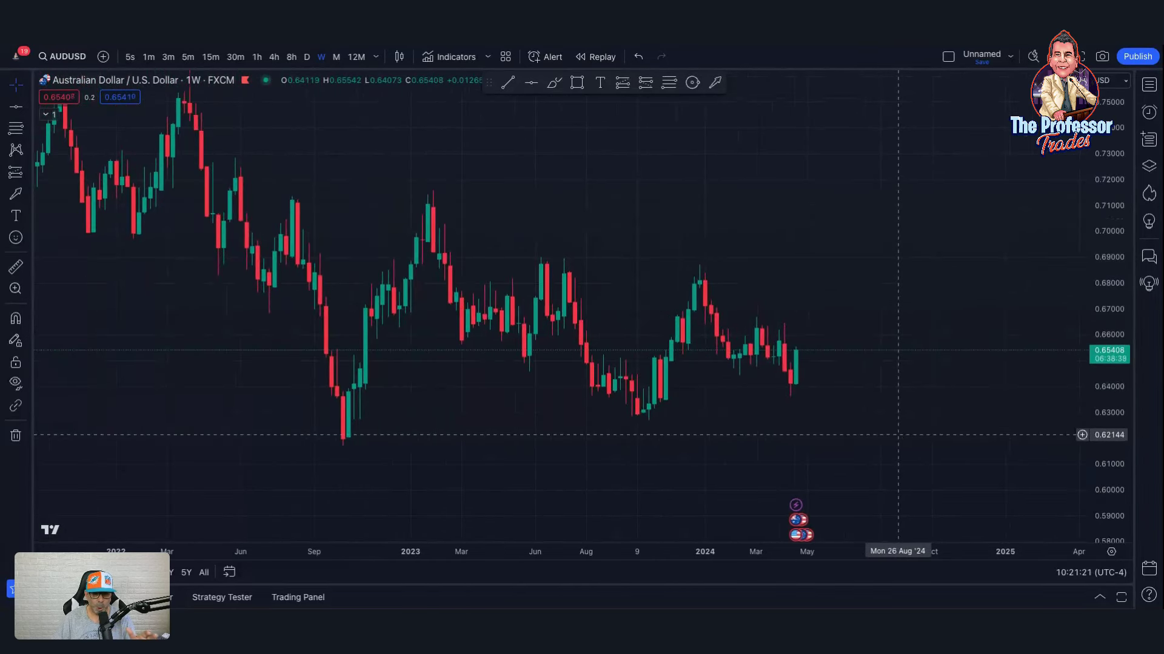
scroll(898, 435, up, 3)
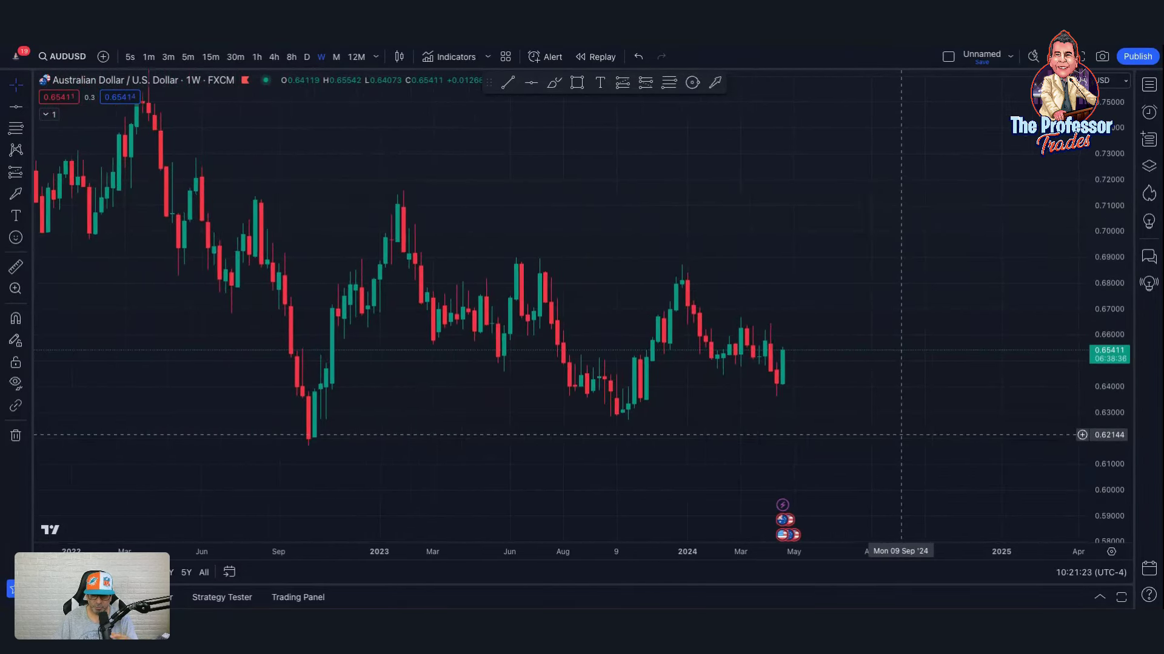
scroll(901, 435, up, 1)
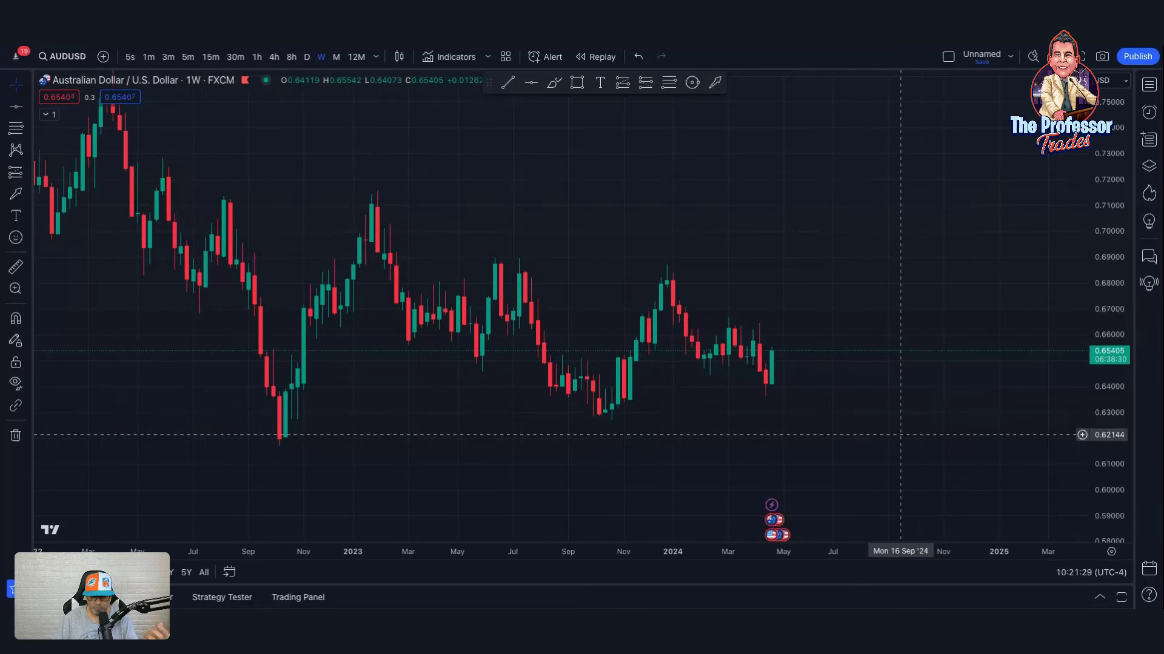
scroll(901, 435, up, 1)
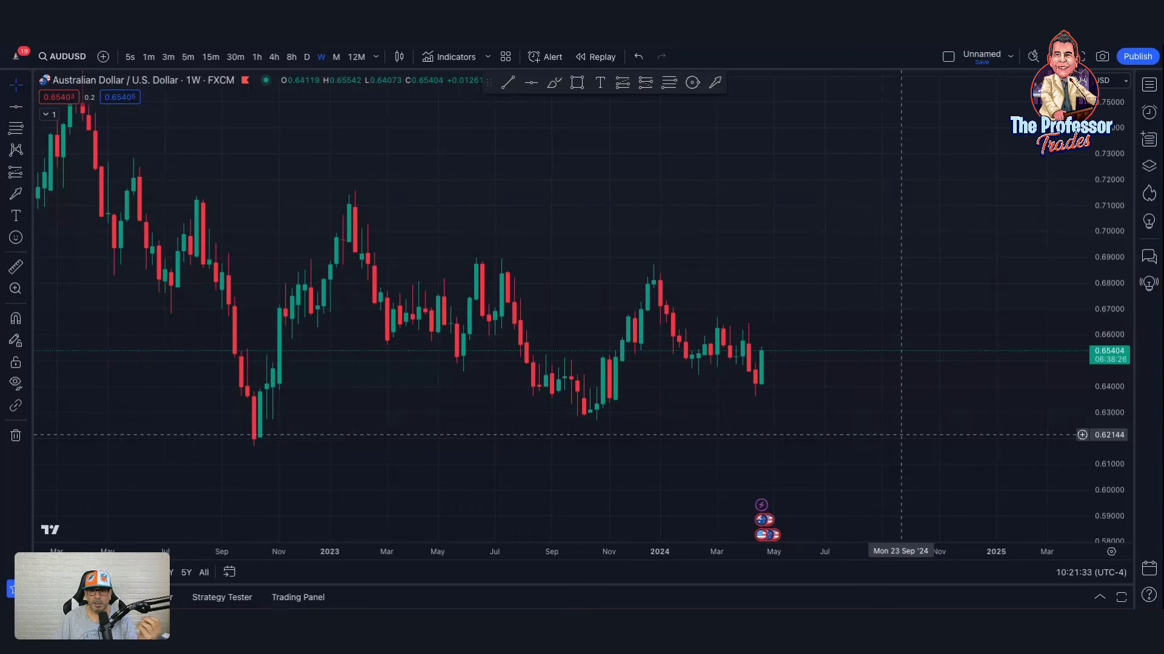
scroll(900, 434, up, 1)
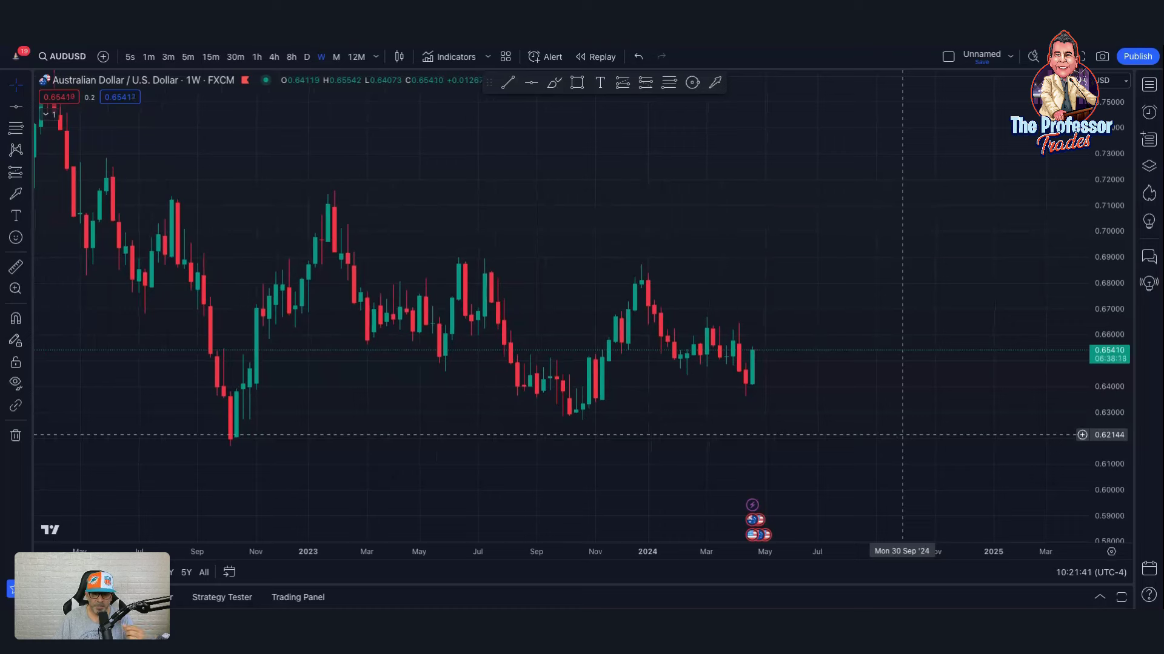
scroll(902, 434, up, 1)
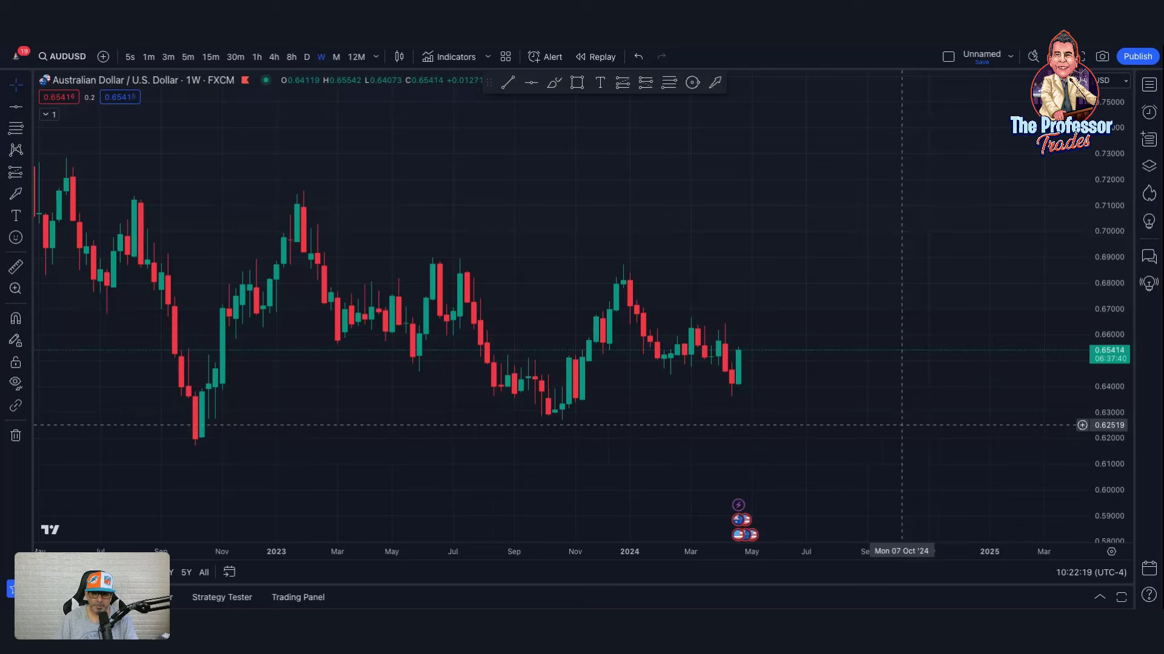
scroll(903, 434, down, 5)
scroll(915, 412, up, 3)
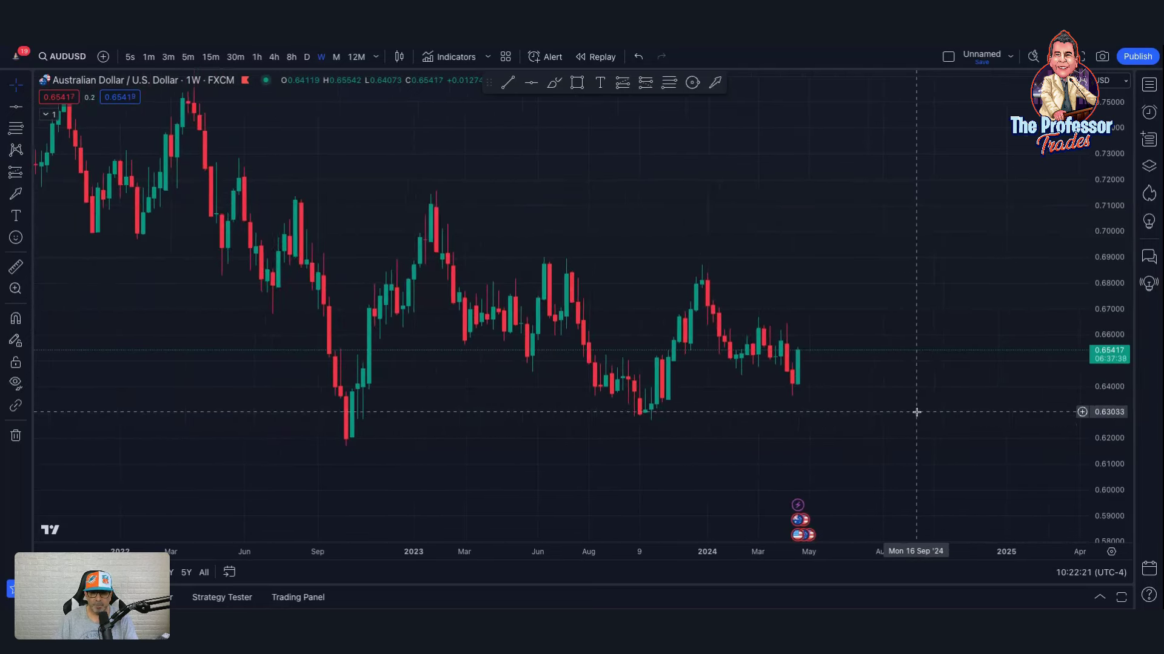
scroll(852, 406, up, 2)
scroll(854, 405, up, 4)
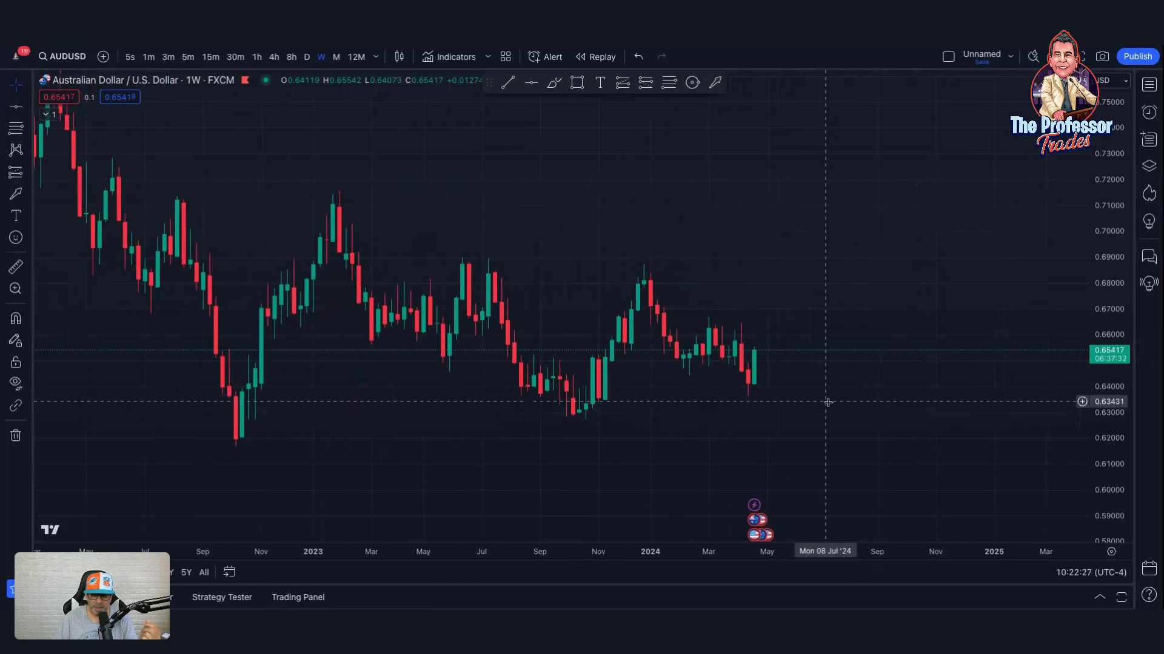
scroll(857, 423, up, 4)
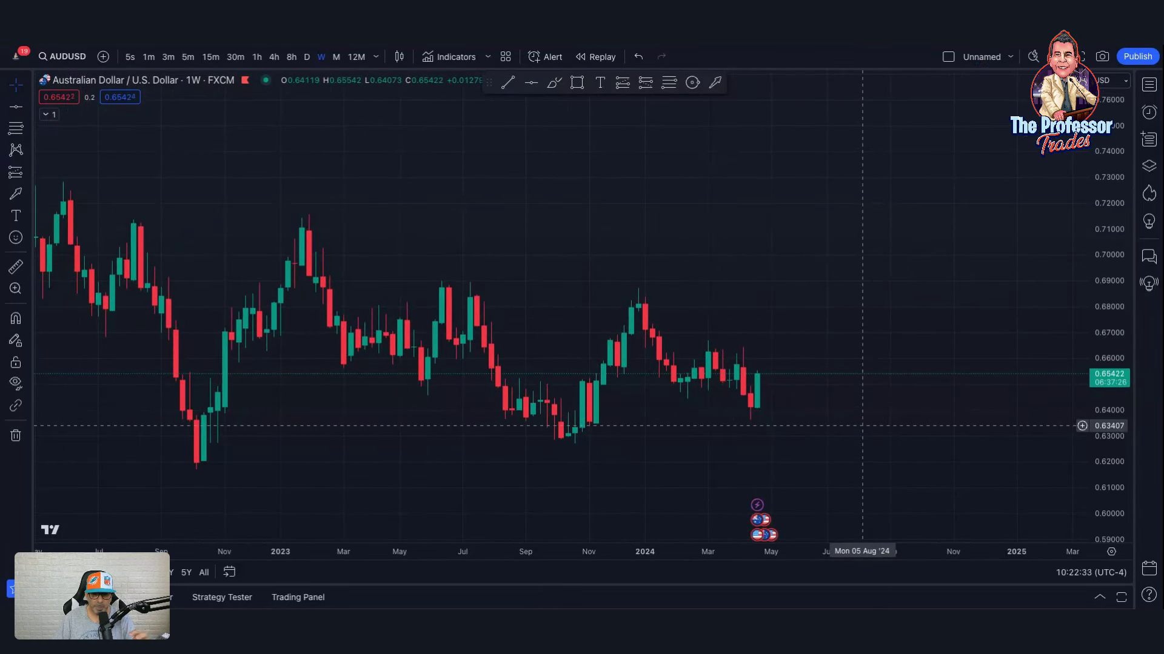
scroll(863, 426, up, 1)
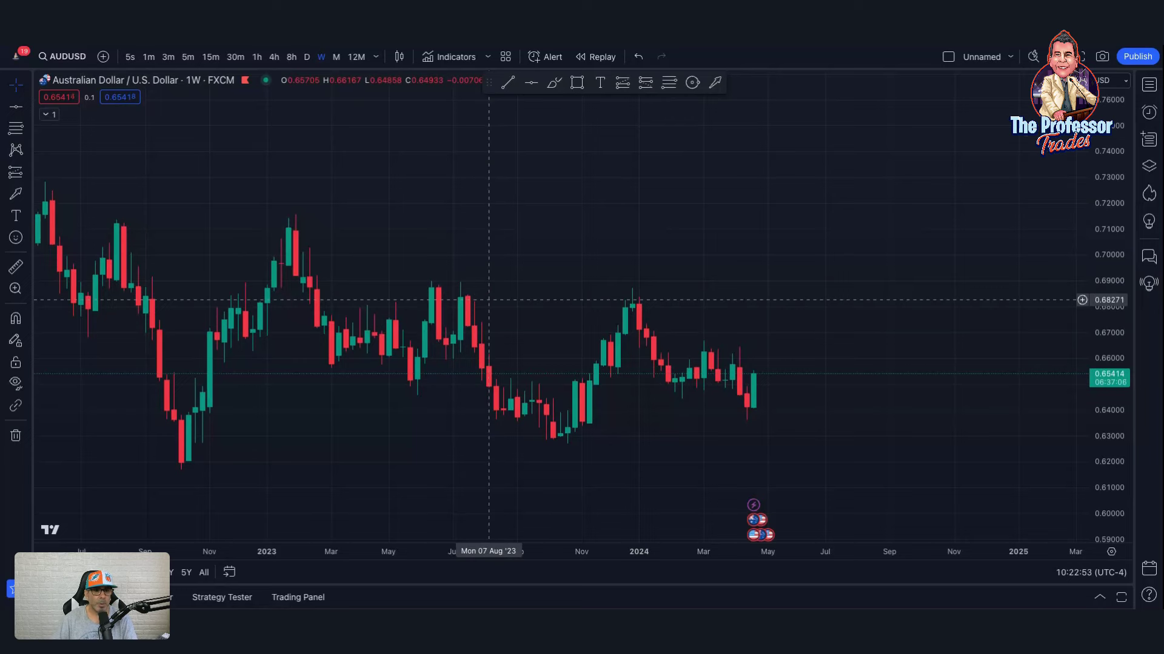
Step: Switch to the daily chart and examine the candles from the late-2023 high to the April 2024 bounce
click(307, 56)
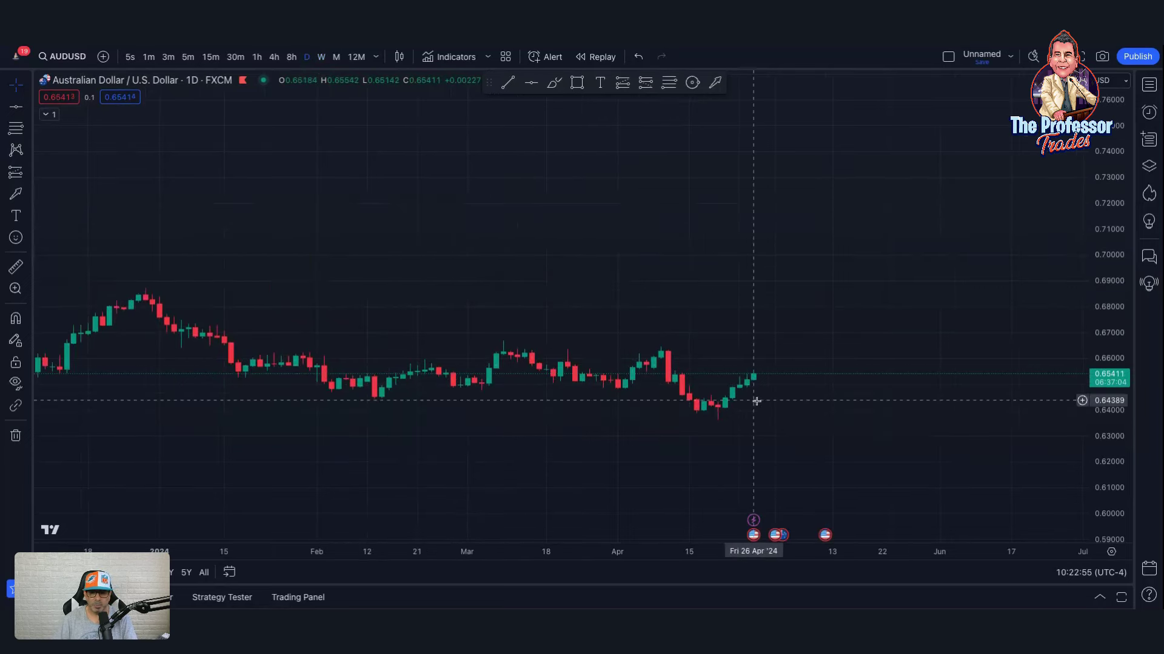
scroll(789, 418, down, 2)
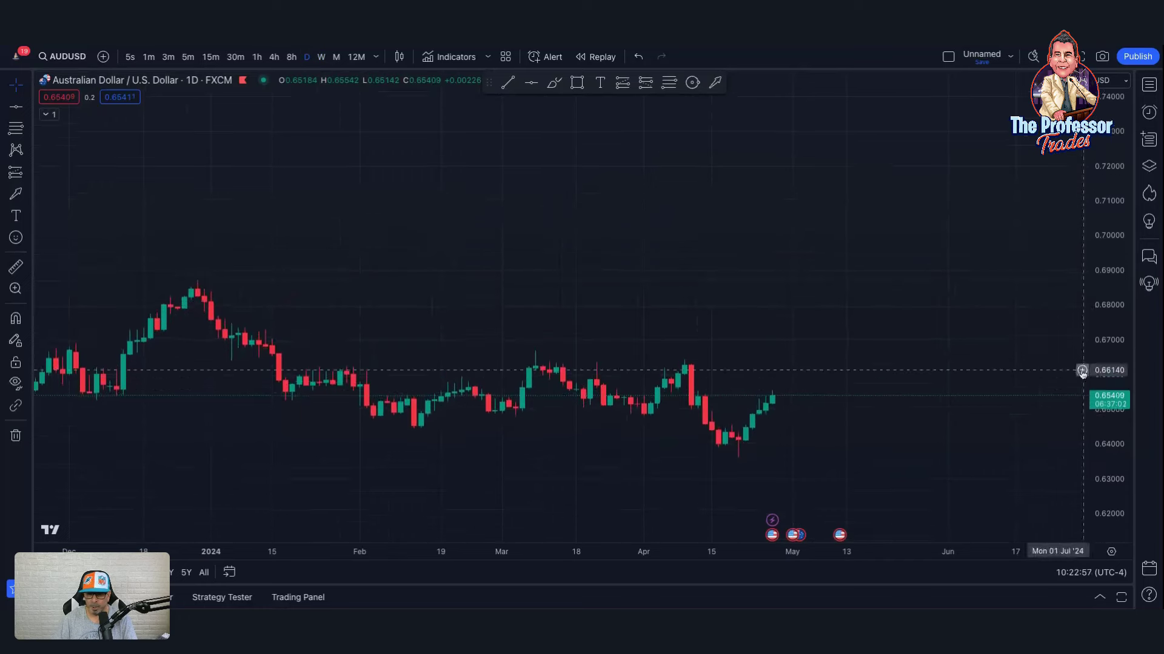
drag(961, 436, 925, 396)
scroll(897, 403, down, 1)
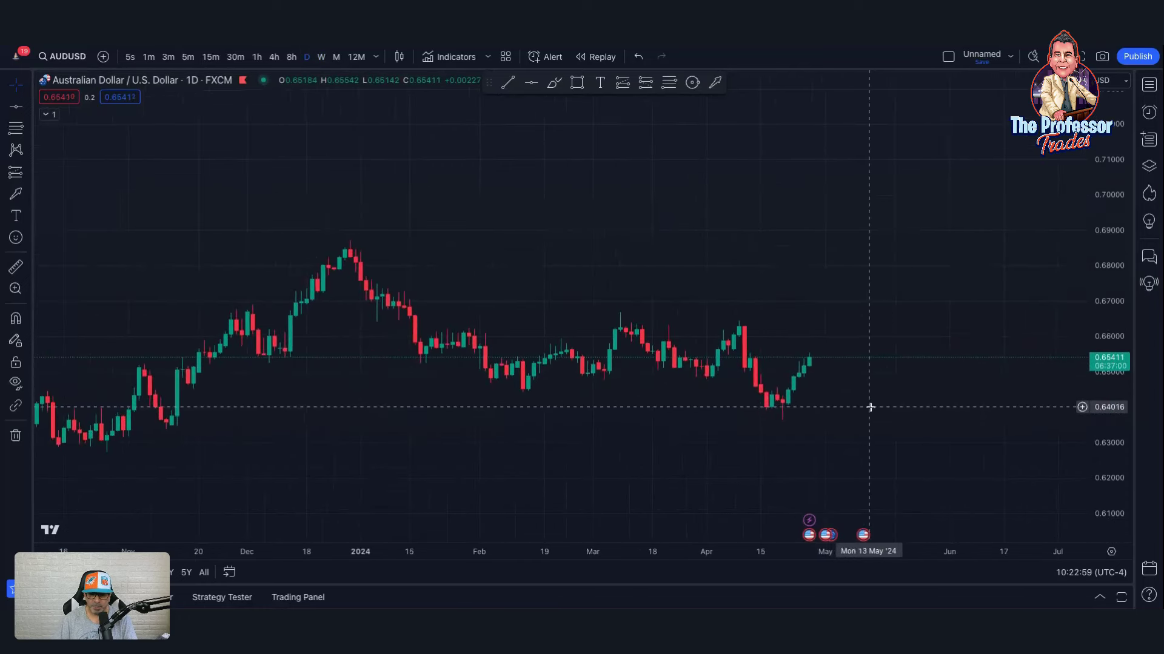
drag(868, 408, 750, 414)
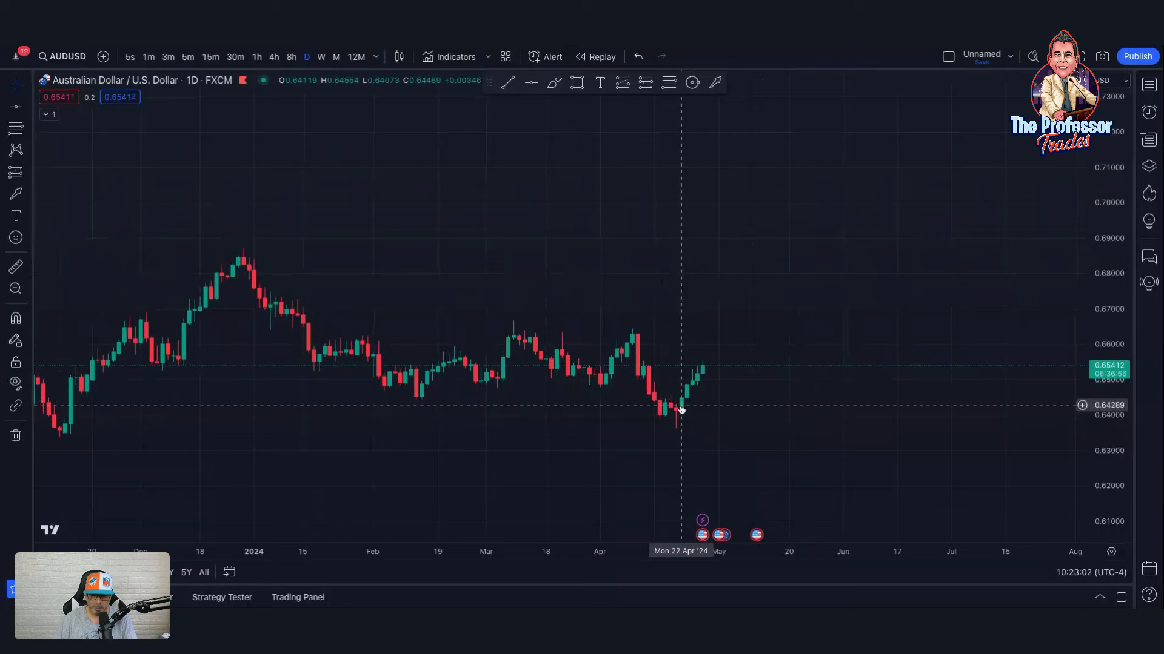
scroll(720, 402, right, 5)
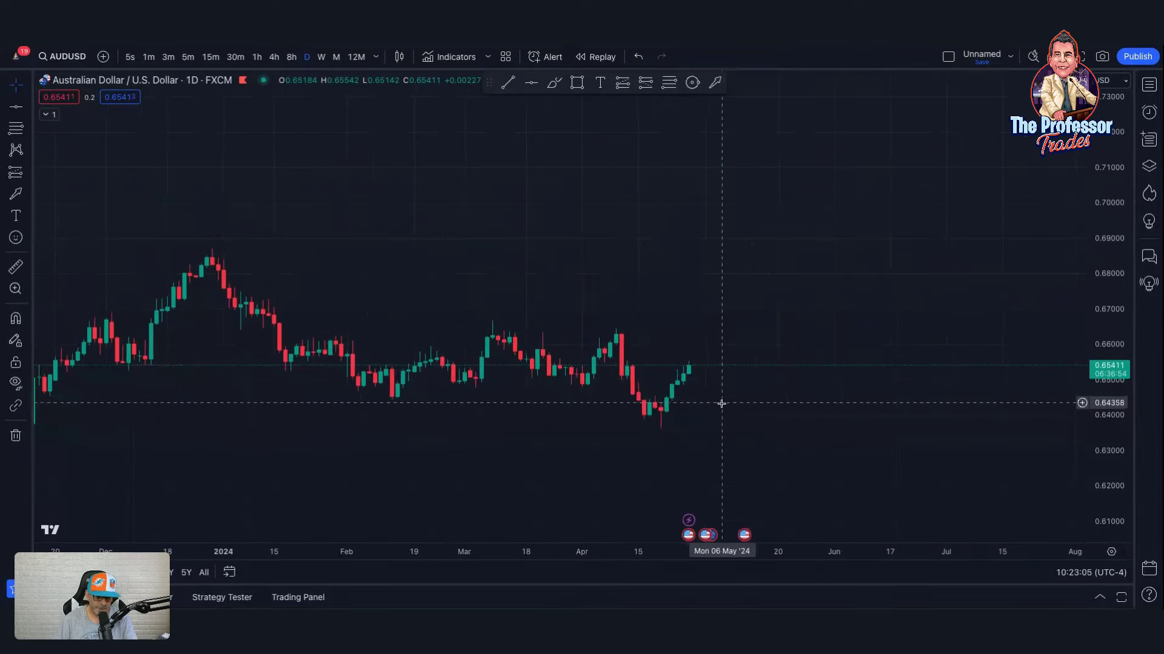
scroll(725, 410, right, 1)
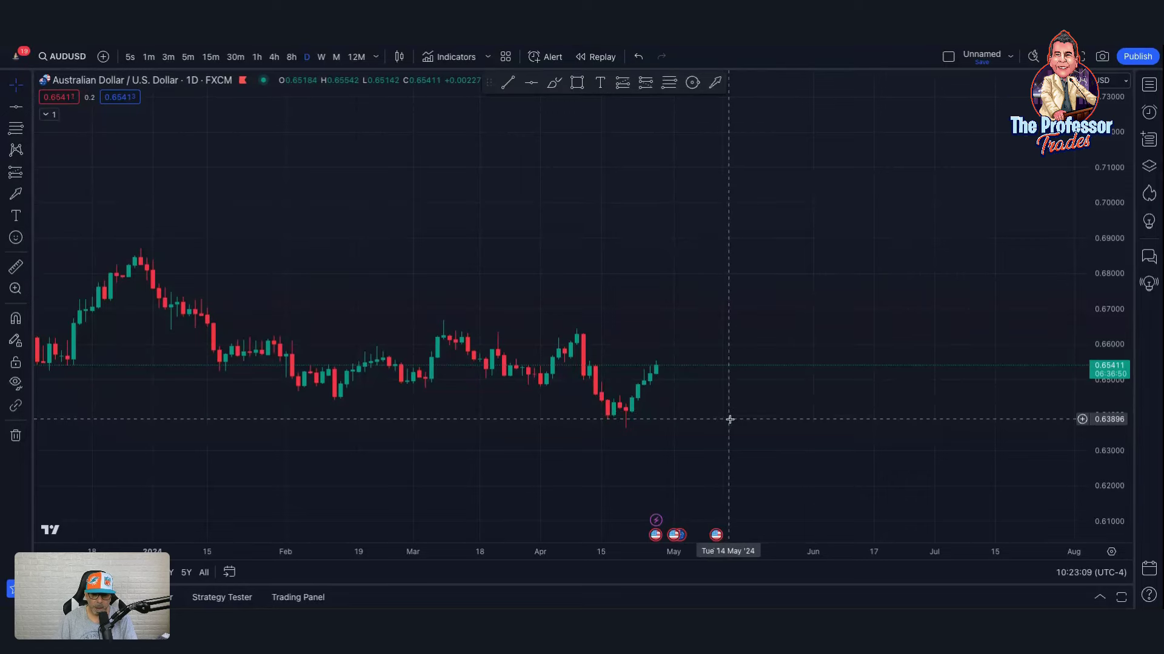
Step: Show the SAR indicator again and examine its dots around the latest daily candles
drag(730, 419, 736, 402)
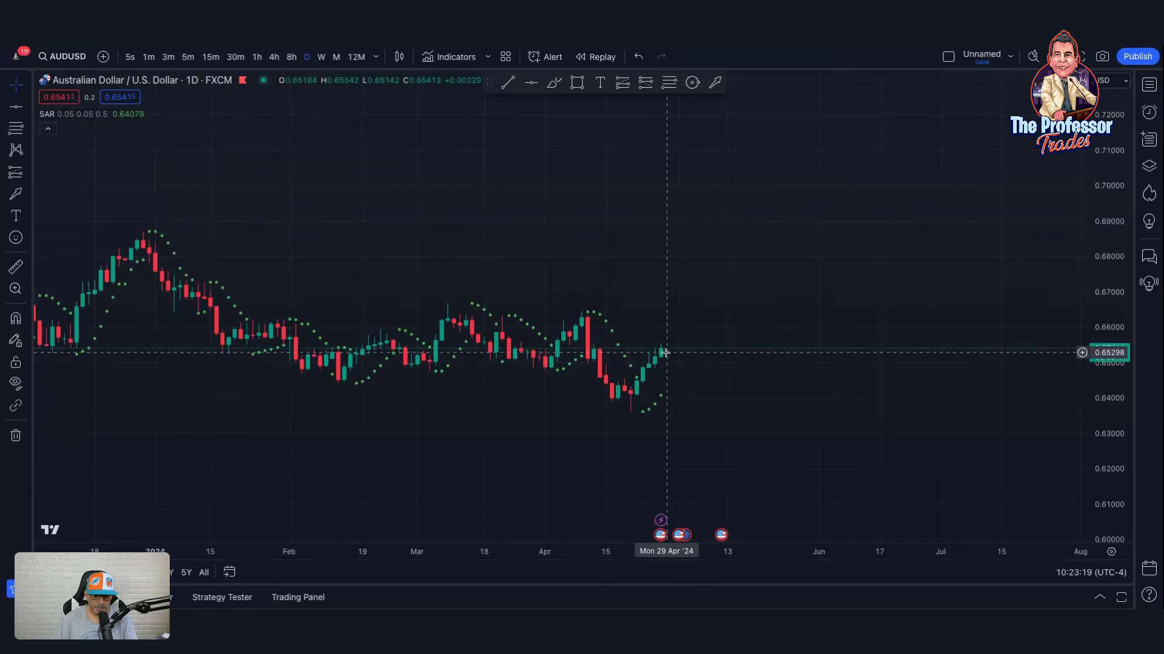
scroll(666, 352, right, 3)
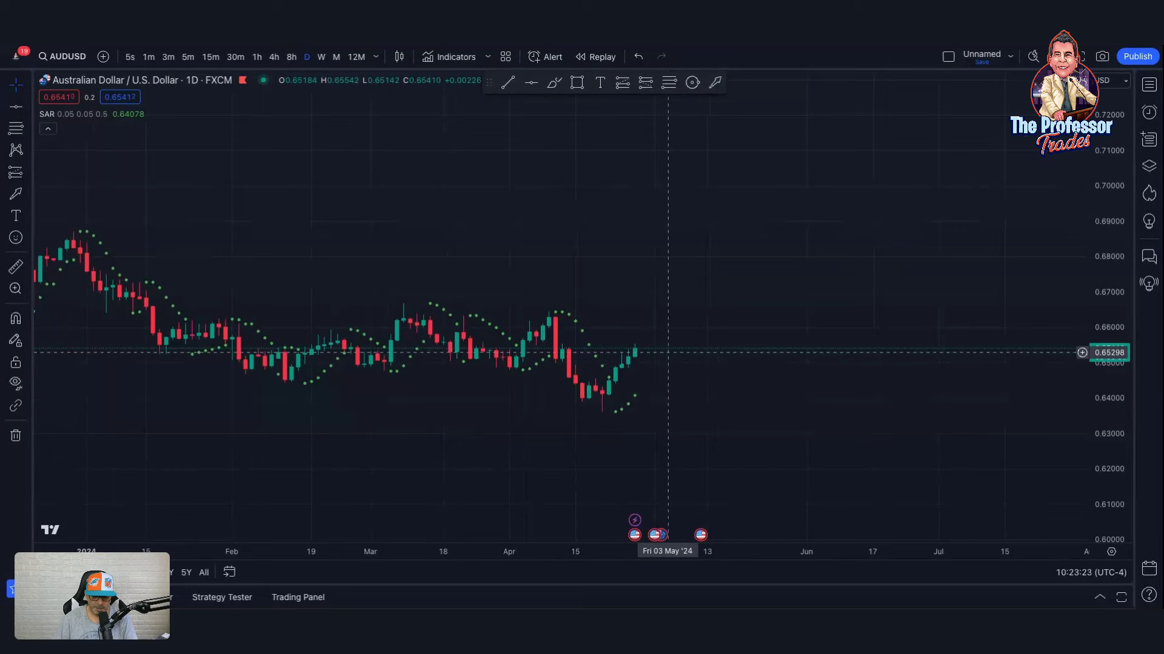
scroll(668, 353, left, 5)
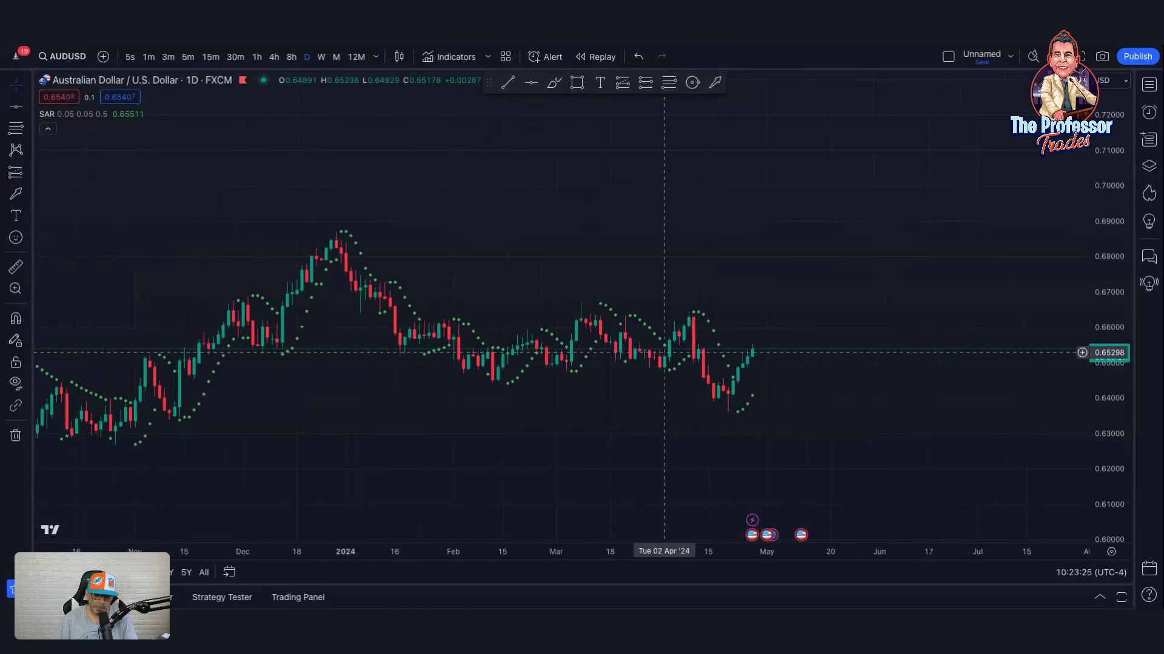
Step: Switch to the weekly chart and examine the SAR dots around the early-2024 candles
click(321, 56)
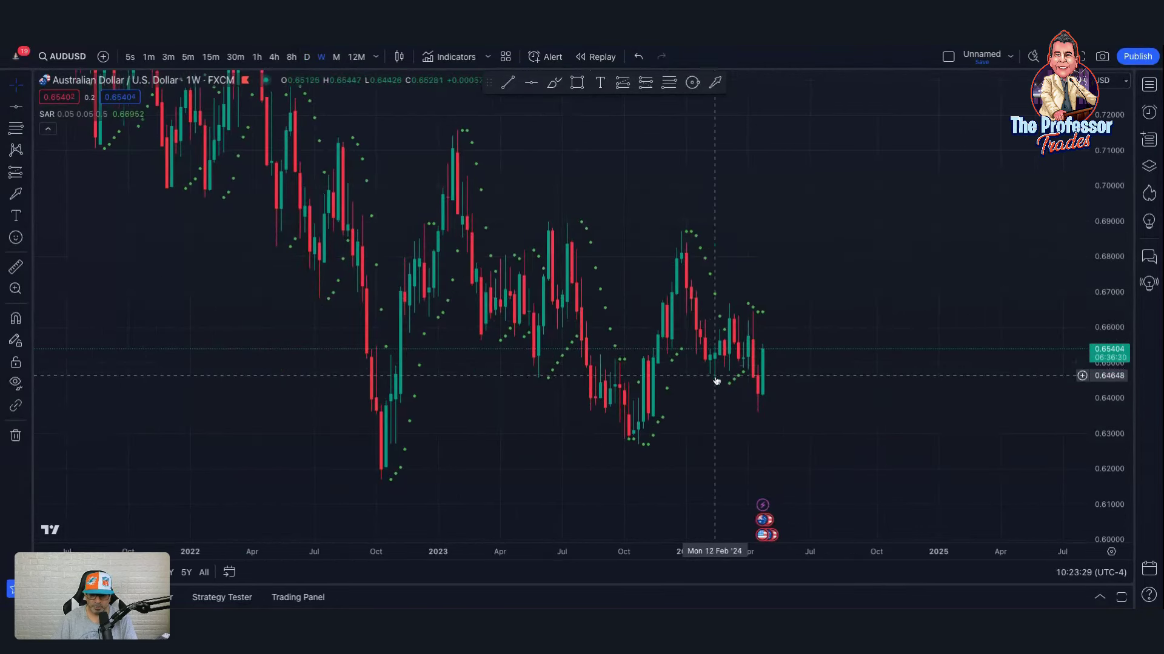
scroll(763, 324, up, 3)
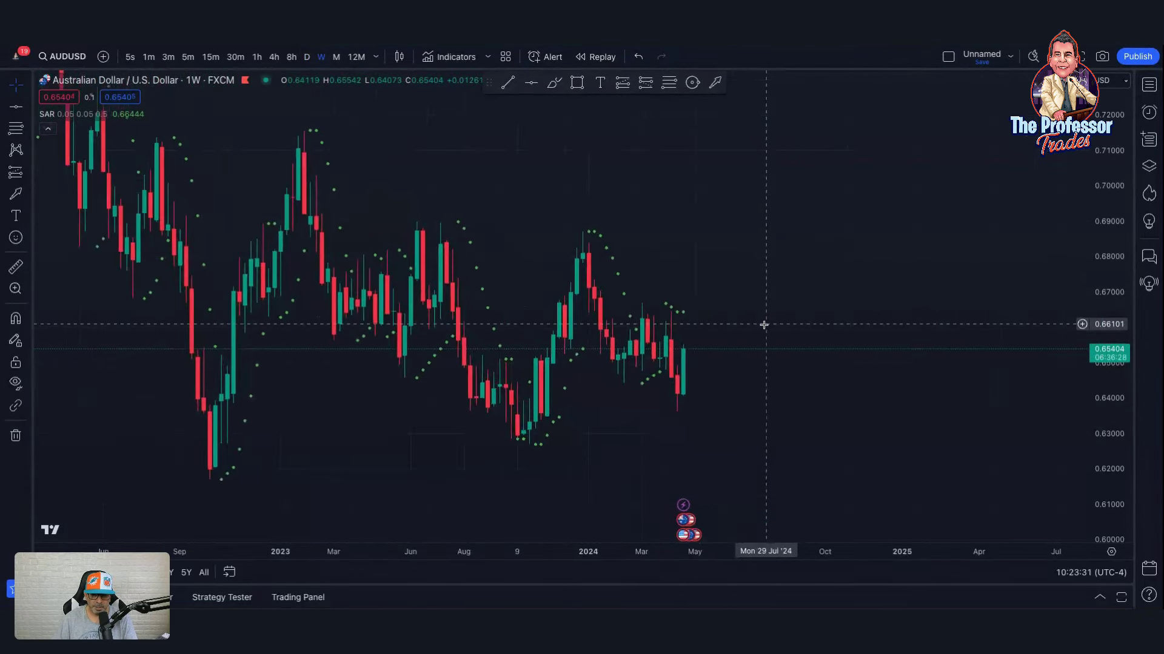
scroll(753, 330, up, 1)
scroll(753, 331, up, 1)
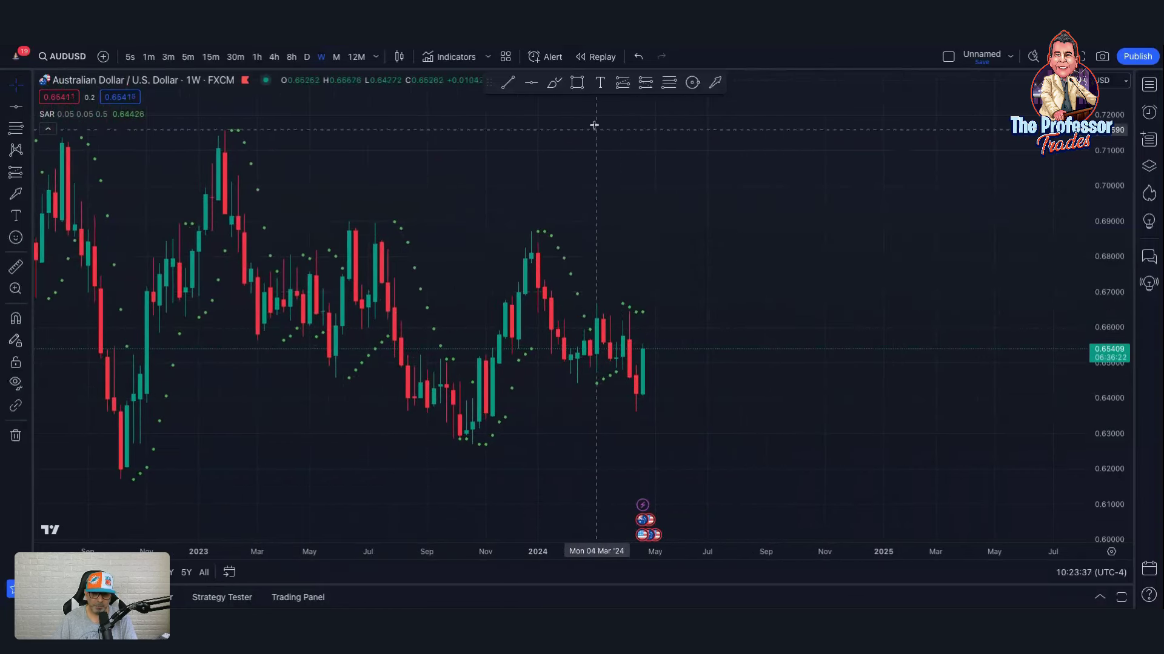
Step: Draw a horizontal line at about 0.66375 near the highs of the March and April 2024 weekly candles
click(532, 85)
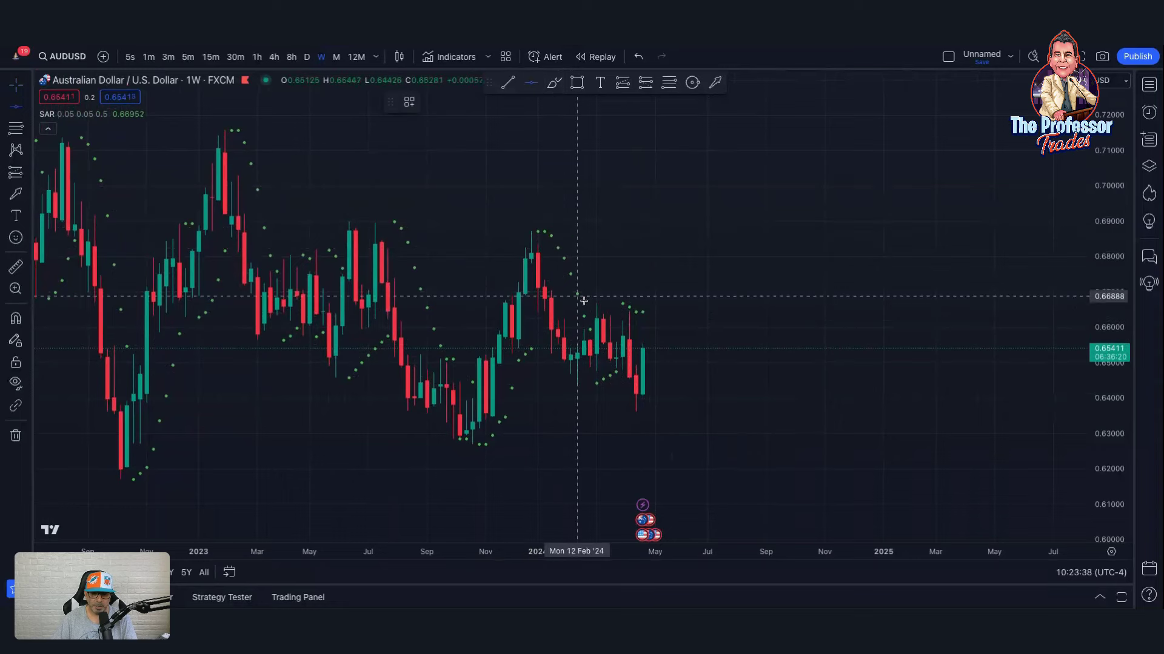
click(627, 314)
scroll(723, 343, up, 1)
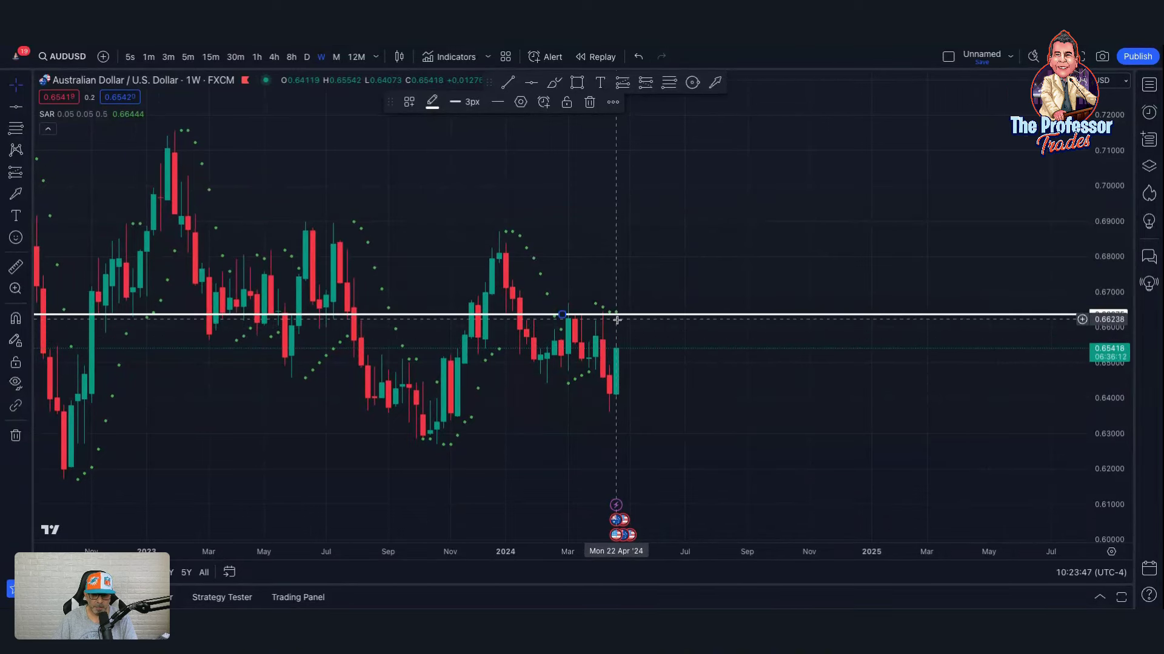
Step: Hide the SAR indicator and remove the horizontal line from the weekly chart
scroll(637, 333, down, 2)
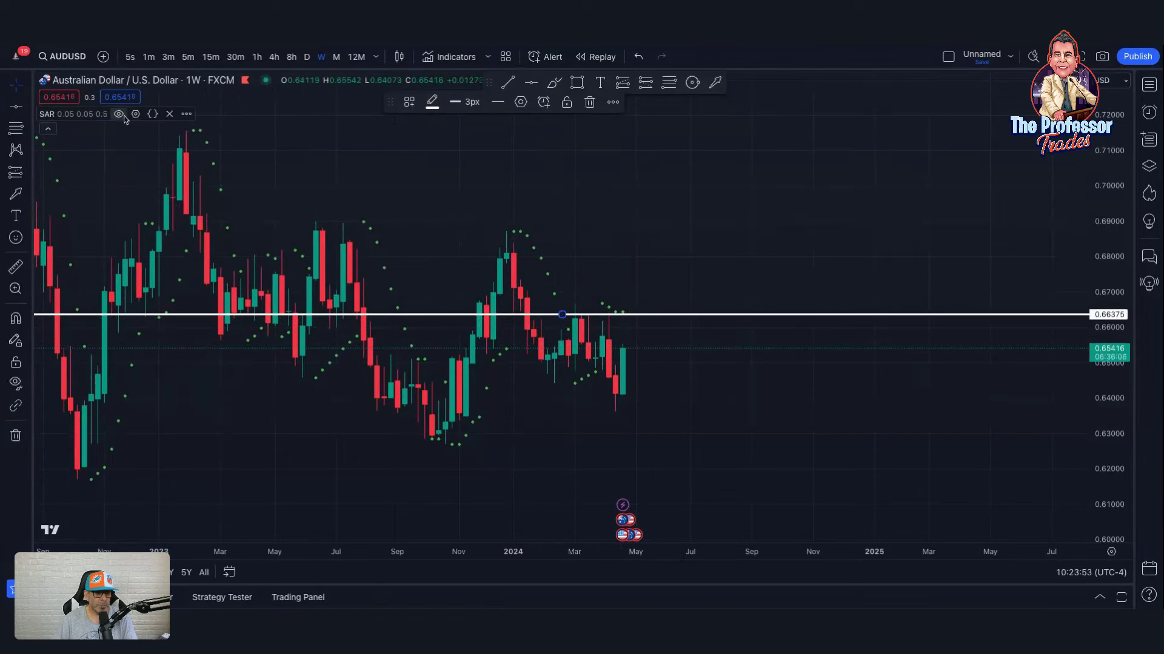
click(46, 131)
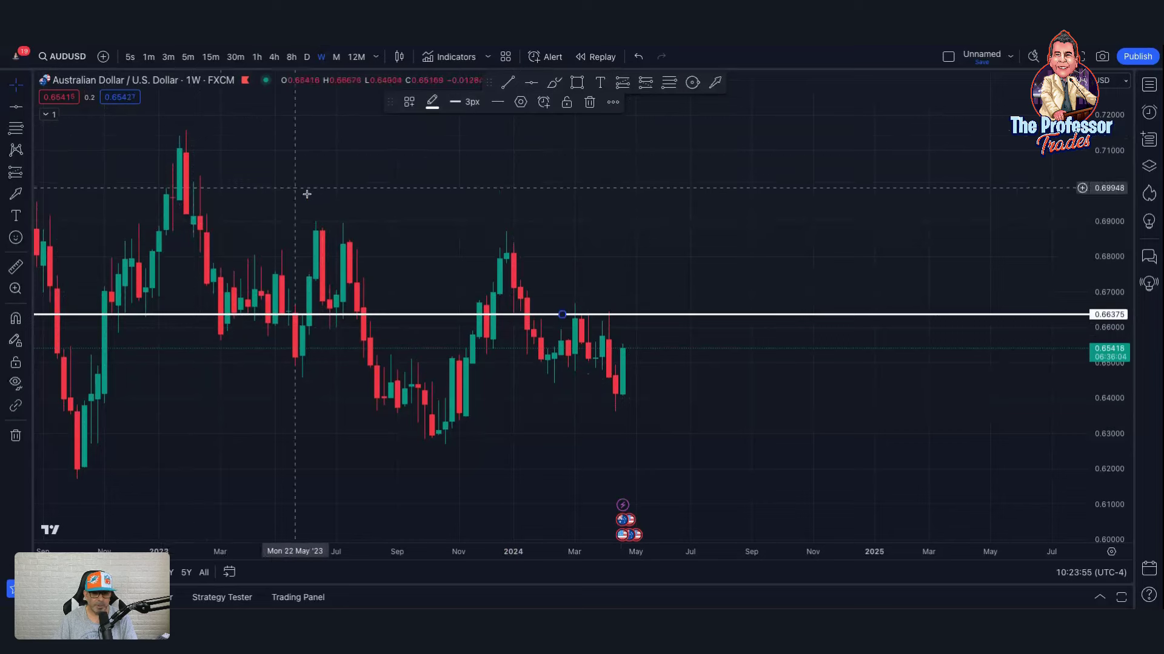
click(16, 435)
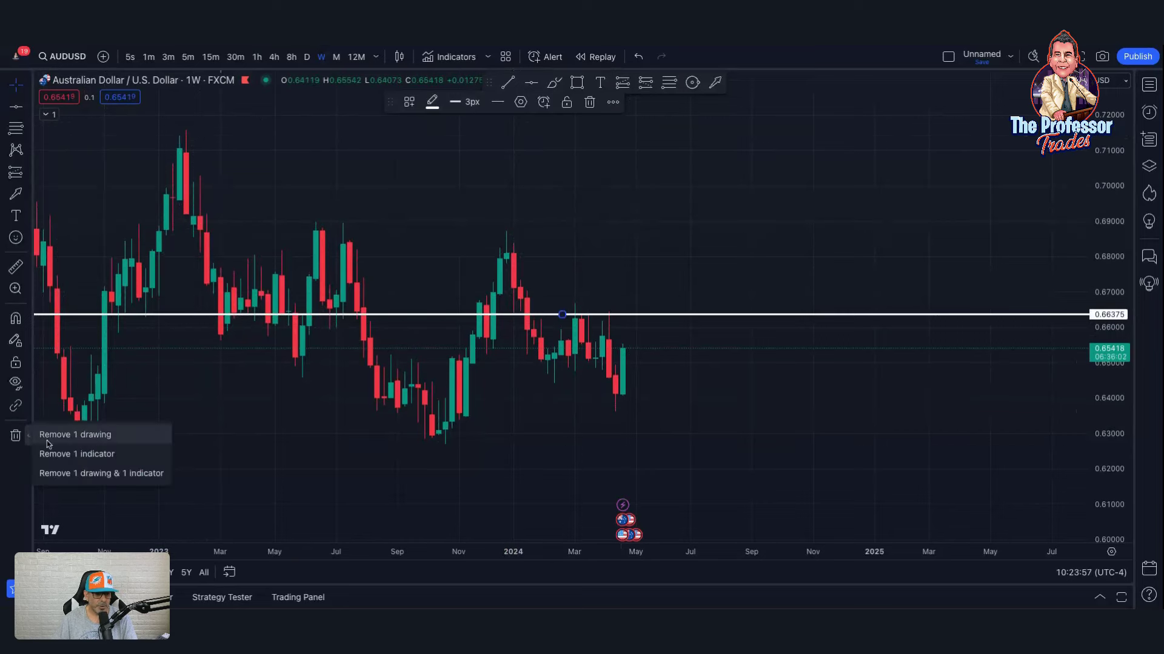
click(67, 434)
scroll(626, 378, down, 5)
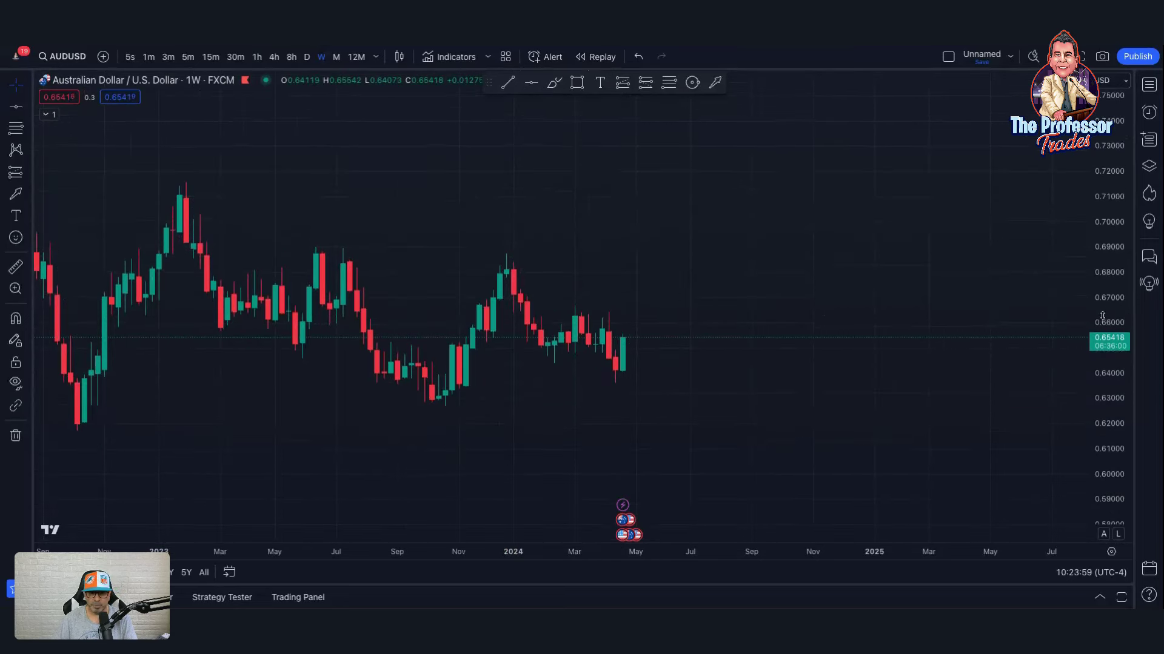
Step: Draw a descending trend line on the weekly chart from about 0.717 at the early-2023 high, along the December 2023 peak, to about 0.66
scroll(891, 394, up, 3)
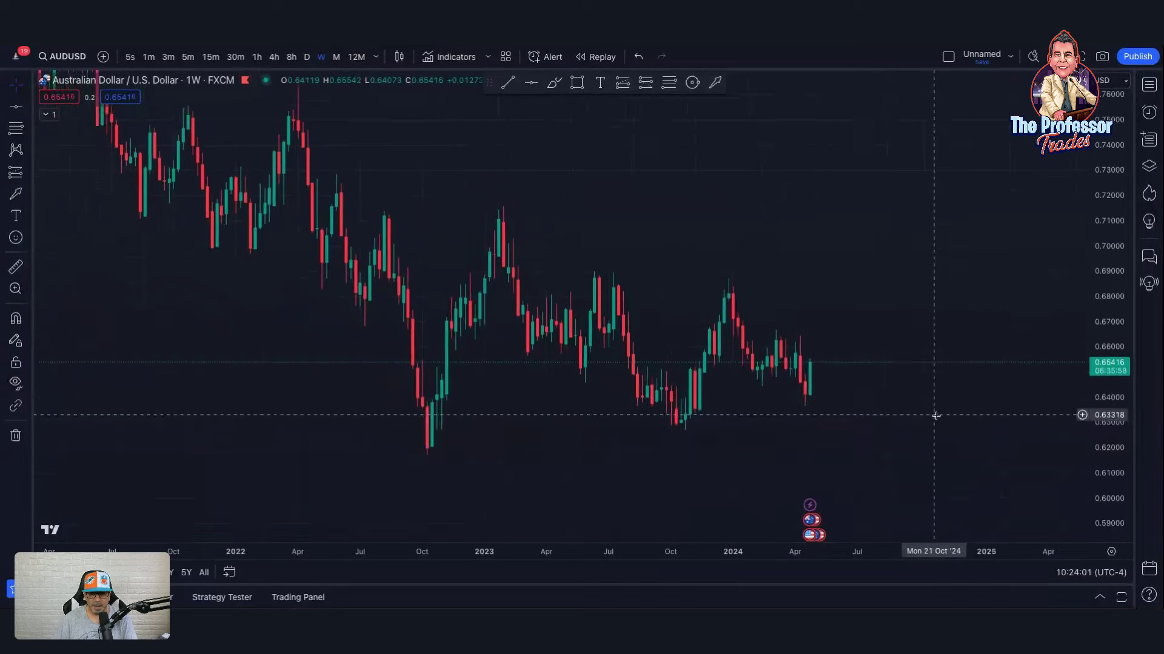
drag(929, 416, 883, 426)
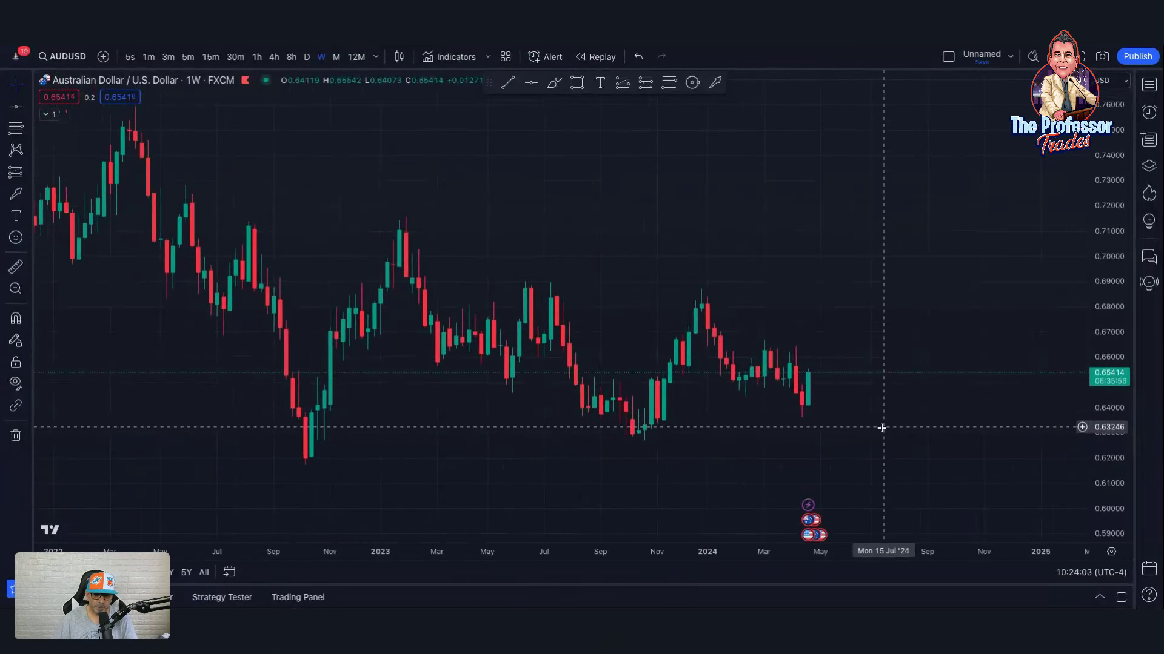
scroll(879, 428, up, 2)
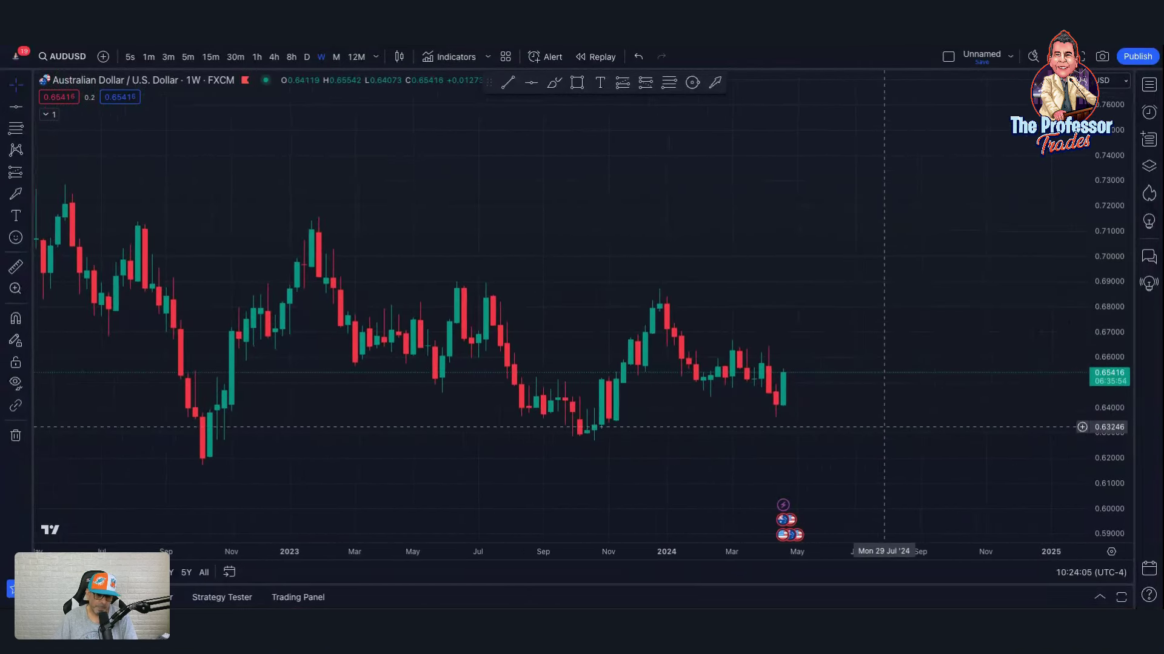
scroll(878, 427, down, 4)
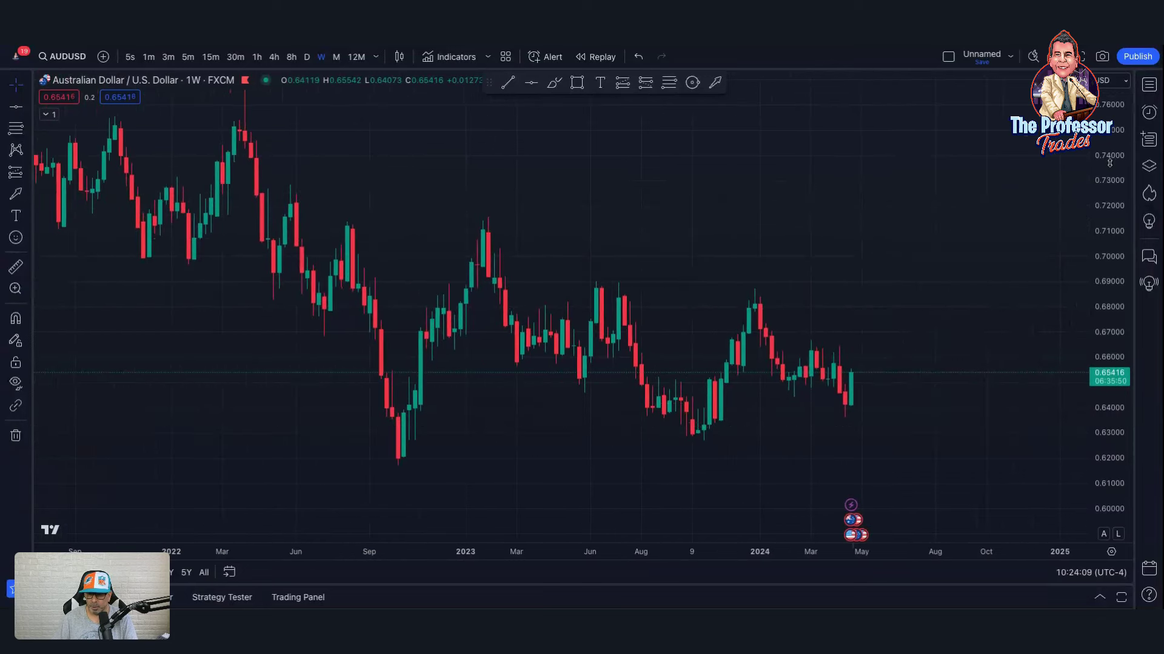
drag(1109, 200, 1109, 364)
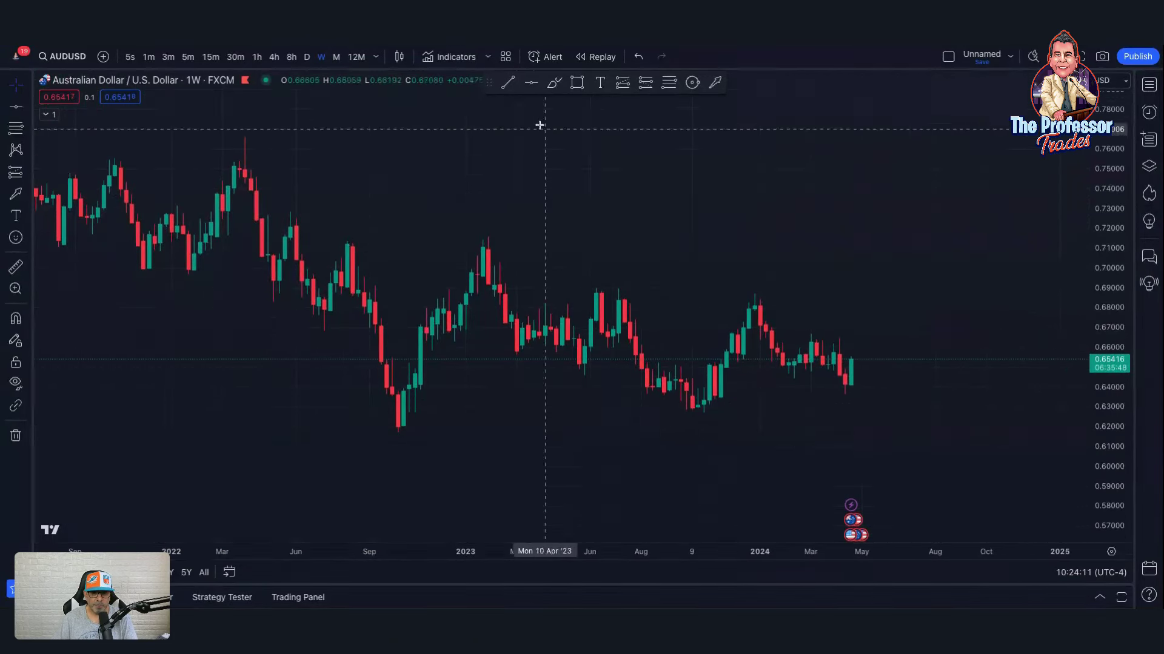
click(508, 83)
scroll(561, 189, up, 4)
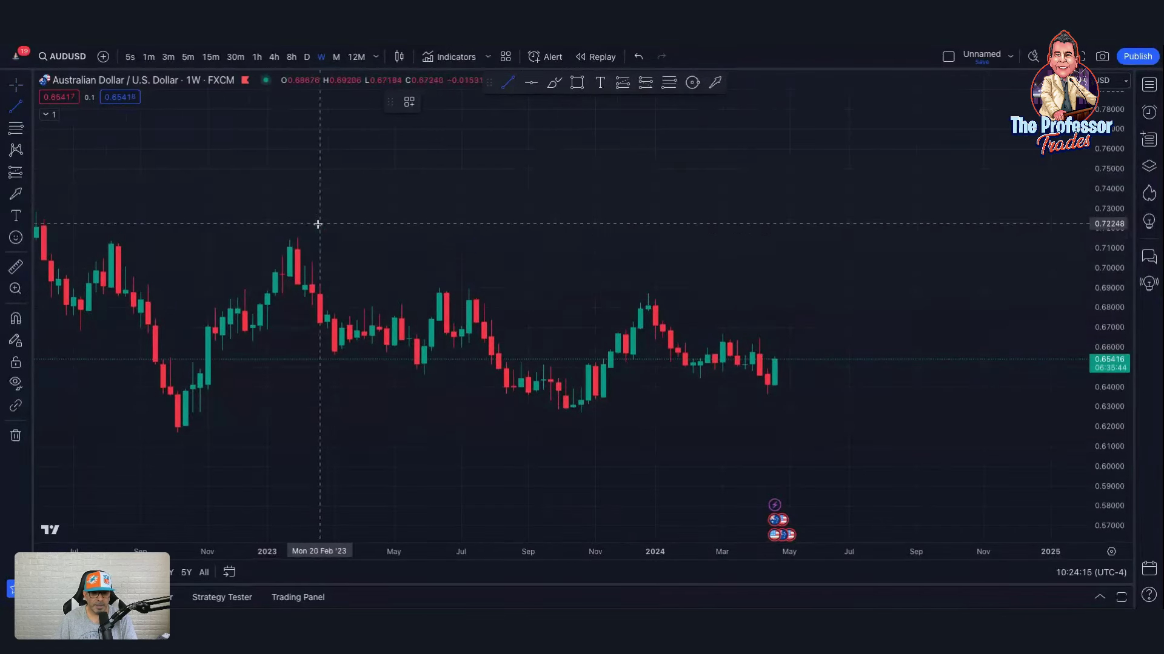
click(297, 234)
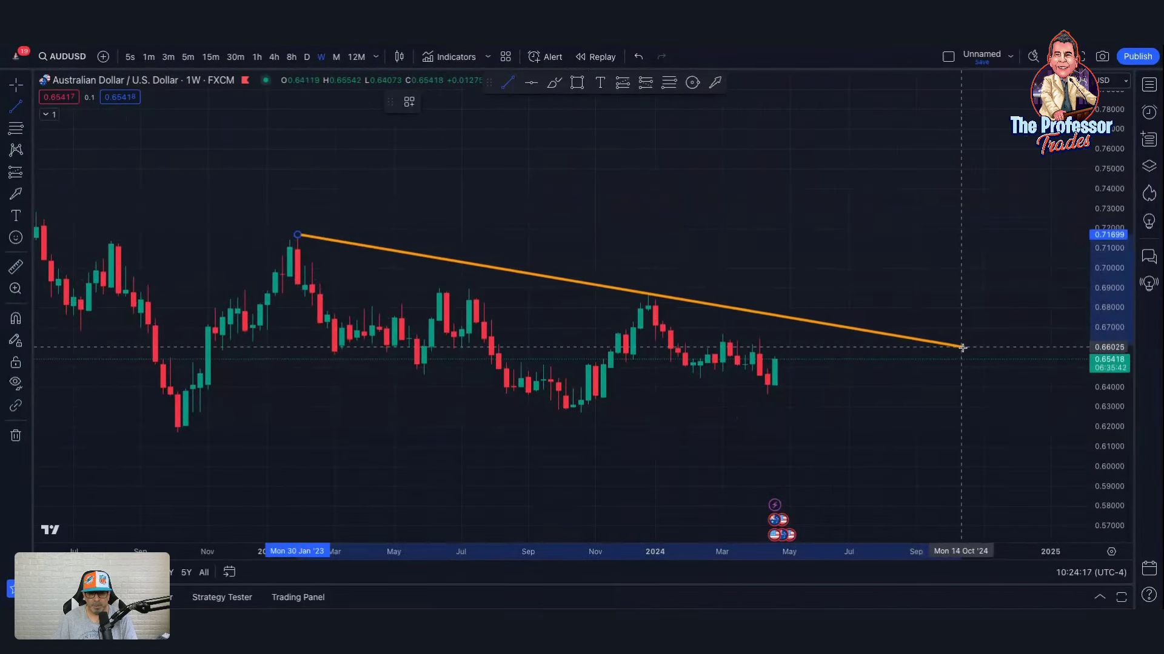
click(982, 350)
scroll(891, 397, down, 4)
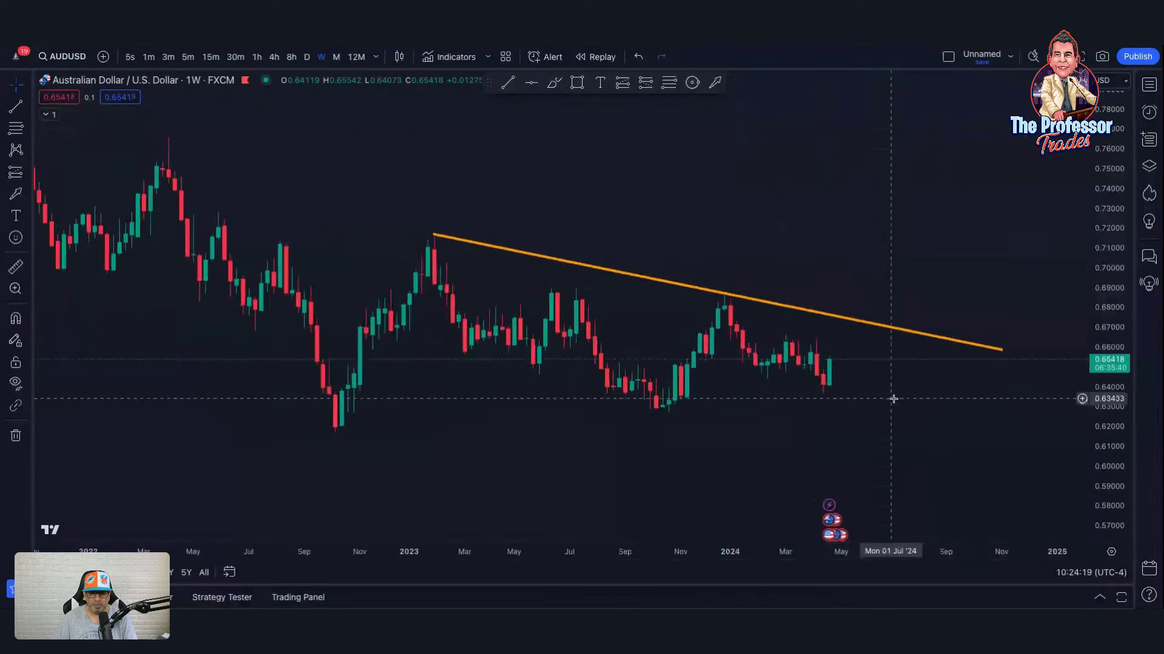
drag(720, 447, 623, 422)
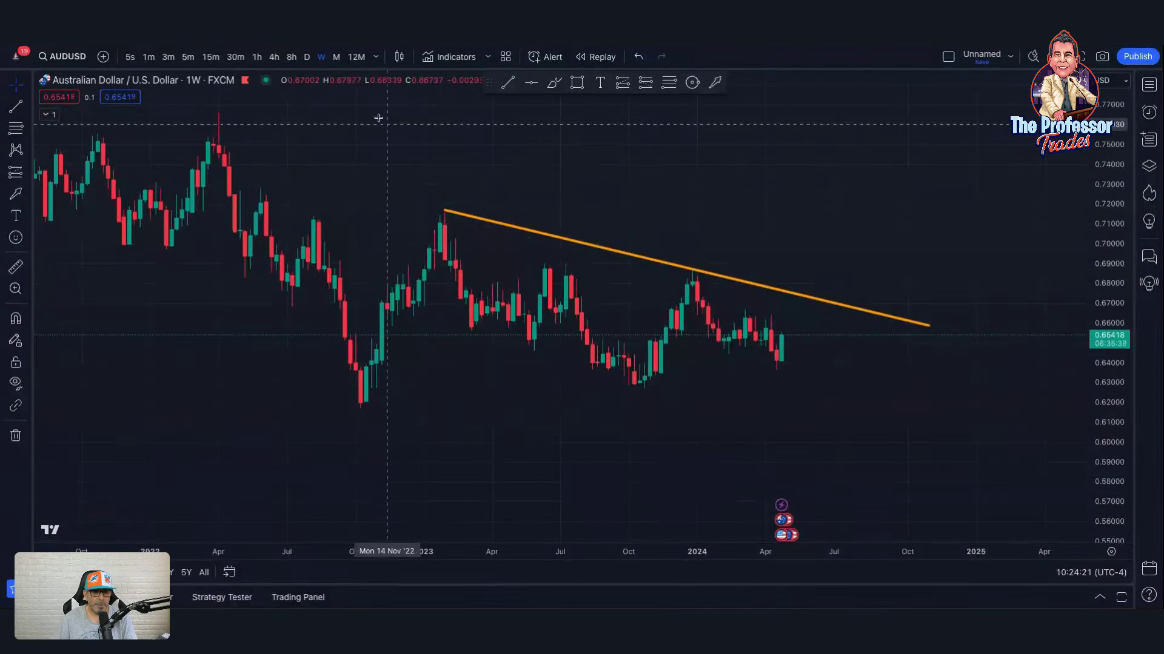
Step: Switch to the daily chart and examine the 2023 to 2024 price action beneath the descending trend line
click(307, 57)
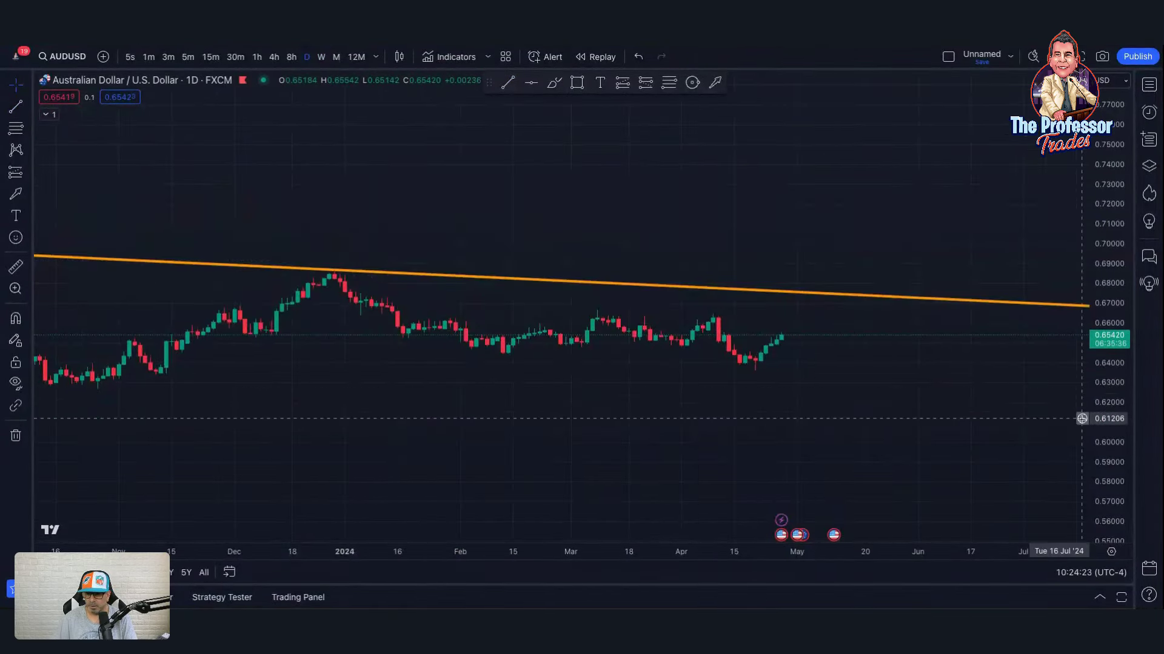
scroll(951, 420, down, 6)
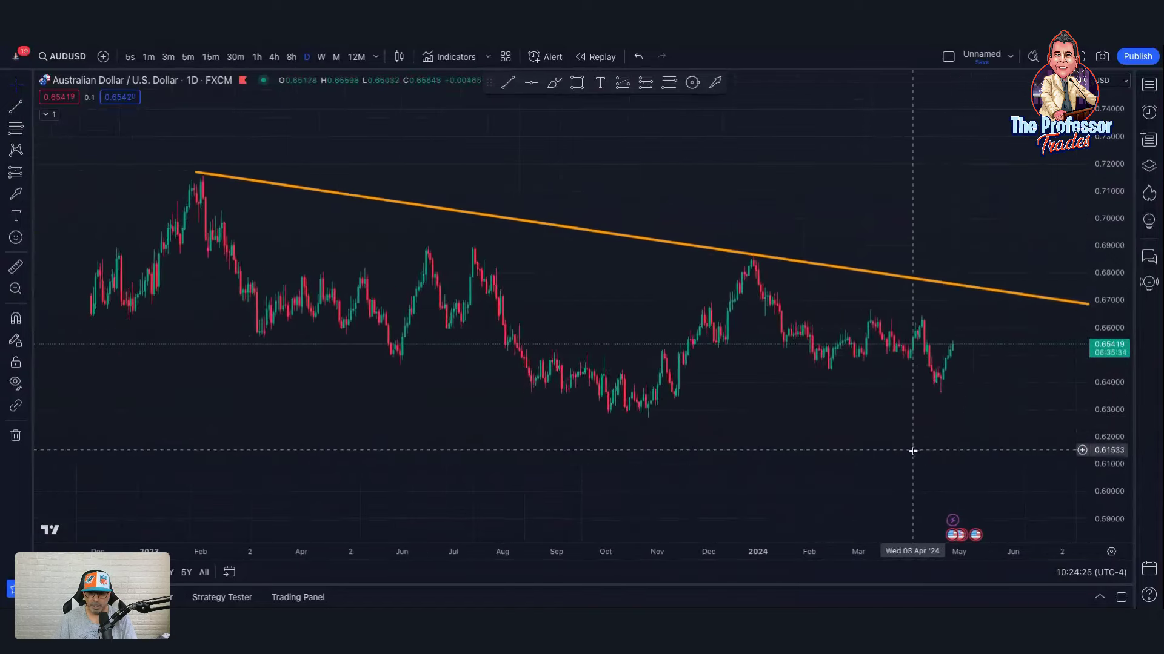
scroll(891, 448, down, 2)
drag(862, 449, 787, 451)
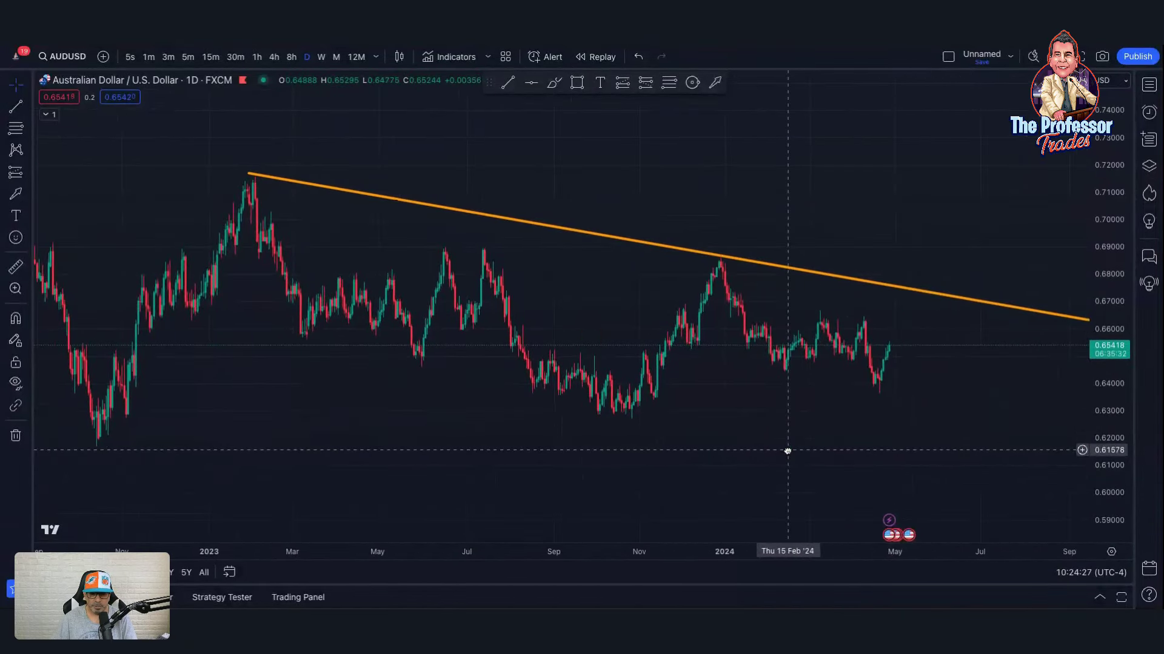
scroll(787, 451, down, 3)
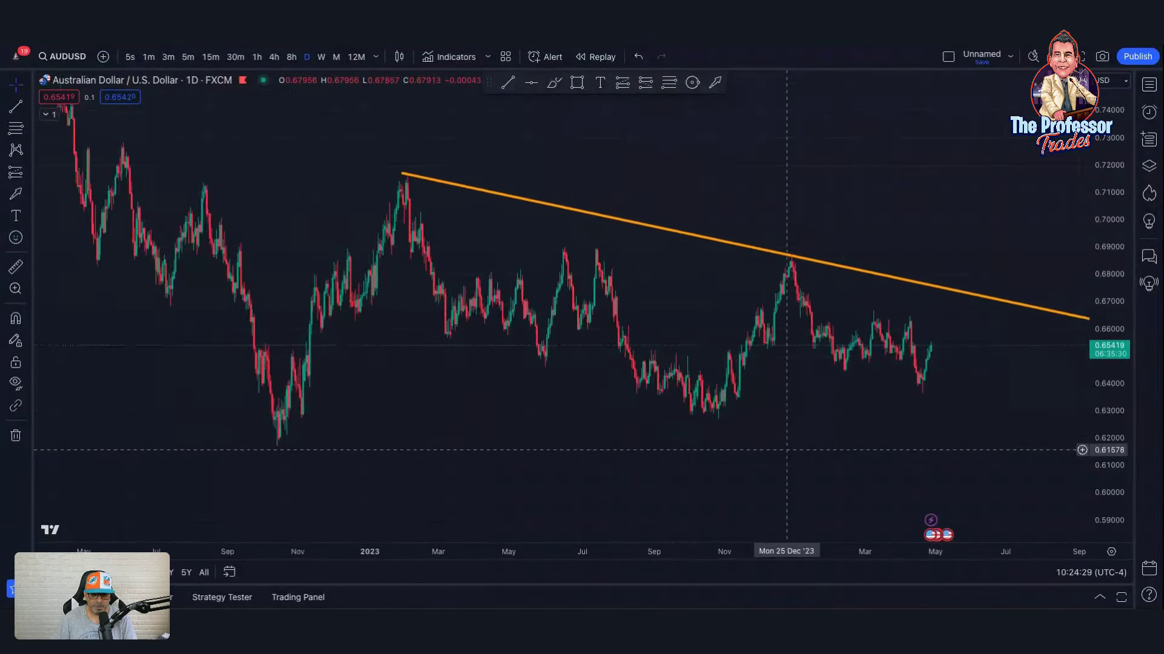
scroll(787, 450, up, 1)
scroll(787, 450, up, 1)
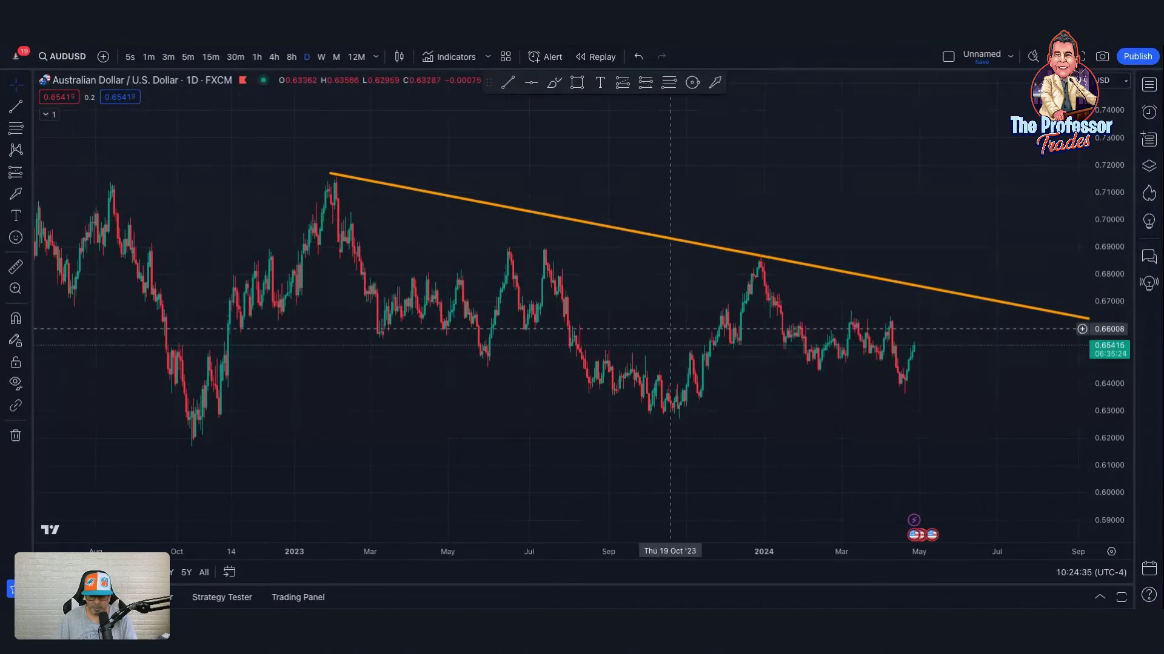
scroll(670, 329, up, 2)
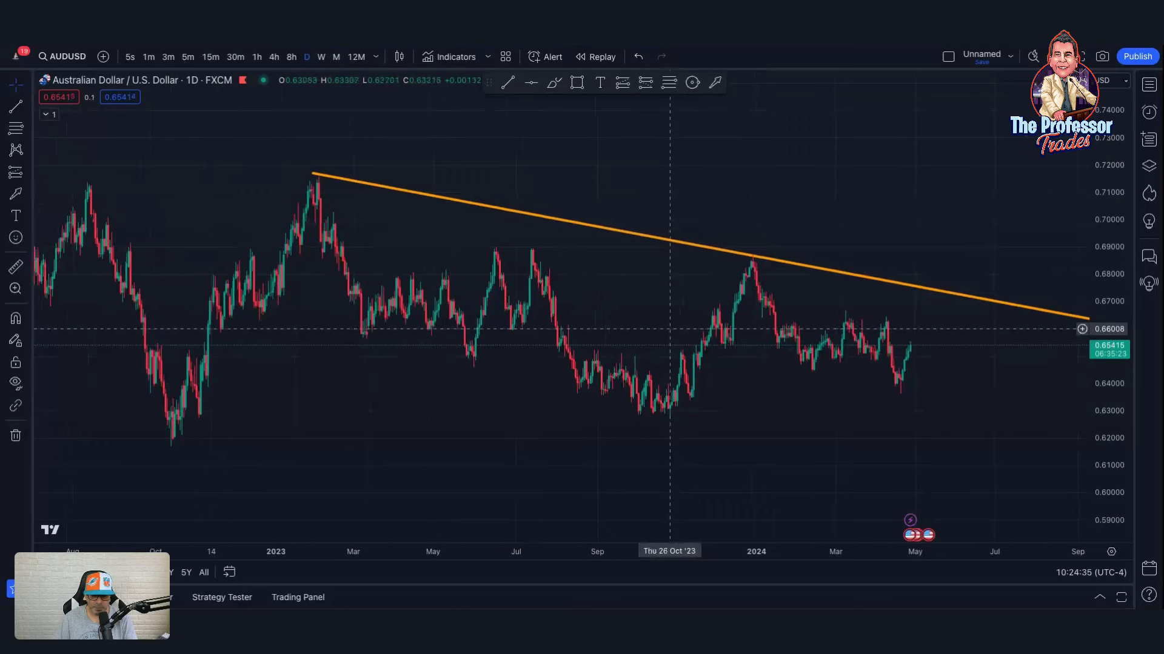
Step: Draw horizontal lines on the daily chart at about 0.71502 on the early-2023 high and about 0.62707 under the October 2023 lows
click(529, 84)
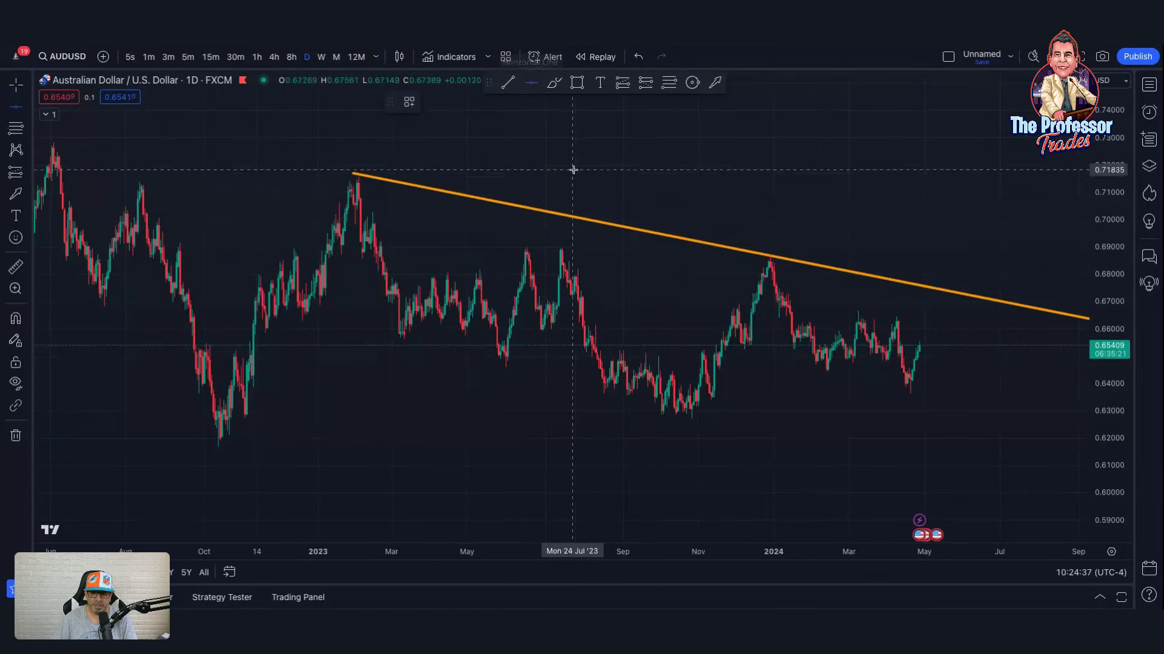
click(649, 180)
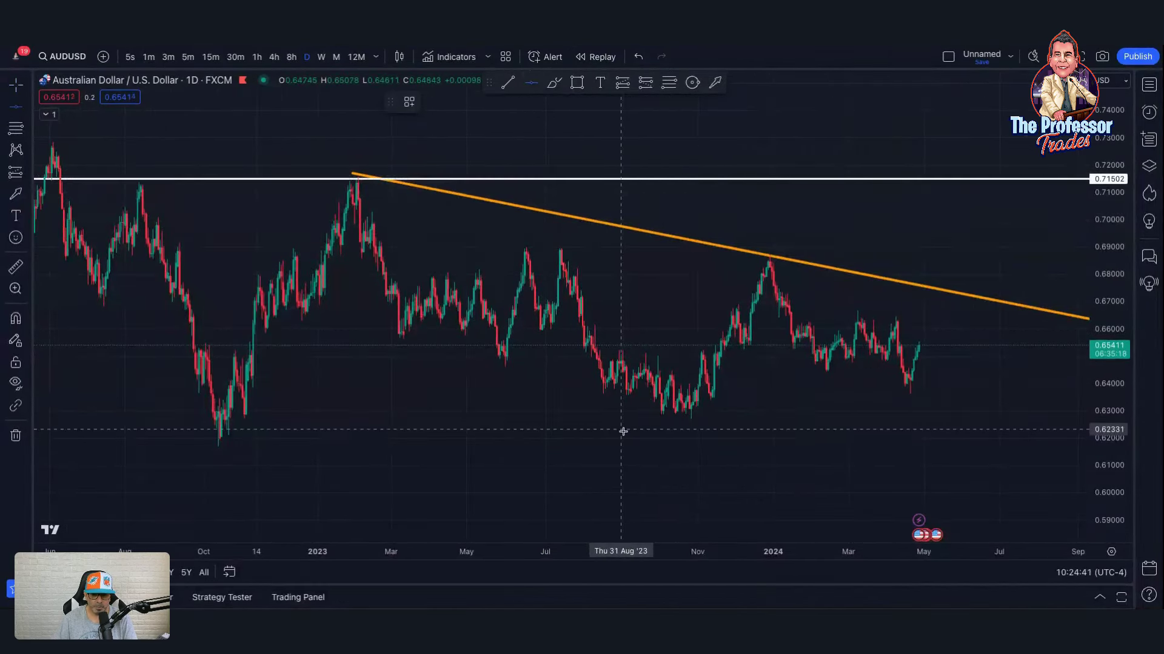
scroll(662, 433, up, 1)
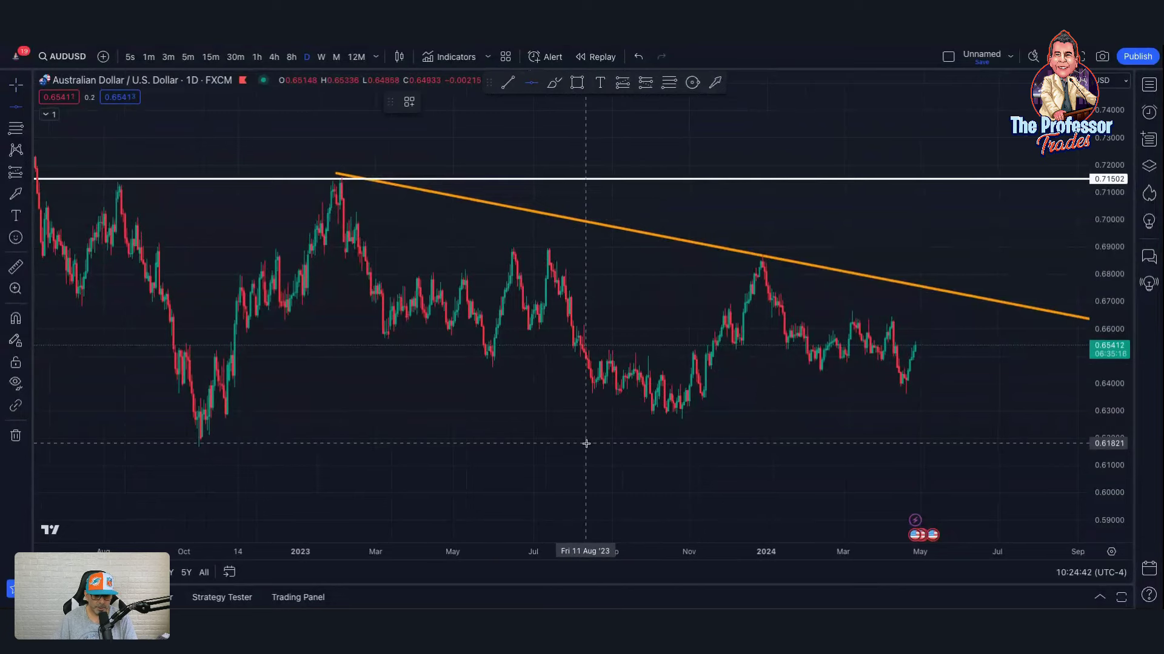
scroll(694, 425, down, 2)
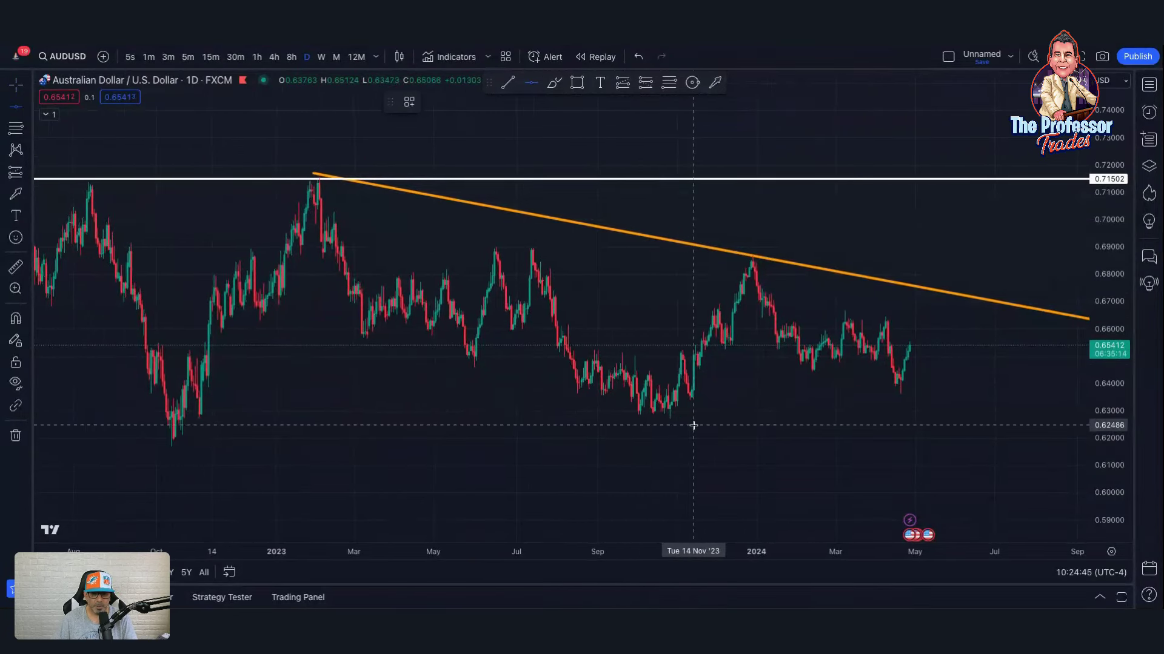
click(691, 420)
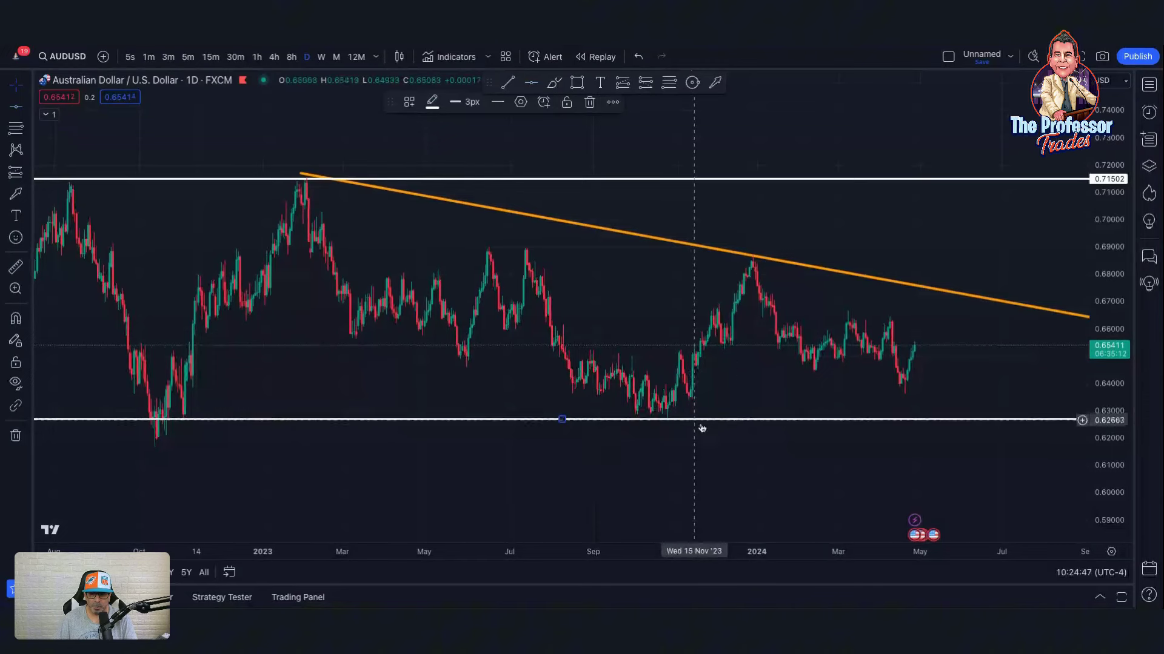
scroll(738, 441, up, 1)
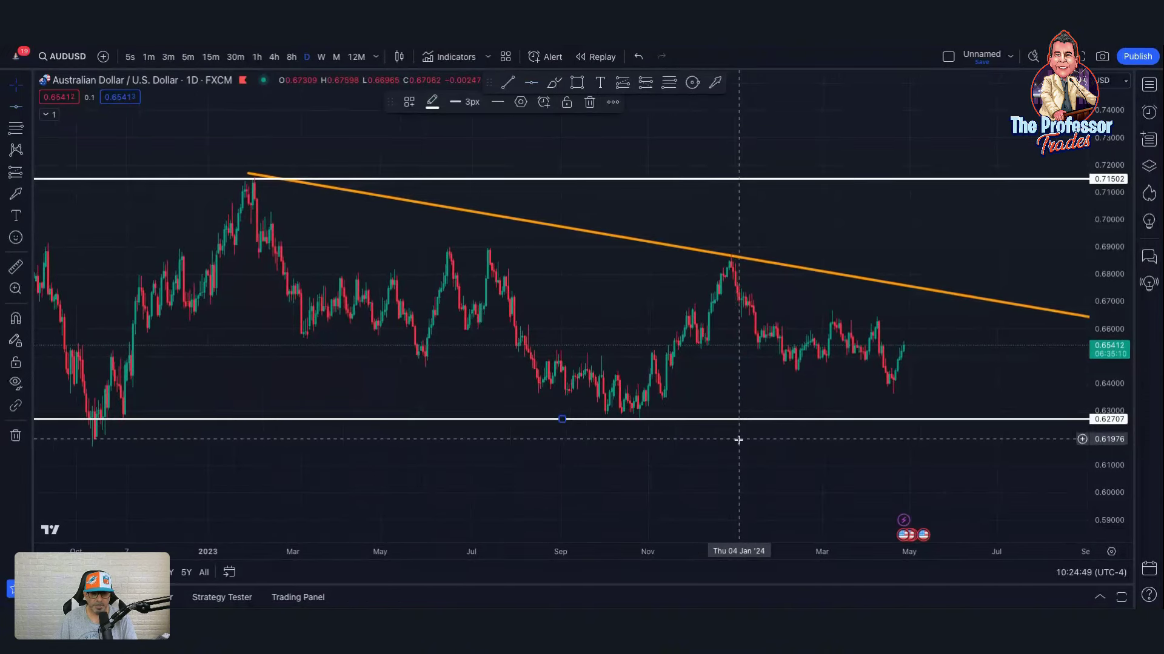
scroll(751, 440, down, 3)
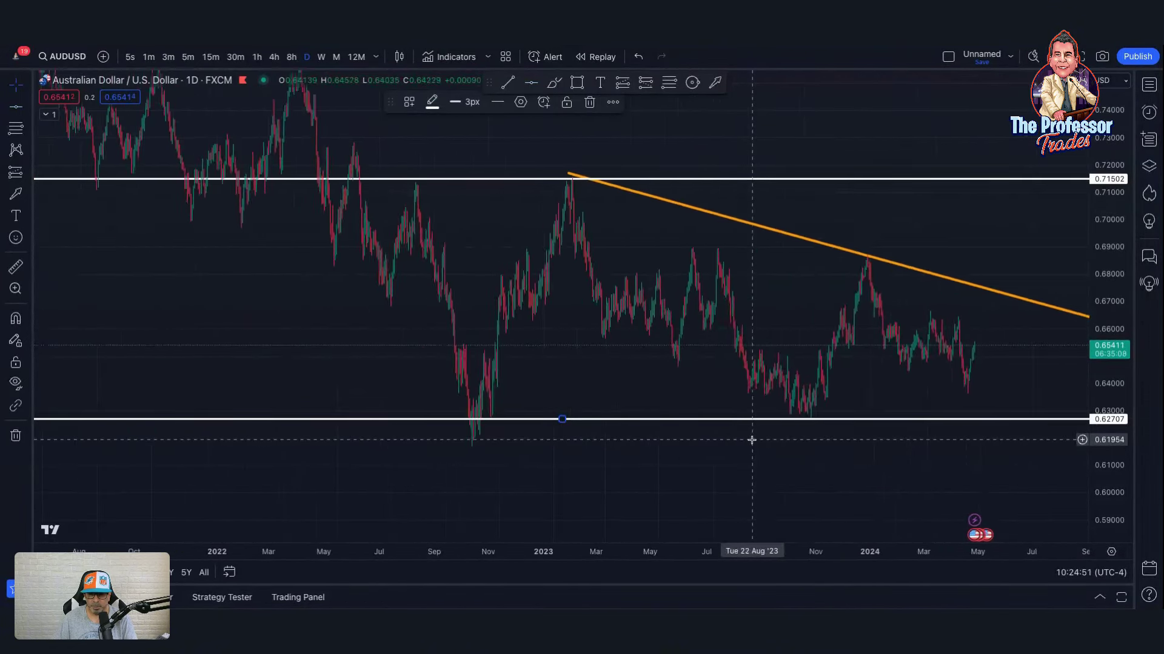
scroll(751, 440, up, 2)
scroll(811, 453, up, 2)
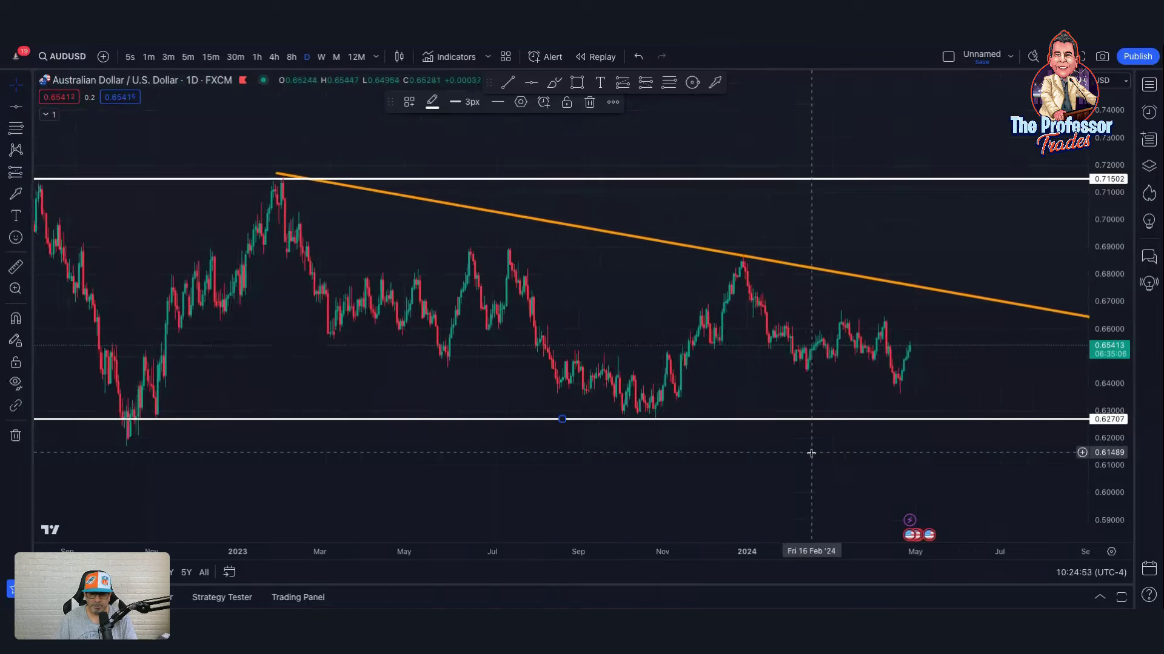
Step: Draw a horizontal line at about 0.65167 between the two outer levels and examine the latest daily candles around it
click(529, 83)
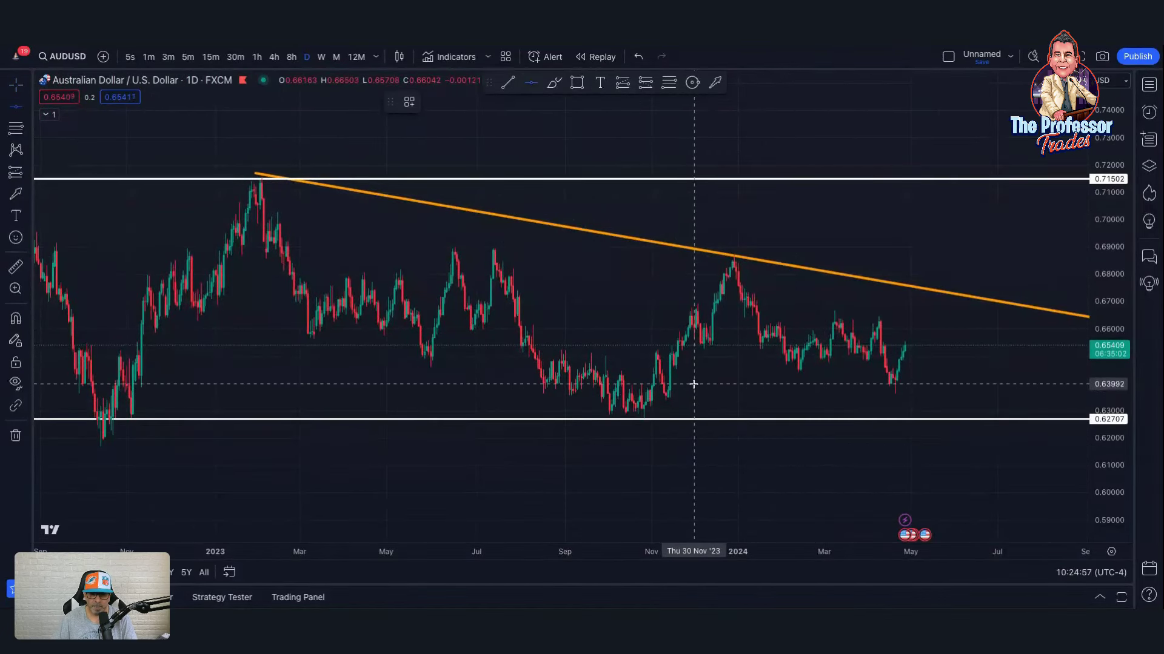
click(692, 352)
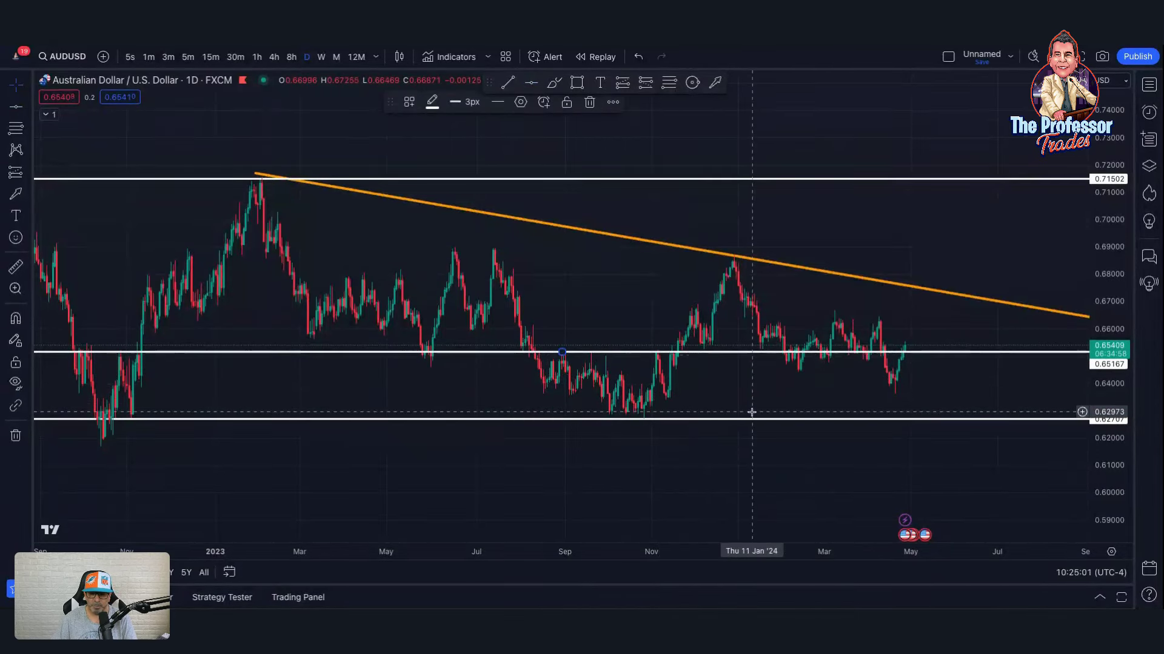
scroll(750, 411, up, 2)
scroll(752, 412, up, 1)
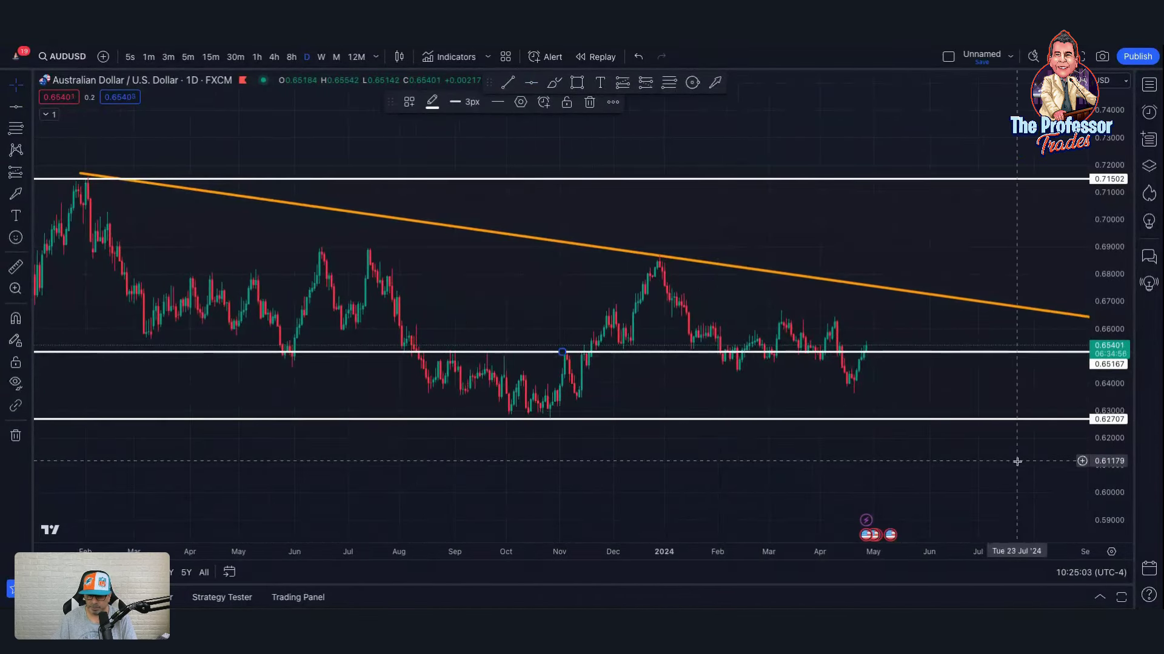
drag(1094, 473, 1018, 410)
scroll(997, 415, up, 3)
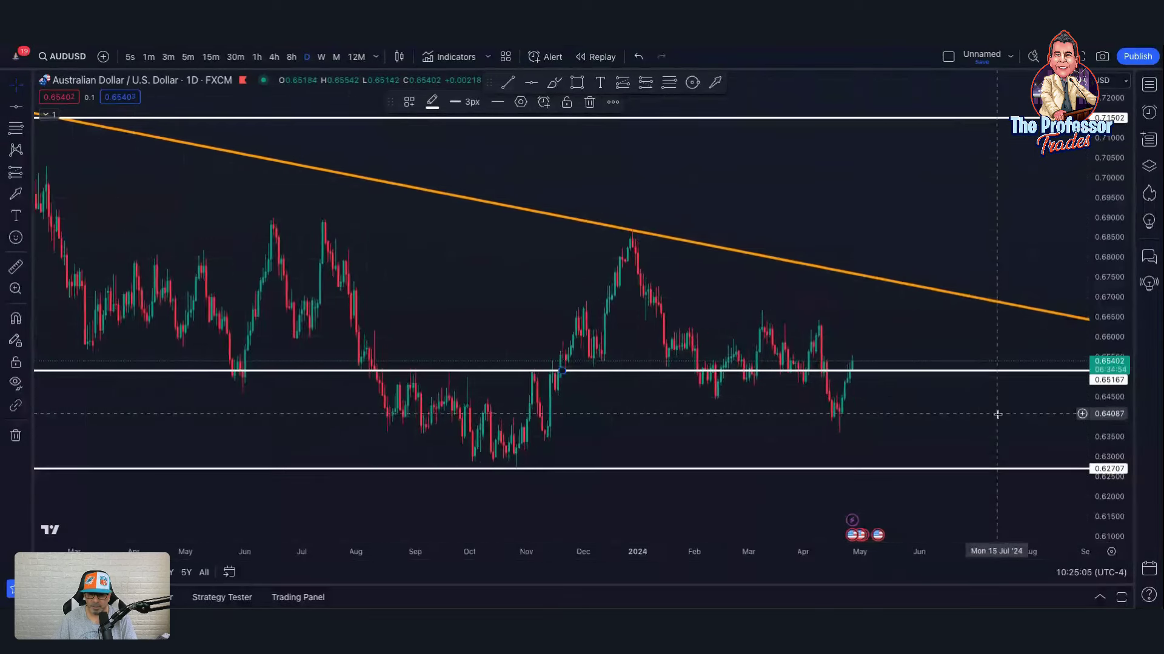
scroll(998, 414, up, 2)
drag(1098, 479, 862, 449)
scroll(853, 448, up, 1)
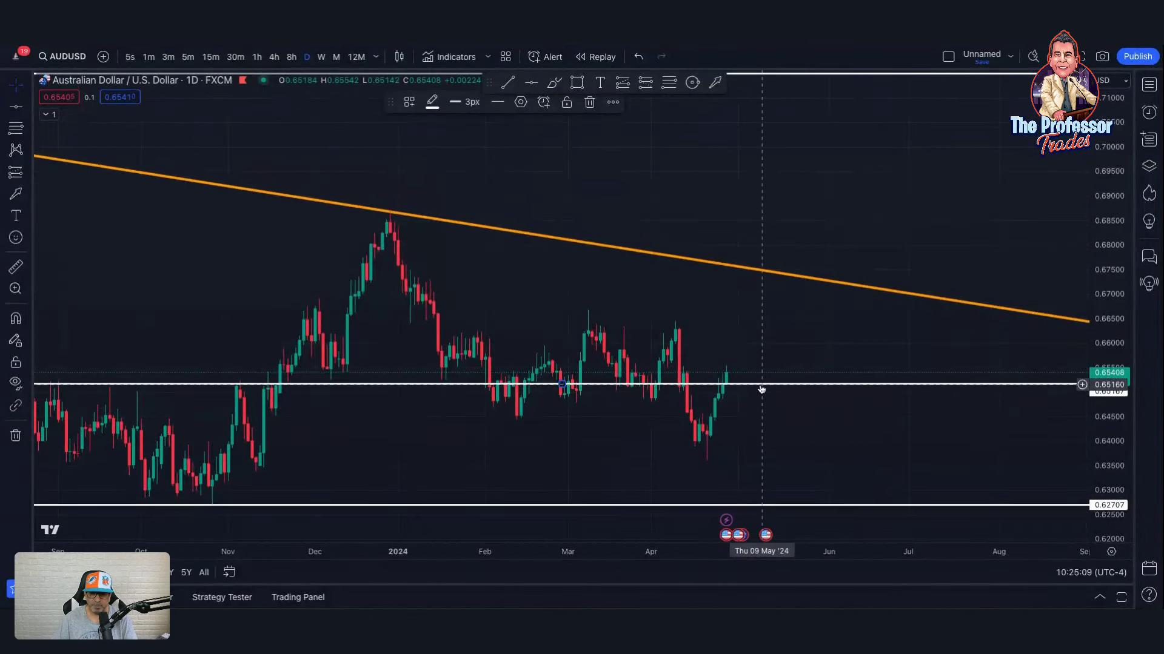
Step: Switch to the eight-hour chart and lower the middle horizontal line to about 0.64765, near the February to April 2024 lows
click(293, 58)
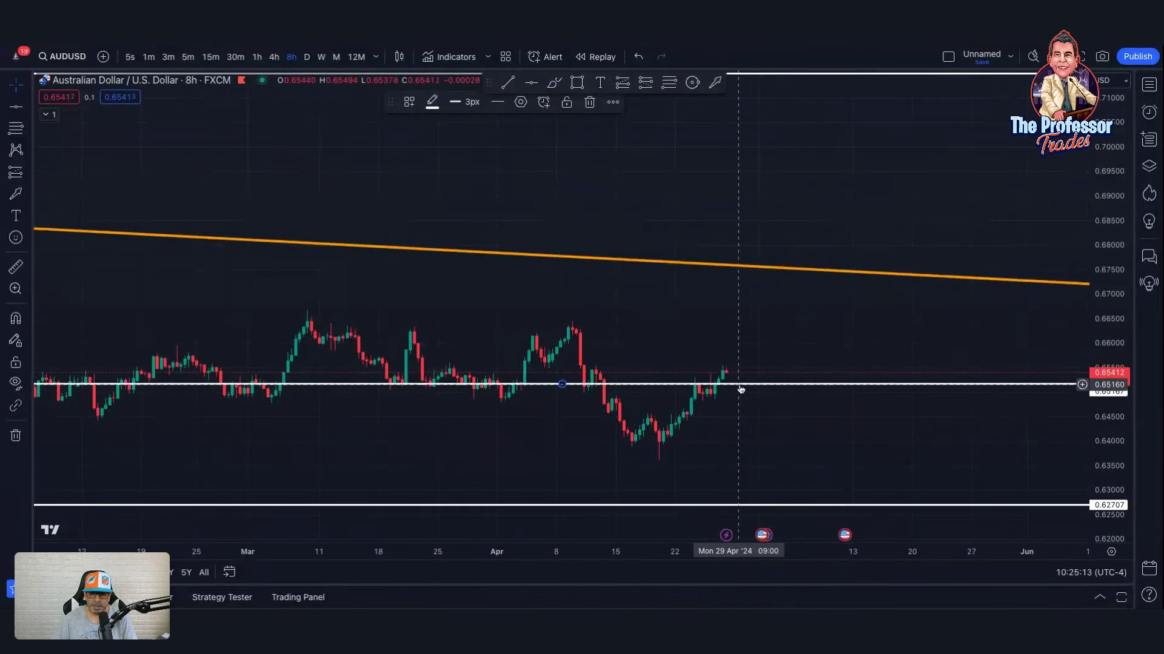
drag(740, 391, 774, 408)
scroll(667, 425, down, 4)
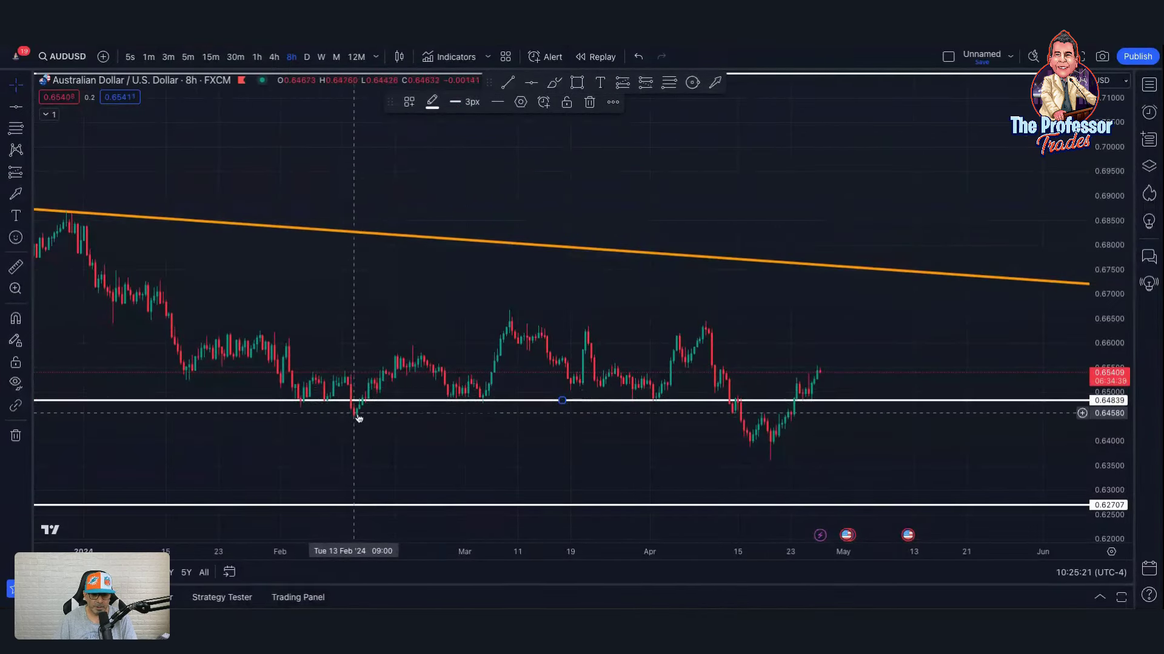
drag(388, 407, 280, 406)
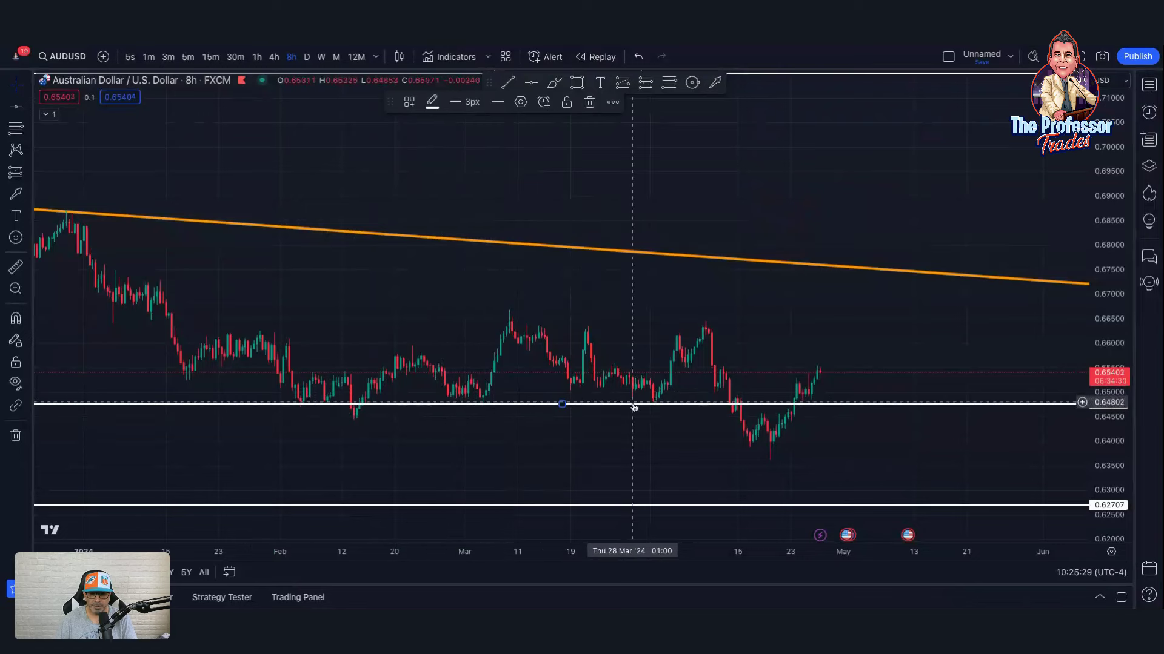
scroll(726, 465, up, 3)
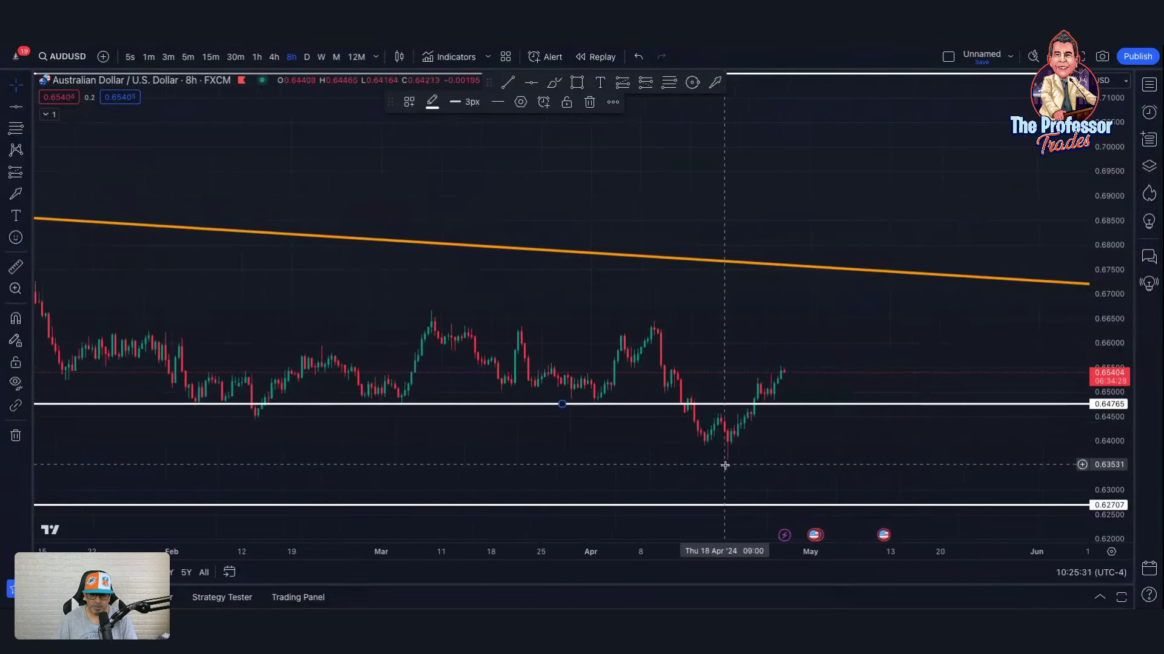
scroll(820, 468, down, 5)
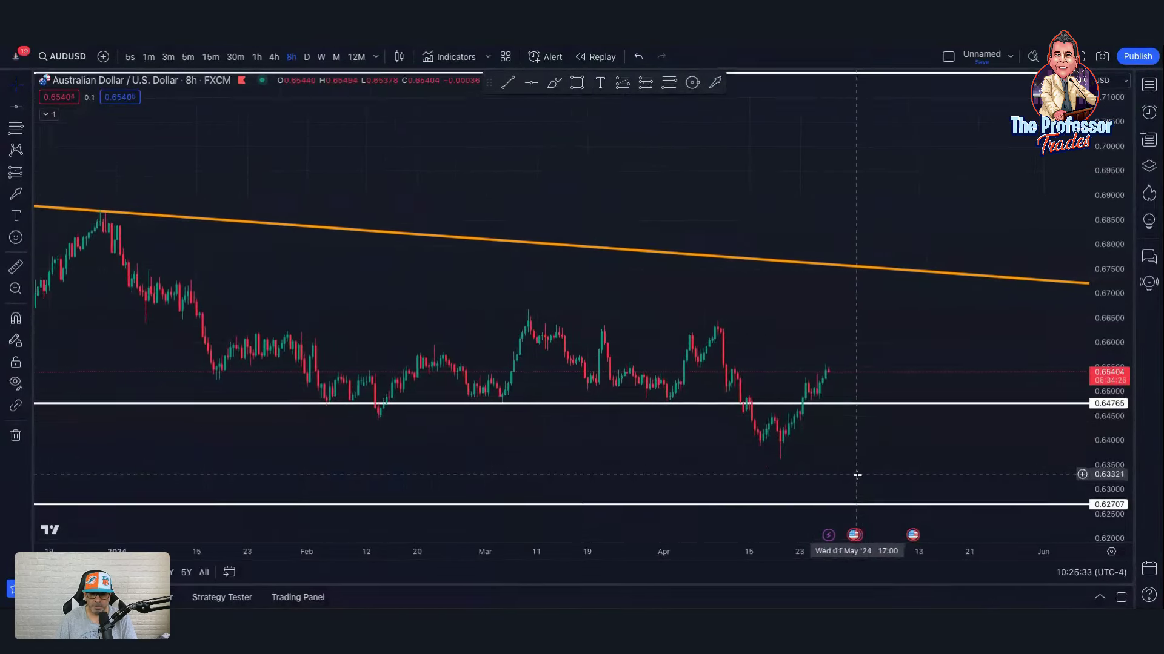
scroll(832, 459, down, 3)
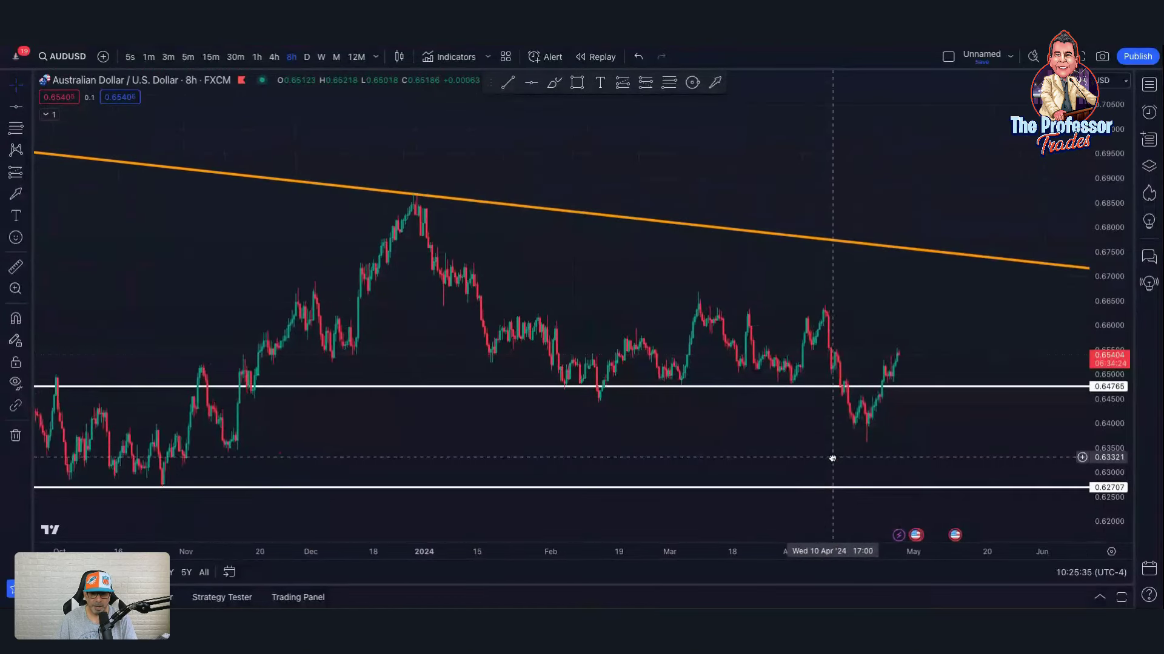
scroll(892, 456, up, 3)
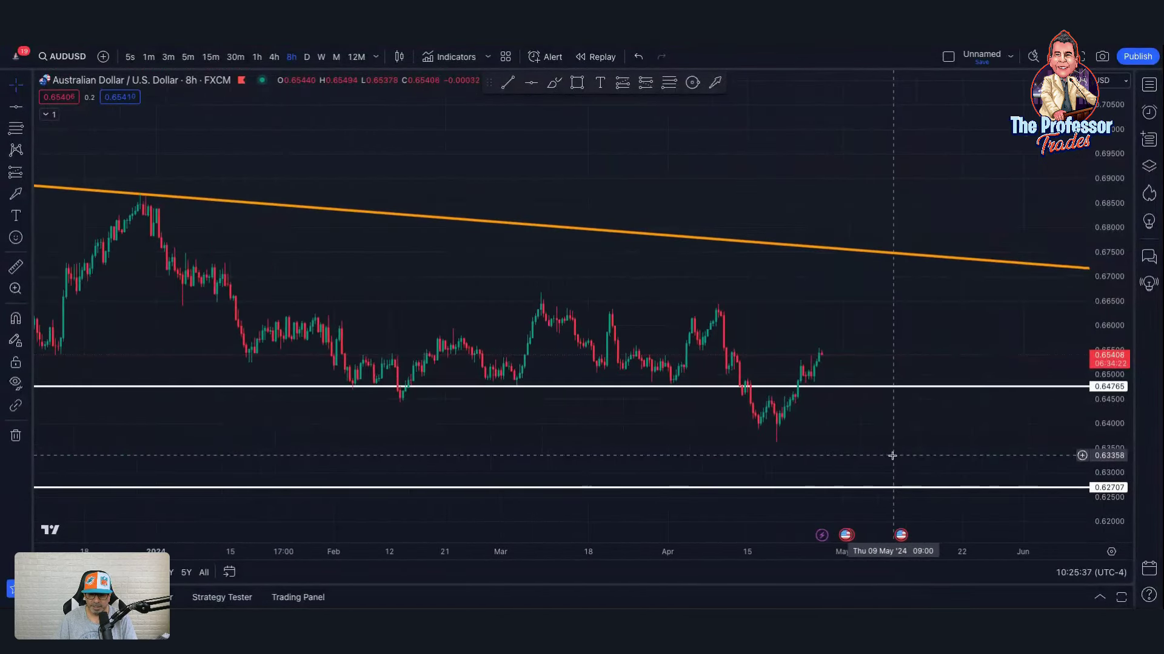
Step: Draw a horizontal line at about 0.63605 along the April 2024 low on the eight-hour chart
click(531, 82)
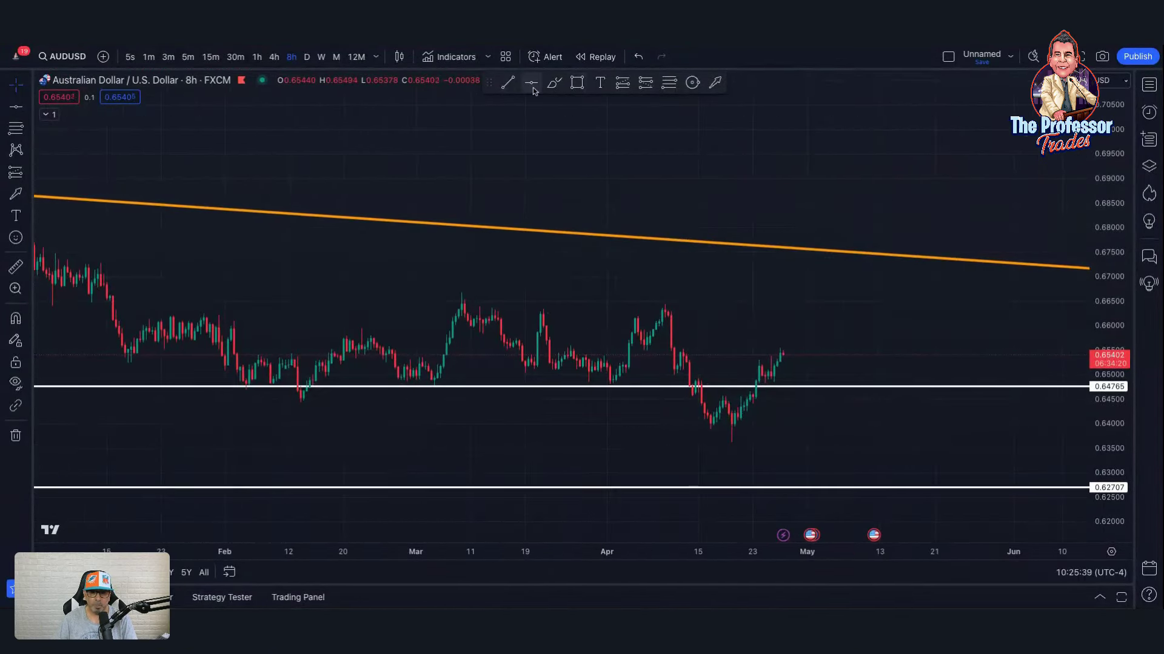
click(779, 444)
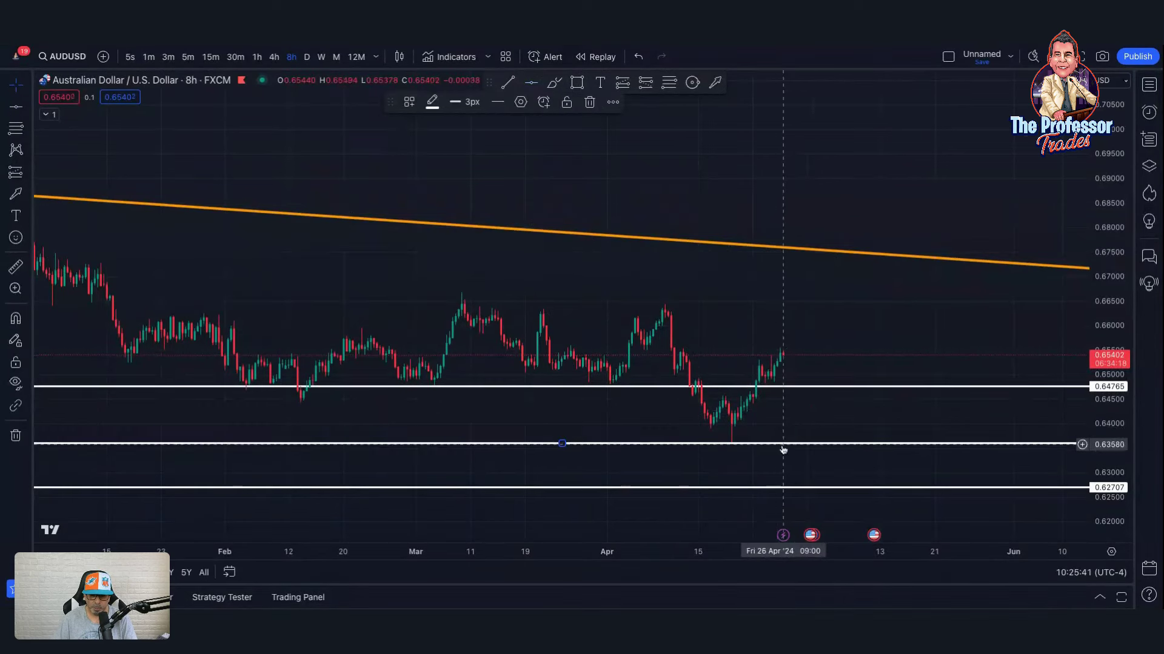
scroll(798, 453, up, 1)
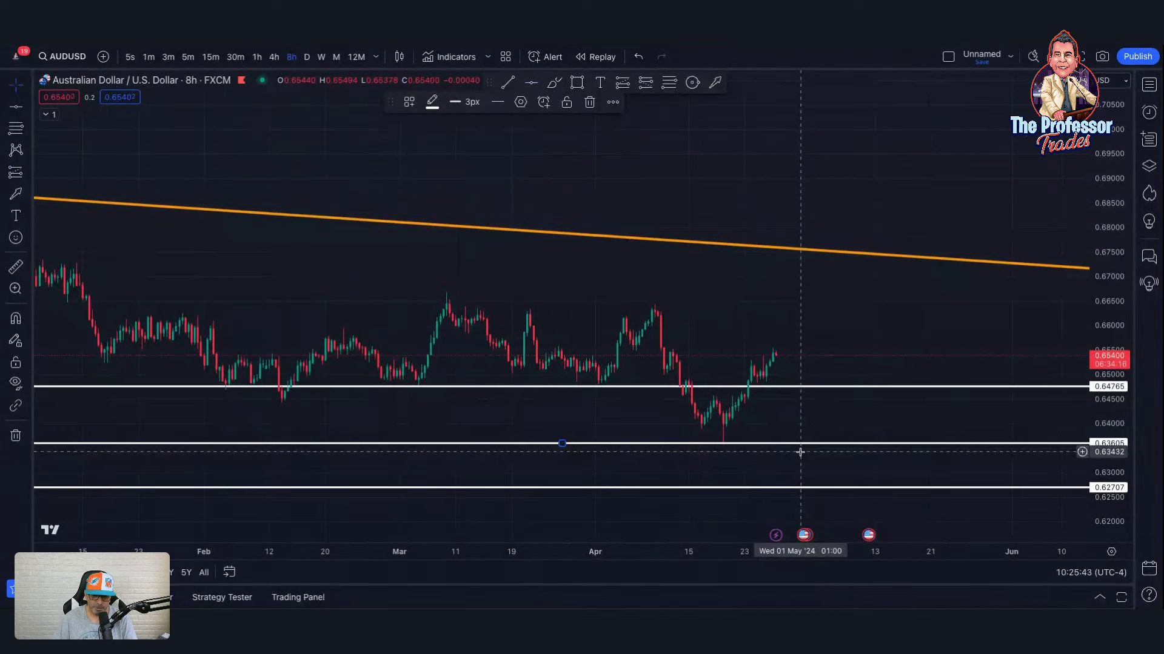
scroll(800, 452, down, 2)
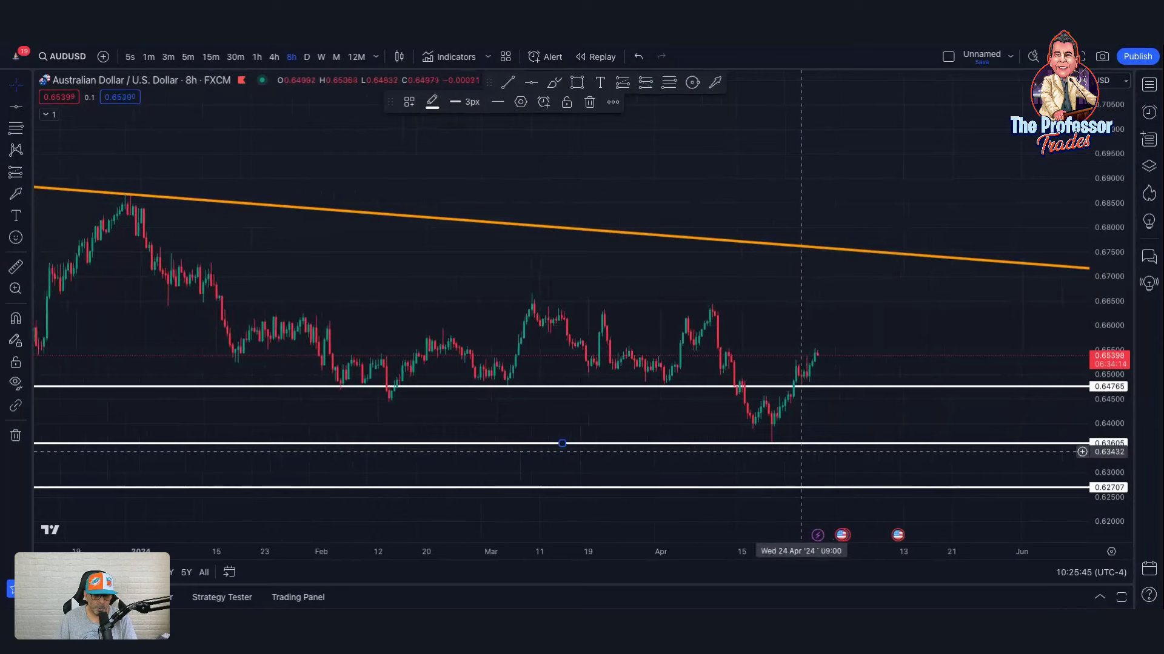
scroll(800, 452, down, 1)
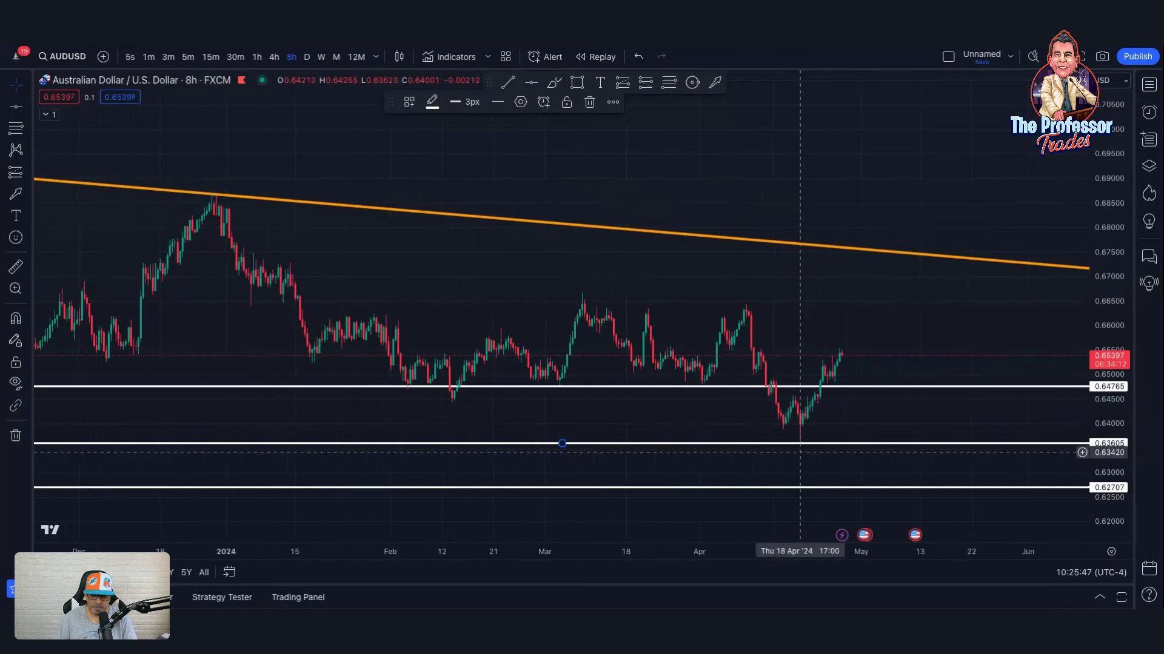
scroll(817, 428, up, 1)
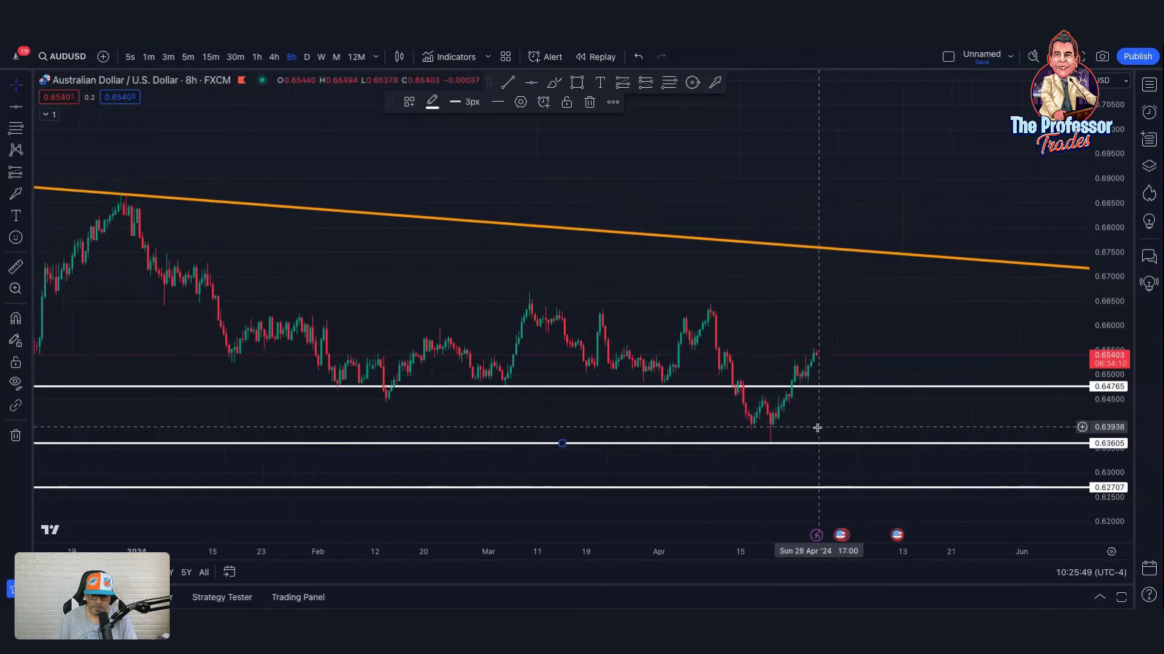
scroll(816, 428, up, 3)
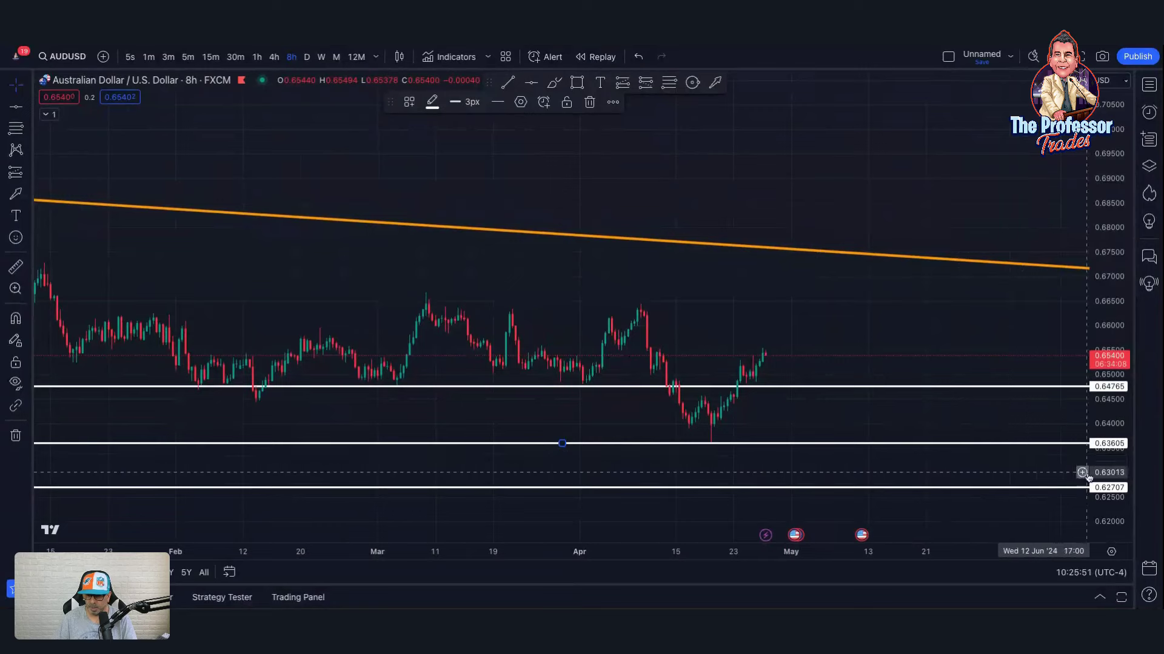
Step: Draw a circle around the pullback candles of 24 to 25 April on the 0.64765 line and shift its centre to about 0.64816
drag(1087, 477, 1087, 452)
scroll(984, 446, up, 1)
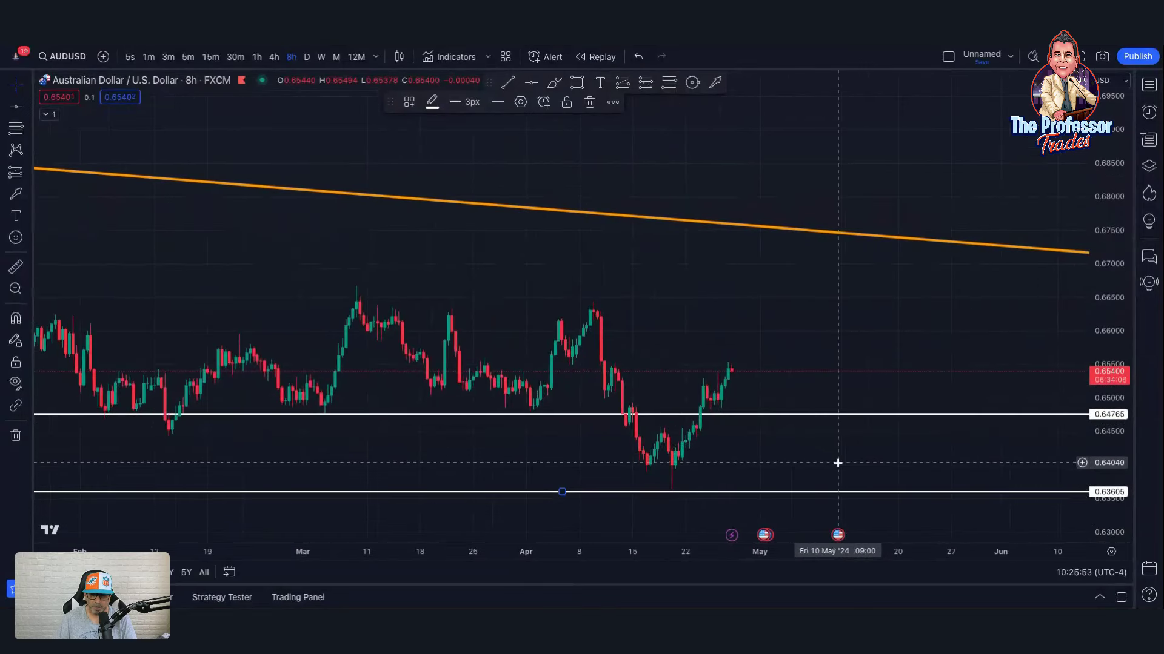
drag(837, 463, 829, 400)
scroll(830, 401, up, 2)
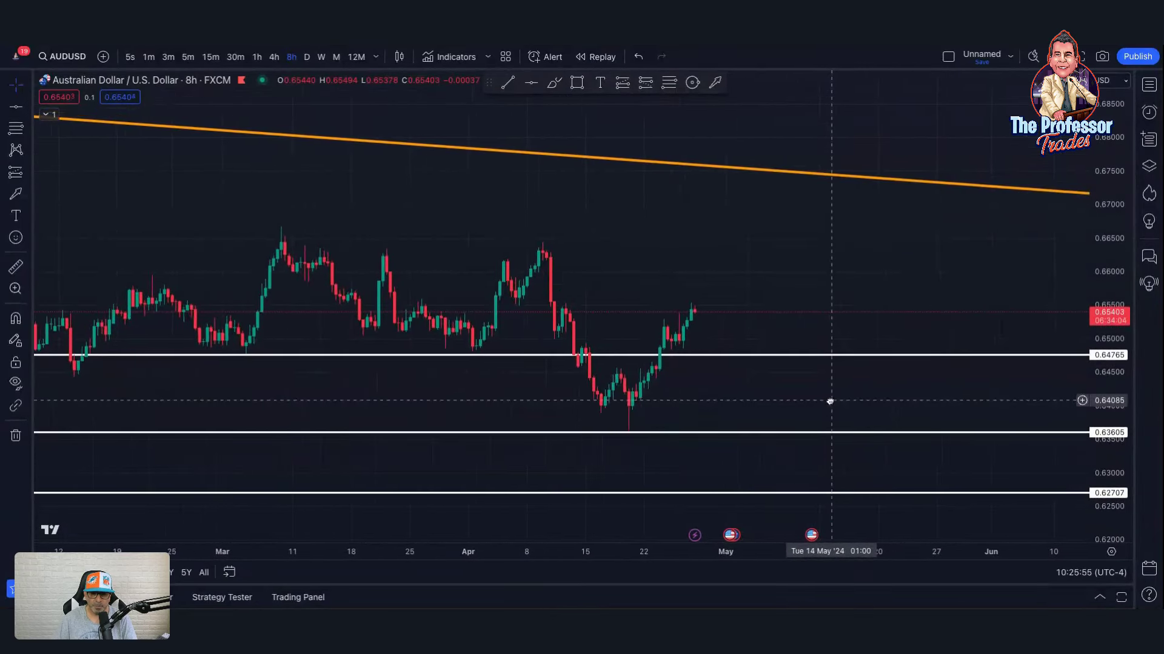
scroll(829, 401, up, 2)
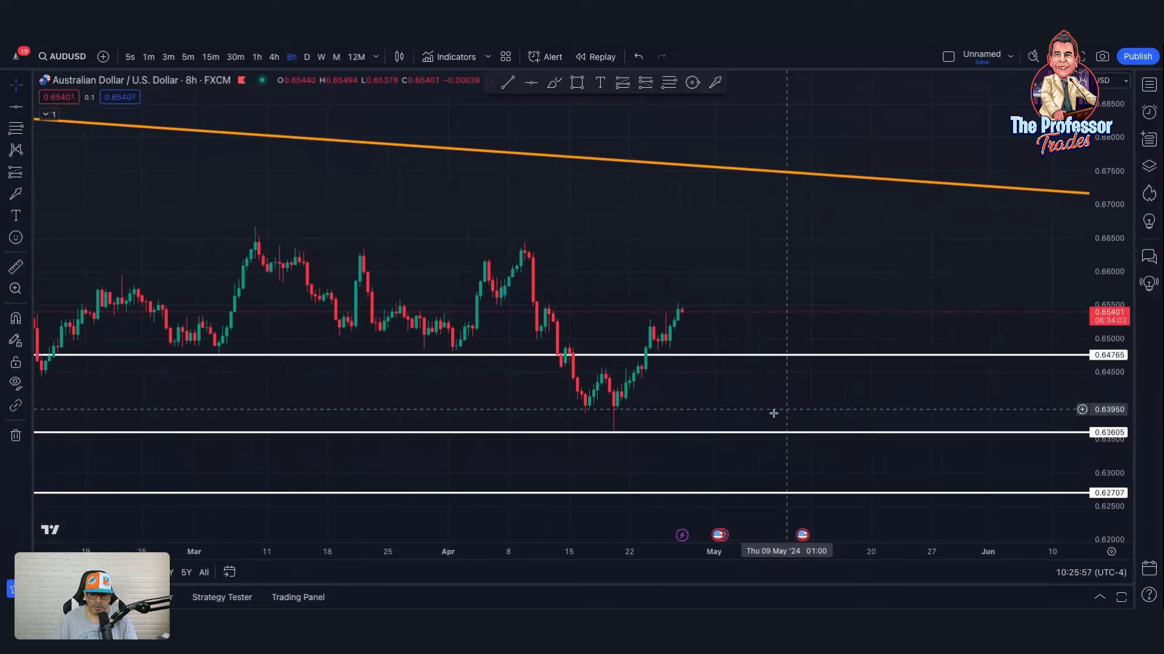
click(691, 84)
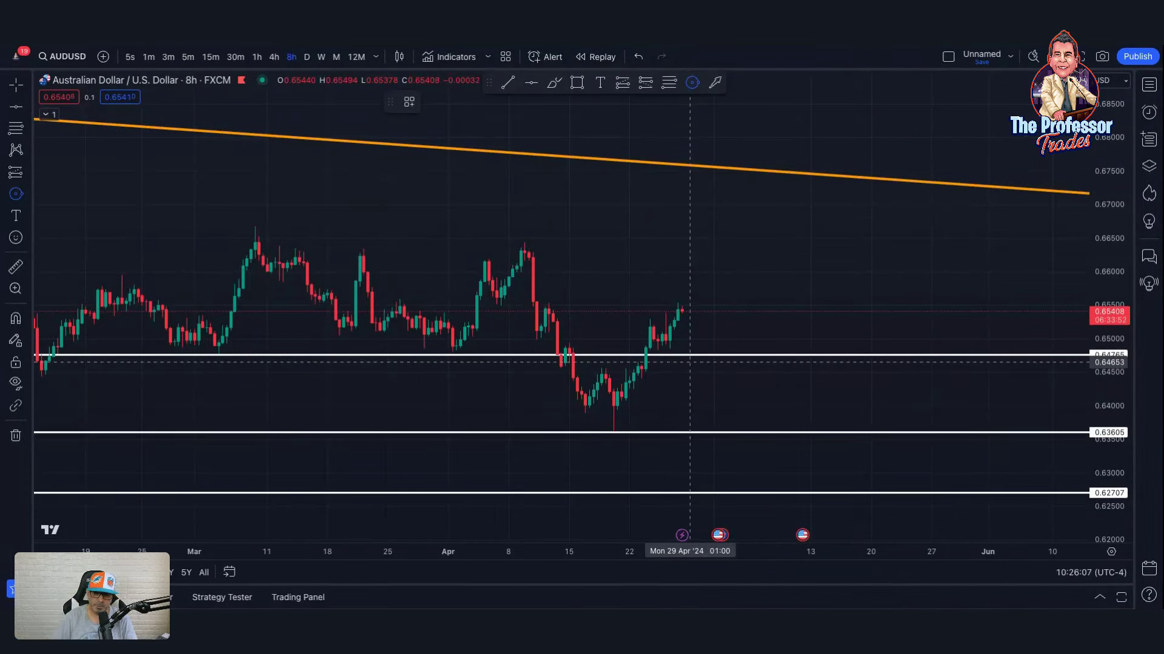
scroll(690, 362, up, 1)
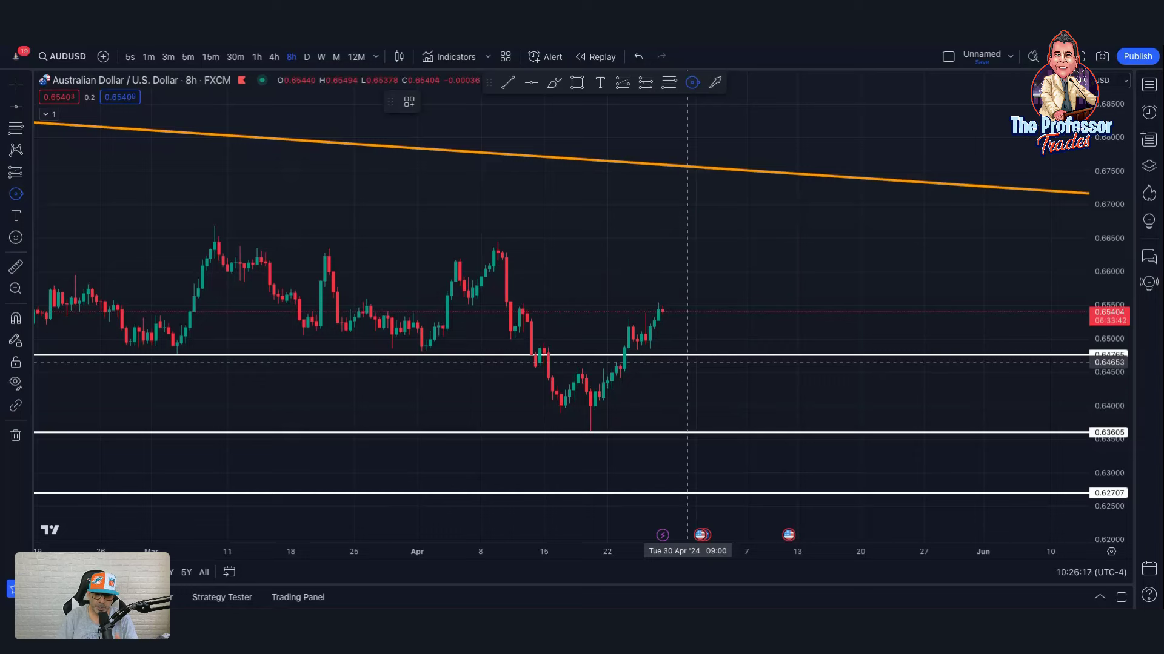
click(635, 348)
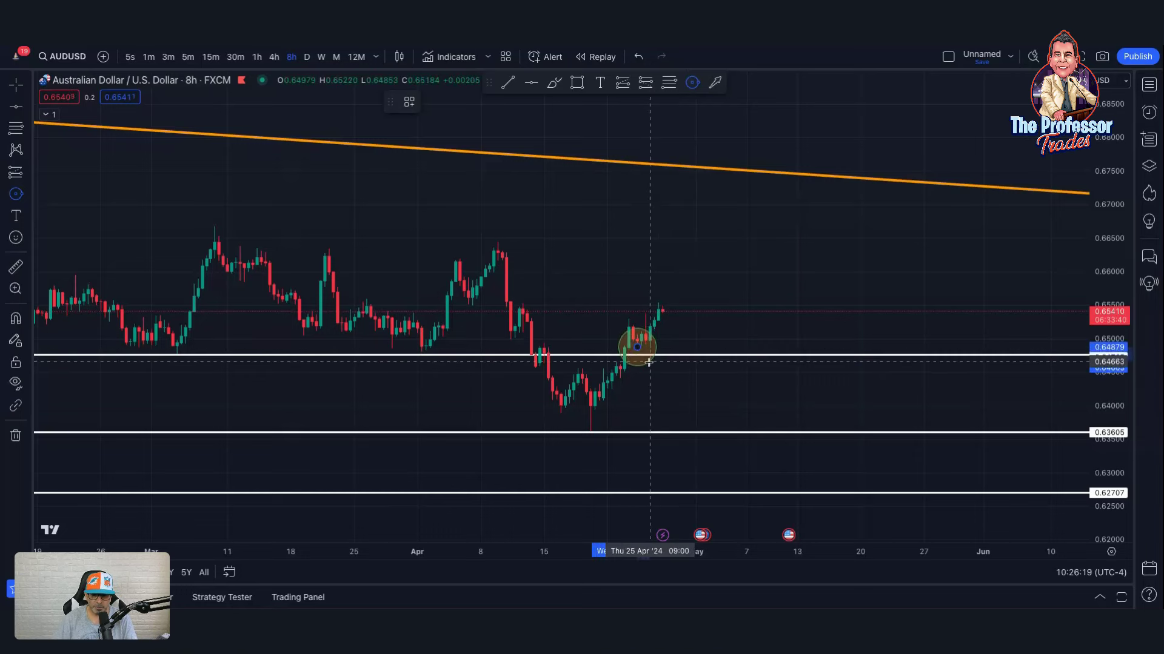
mouse_move(637, 349)
mouse_down()
mouse_move(643, 341)
mouse_move(630, 339)
mouse_move(658, 321)
mouse_move(621, 333)
mouse_move(637, 350)
mouse_move(667, 312)
mouse_move(642, 348)
mouse_up()
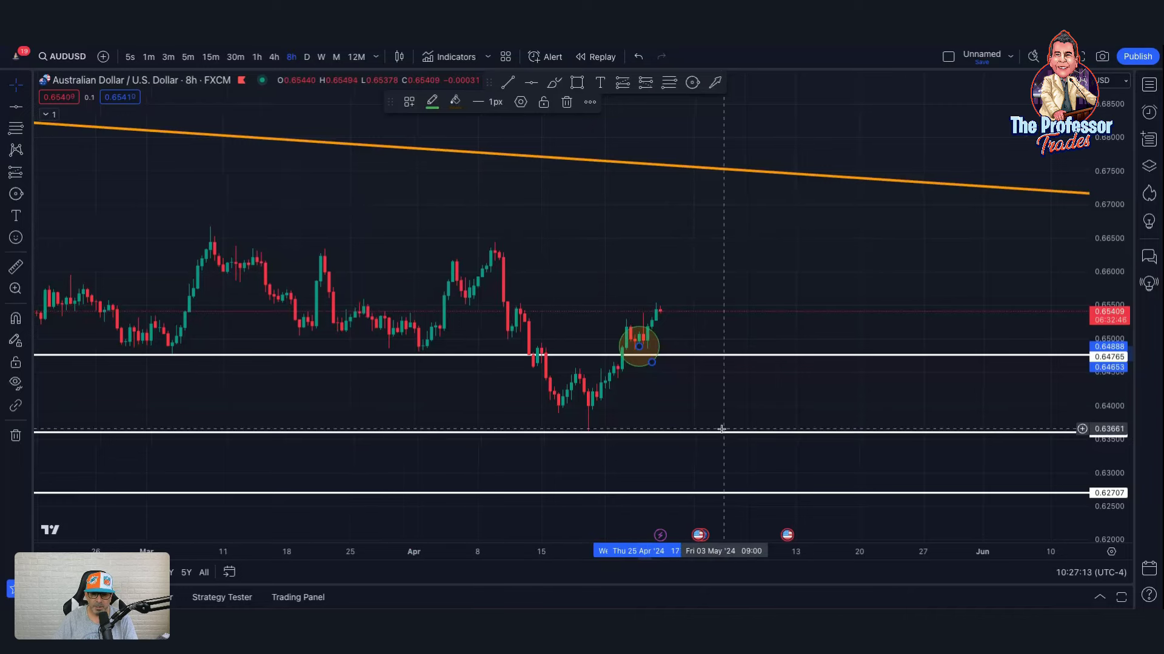
scroll(583, 350, up, 1)
mouse_move(642, 348)
mouse_down()
mouse_move(569, 340)
mouse_move(585, 343)
mouse_move(575, 354)
mouse_up()
scroll(646, 390, left, 3)
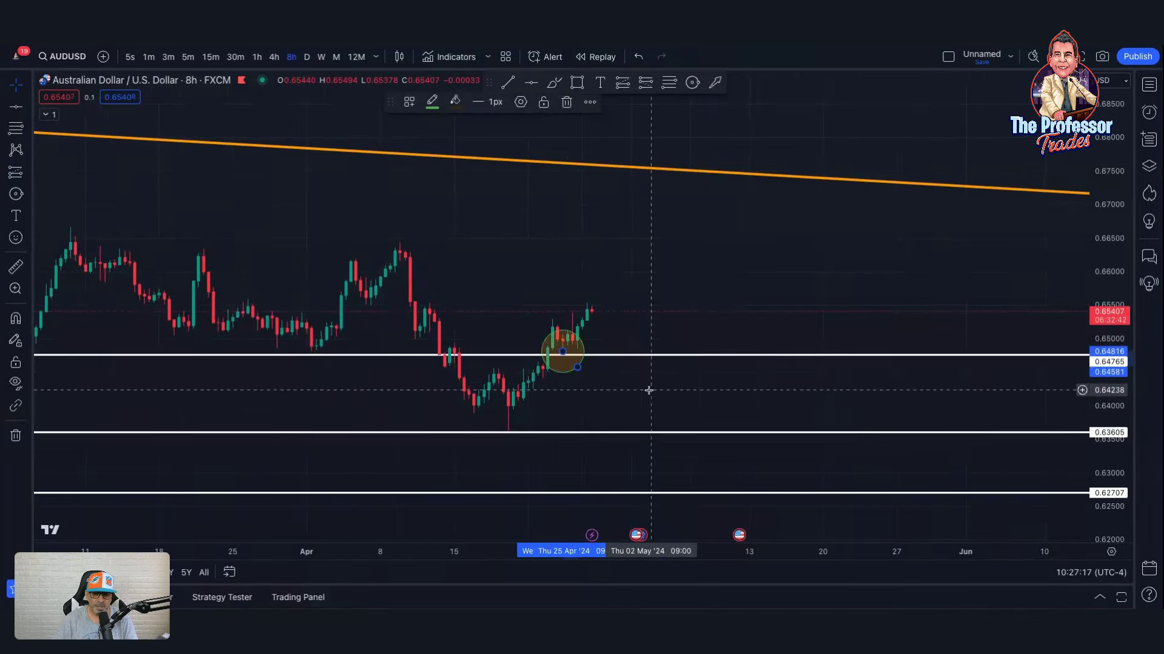
click(690, 401)
Step: Expand the collapsed indicator legend and unhide the SAR indicator on the eight-hour chart
scroll(739, 413, up, 4)
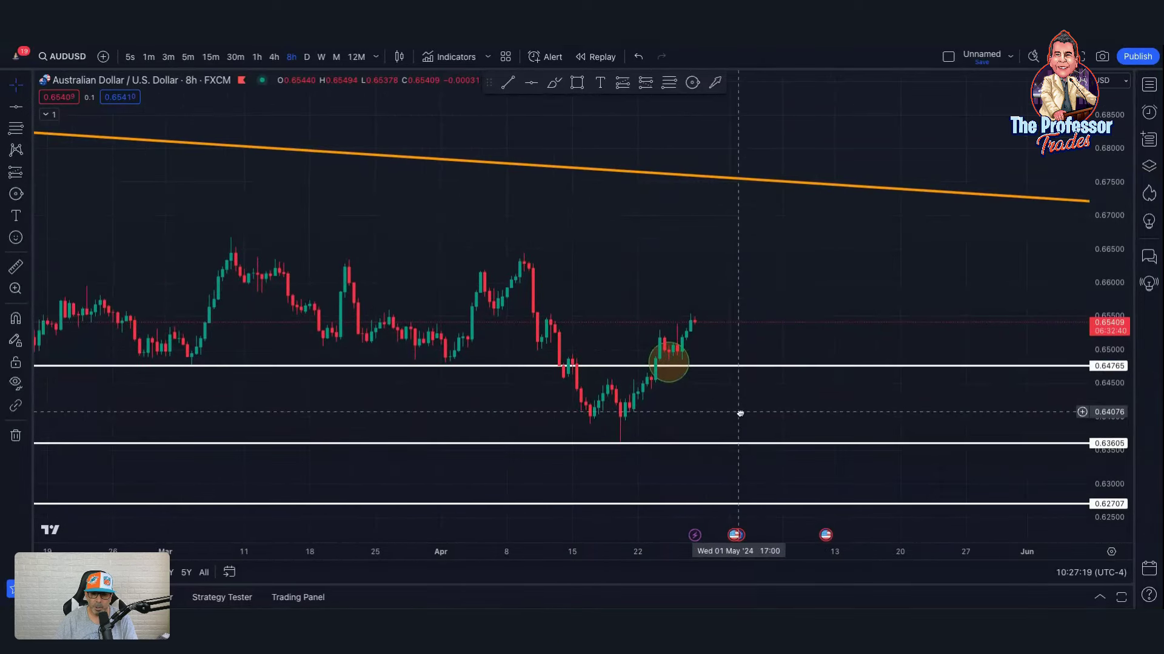
scroll(740, 412, up, 3)
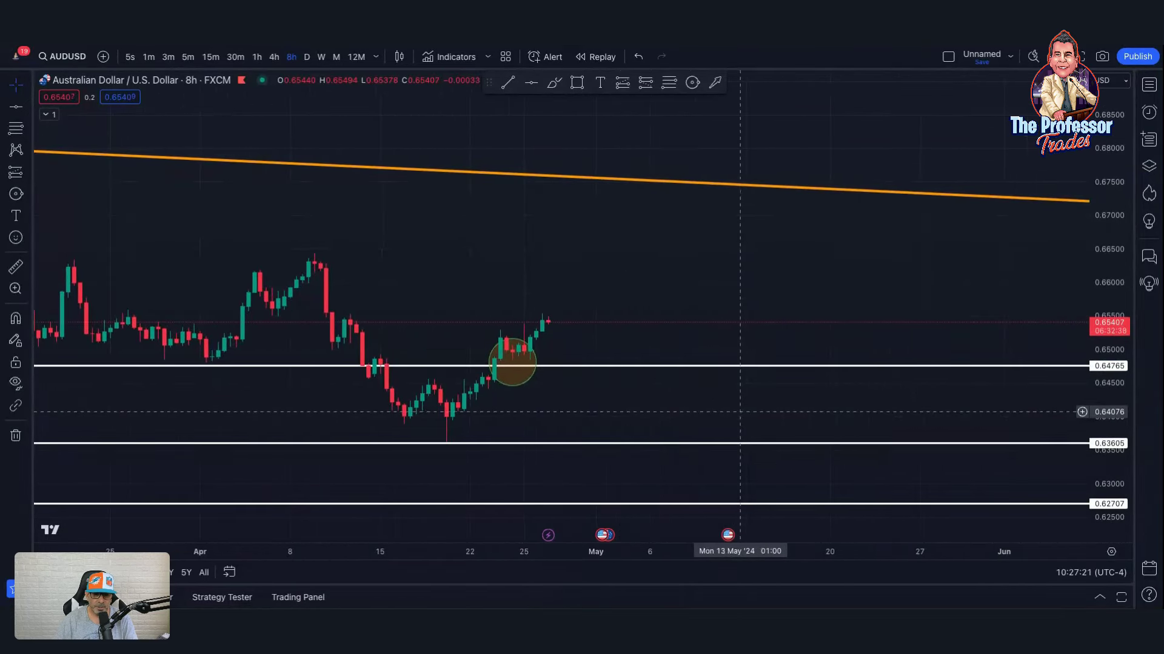
drag(610, 408, 837, 441)
scroll(837, 441, up, 4)
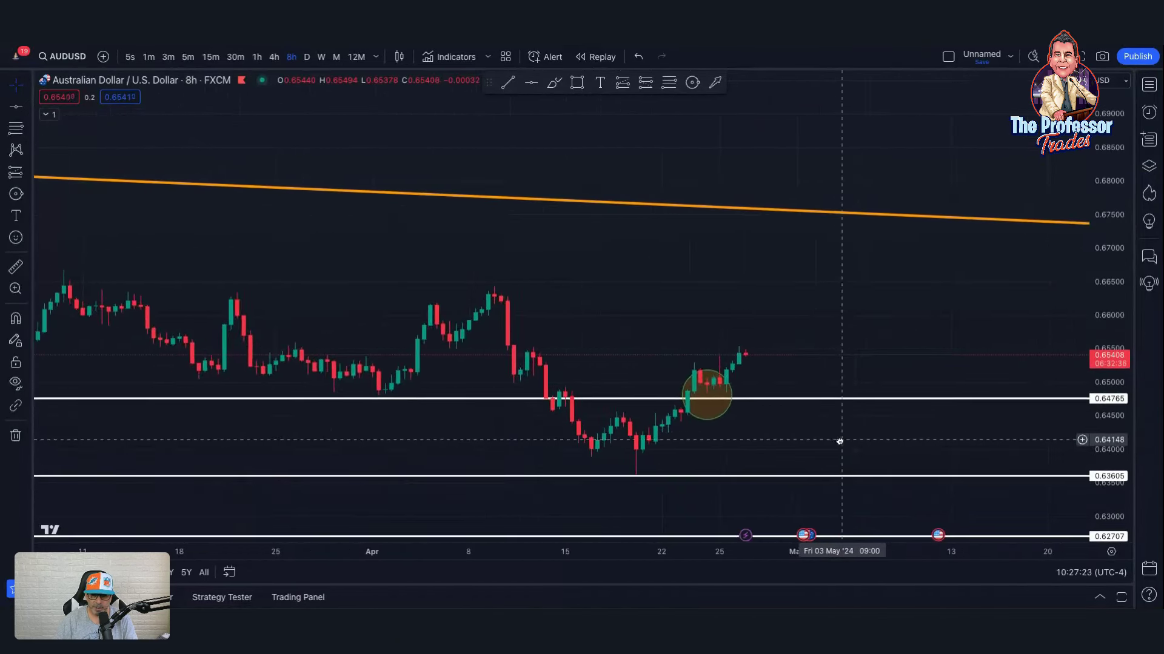
drag(993, 461, 924, 401)
scroll(926, 401, up, 3)
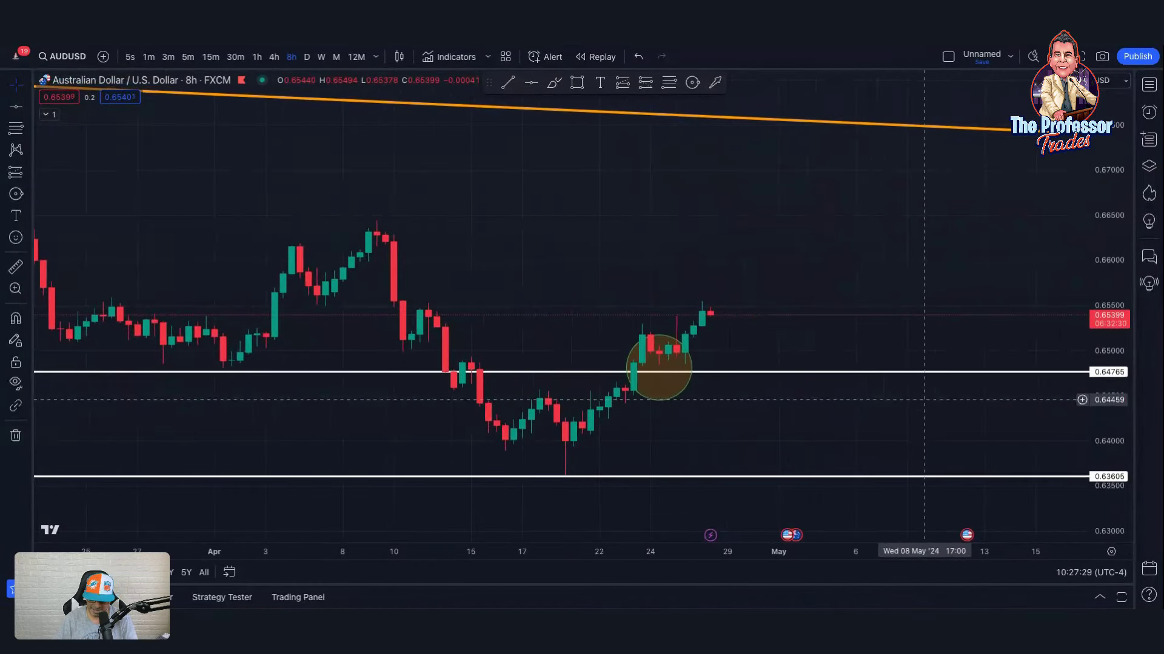
scroll(925, 400, up, 3)
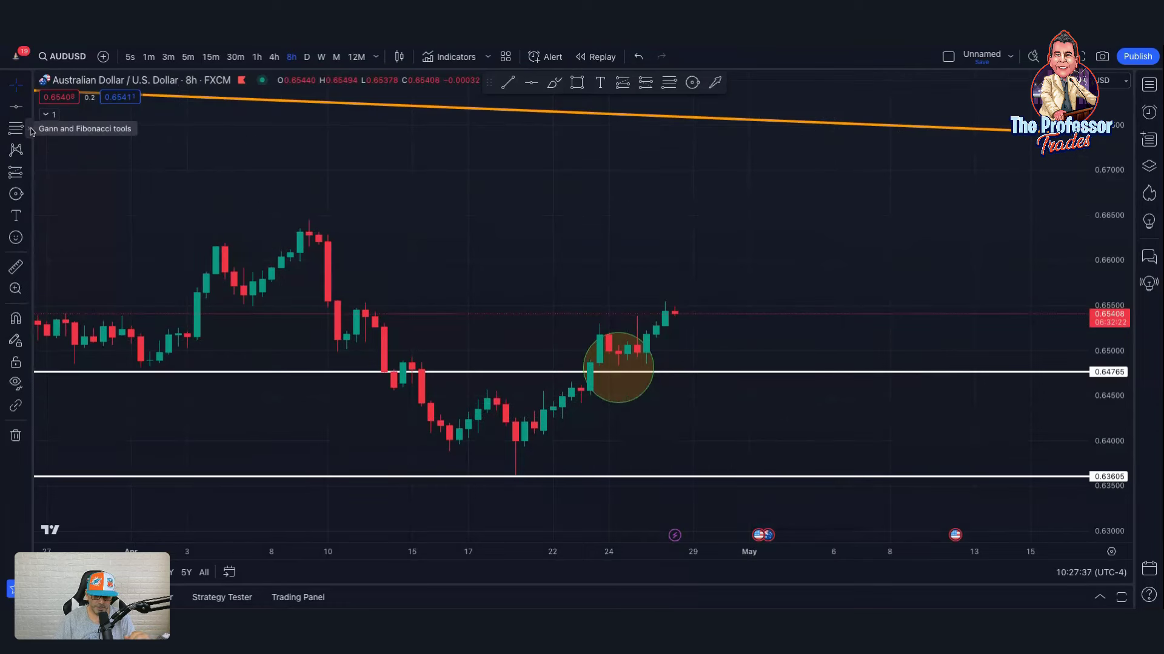
click(49, 114)
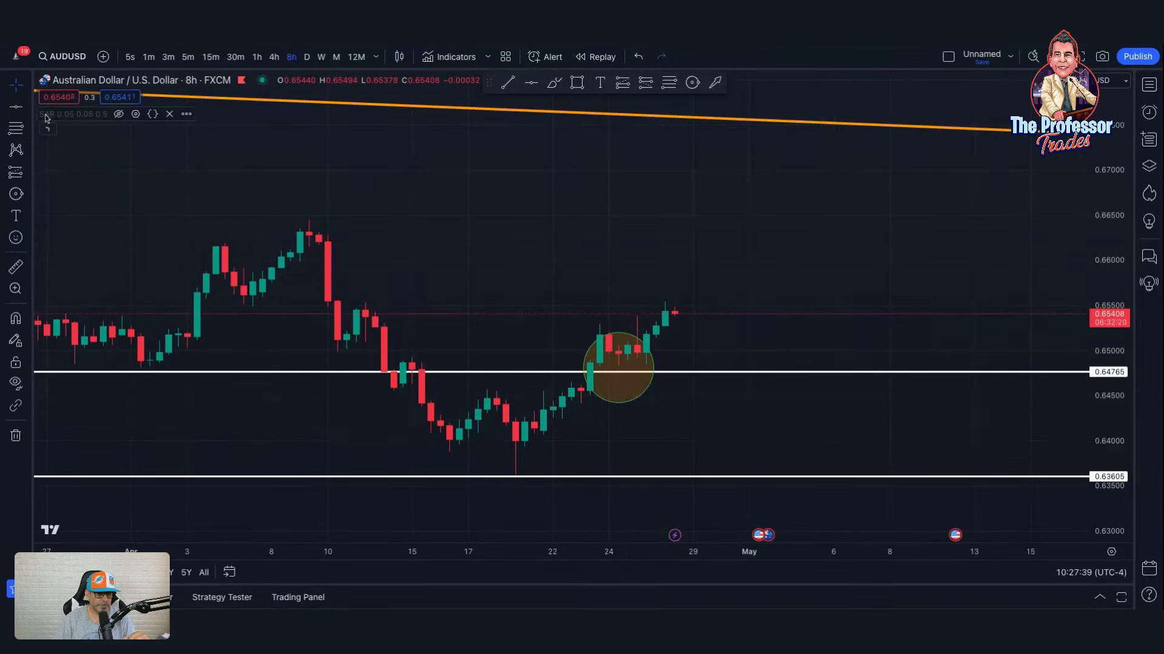
click(118, 114)
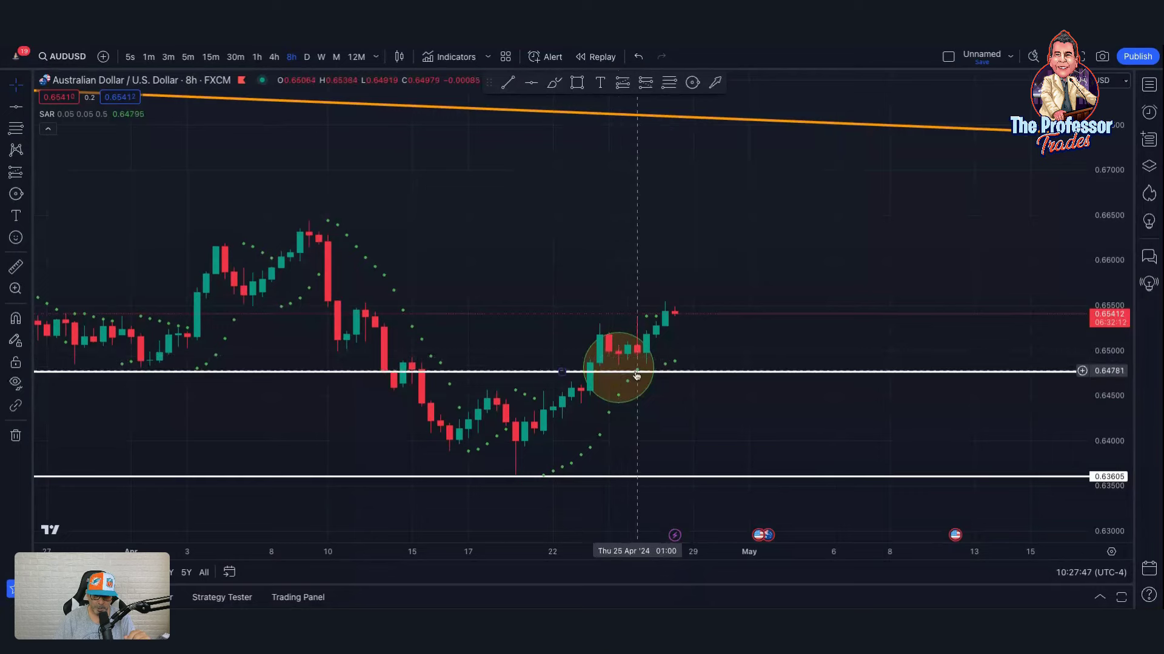
Step: Start a bar replay from the red 24 April 2024 candle inside the circle
click(597, 56)
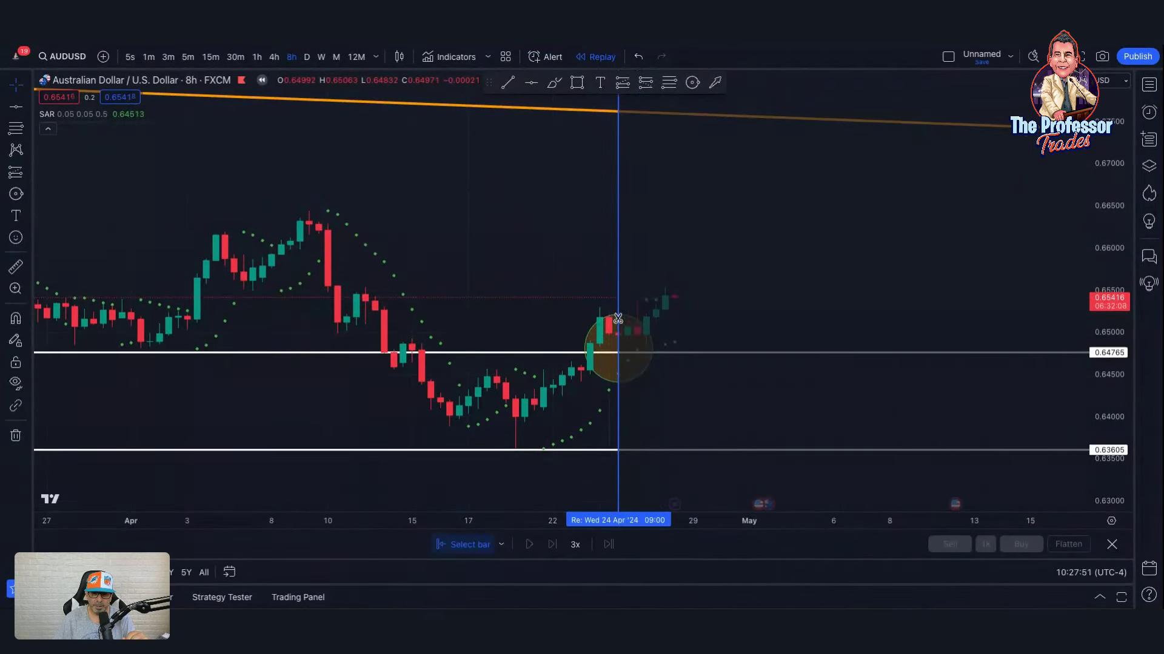
click(613, 321)
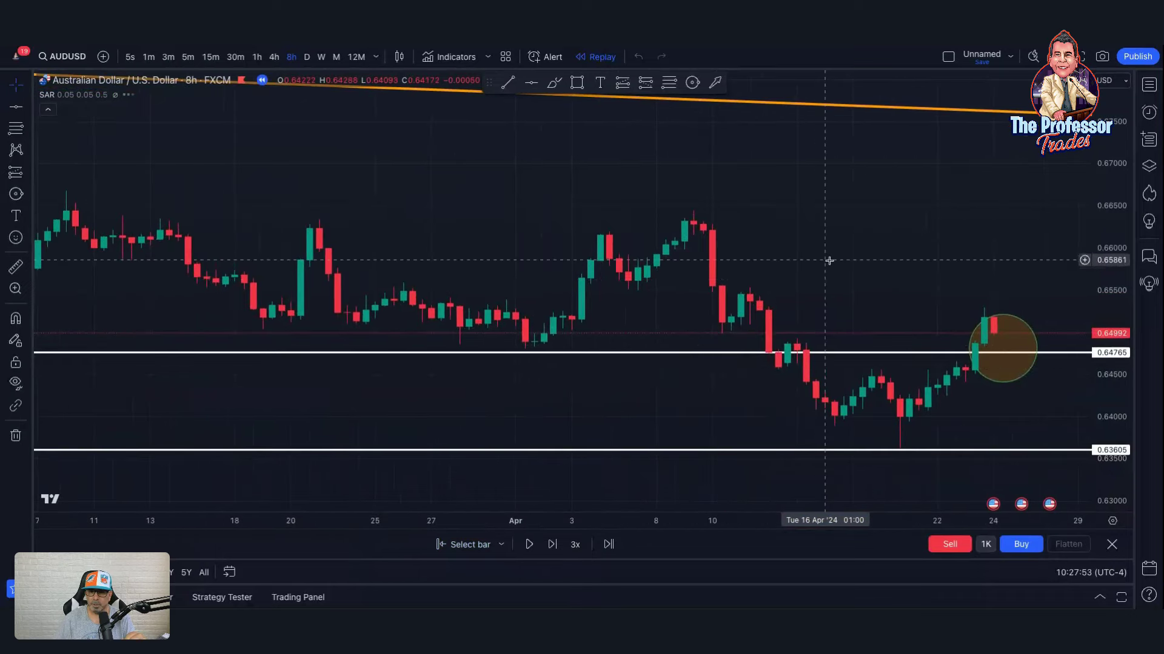
drag(826, 260, 445, 239)
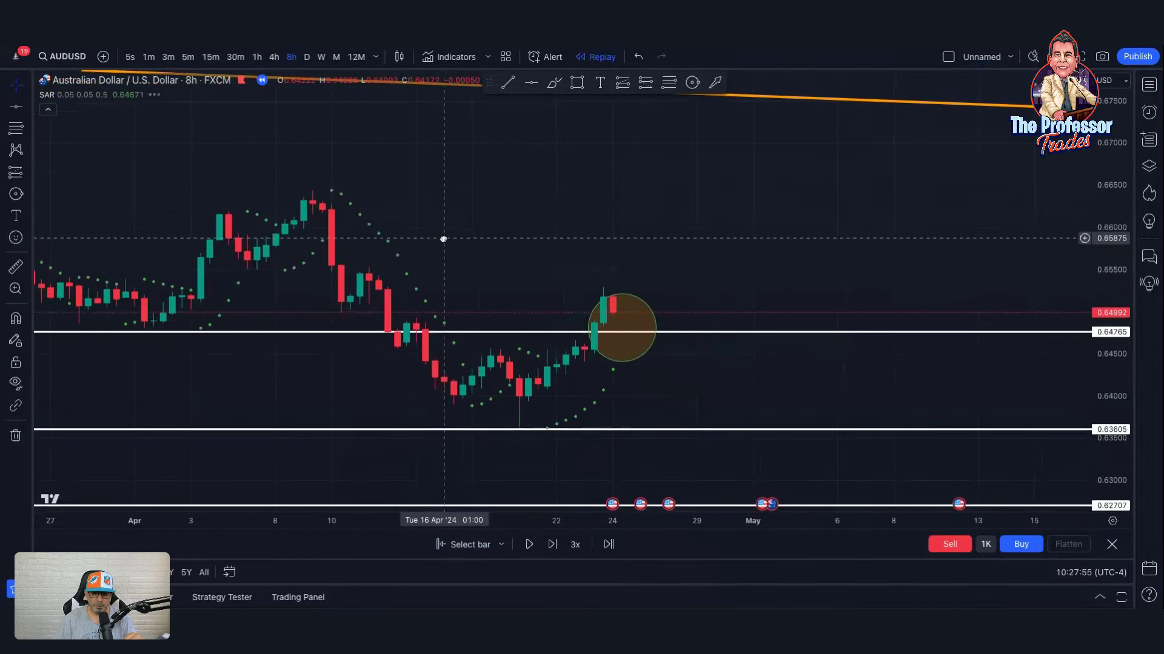
Step: Draw a rectangle zone from about 0.64835 to 0.64684 around the 0.64765 line, spanning 1 April to 15 May 2024
scroll(638, 435, up, 1)
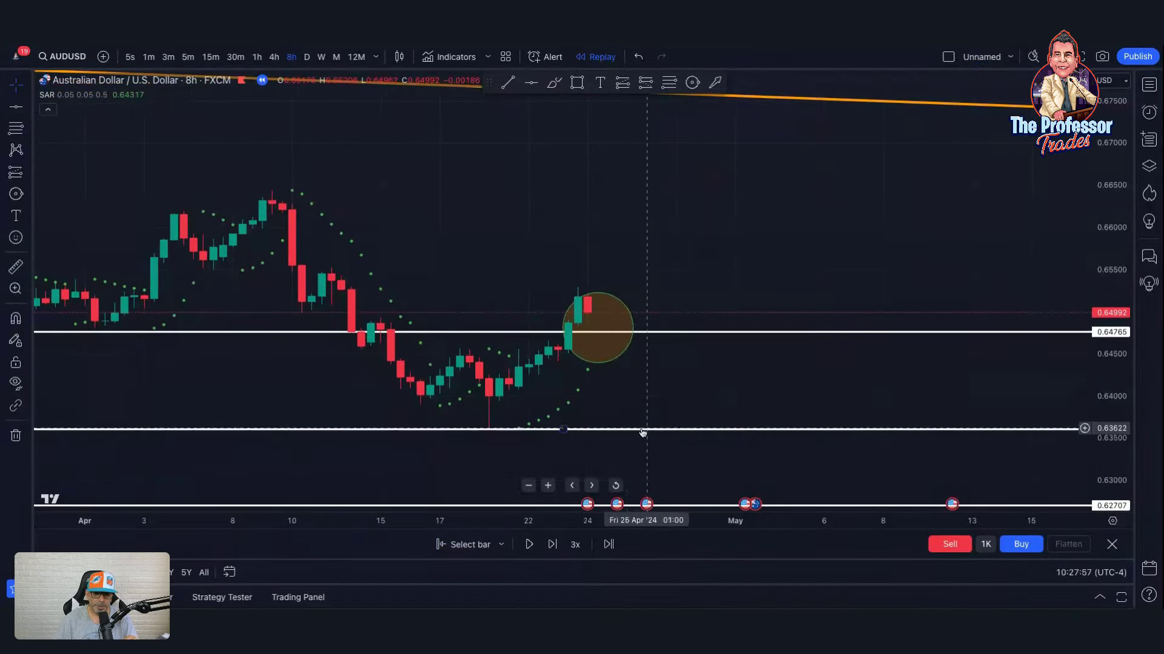
scroll(577, 419, down, 1)
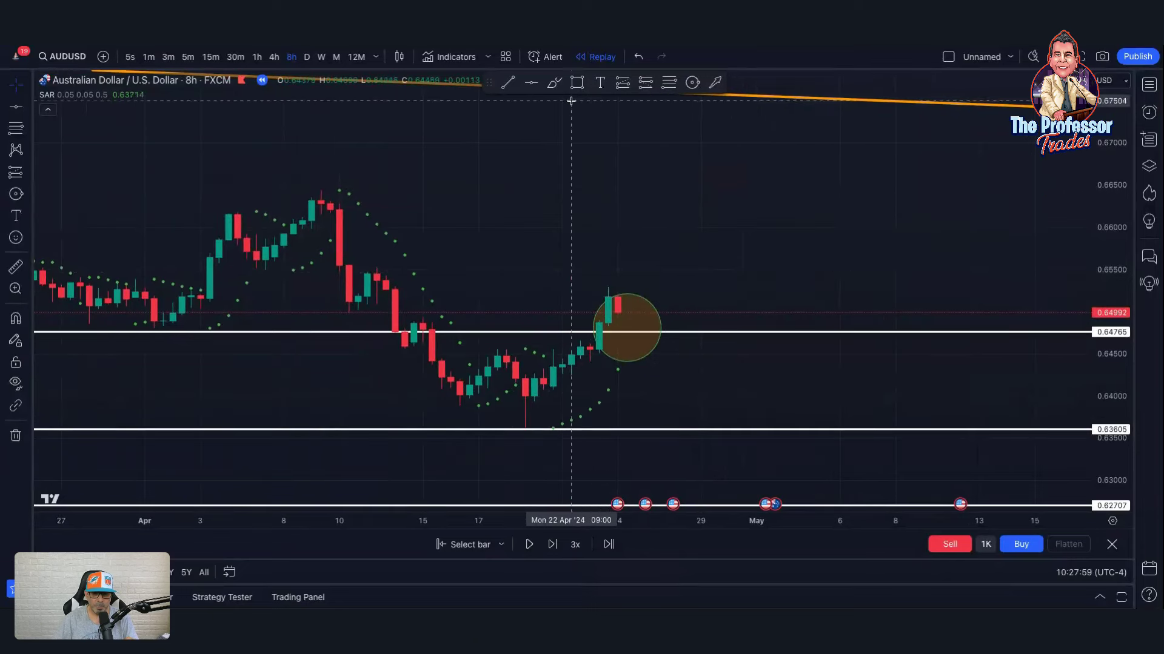
click(577, 83)
mouse_move(144, 326)
mouse_down()
mouse_move(224, 343)
mouse_move(1043, 338)
mouse_up()
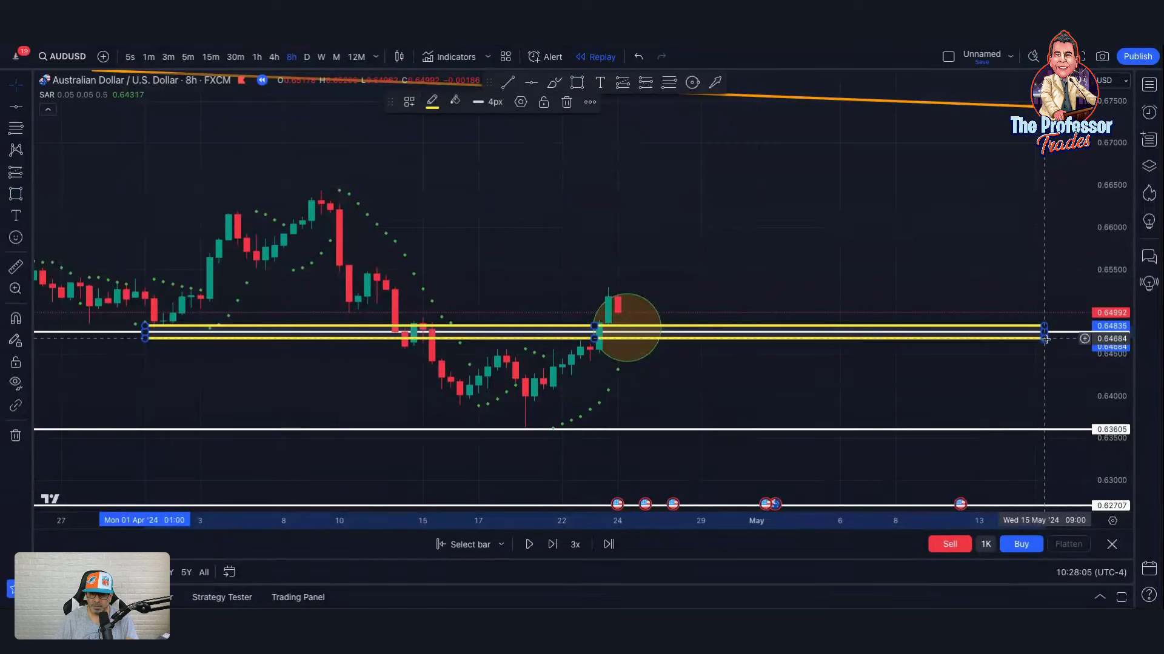
Step: Examine the replayed price action and SAR dots around the rectangle zone and the circled break
scroll(999, 379, up, 1)
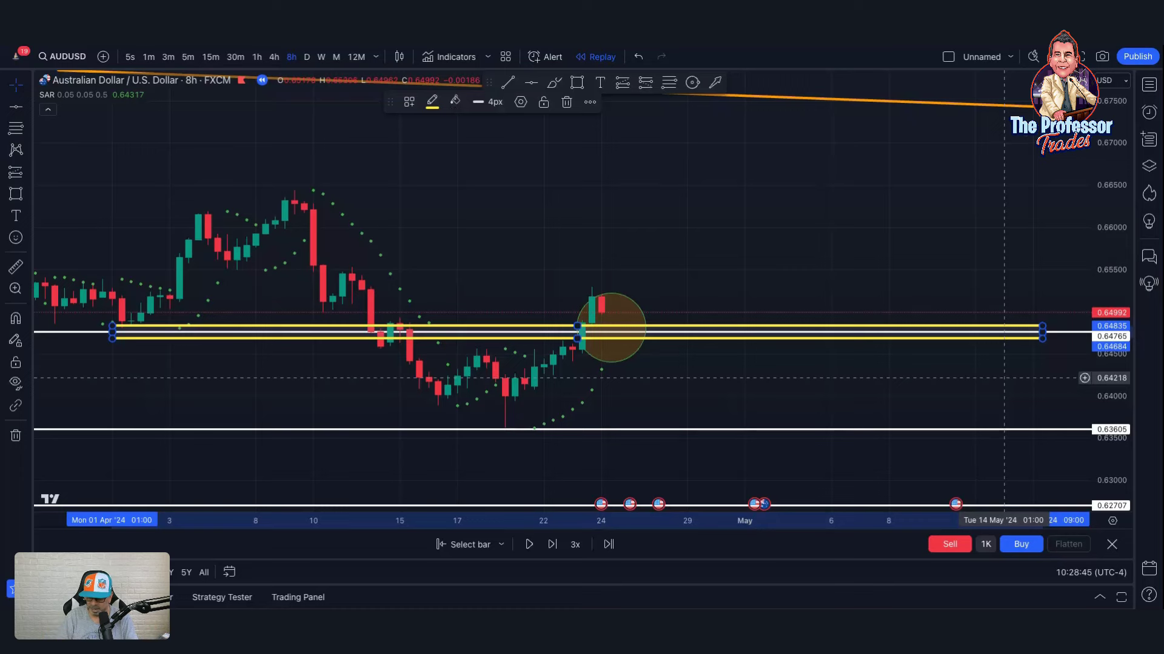
scroll(886, 393, down, 2)
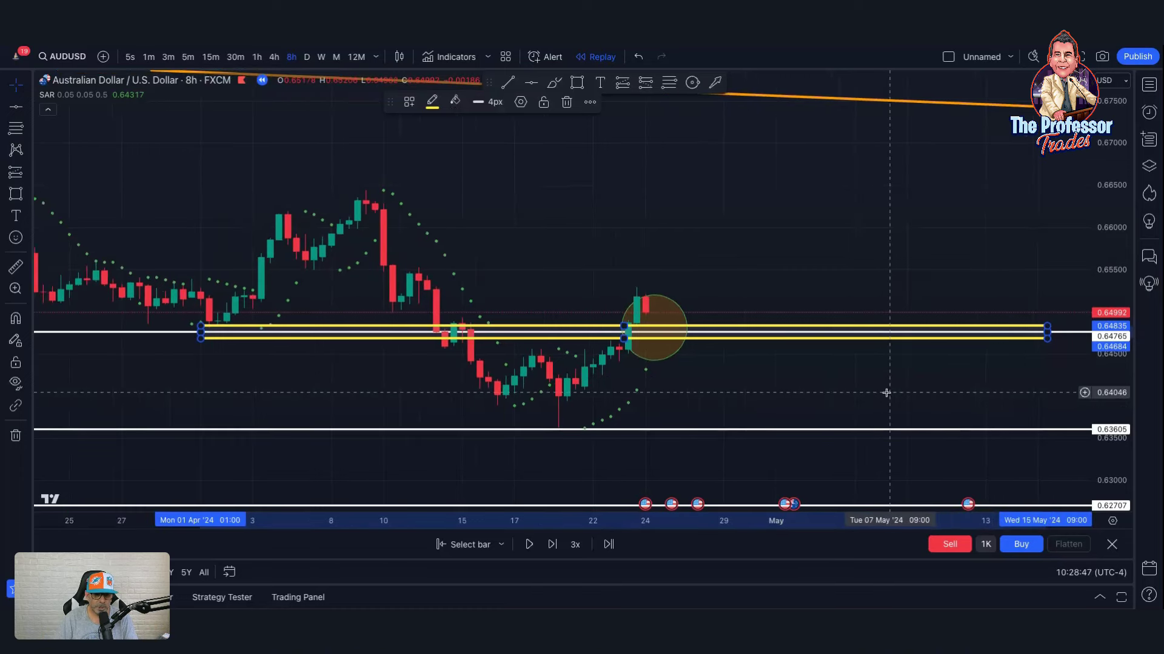
scroll(886, 393, up, 2)
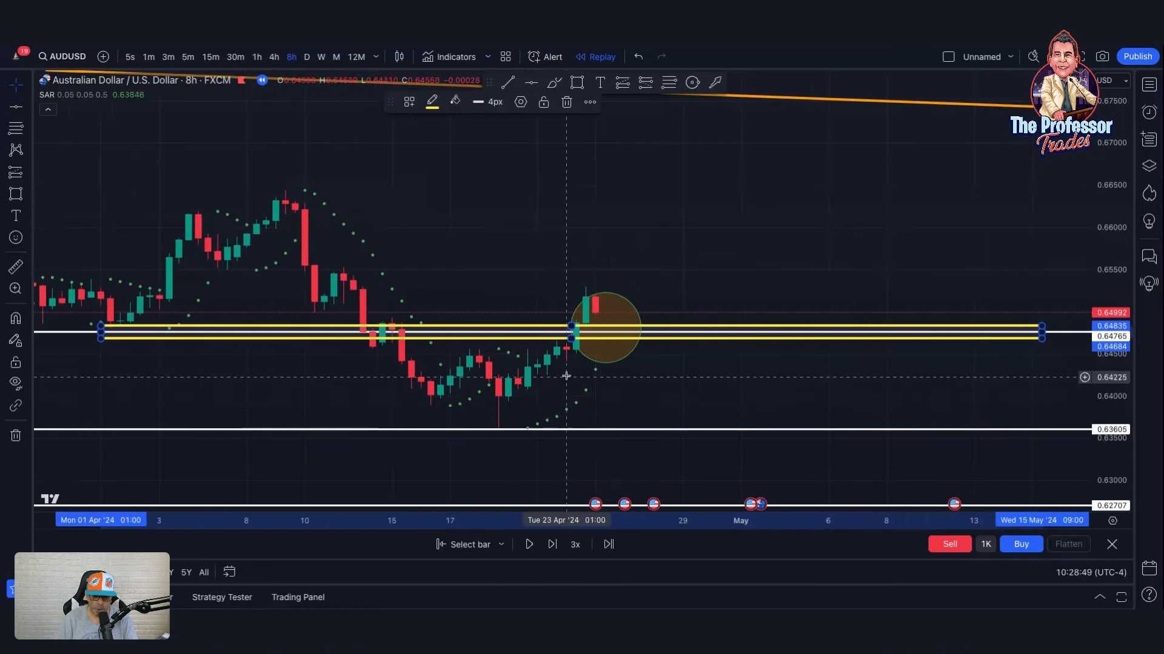
scroll(623, 409, up, 1)
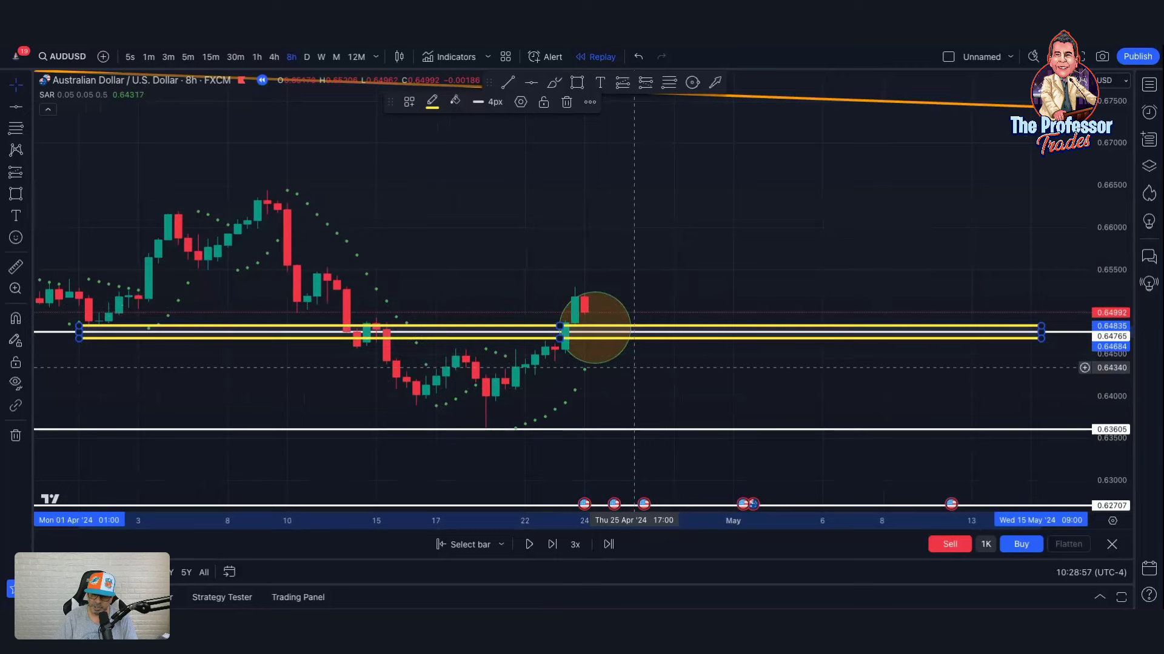
scroll(635, 367, down, 1)
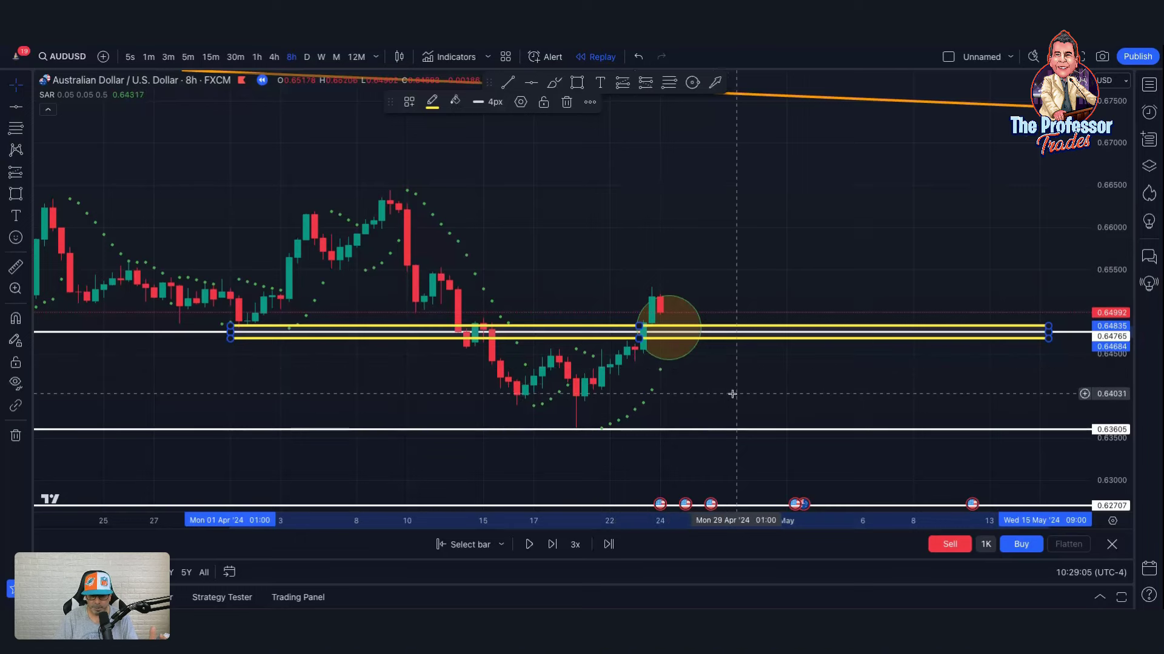
drag(733, 392, 664, 398)
scroll(665, 398, up, 1)
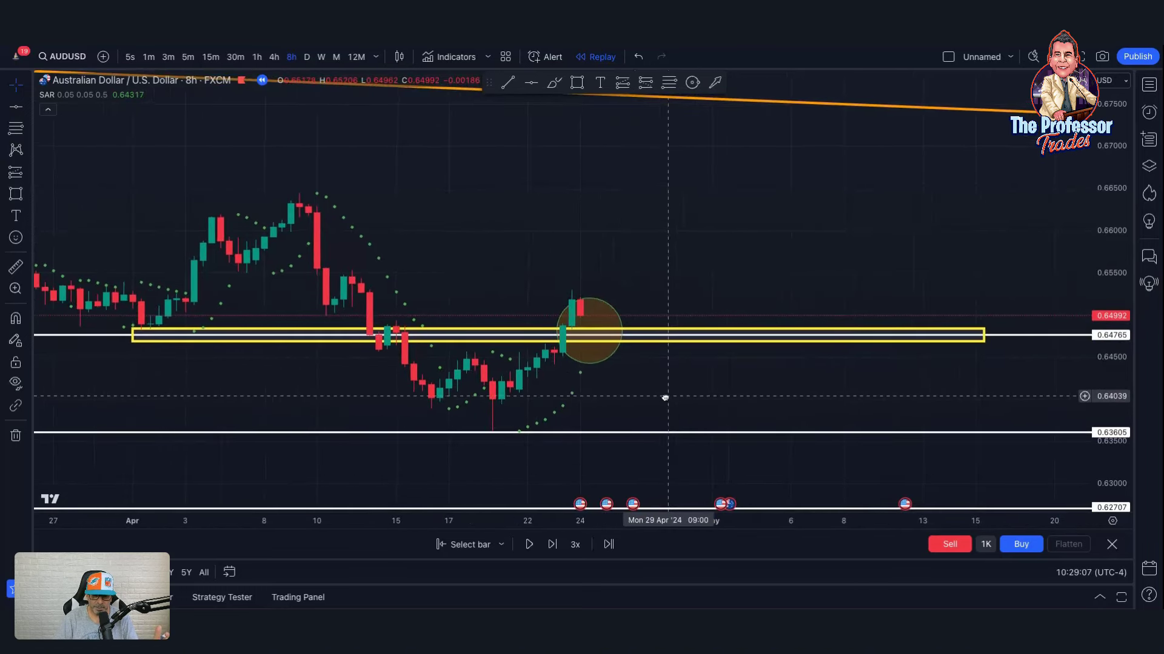
scroll(665, 398, up, 1)
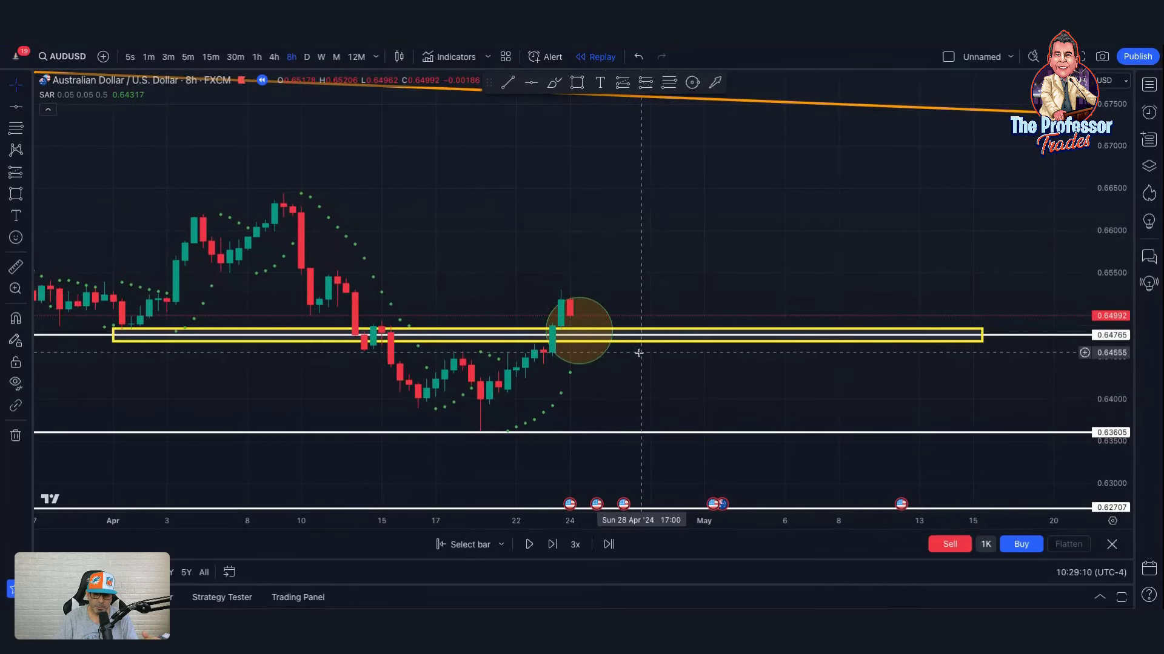
Step: Draw a Fibonacci retracement from about 0.64519 at the 23 April 2024 breakout candle up to 0.65308, extending to 8 May 2024
scroll(638, 354, up, 2)
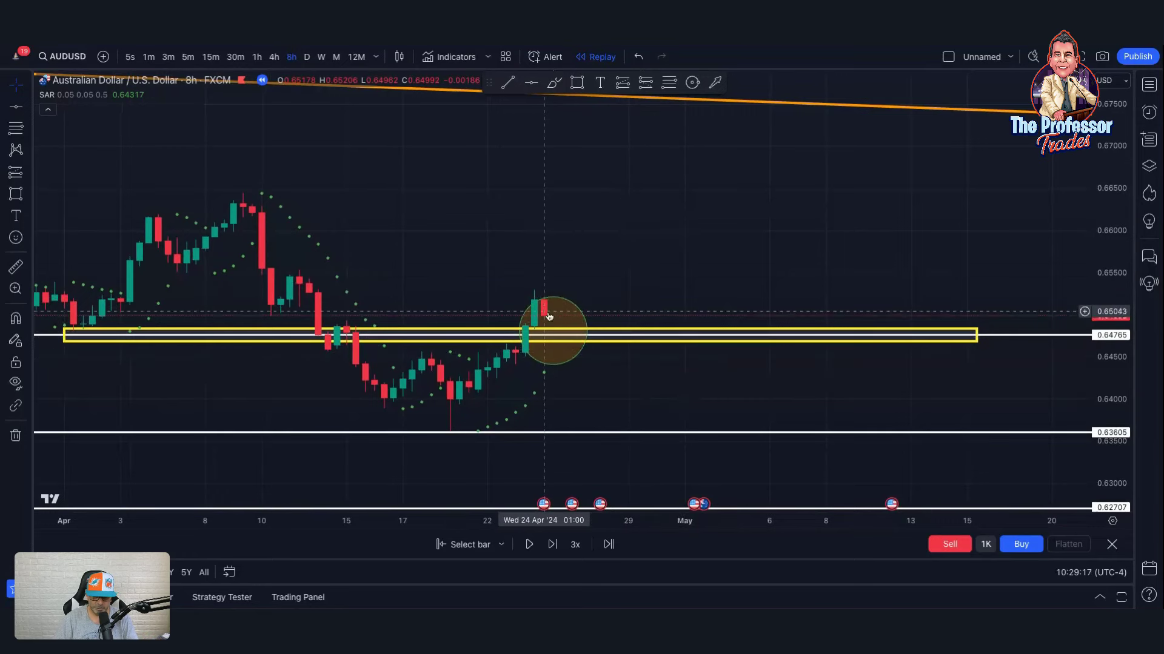
scroll(617, 361, up, 1)
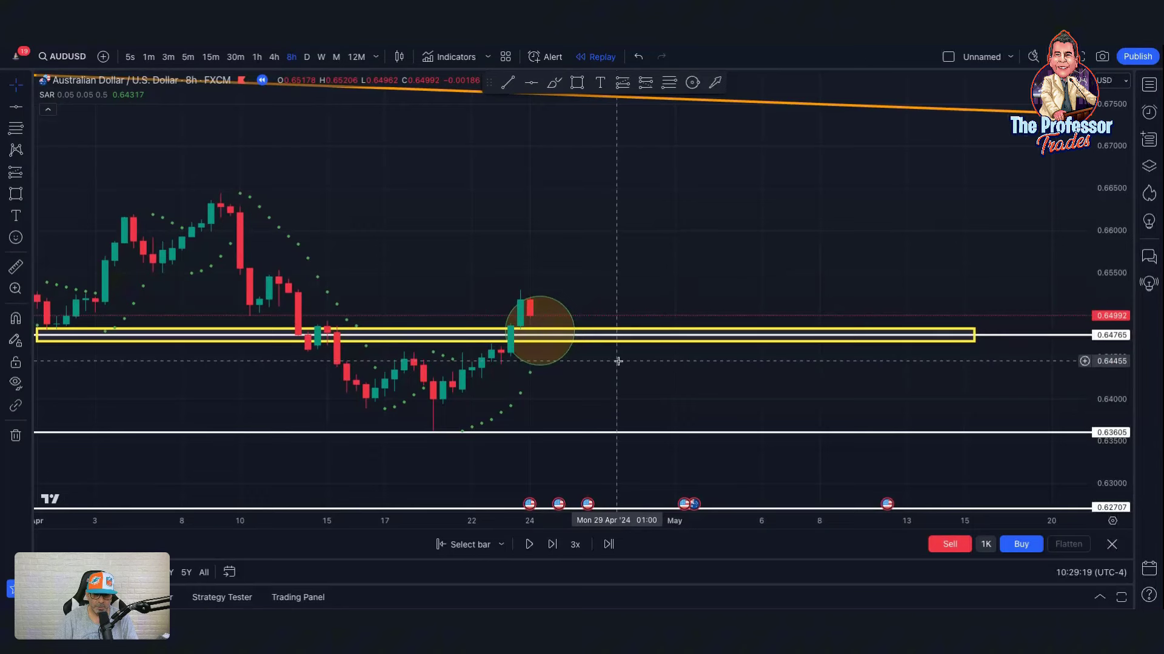
scroll(616, 363, up, 1)
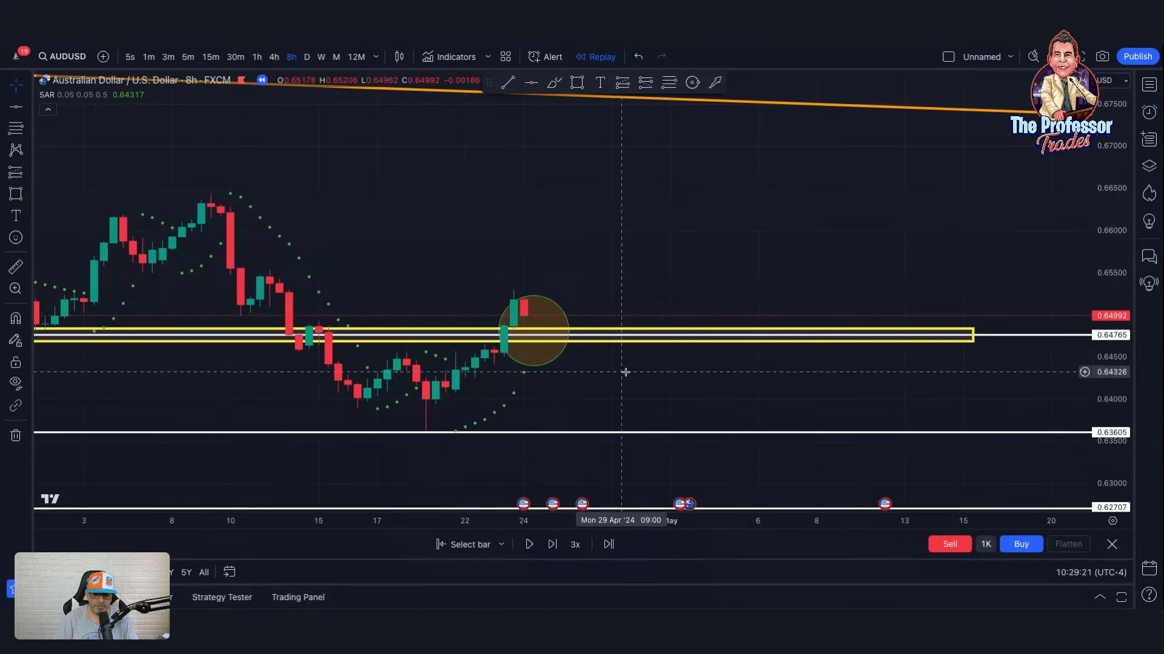
click(30, 131)
click(91, 140)
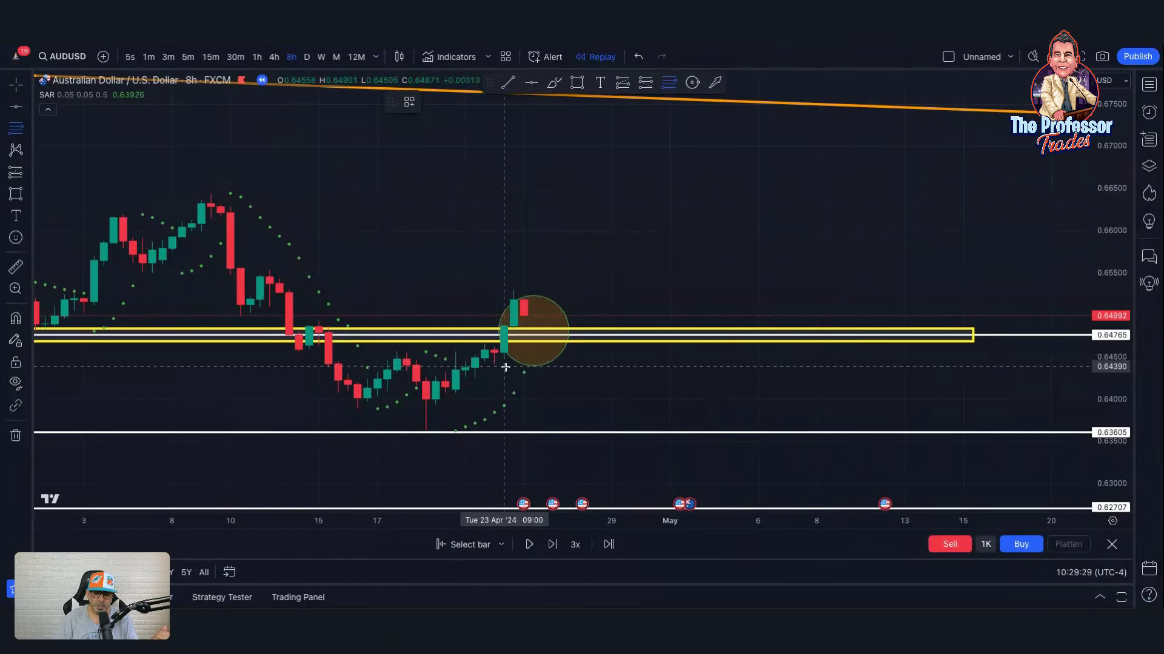
scroll(557, 363, up, 1)
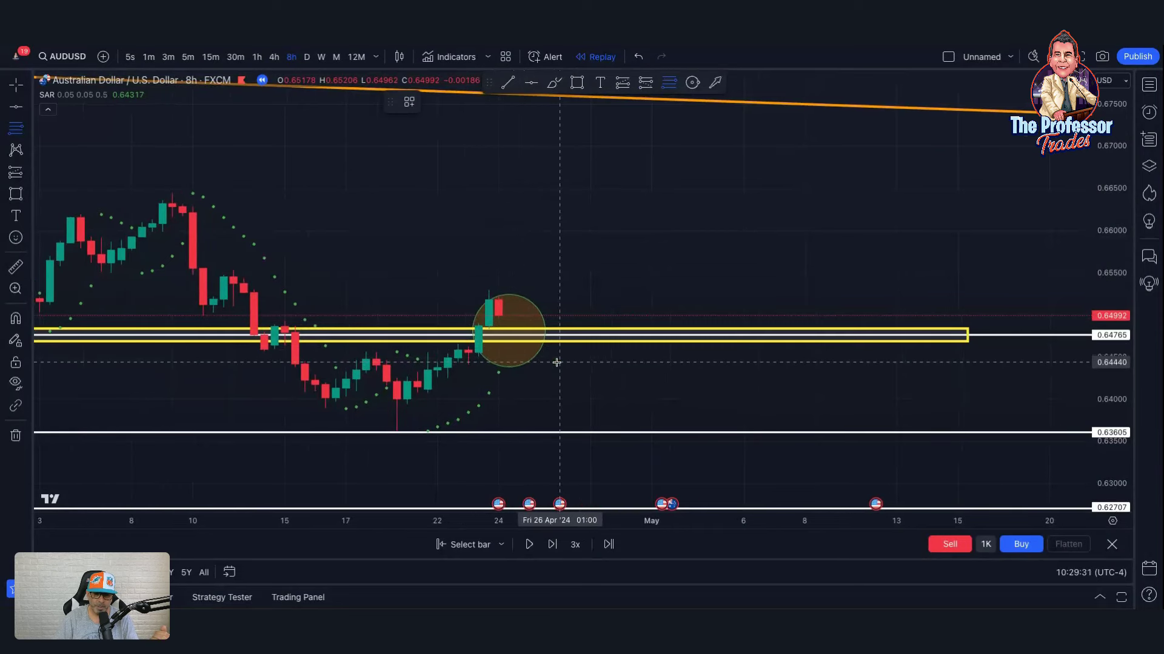
click(479, 356)
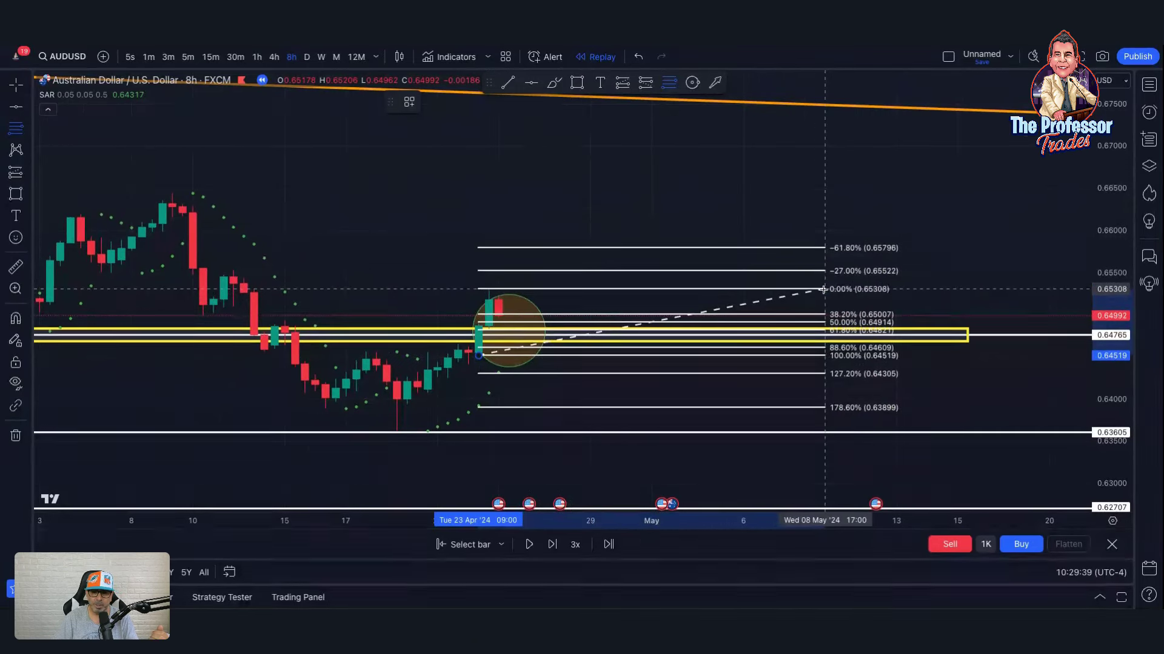
click(823, 290)
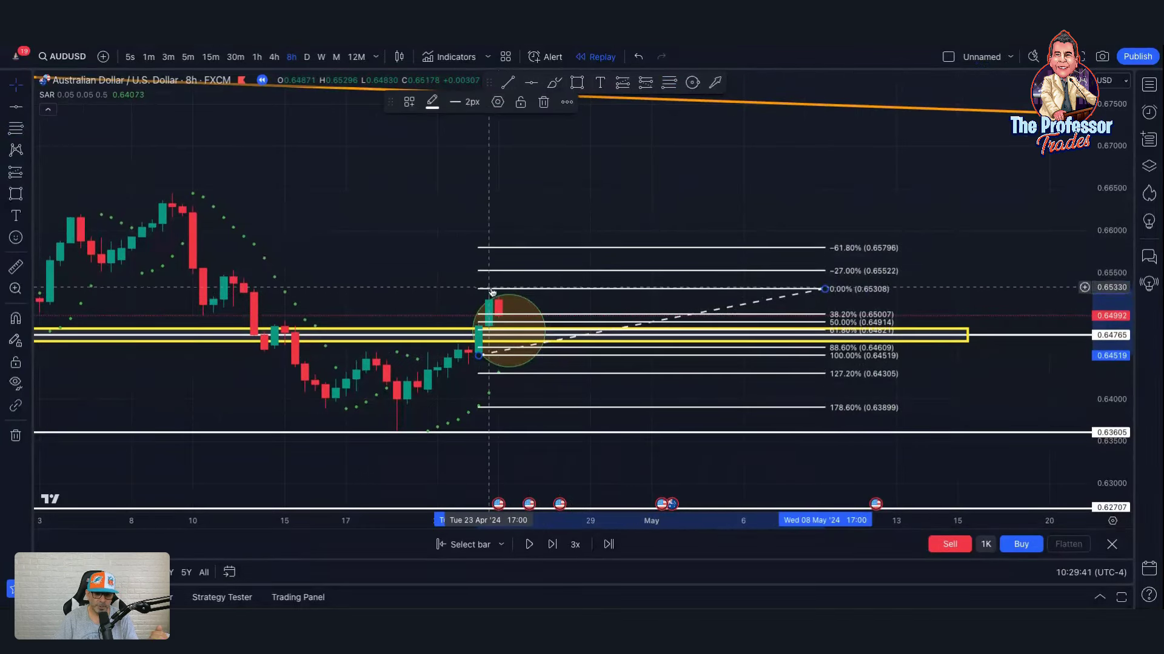
Step: Lower the Fibonacci retracement's 100% anchor to 0.64501 at the base of the breakout candle and deselect the drawing
drag(1113, 260, 1113, 208)
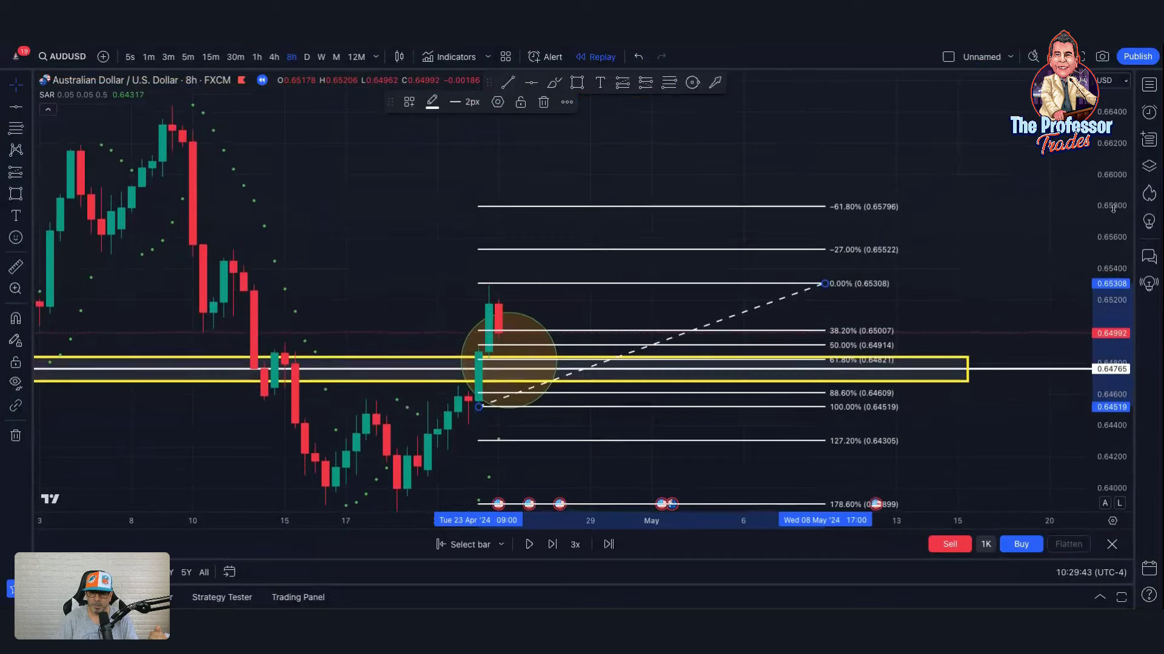
drag(978, 287, 1075, 224)
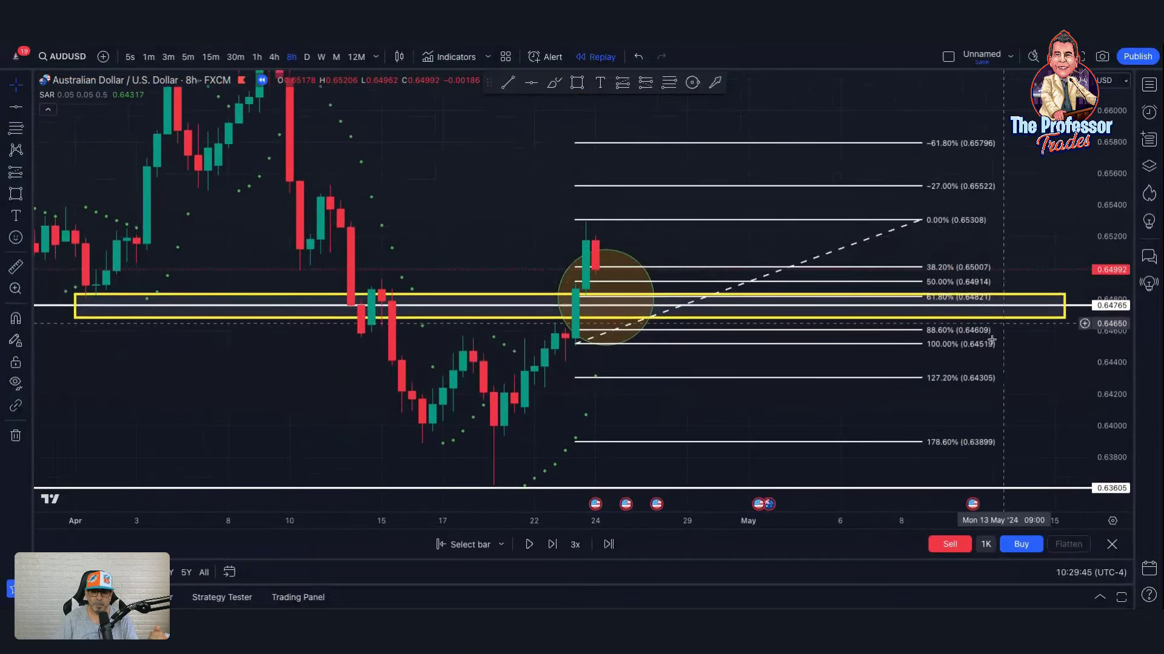
scroll(1003, 323, up, 2)
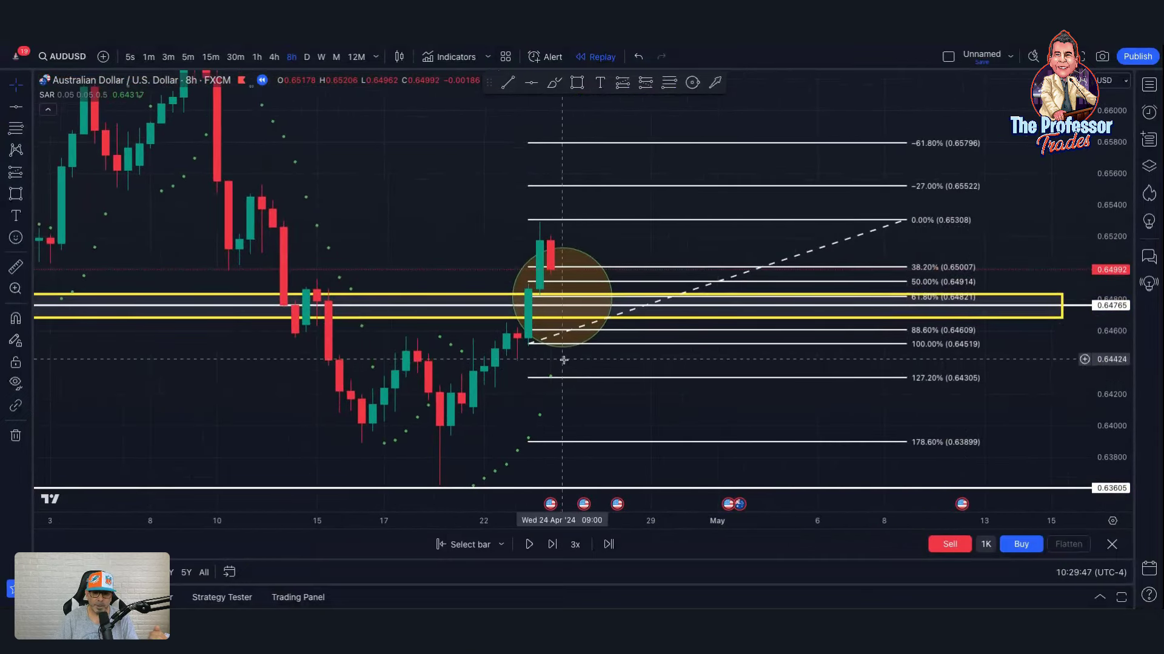
drag(527, 344, 529, 347)
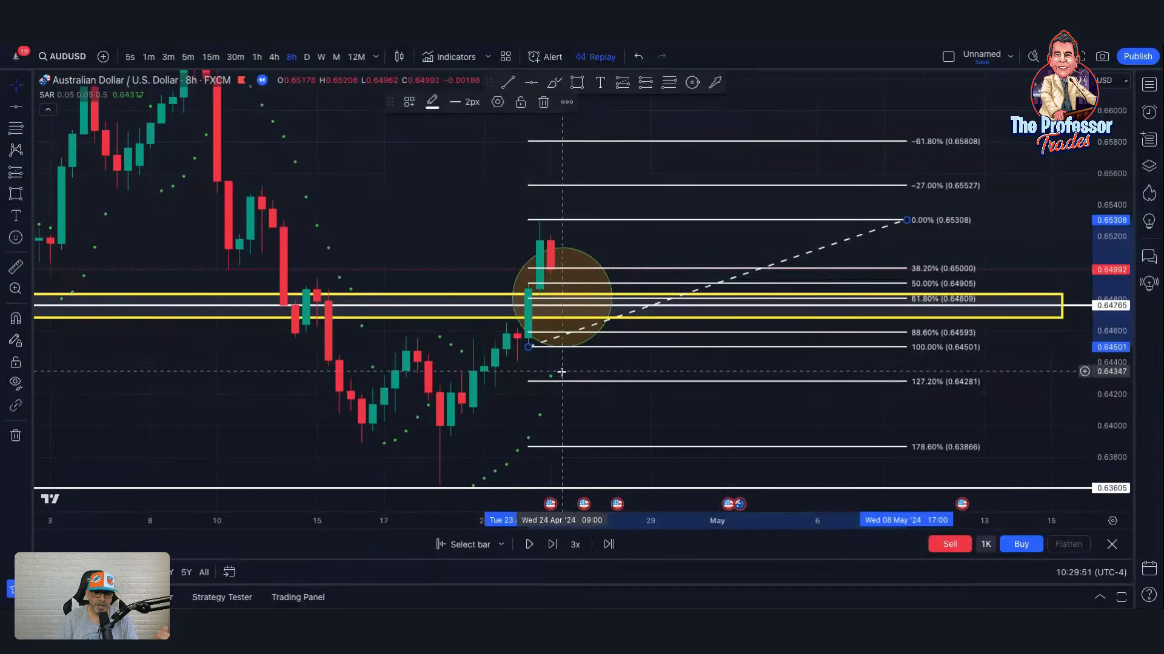
click(480, 257)
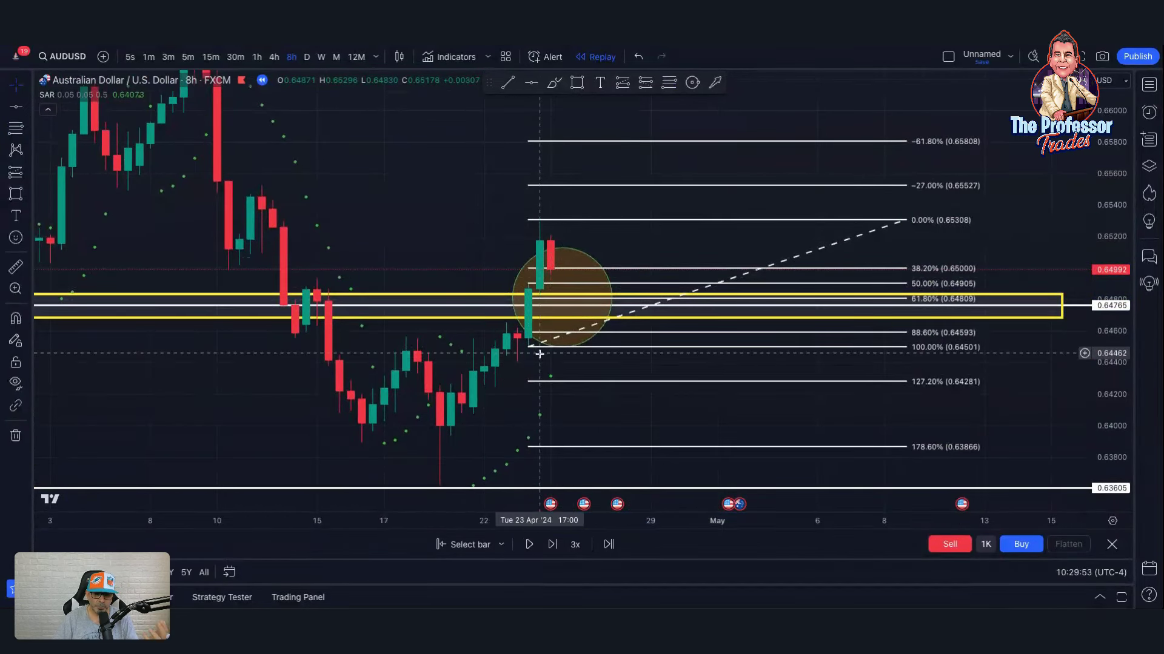
scroll(539, 357, up, 1)
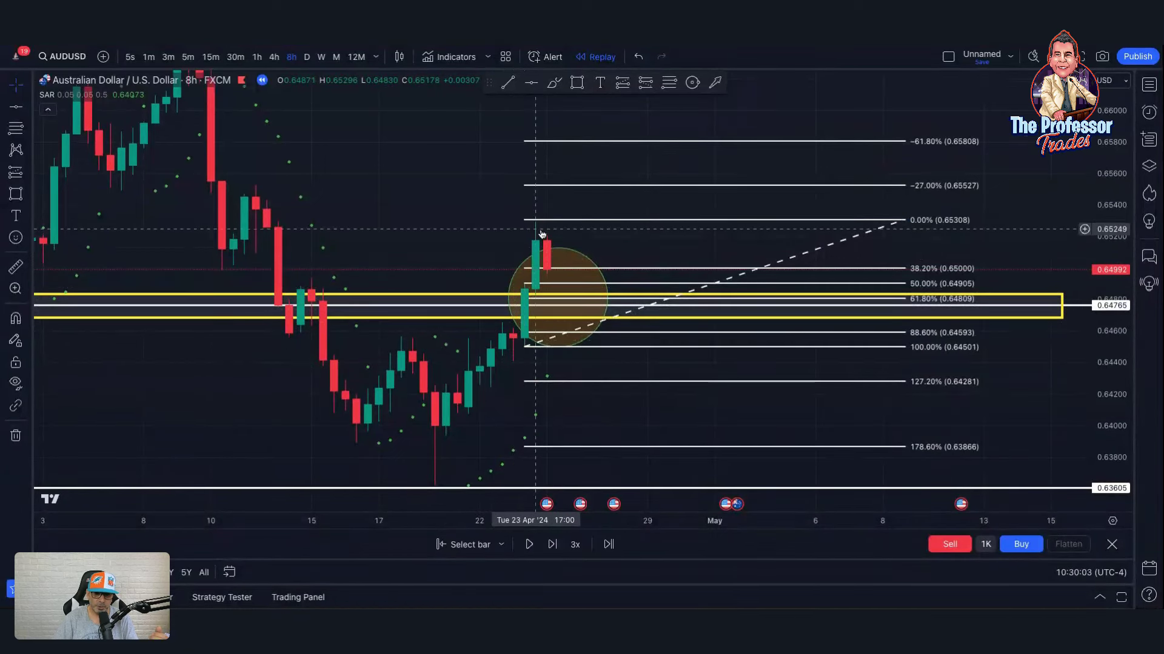
scroll(542, 233, up, 1)
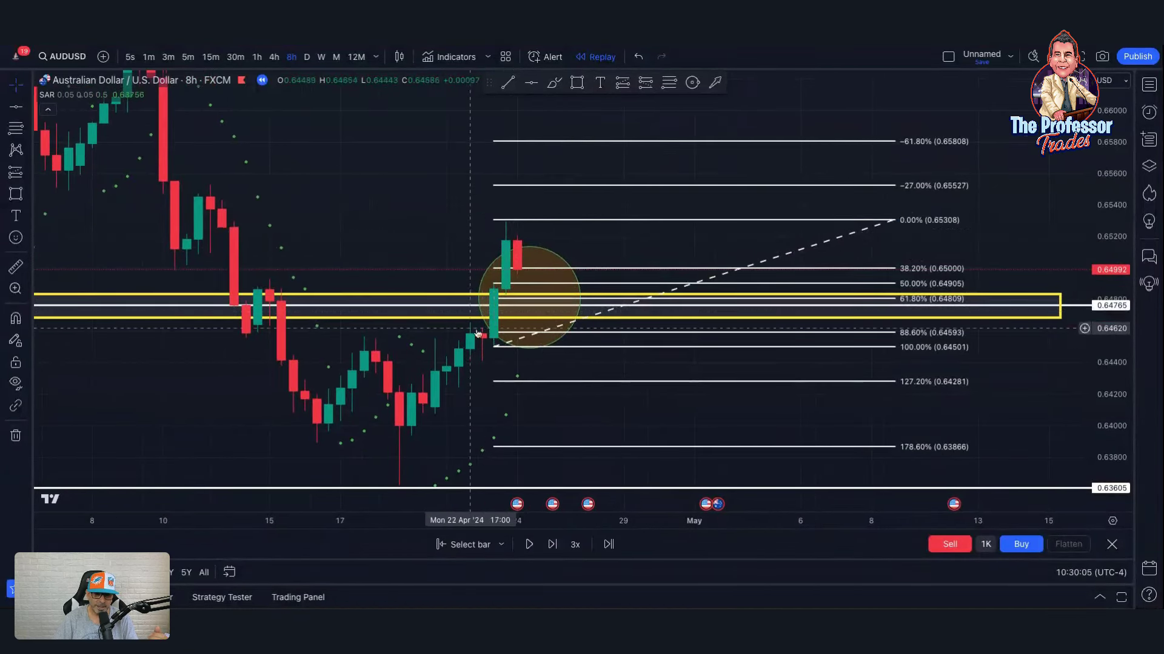
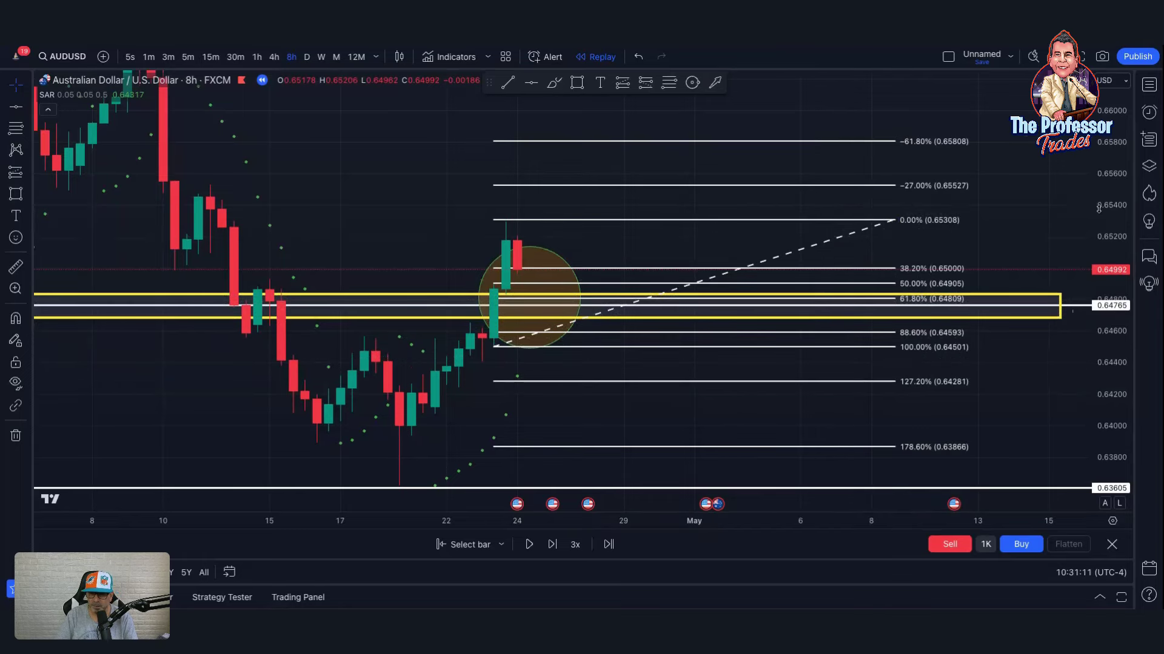
Step: Place a long position from 15 May 2024 with entry at 0.64795, target at 0.65321 and stop at 0.64473
drag(1109, 340, 1069, 338)
drag(867, 364, 706, 389)
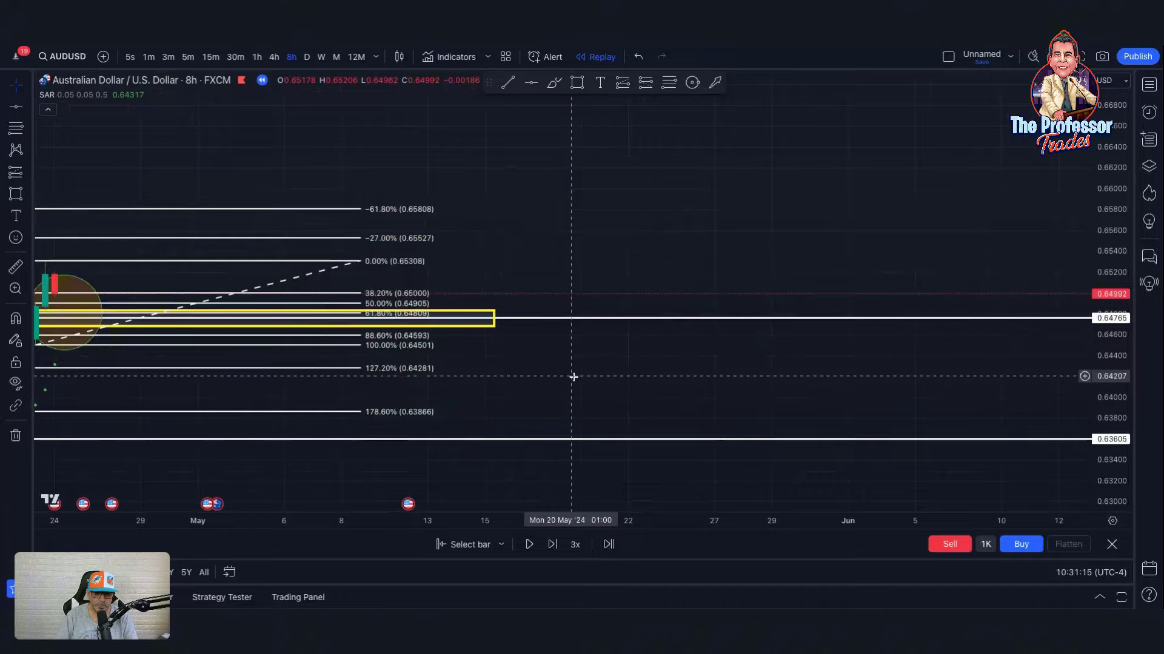
drag(571, 380, 994, 372)
drag(1091, 397, 1091, 382)
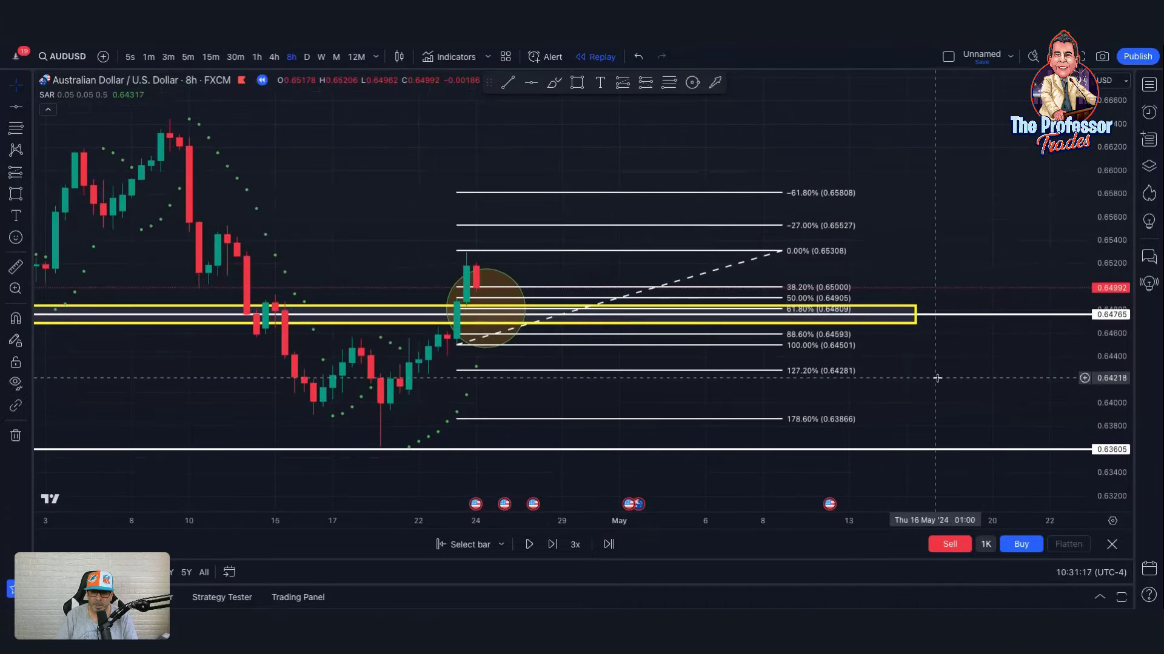
drag(999, 387, 910, 416)
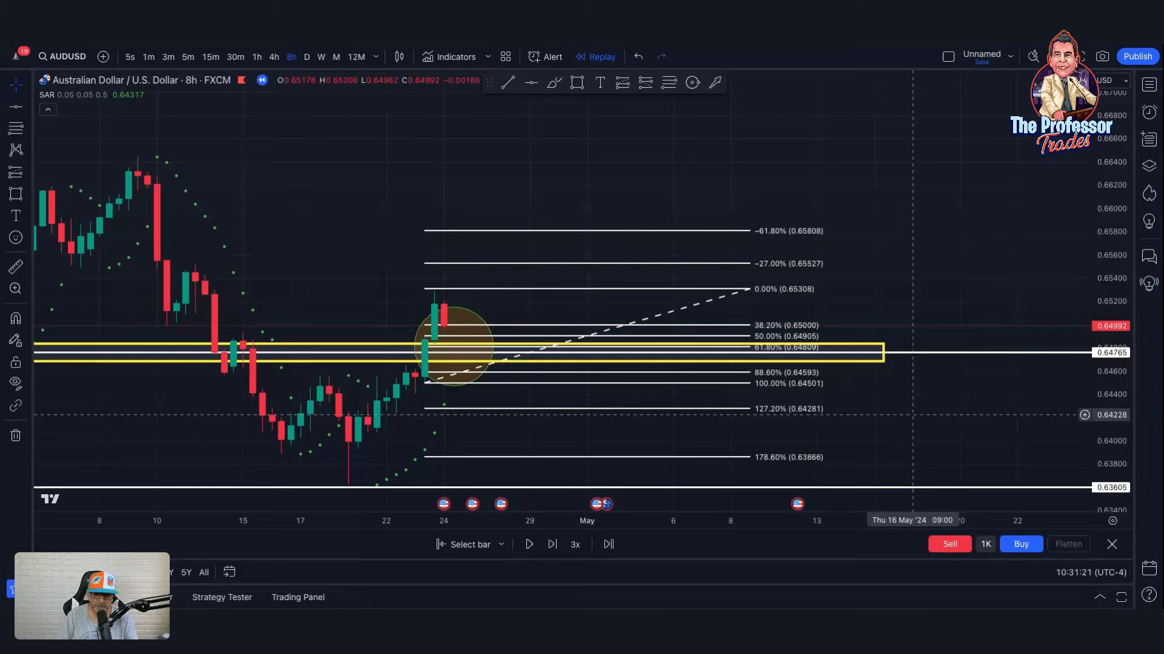
scroll(912, 415, down, 2)
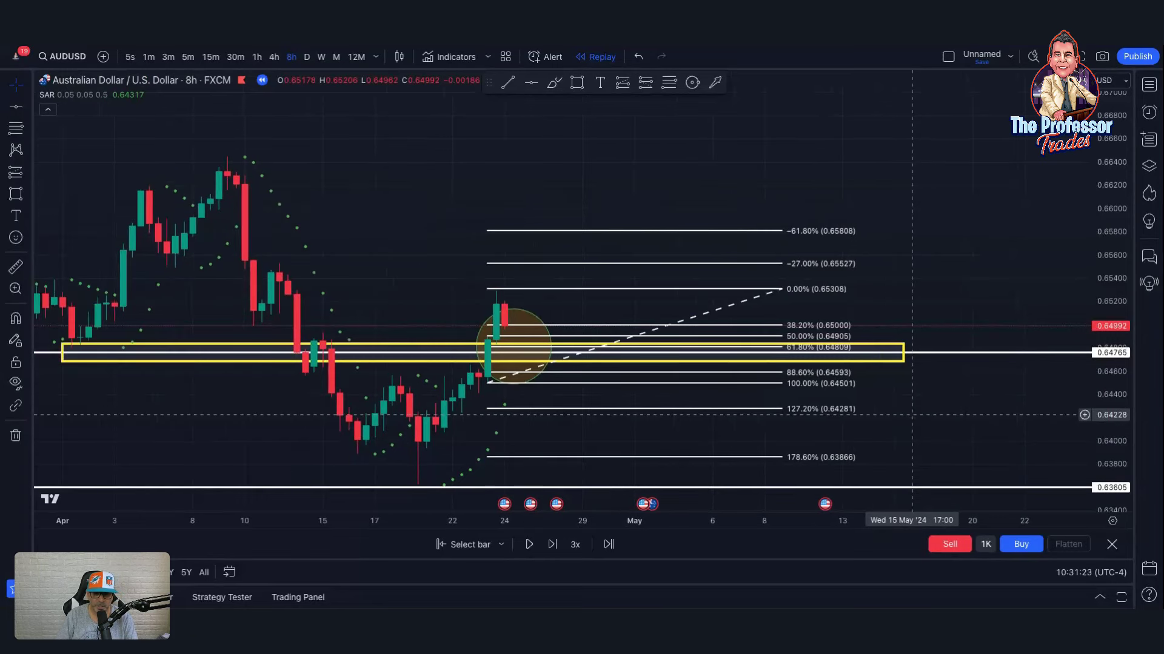
scroll(912, 414, up, 3)
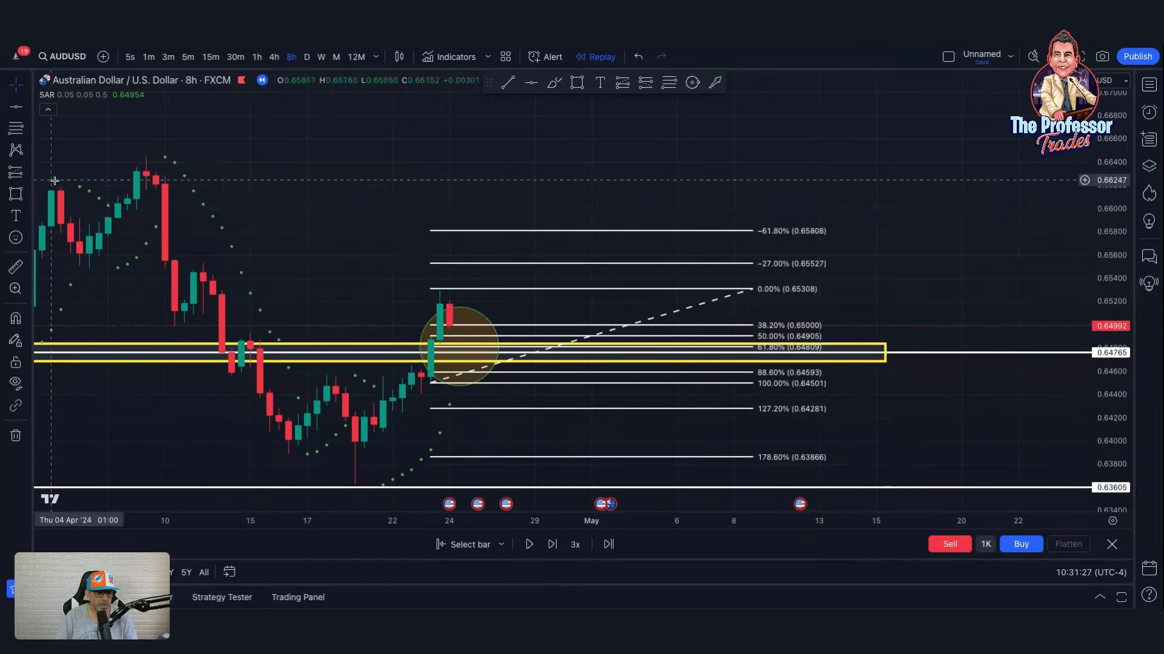
click(27, 175)
click(67, 187)
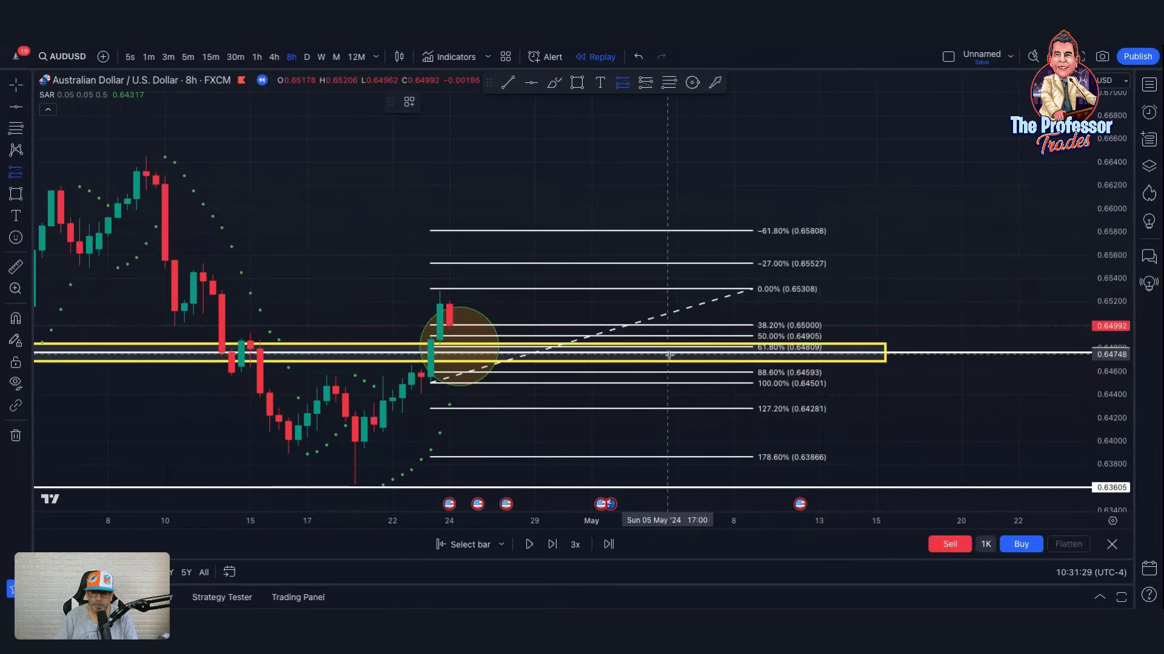
click(892, 349)
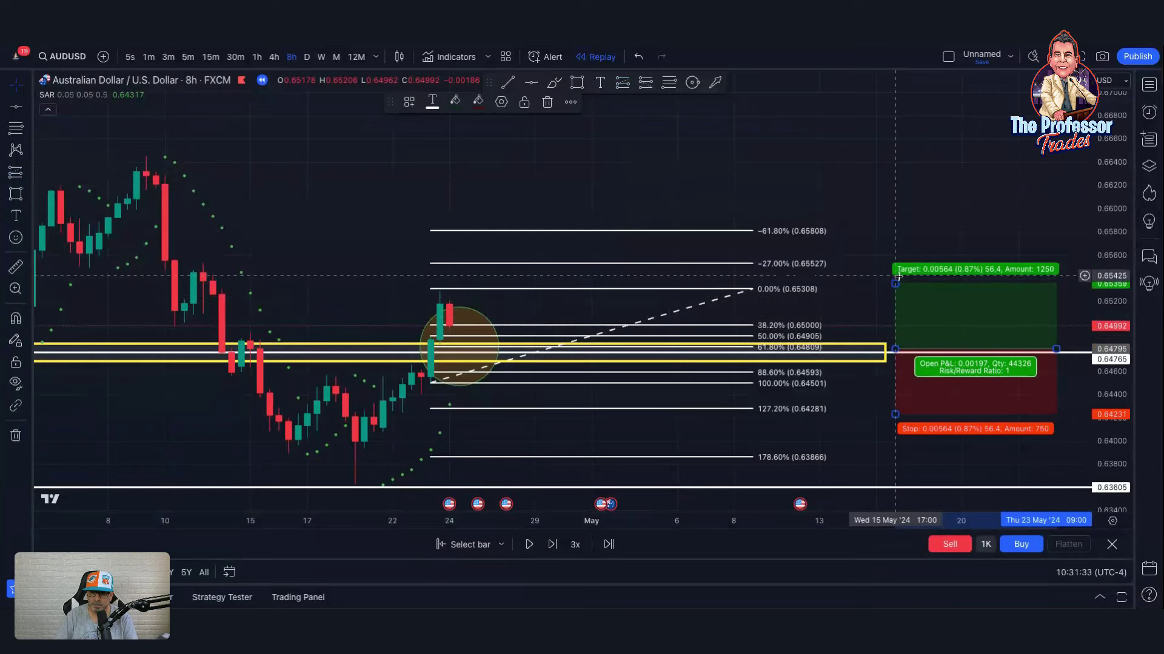
drag(895, 284, 895, 289)
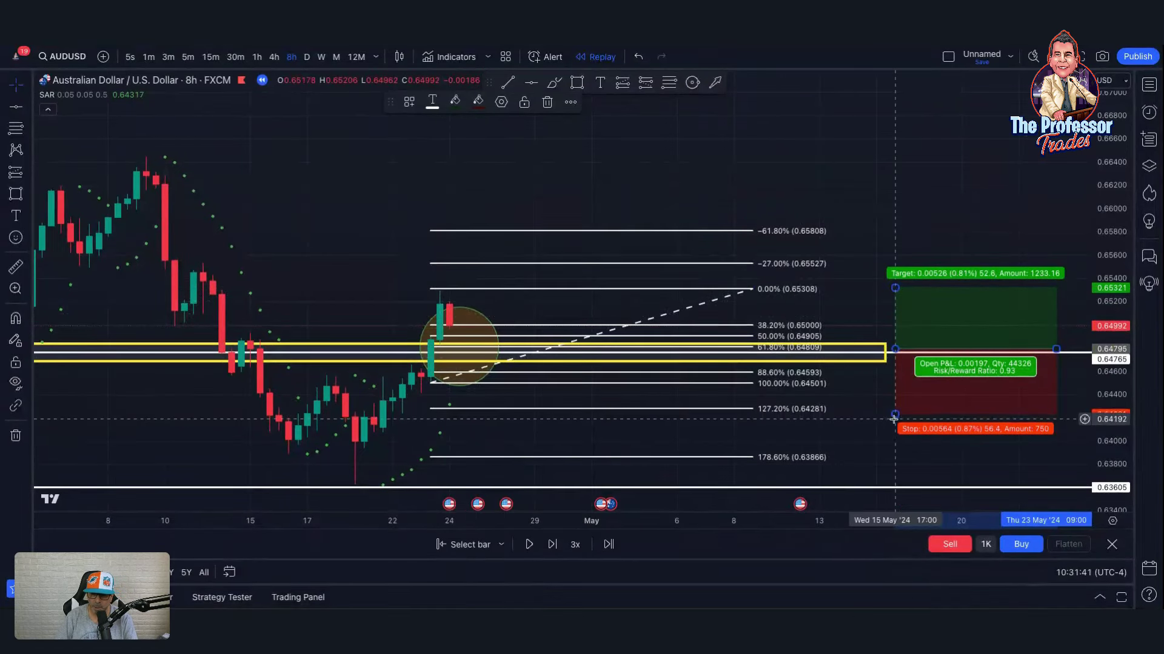
drag(895, 415, 896, 387)
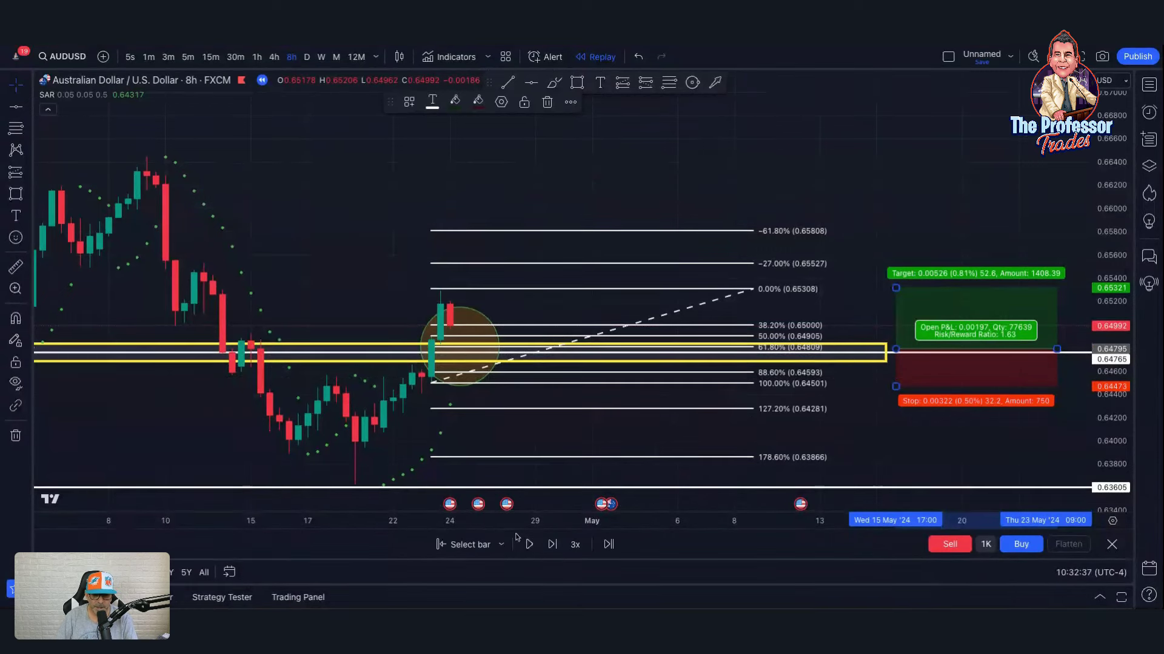
Step: Set the replay speed to 1x and replay the eight-hour bars forward to the latest candle
click(575, 545)
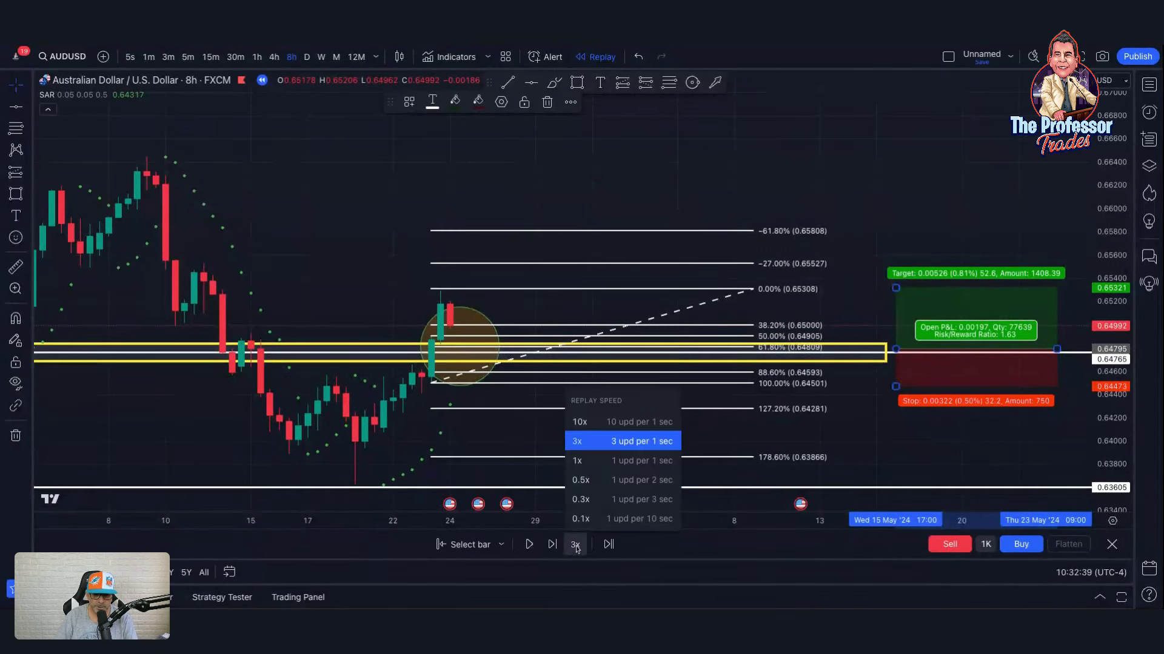
click(590, 470)
click(529, 544)
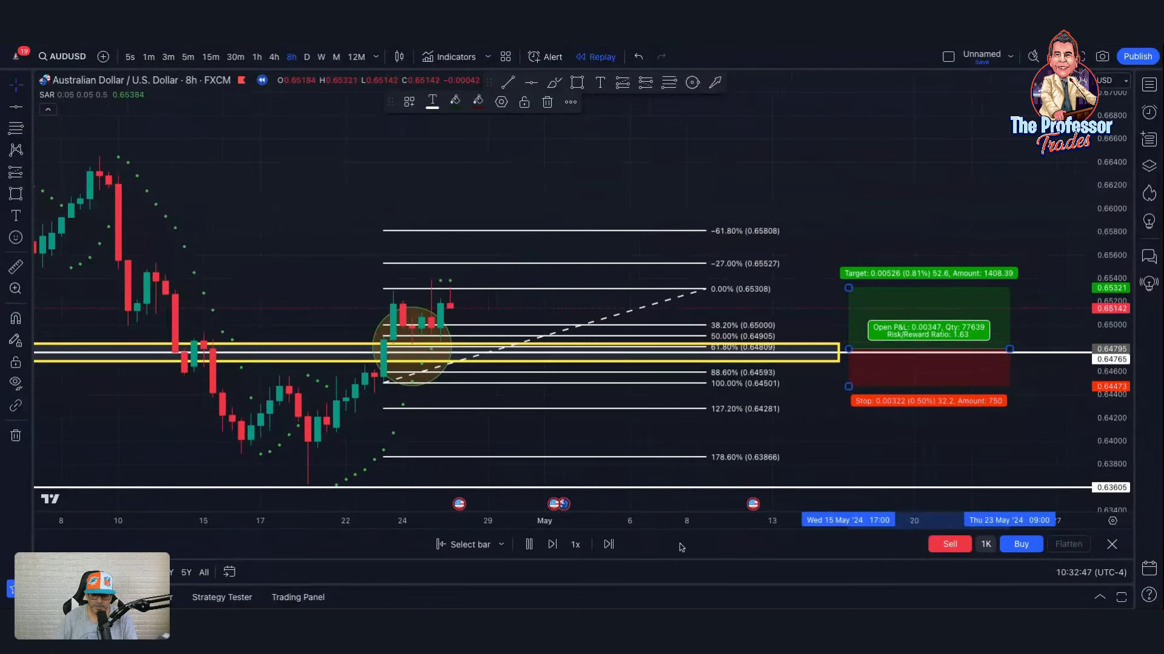
click(528, 544)
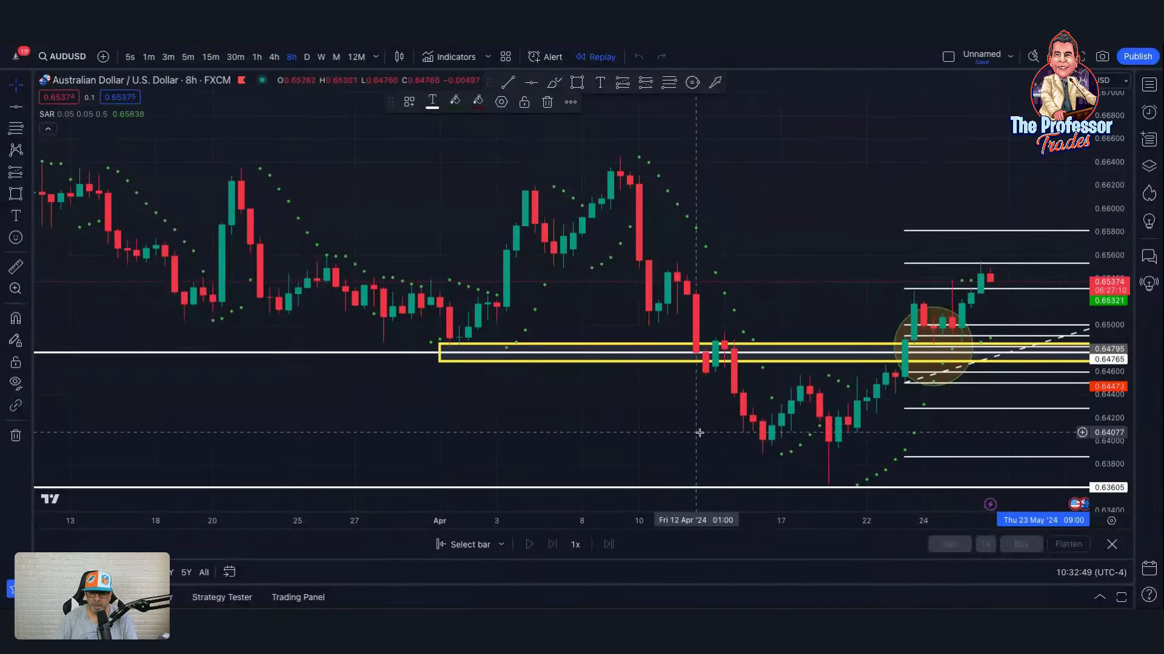
drag(700, 433, 378, 424)
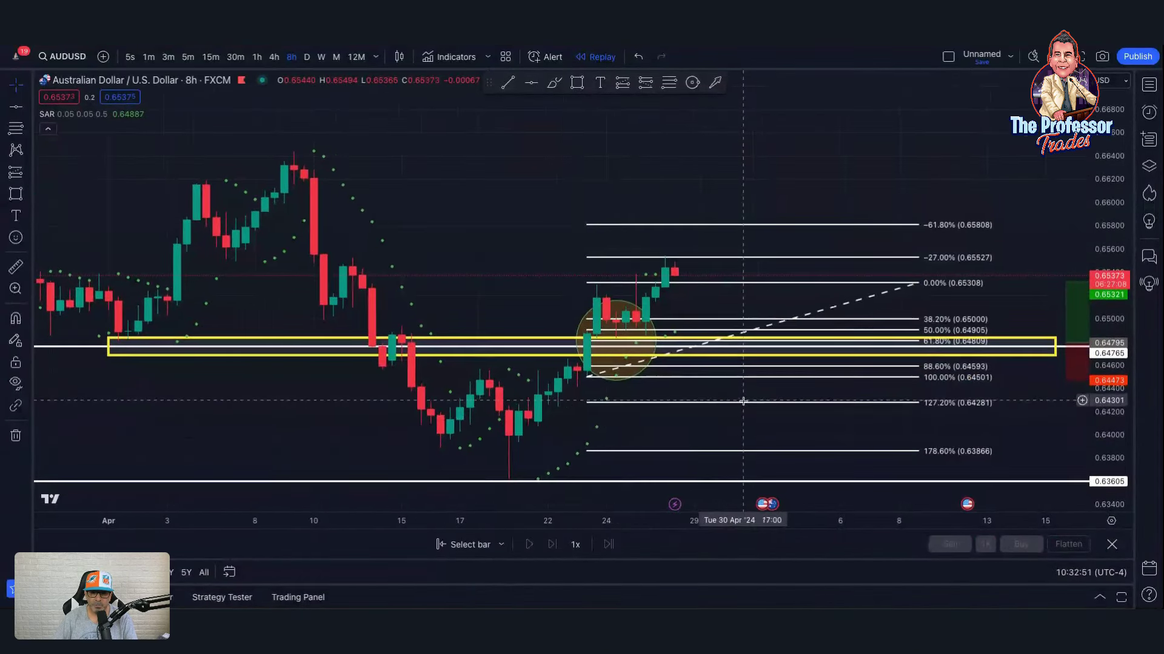
Step: Move the long position onto the retest candles, starting 24 April 2024 with its entry at about 0.64805
click(615, 344)
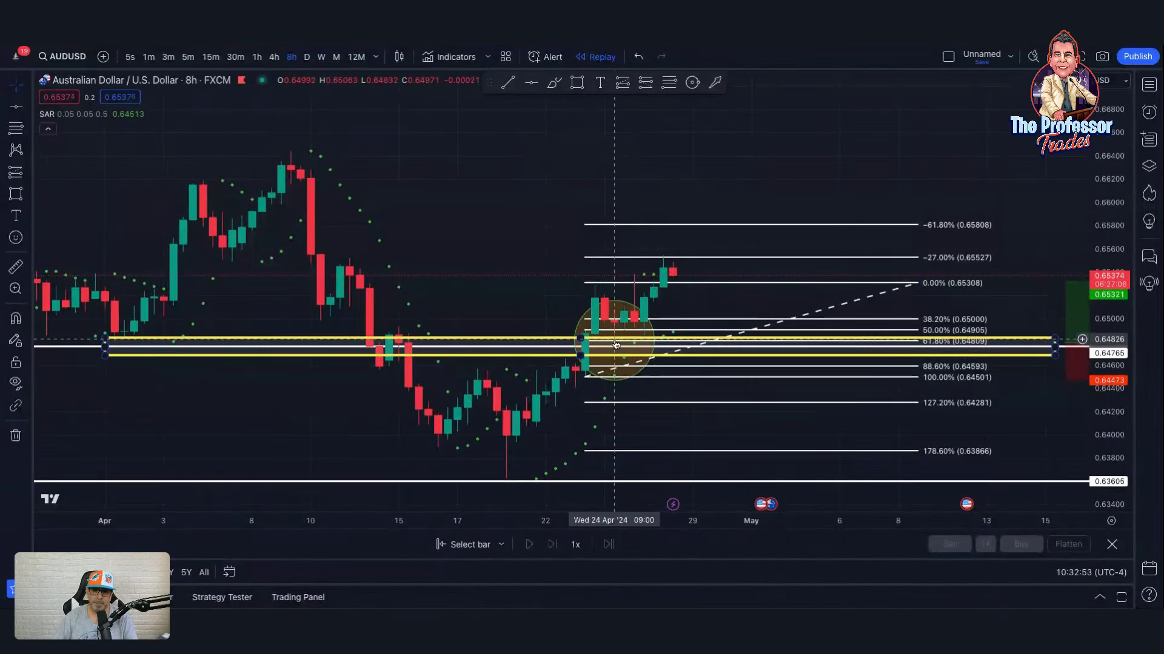
click(615, 344)
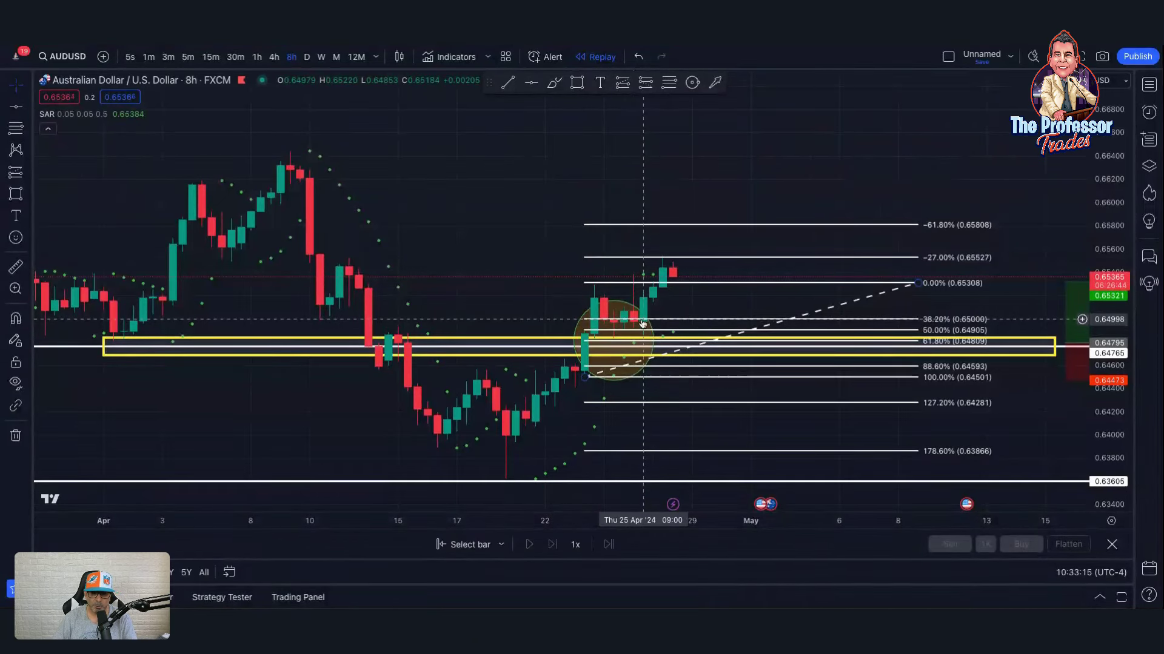
scroll(643, 323, up, 3)
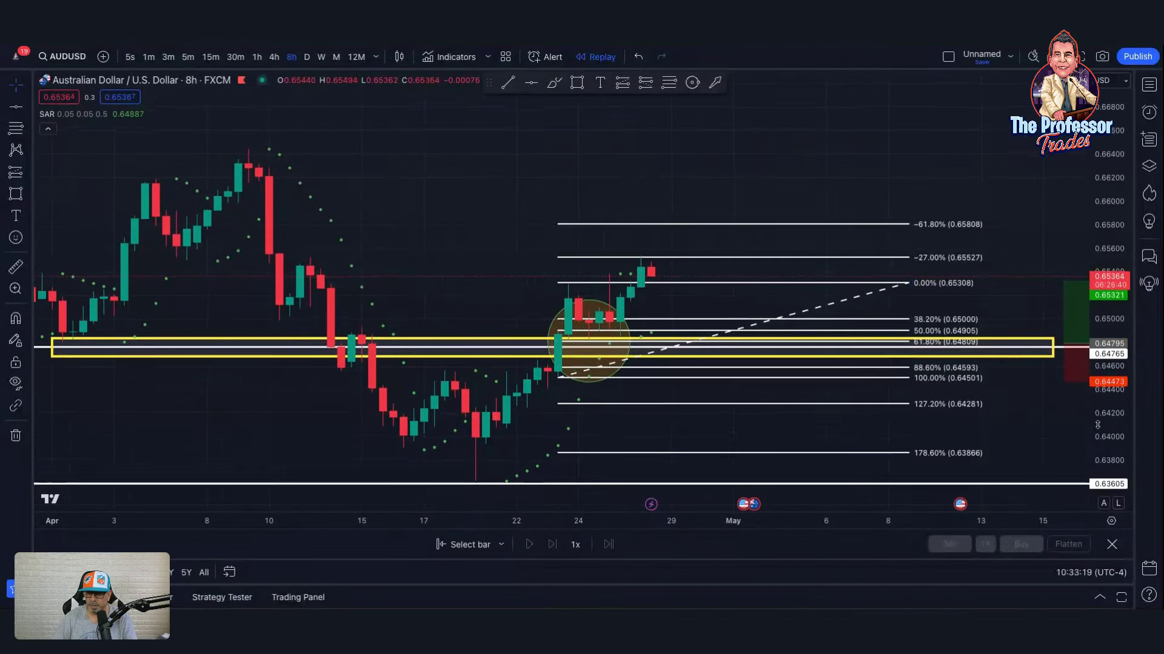
drag(1073, 381, 628, 374)
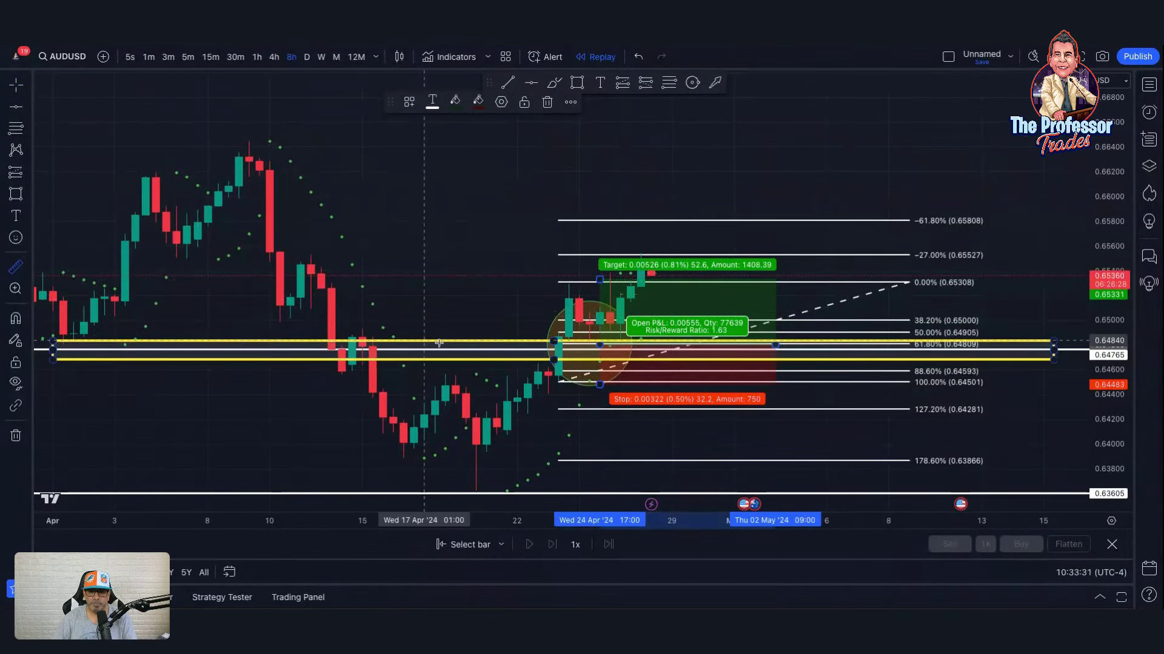
Step: Measure the price distance from the yellow zone up towards the long position's target and clear the measurement
click(732, 340)
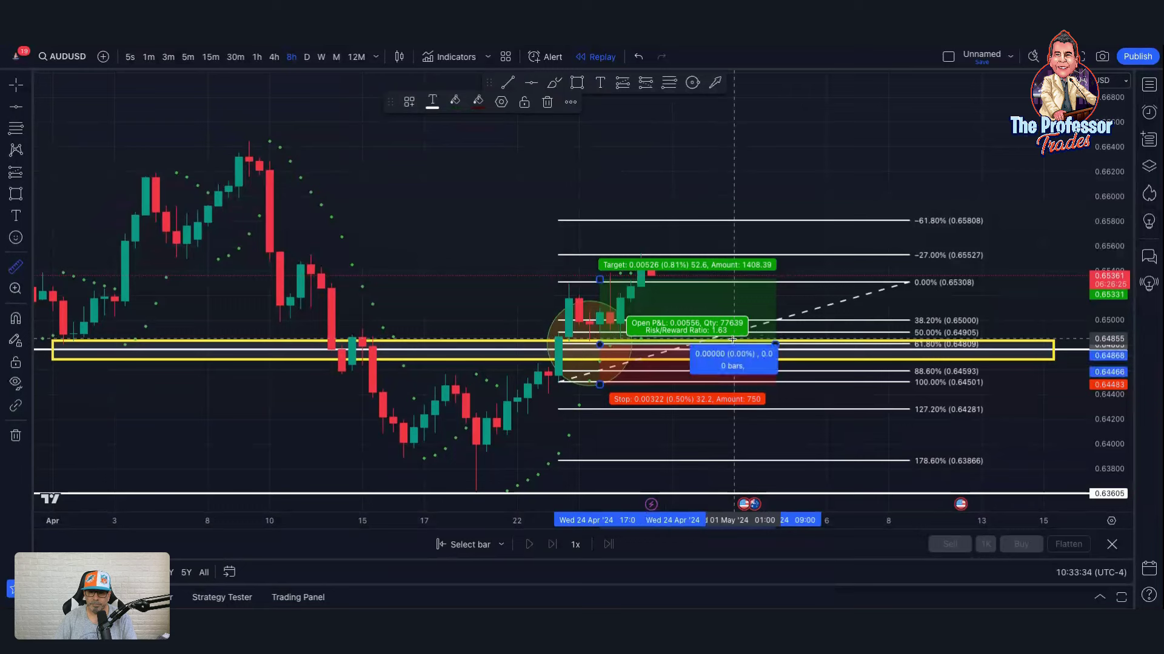
click(740, 291)
click(1003, 310)
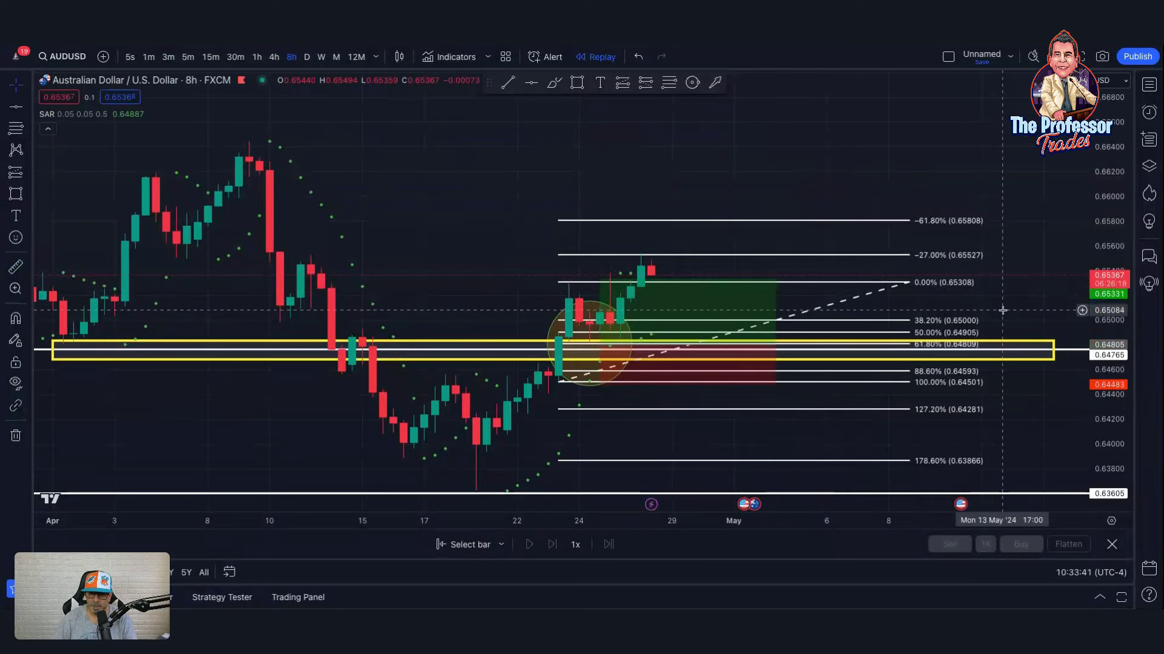
scroll(1002, 310, down, 1)
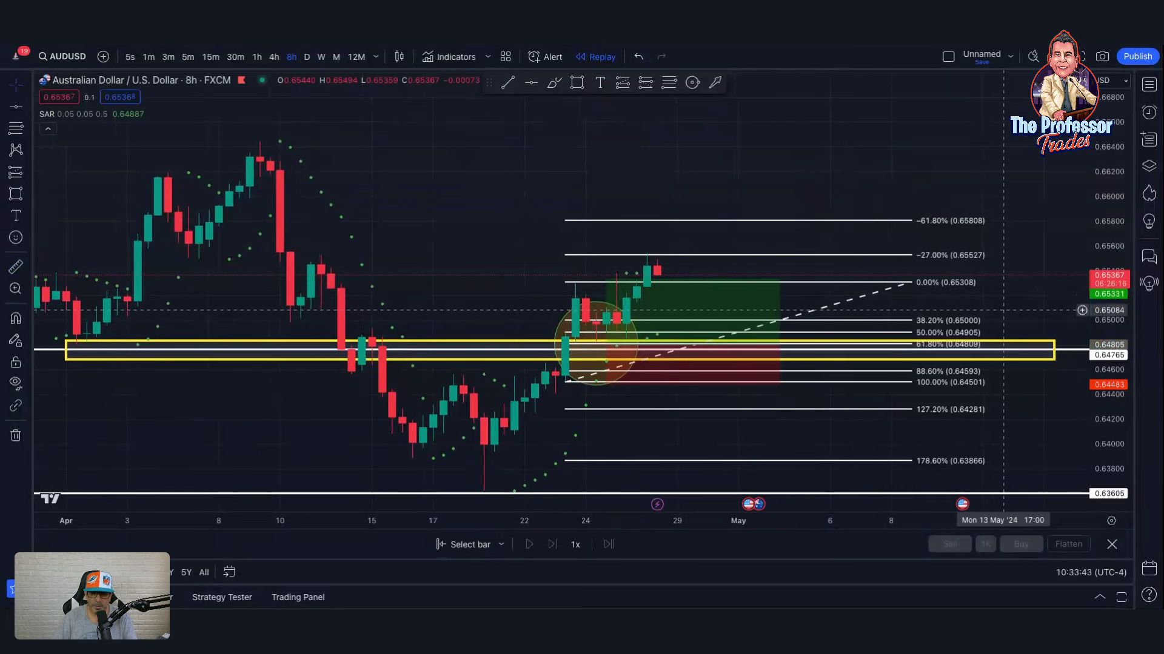
Step: Examine the eight-hour retest around the yellow zone, the highlighted candles, the long position and the Fibonacci levels
scroll(1003, 311, down, 2)
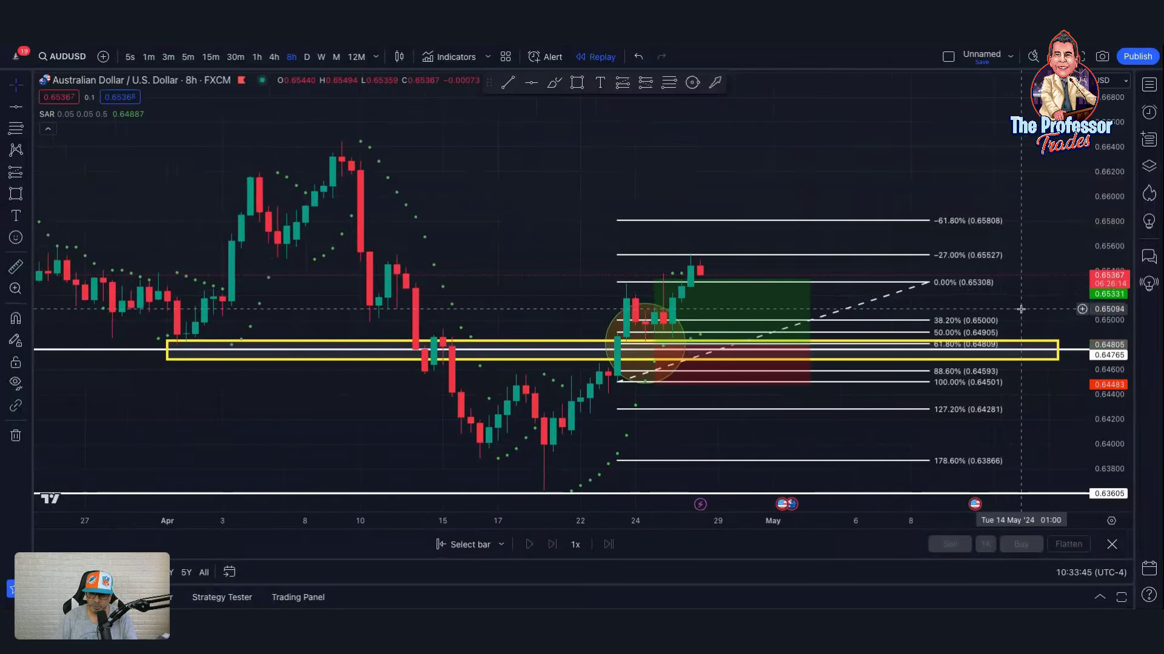
drag(1009, 310, 906, 312)
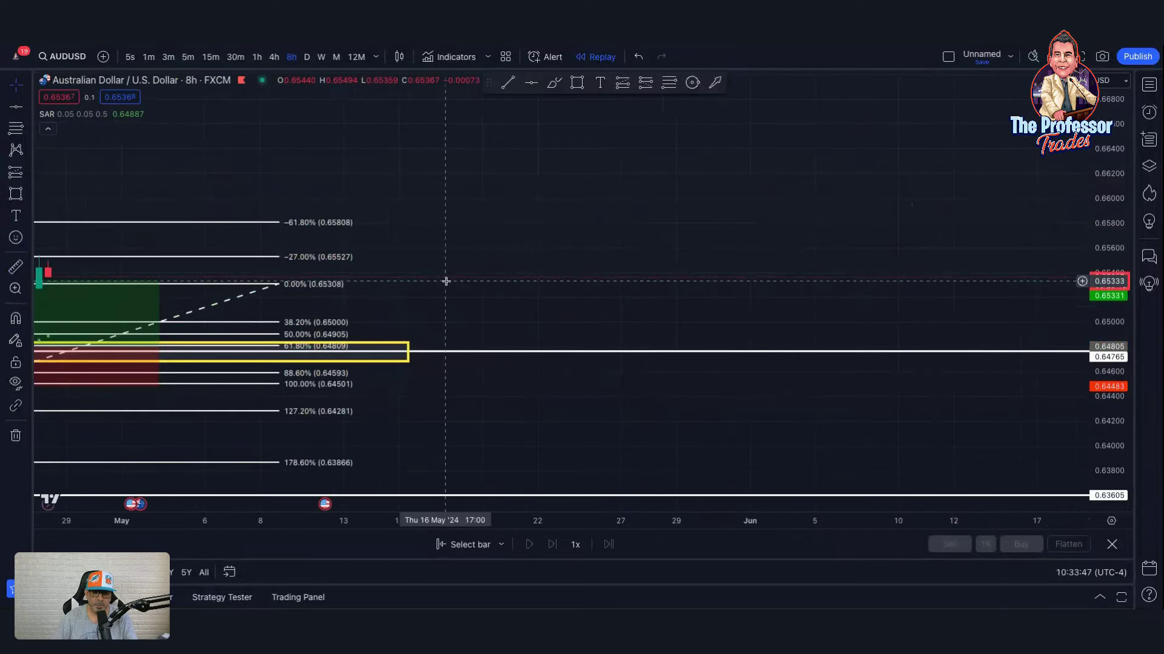
drag(447, 278, 576, 275)
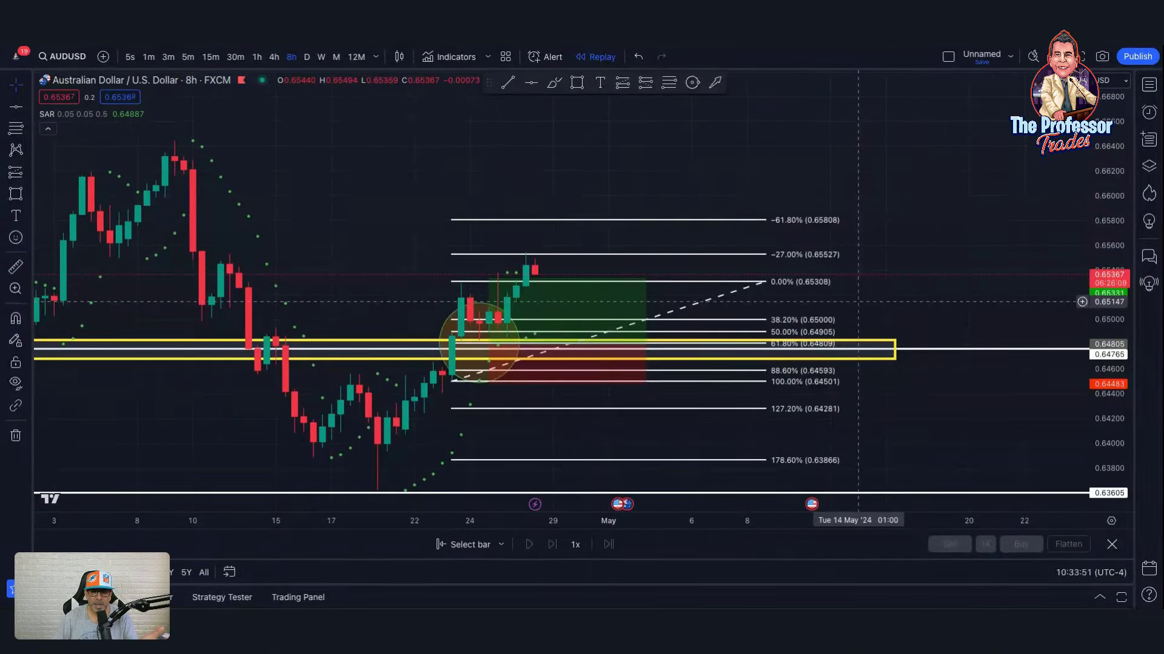
scroll(858, 301, down, 1)
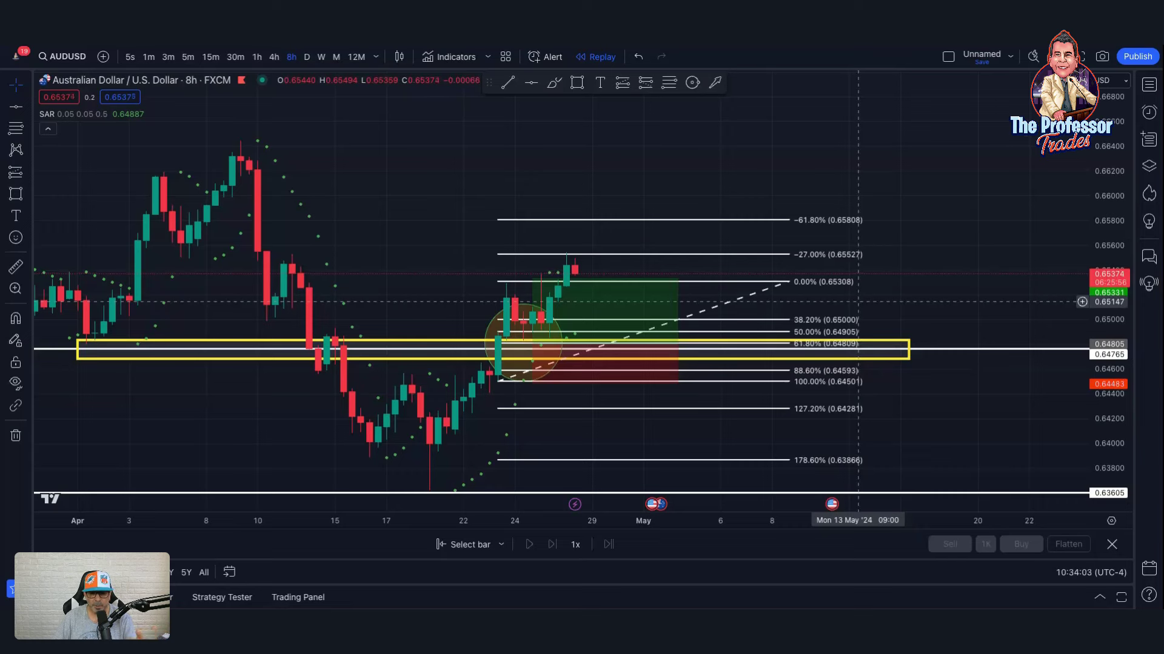
scroll(858, 301, down, 1)
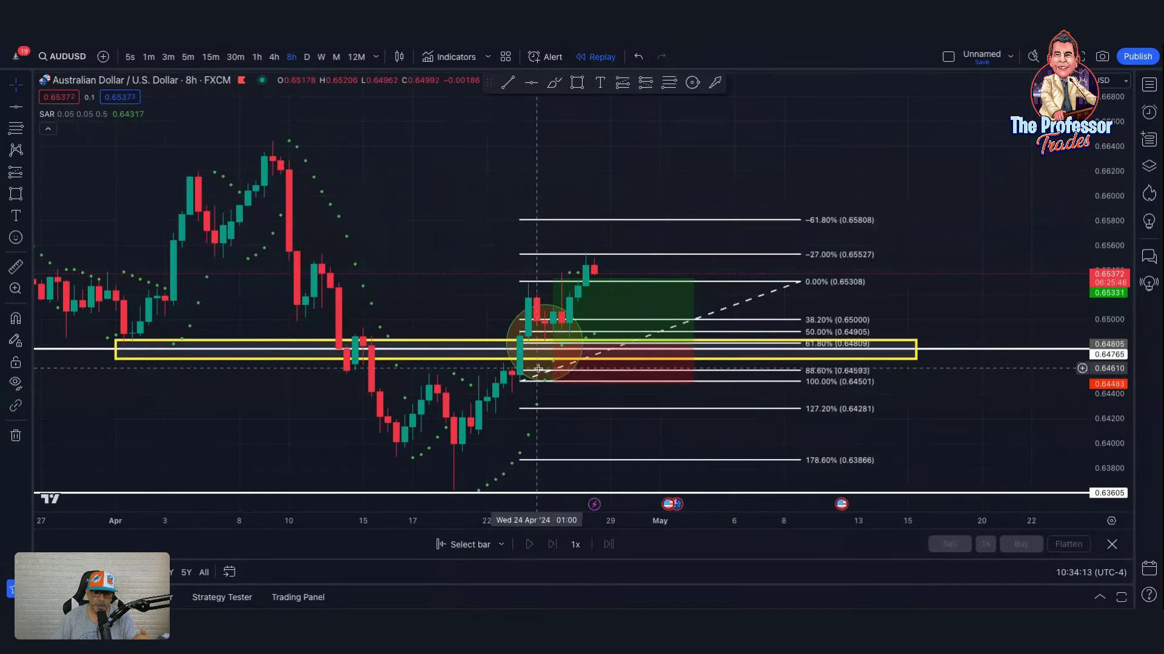
drag(762, 435, 854, 441)
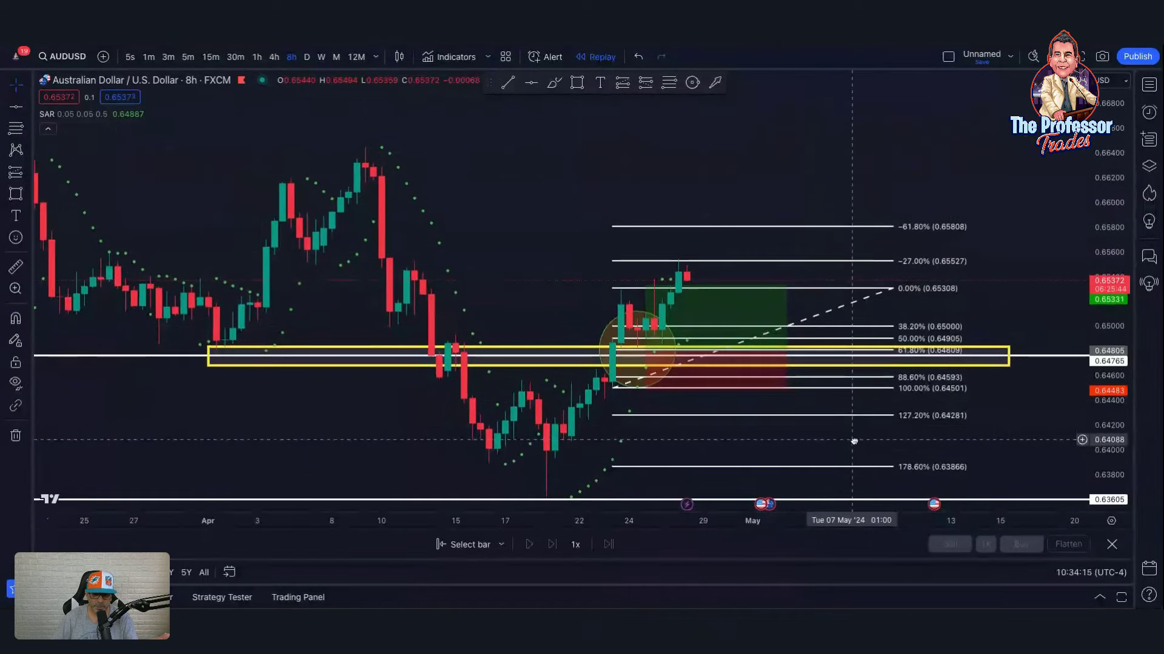
scroll(854, 441, up, 1)
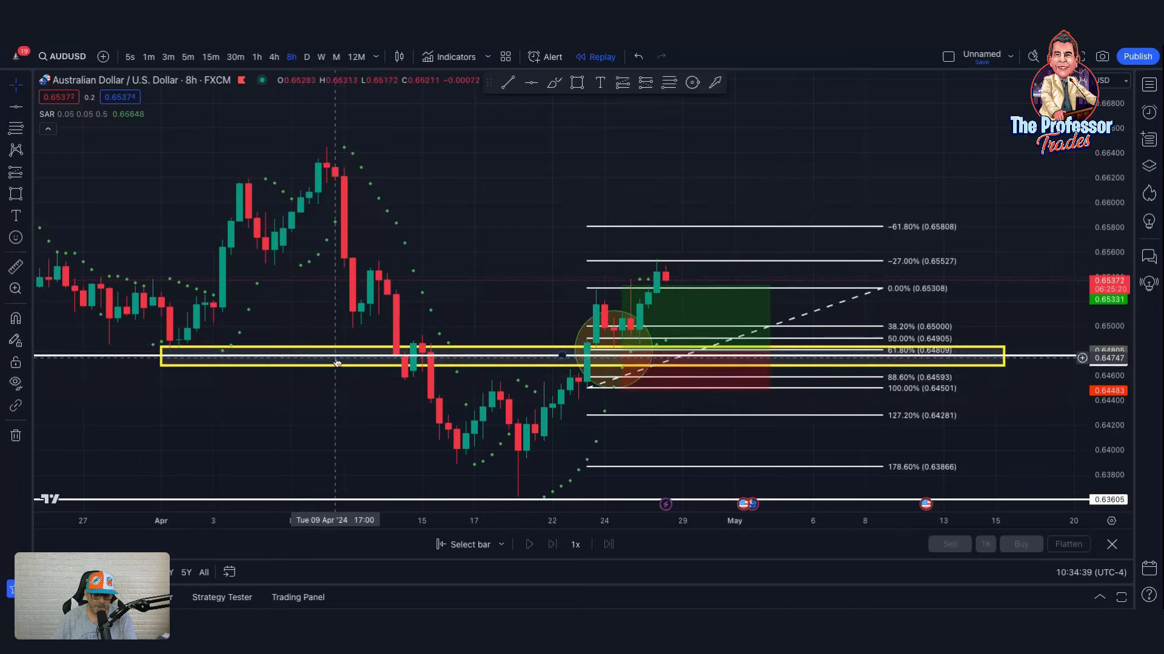
mouse_move(673, 354)
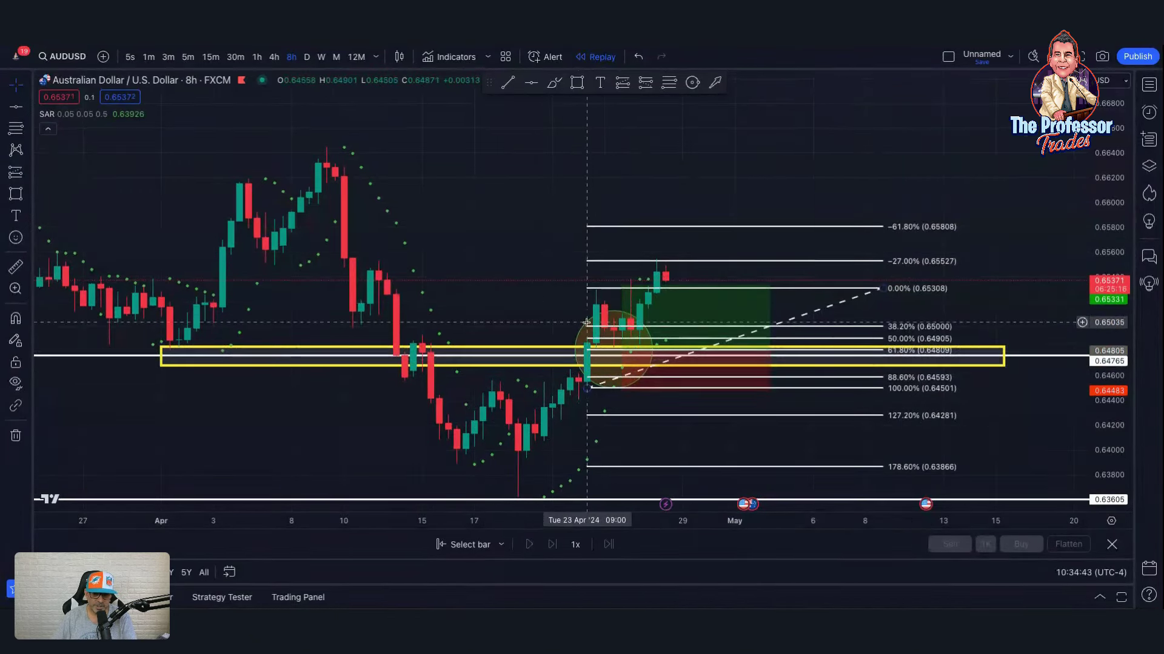
scroll(927, 419, right, 3)
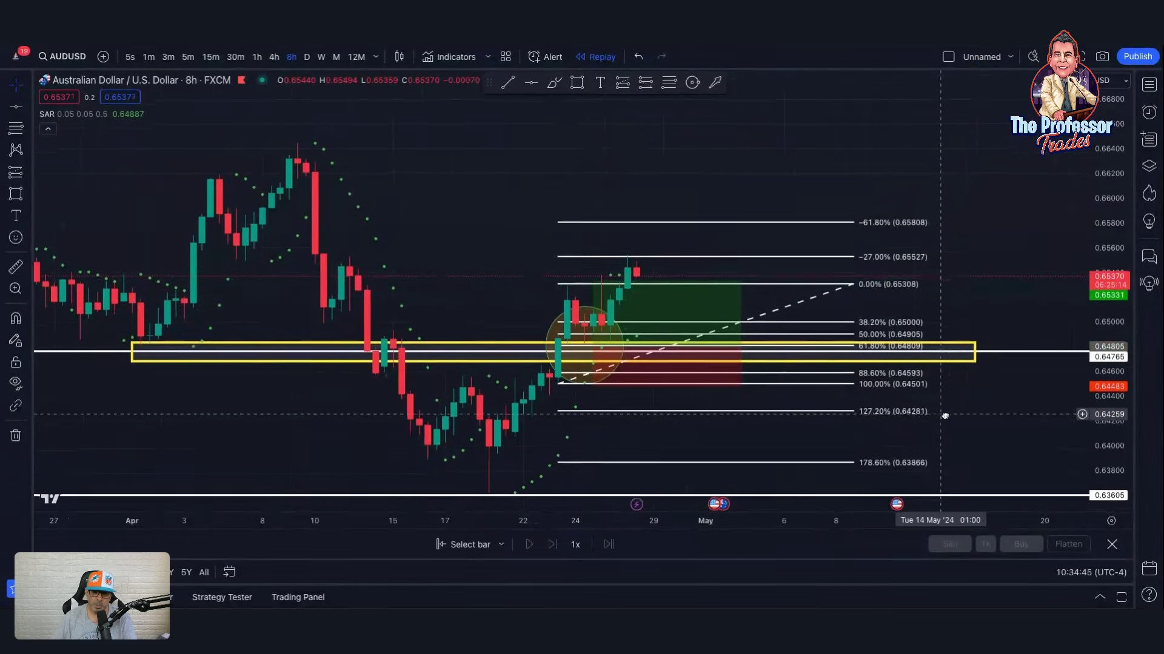
drag(914, 423, 925, 407)
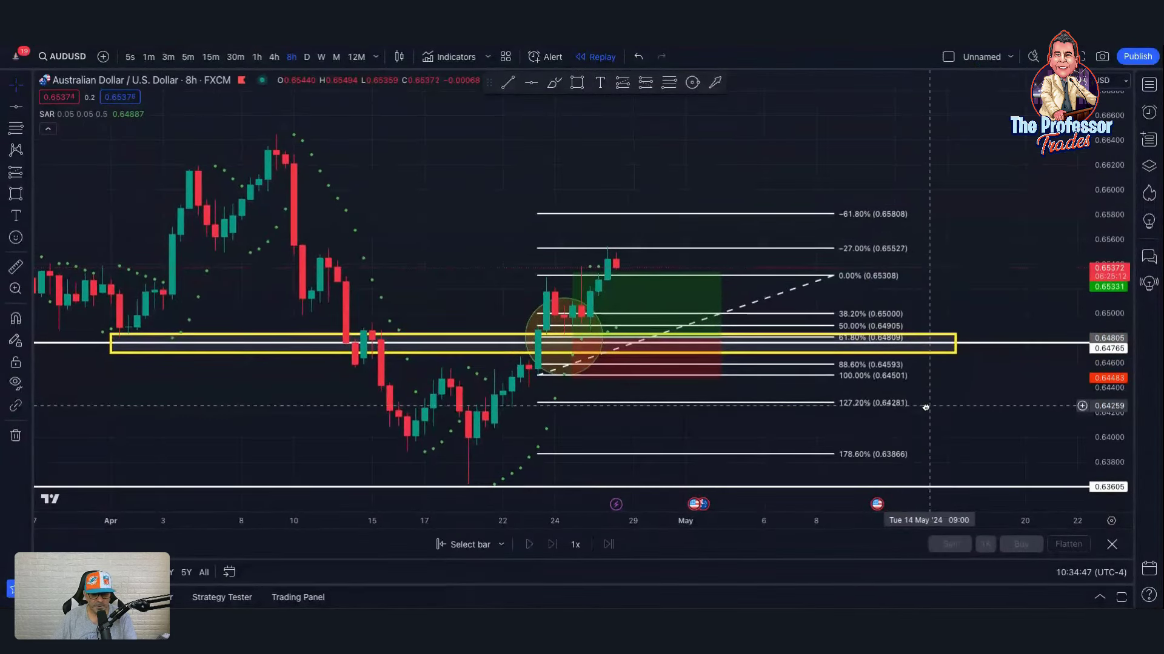
scroll(930, 406, left, 1)
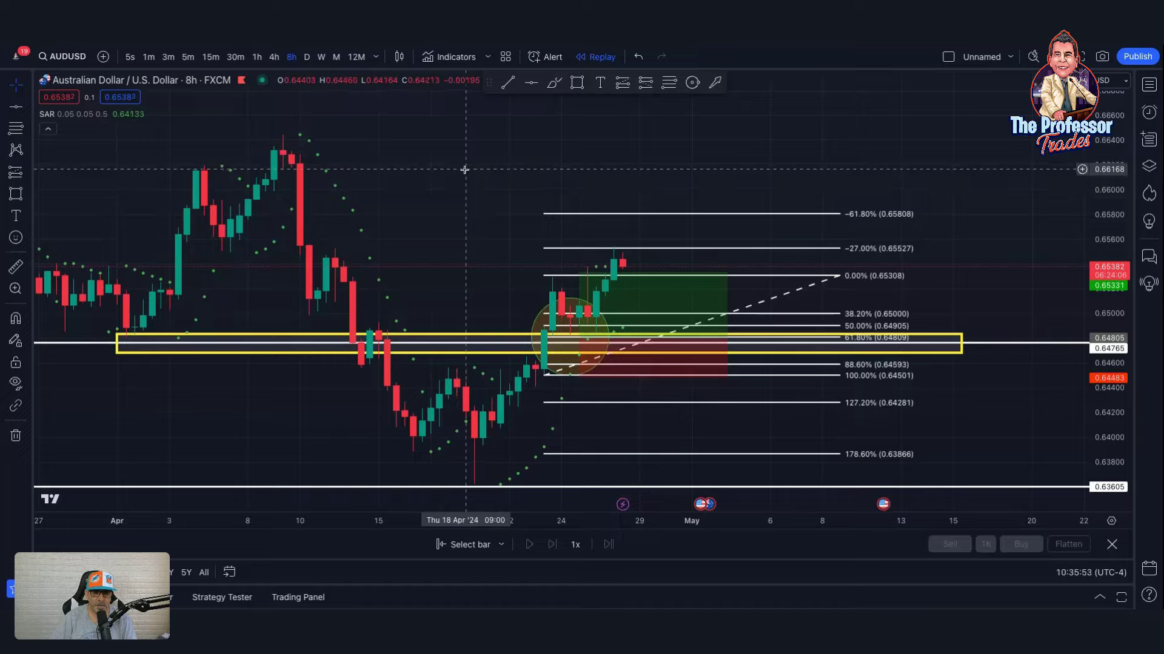
Step: Draw an arrow marker pointing at the SAR dot above the April peak, with its tip at the 10 April 2024 candles
mouse_move(469, 171)
mouse_down()
mouse_move(733, 188)
mouse_move(714, 151)
mouse_up()
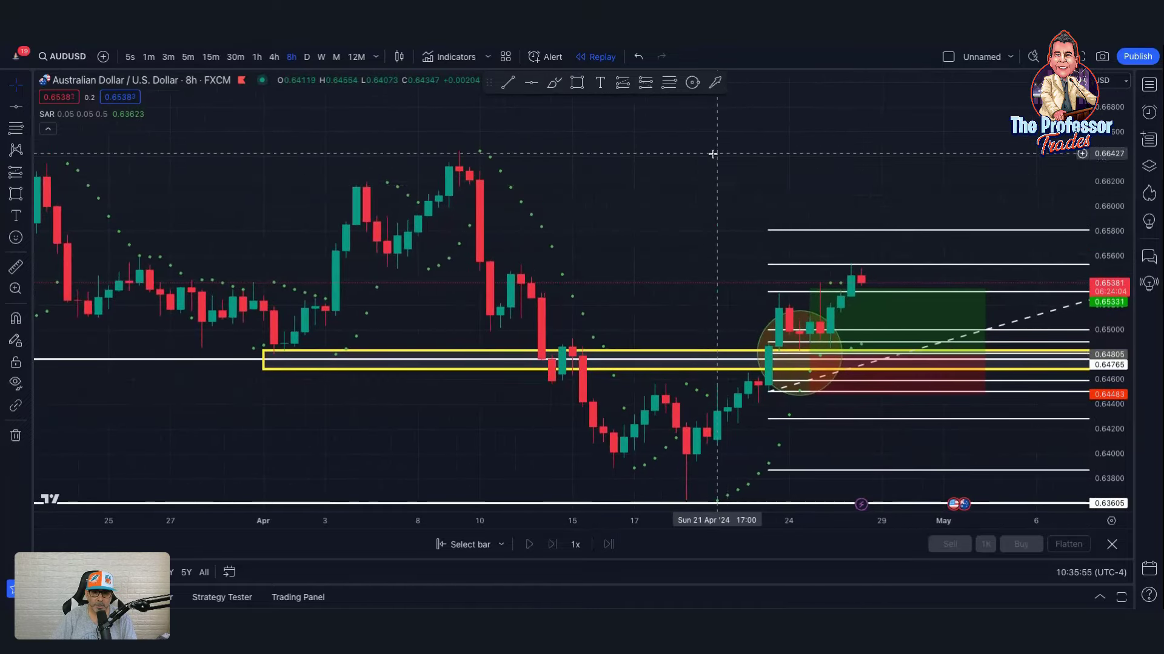
click(715, 82)
drag(644, 118, 488, 149)
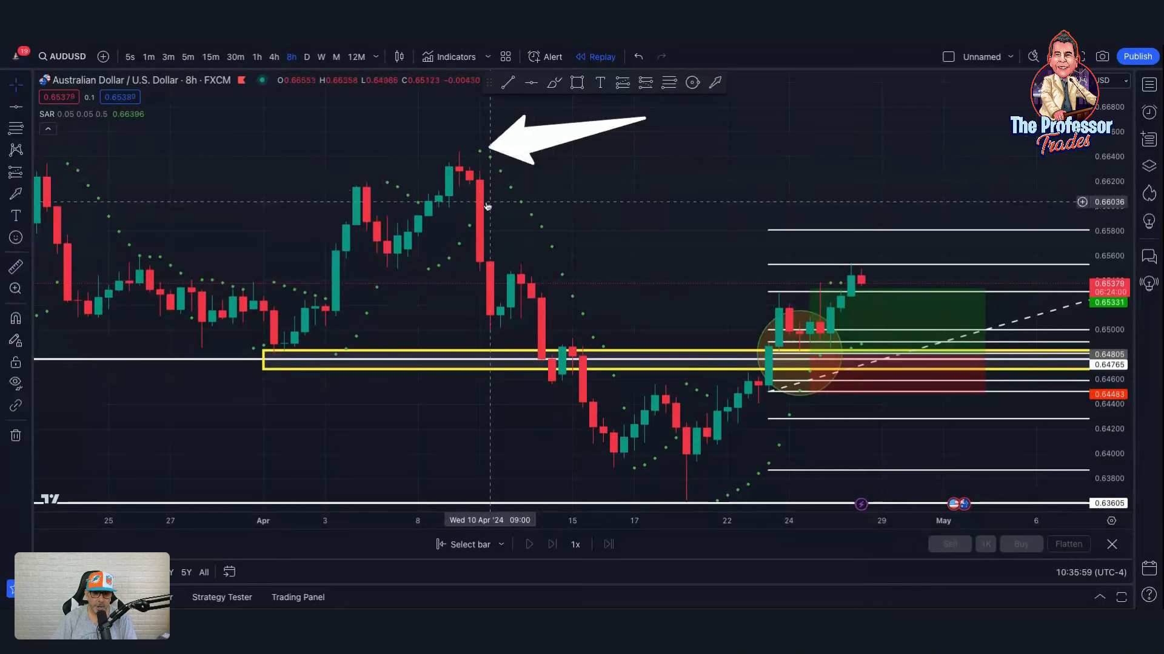
Step: Draw a horizontal trend line at about 0.66090 from 8 to 16 April 2024 and brush an arch over the peak candles above it
click(512, 85)
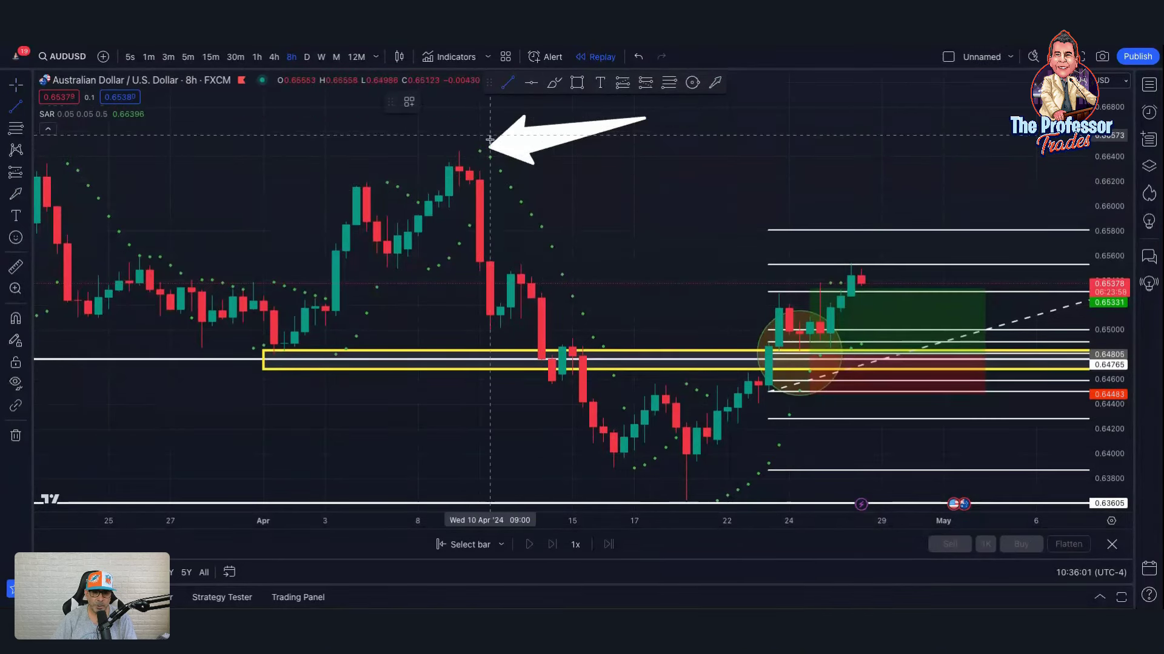
drag(423, 196, 605, 196)
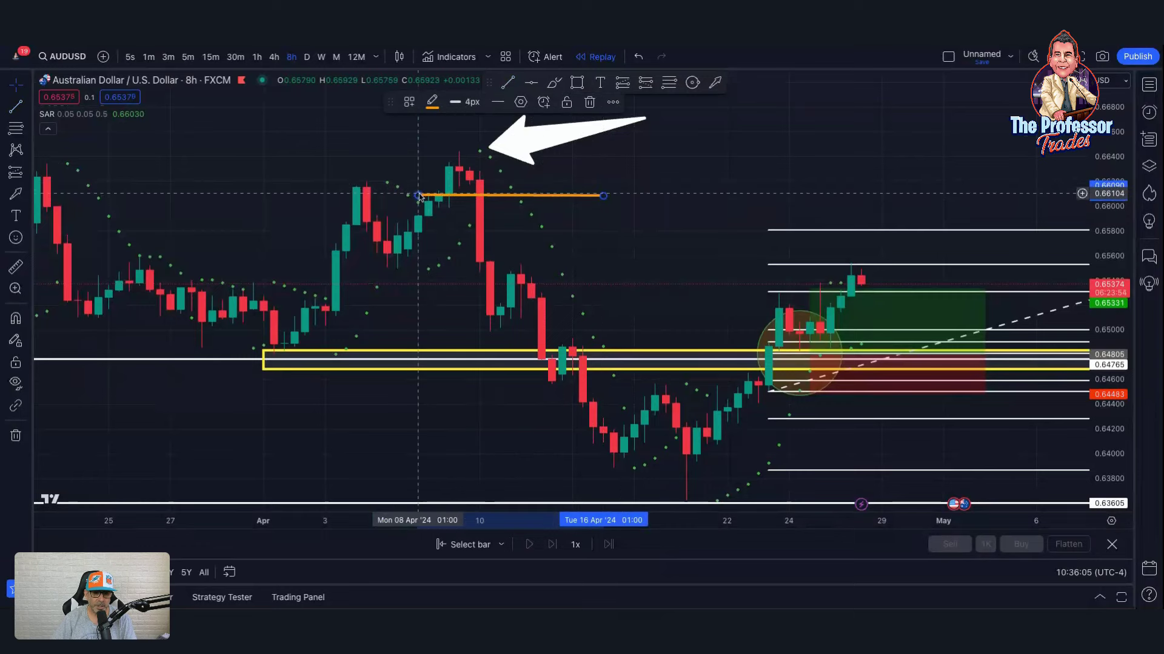
click(554, 82)
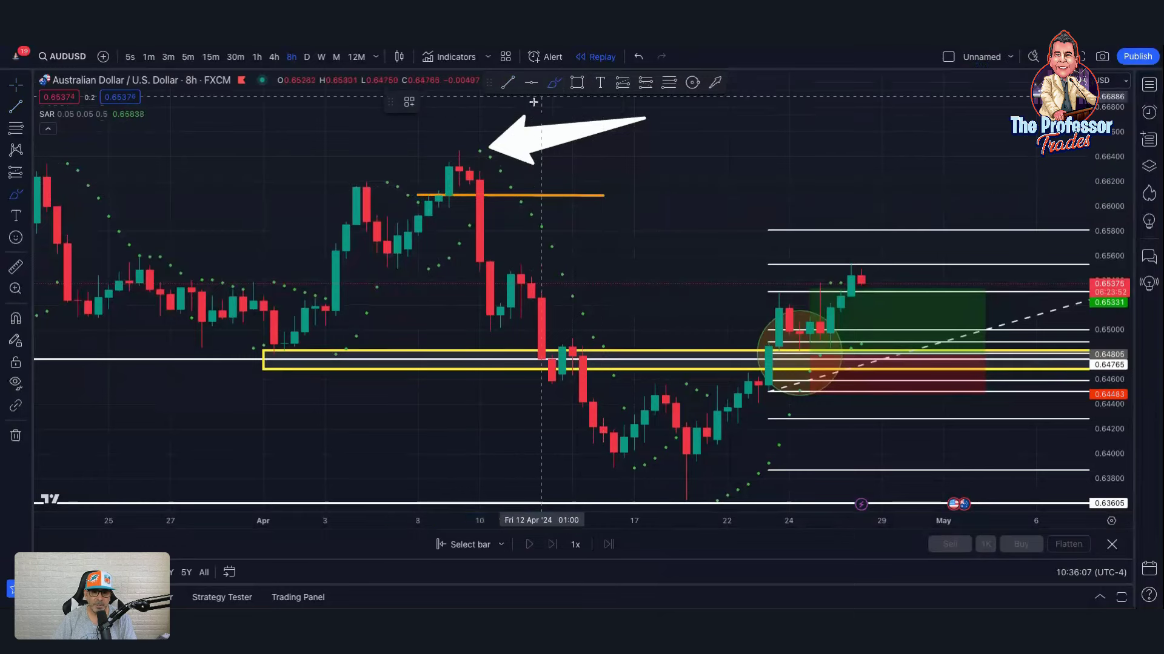
click(427, 195)
click(479, 186)
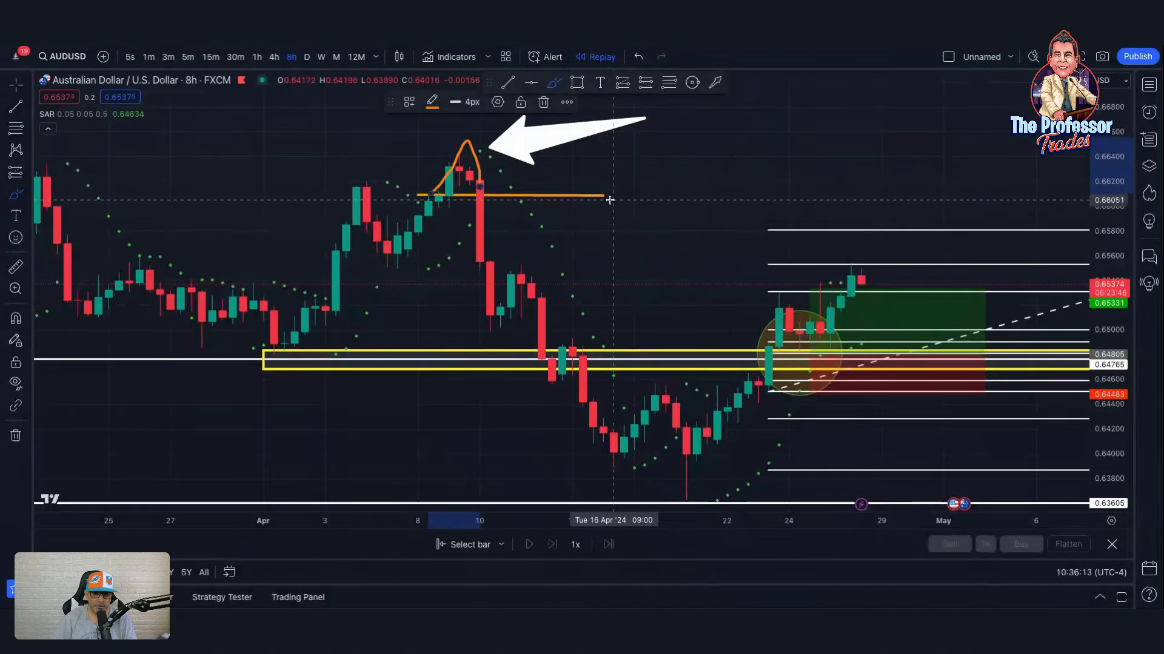
Step: Compare the marked peak on the daily chart, return to the eight-hour timeframe and leave the brush tool
scroll(615, 201, up, 2)
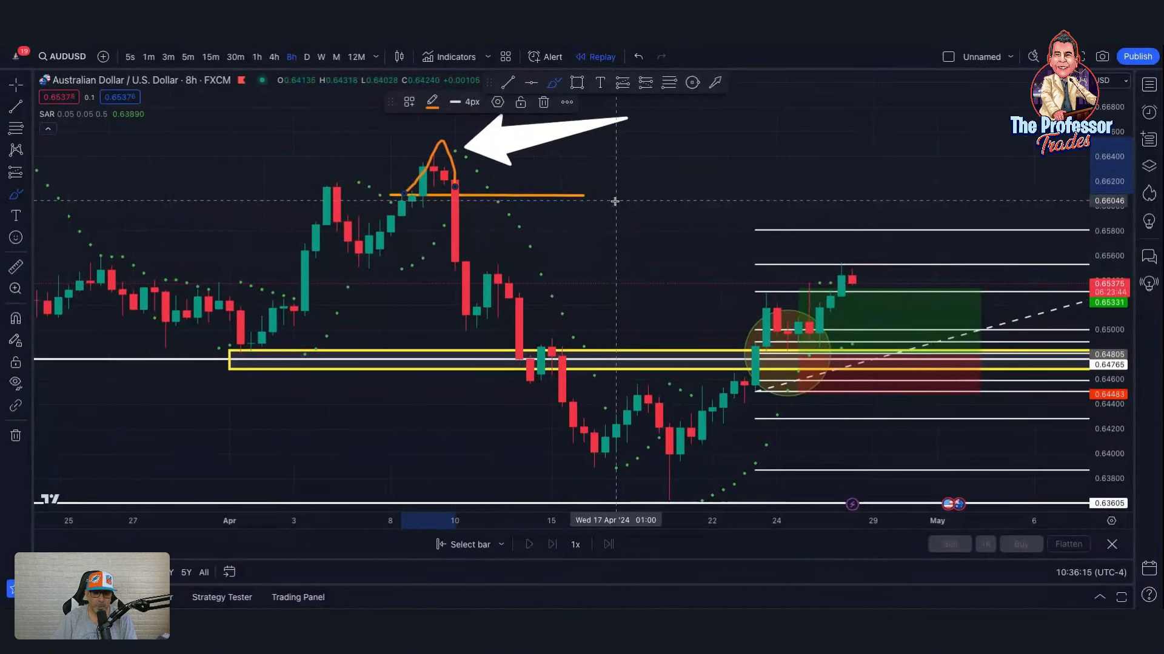
scroll(630, 212, down, 2)
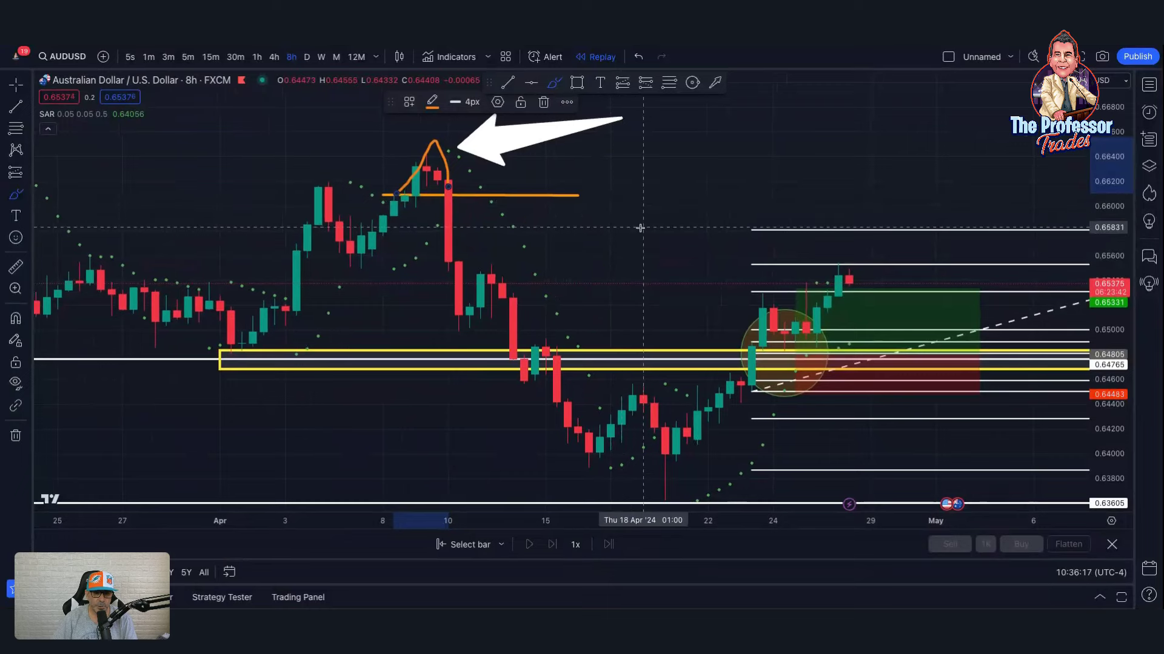
click(307, 57)
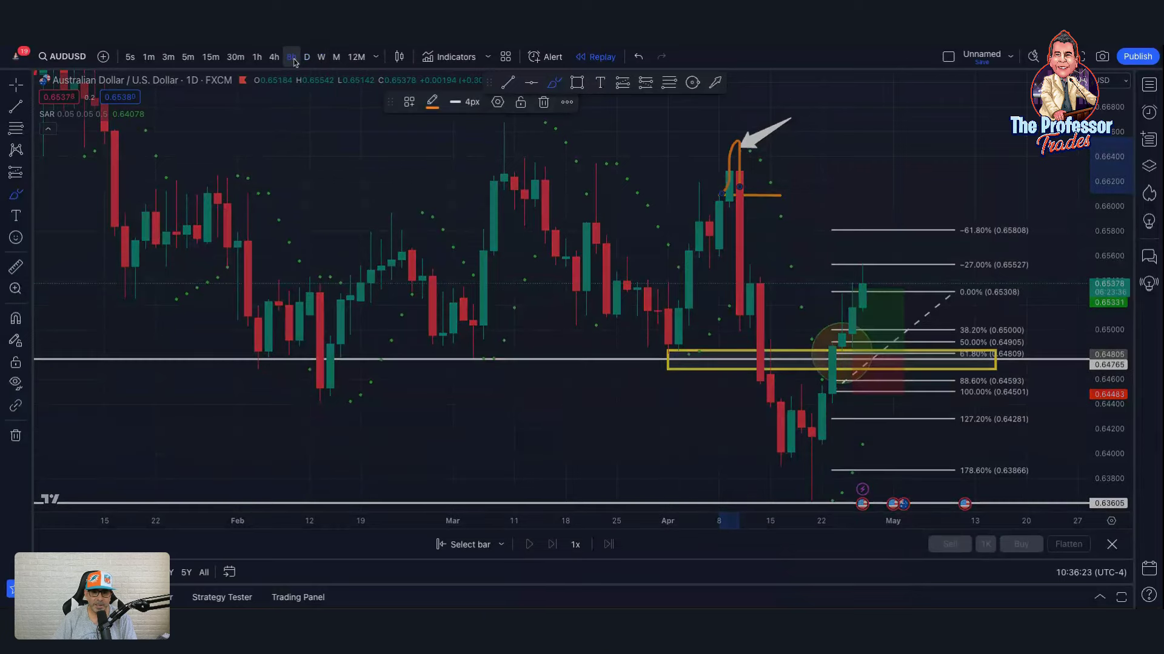
click(292, 57)
drag(628, 252, 692, 220)
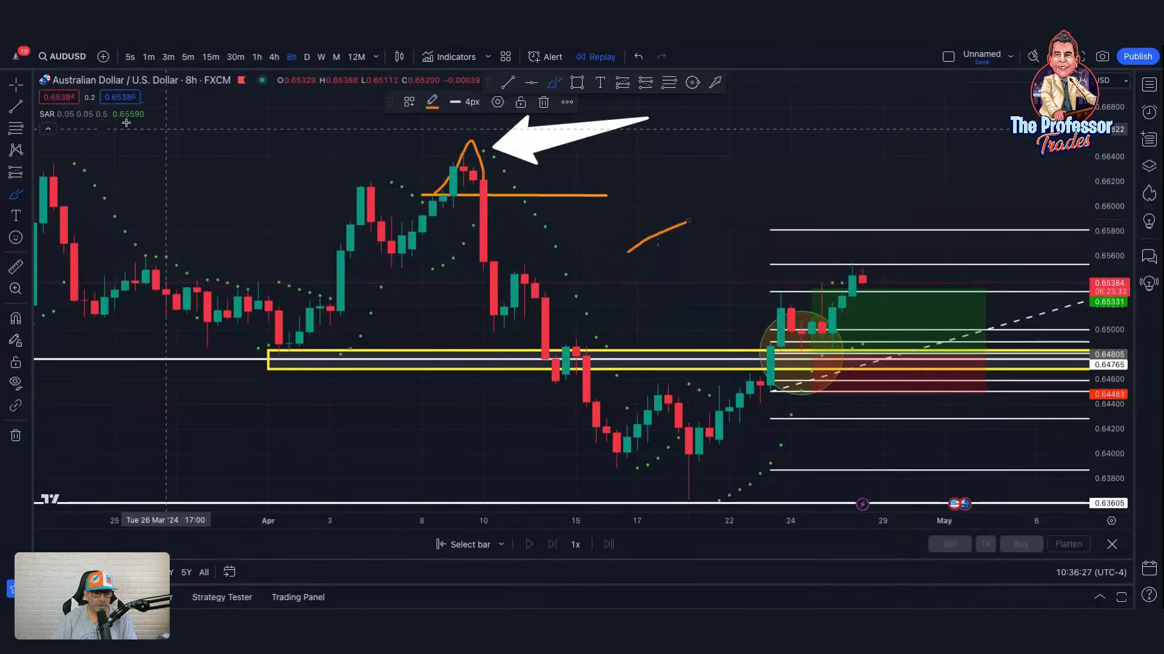
click(16, 84)
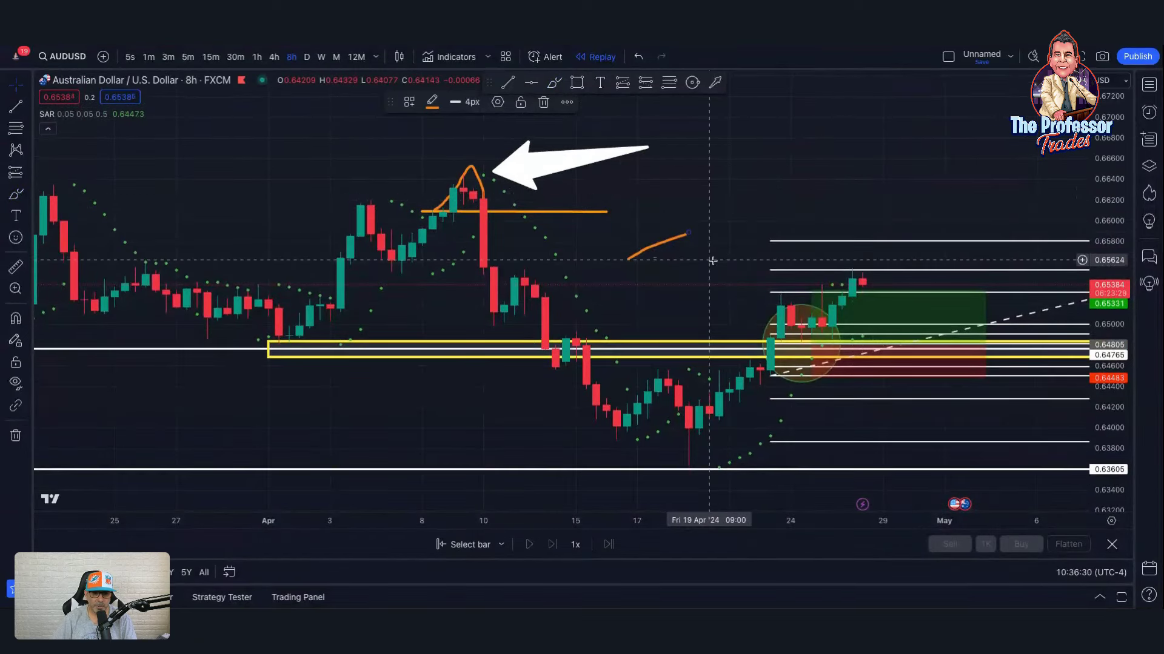
Step: Extend the yellow zone back to 14 March 2024 and move it up to about 0.65467–0.65618
scroll(712, 261, up, 1)
scroll(712, 261, down, 3)
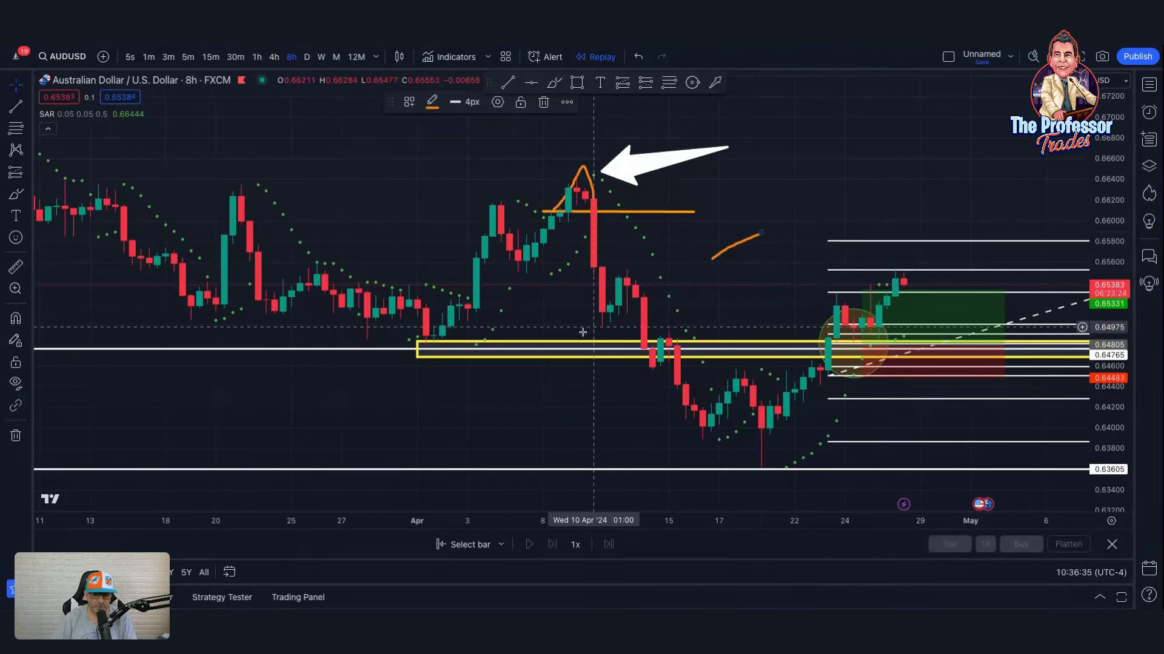
drag(417, 348, 115, 349)
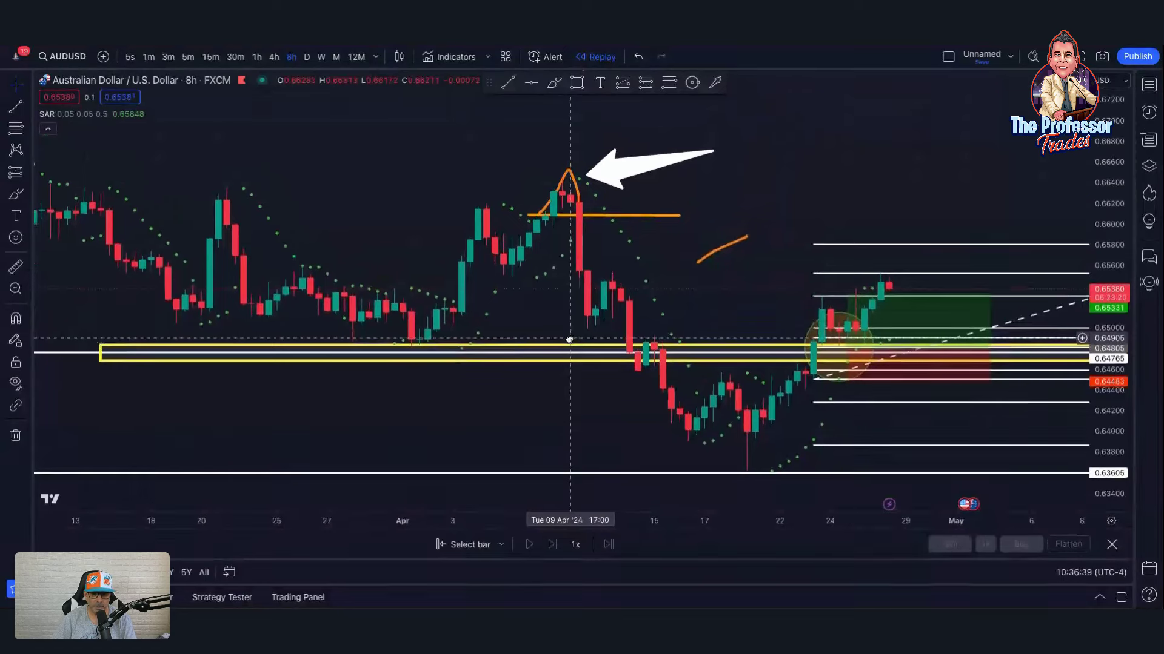
drag(584, 341, 576, 265)
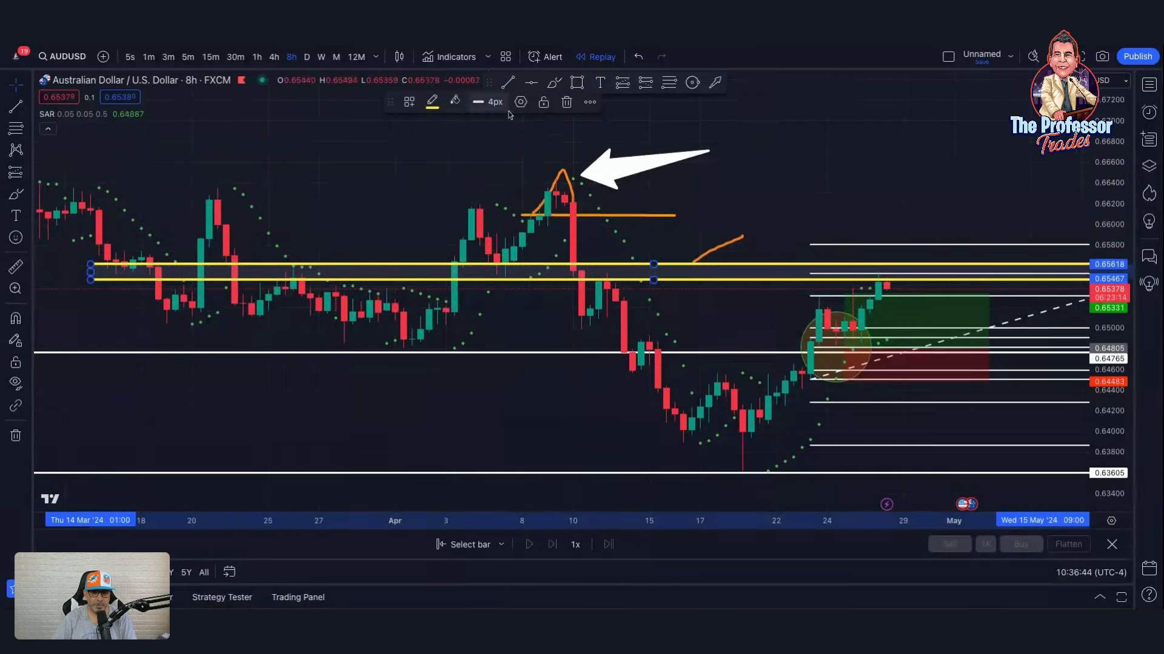
Step: Draw a circle around the falling candles below the white level, centred on 15 April 2024 at about 0.64292
click(692, 83)
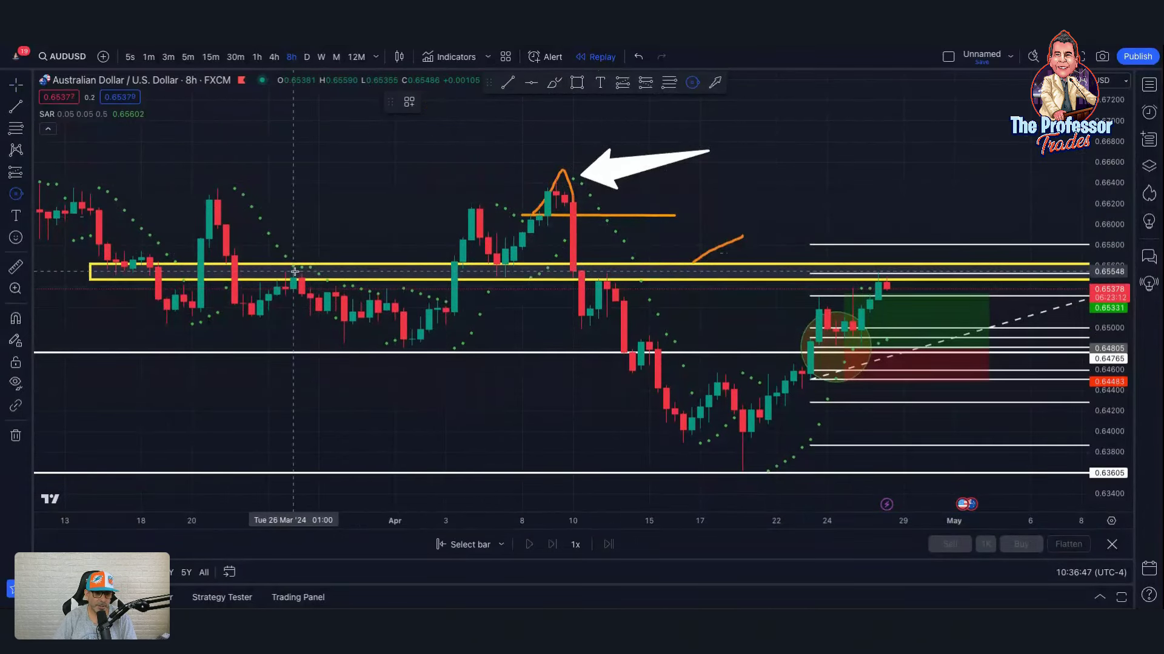
mouse_move(293, 271)
mouse_down()
mouse_move(318, 296)
mouse_move(239, 259)
mouse_move(241, 330)
mouse_move(293, 266)
mouse_move(385, 376)
mouse_move(540, 253)
mouse_move(572, 332)
mouse_move(613, 260)
mouse_move(657, 403)
mouse_up()
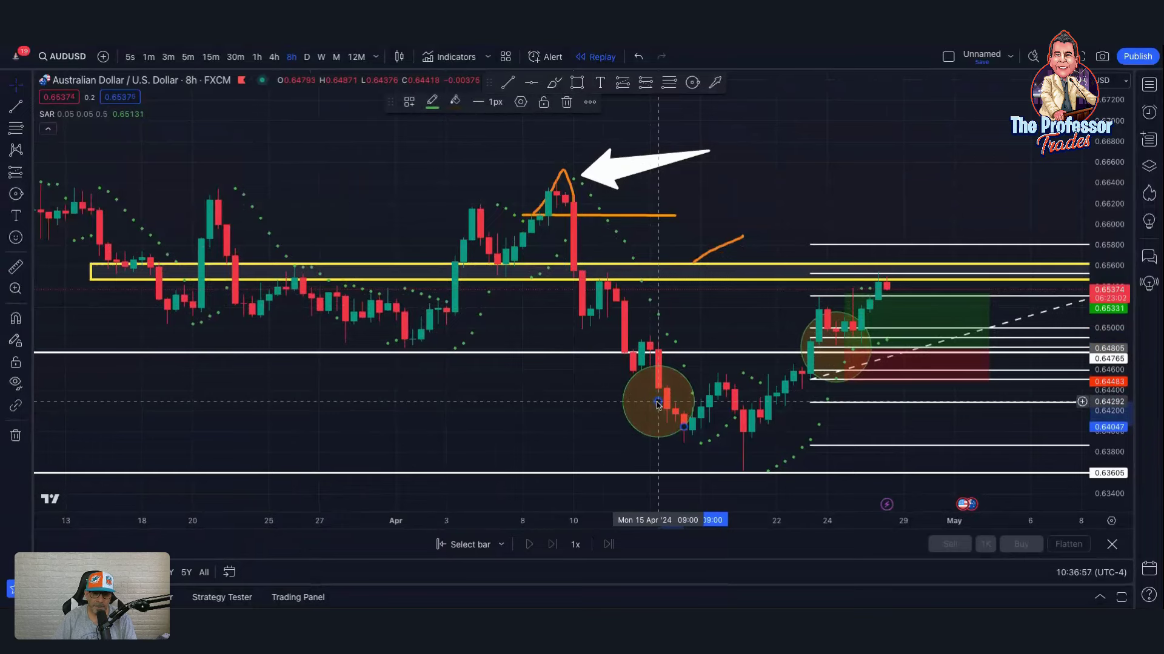
scroll(659, 403, down, 3)
scroll(660, 401, up, 2)
scroll(660, 401, up, 3)
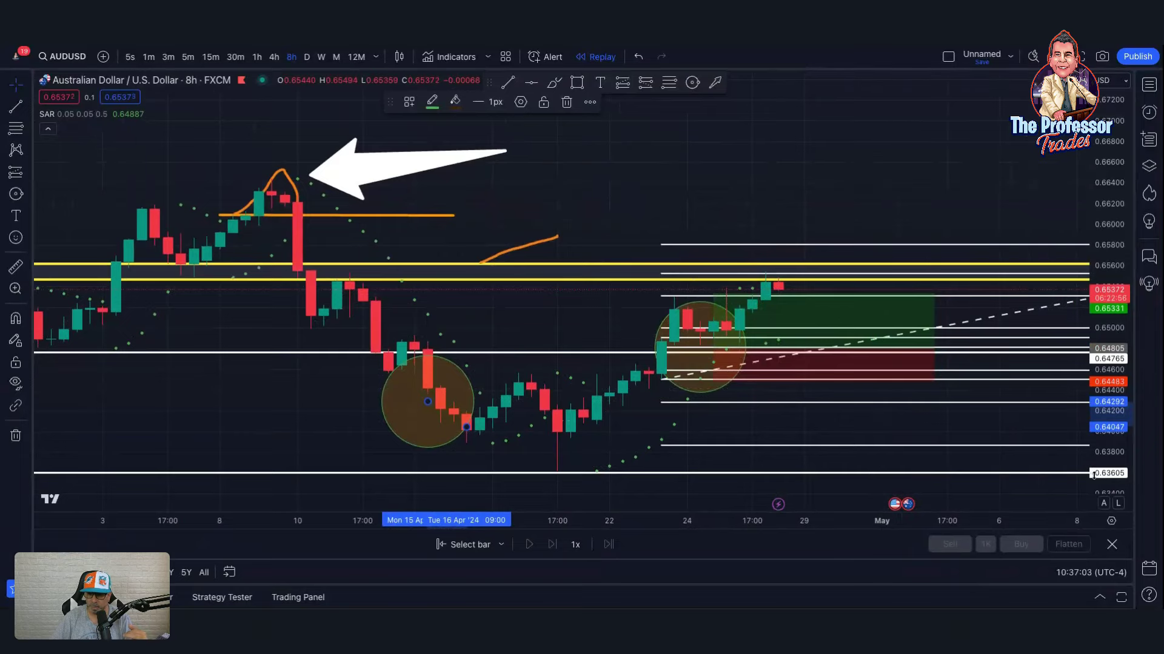
Step: Place a short position from 1 May 2024 with entry at 0.65527, stop at 0.65642 and target at 0.64816
drag(1093, 475, 1096, 376)
scroll(1001, 399, down, 2)
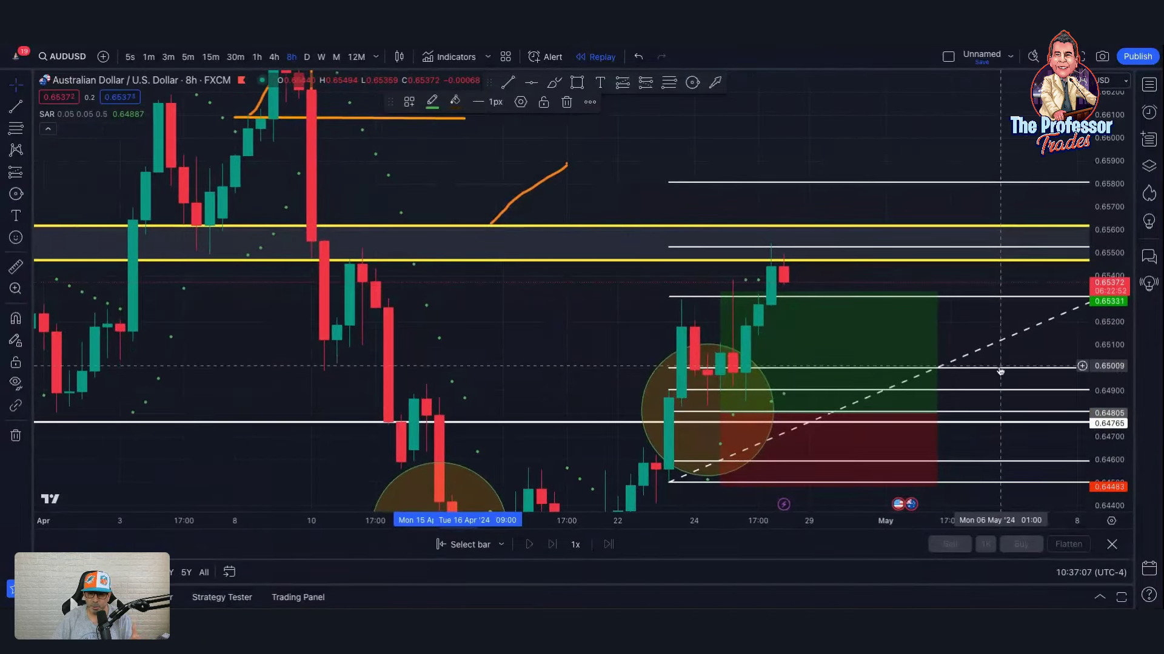
drag(1006, 356, 903, 337)
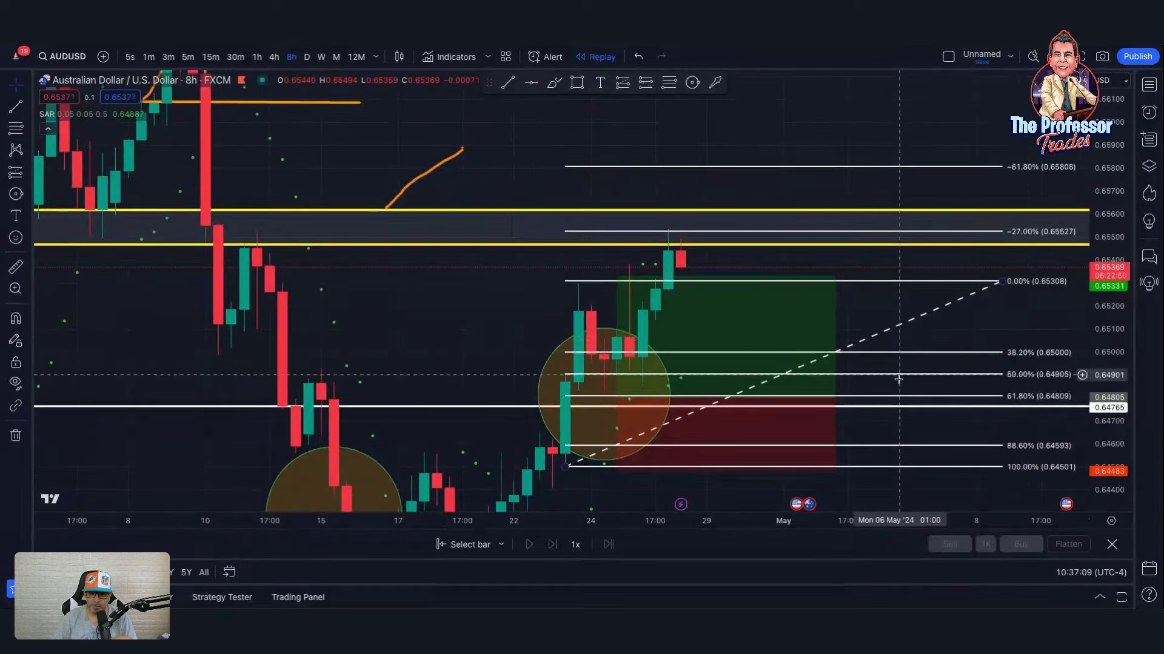
drag(1088, 290, 1091, 340)
drag(983, 312, 923, 315)
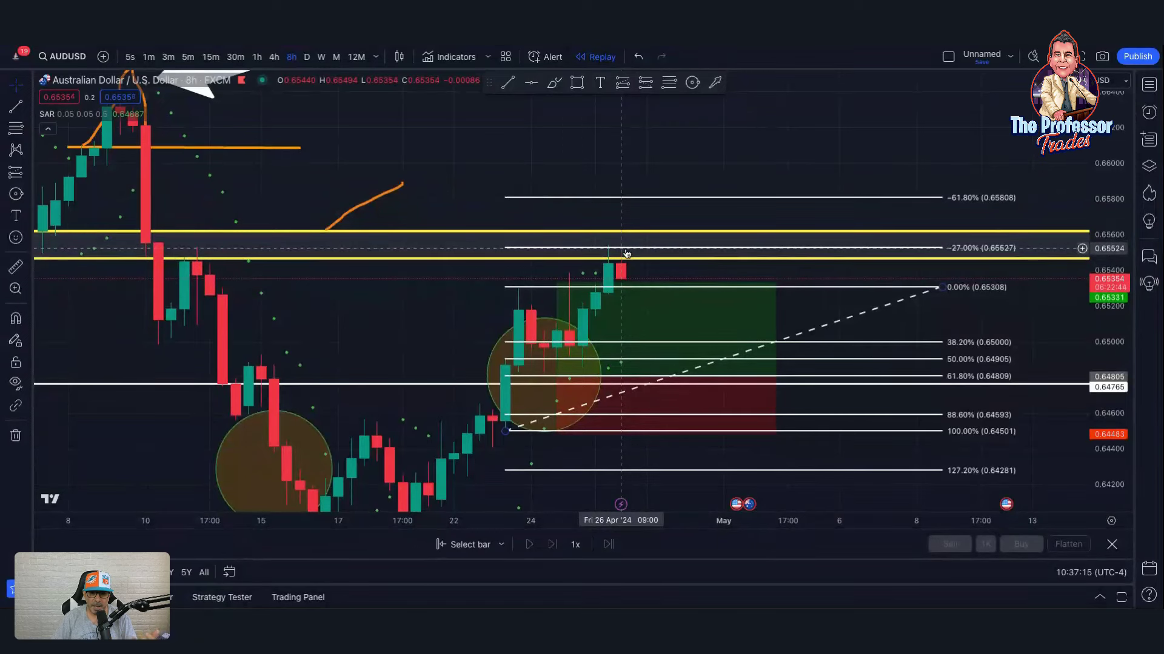
scroll(644, 268, down, 1)
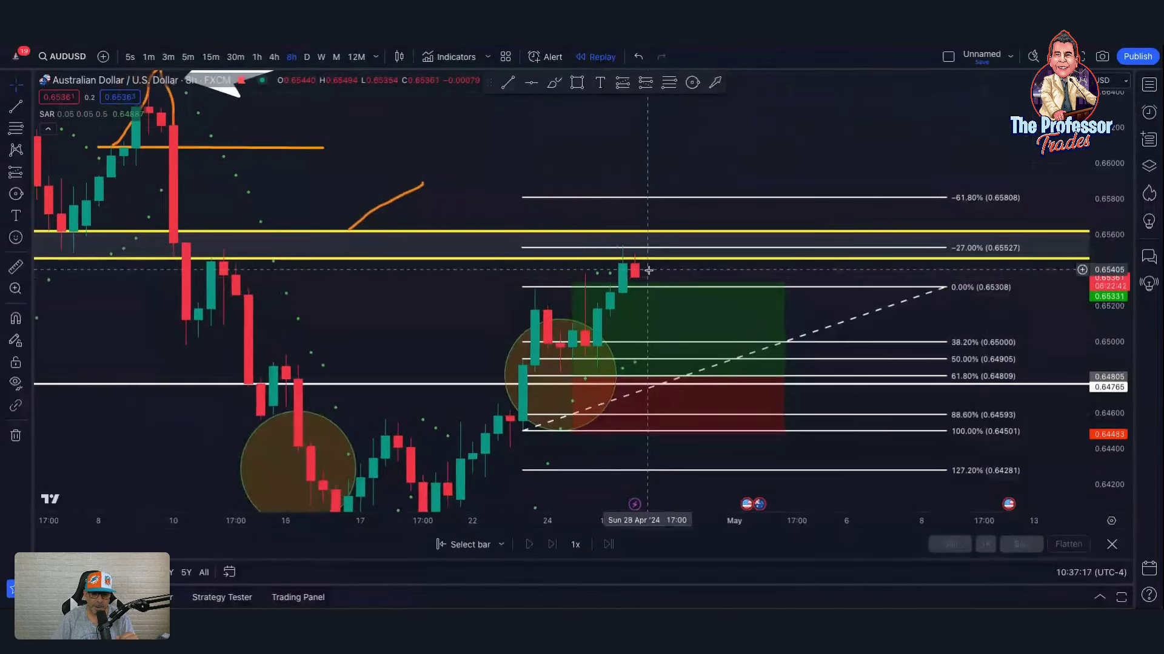
click(27, 176)
click(67, 143)
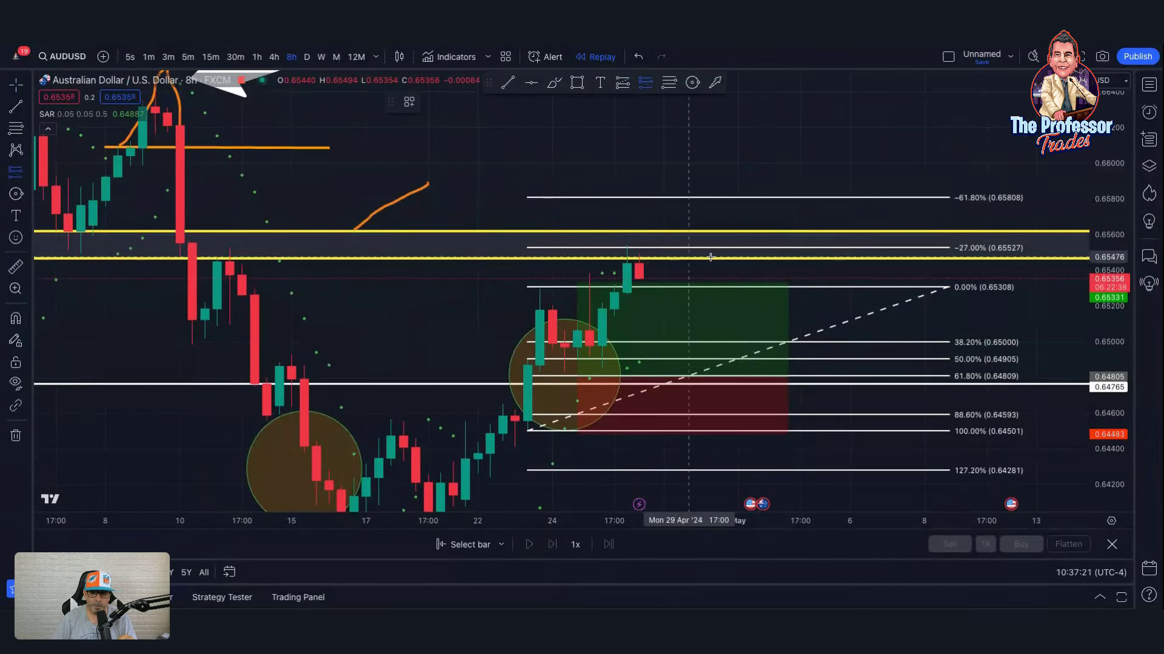
click(748, 249)
drag(750, 137, 752, 228)
mouse_move(752, 349)
mouse_down()
mouse_move(752, 370)
mouse_move(735, 374)
mouse_up()
key(ctrl+z)
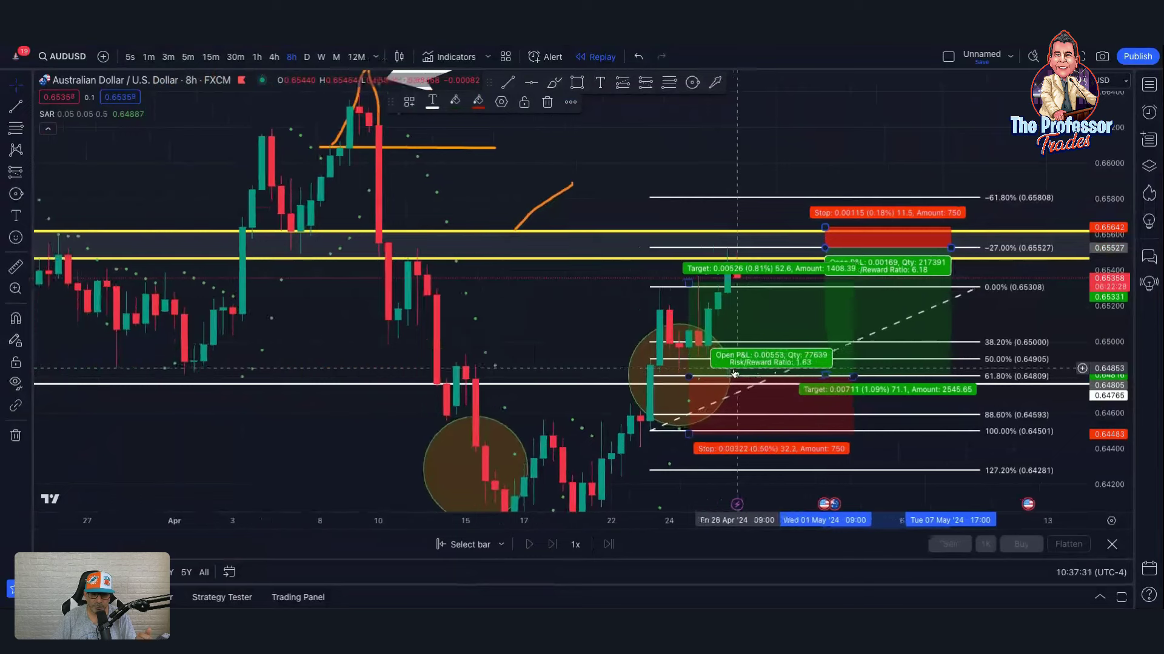
scroll(848, 273, up, 3)
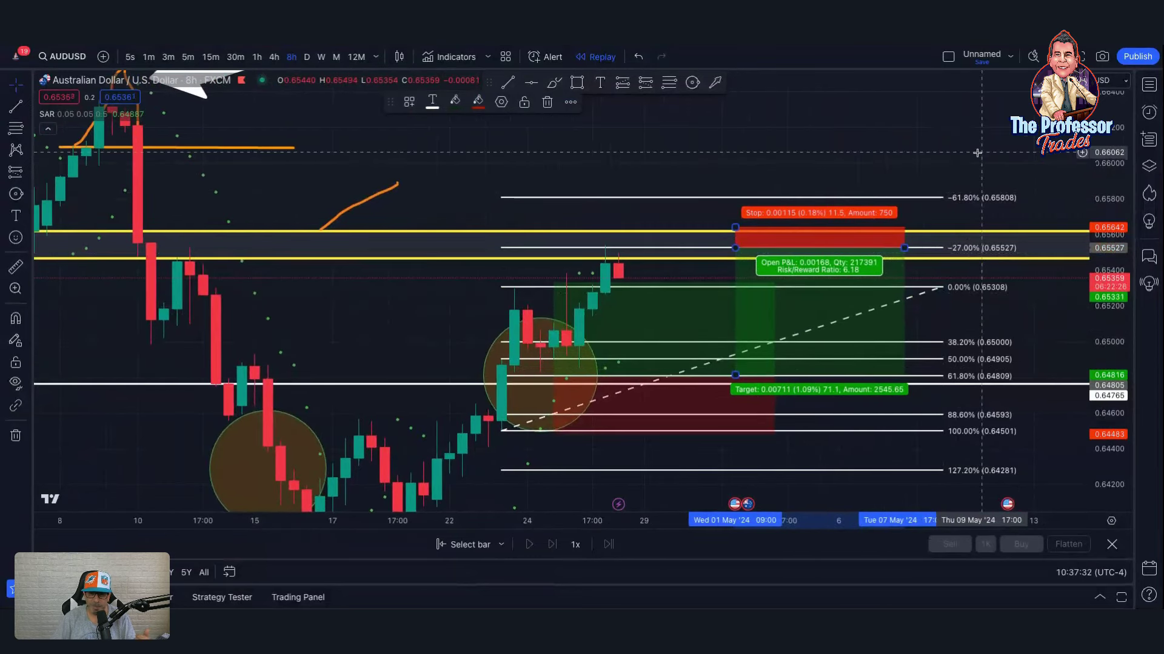
Step: Examine the planned short position against the yellow zone, the Fibonacci levels and the earlier long position
click(977, 153)
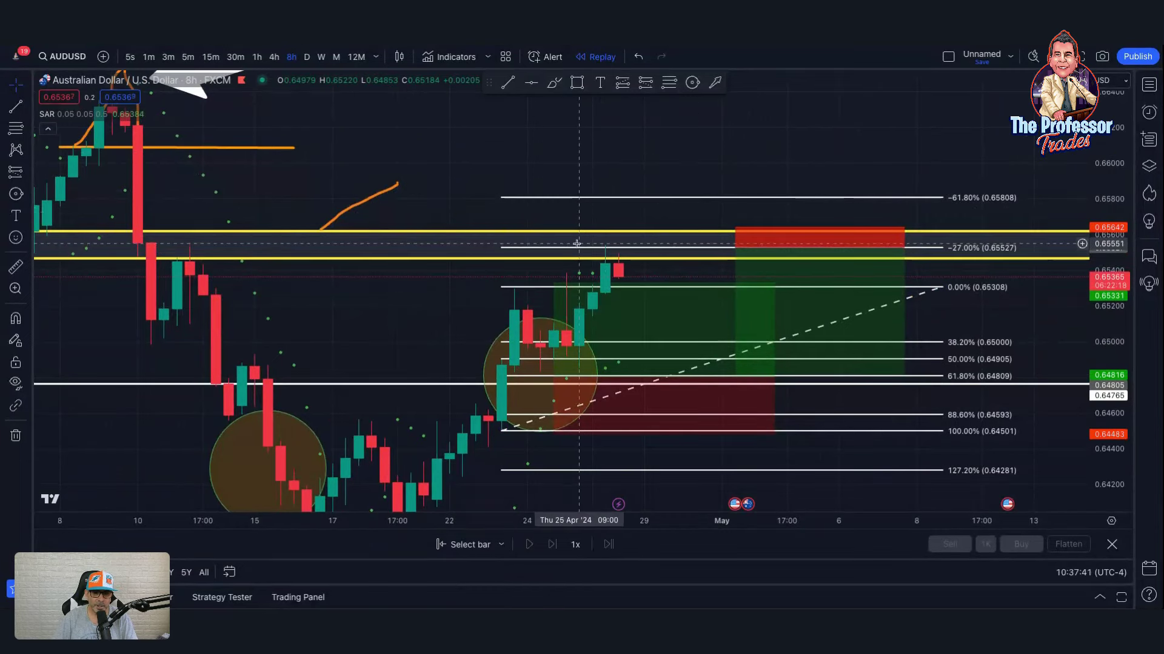
scroll(564, 248, up, 1)
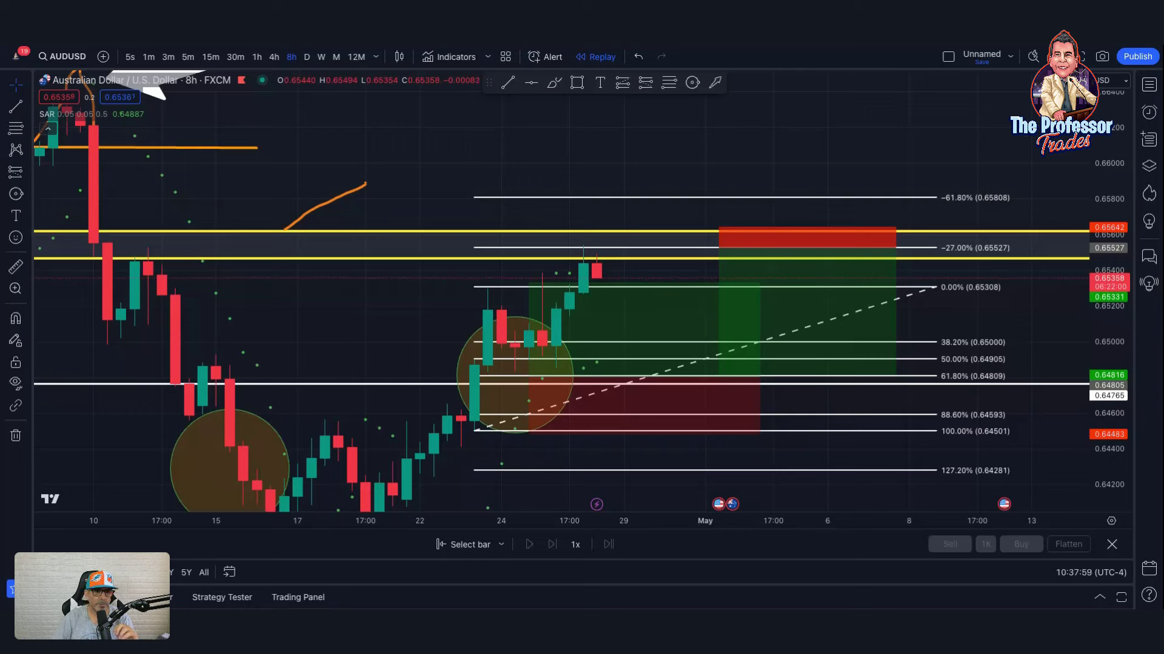
scroll(661, 387, down, 2)
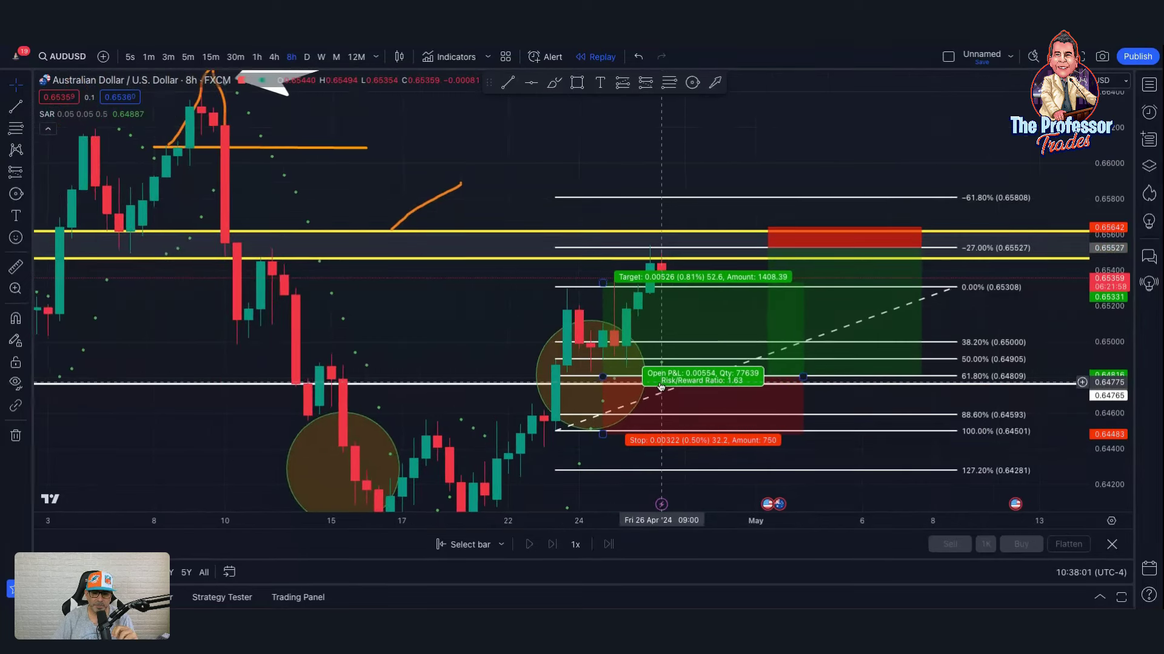
scroll(661, 386, down, 2)
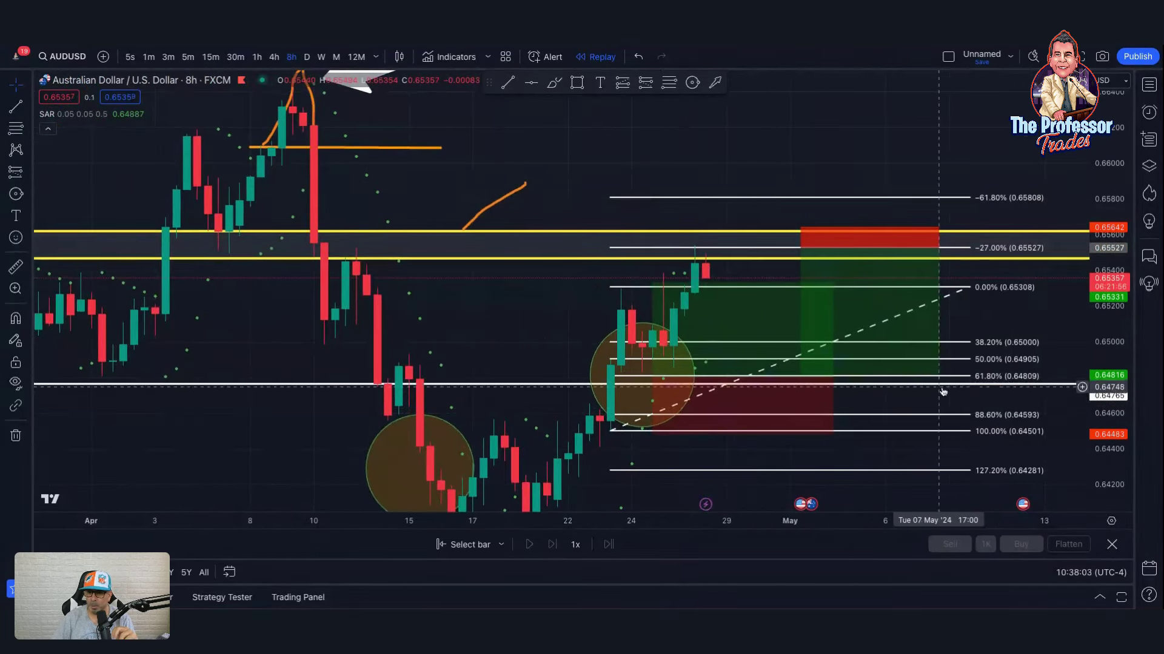
scroll(959, 402, up, 1)
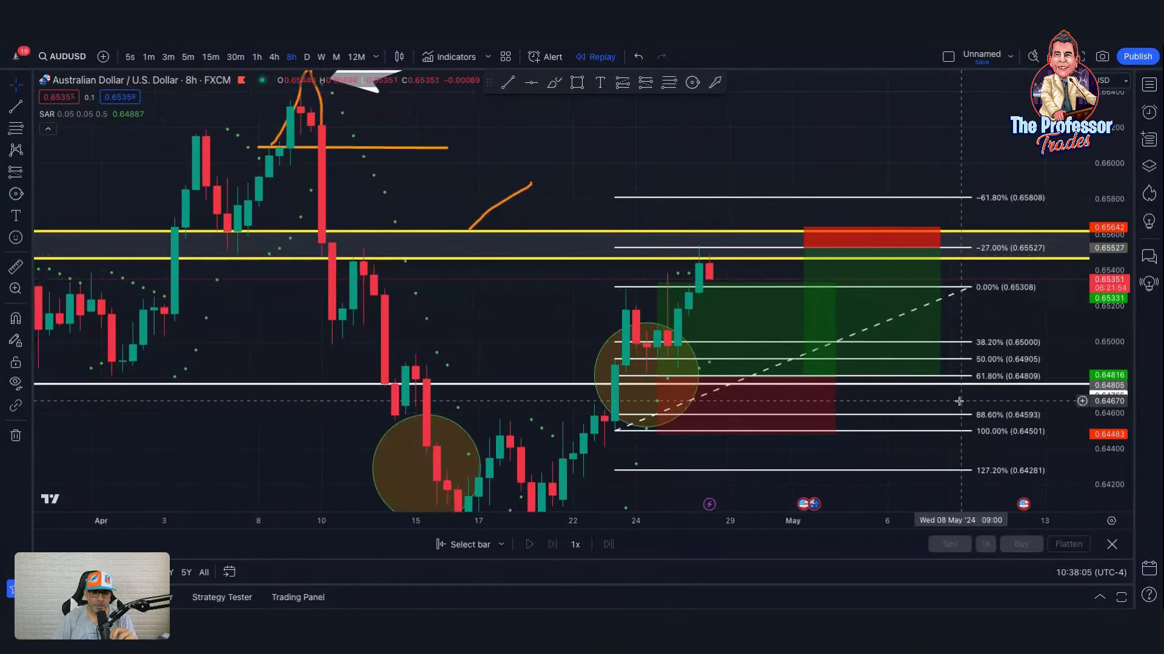
scroll(958, 401, up, 2)
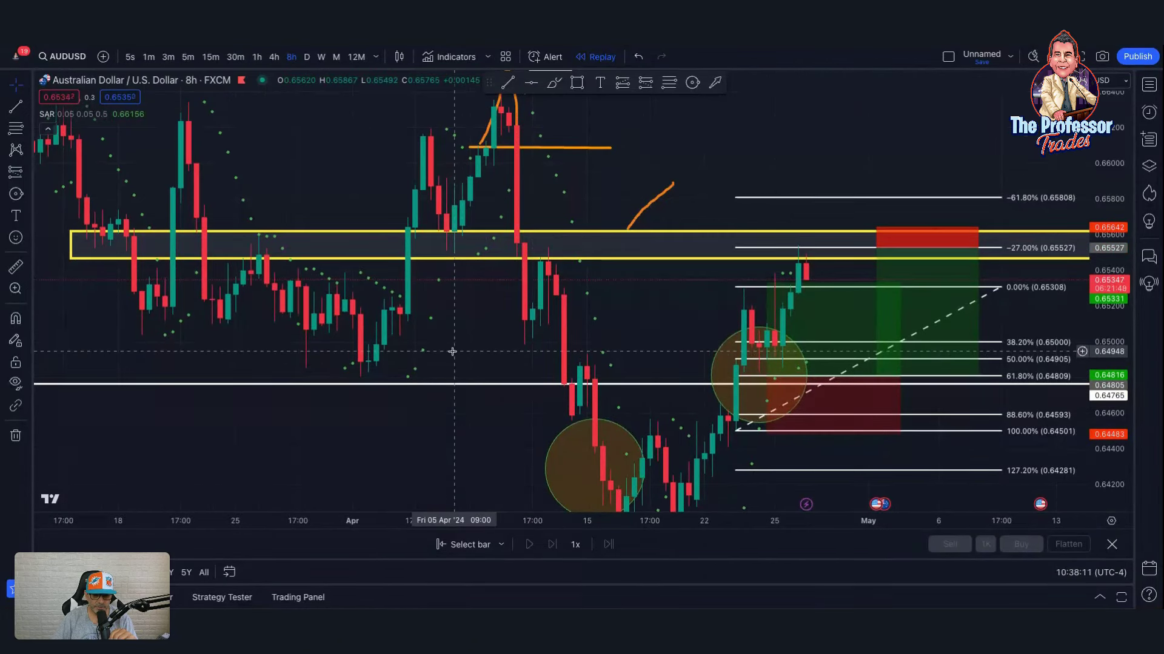
scroll(549, 370, up, 3)
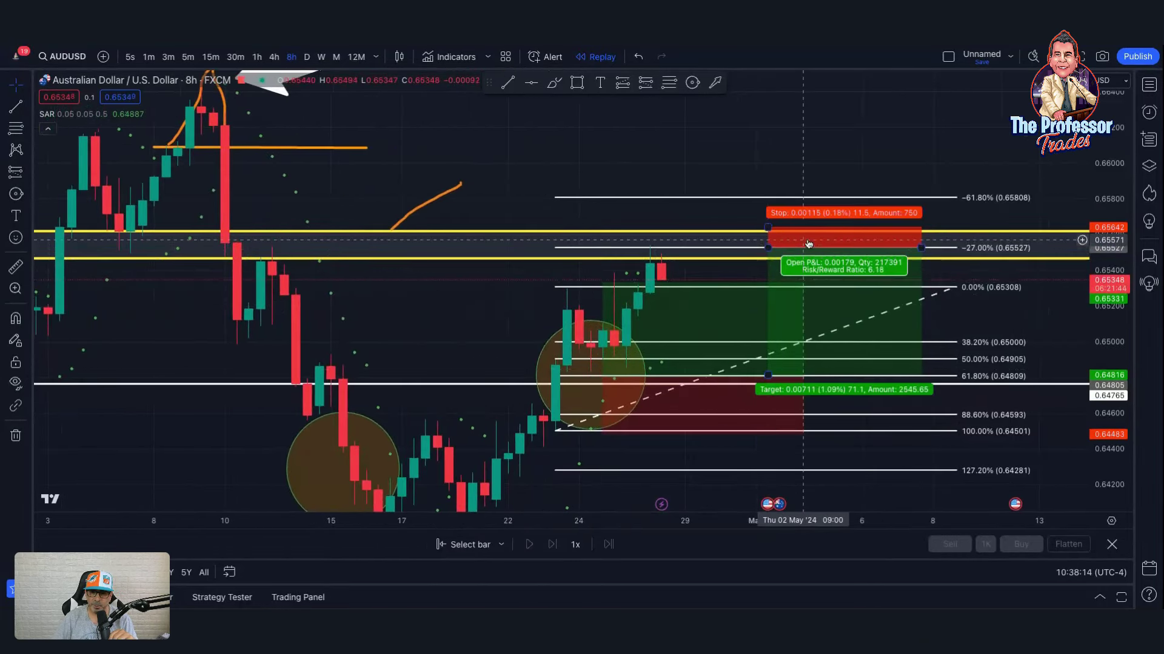
click(808, 307)
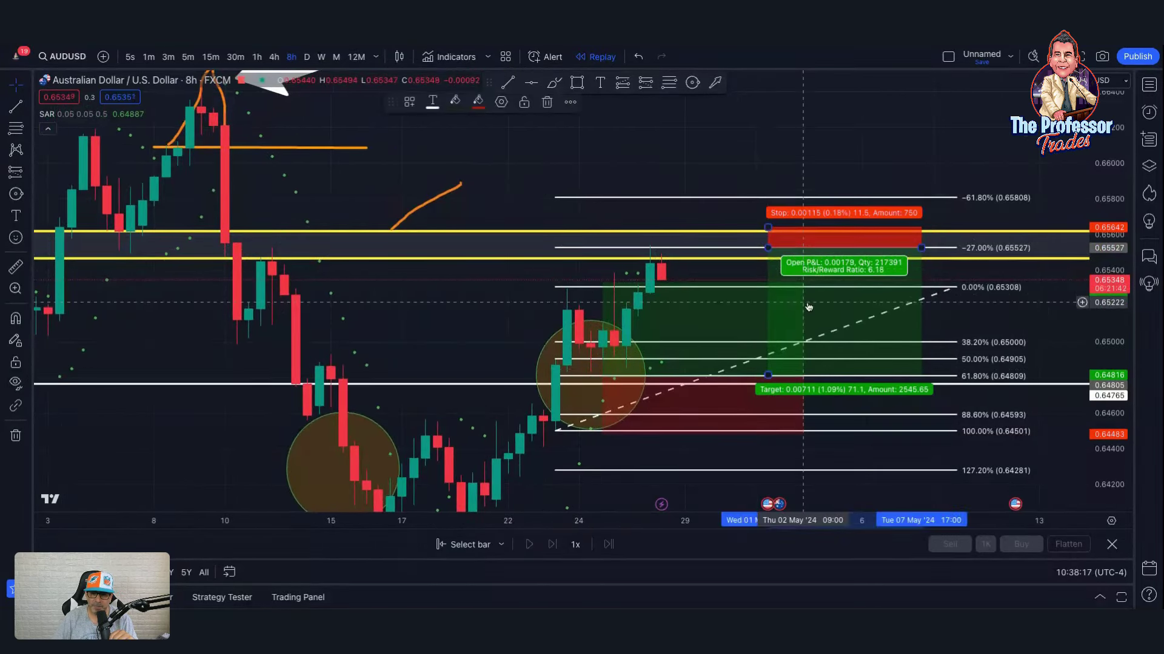
scroll(803, 302, up, 4)
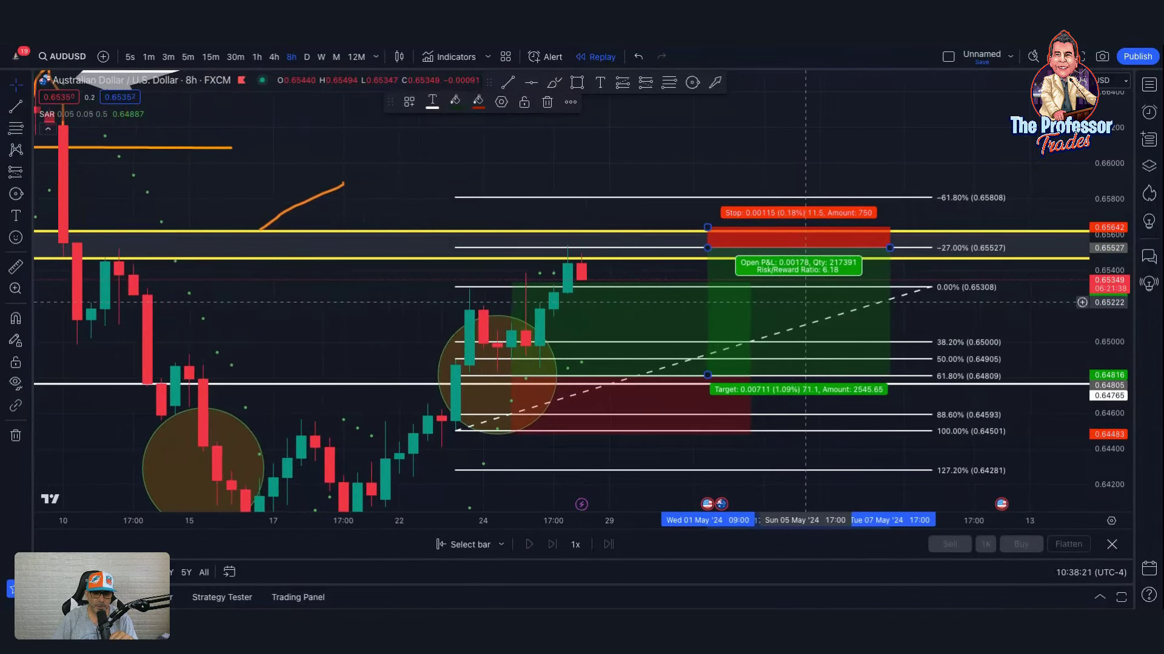
scroll(806, 302, down, 4)
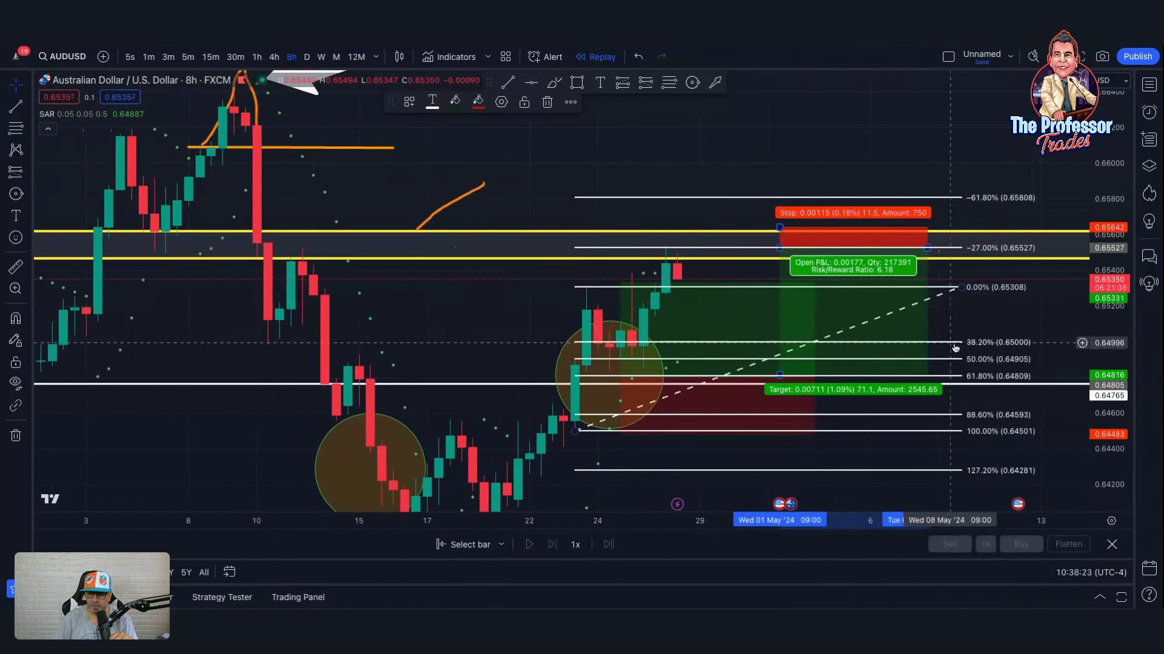
Step: Delete the Fibonacci retracement, the short position and the long position from the chart
click(981, 343)
key(Delete)
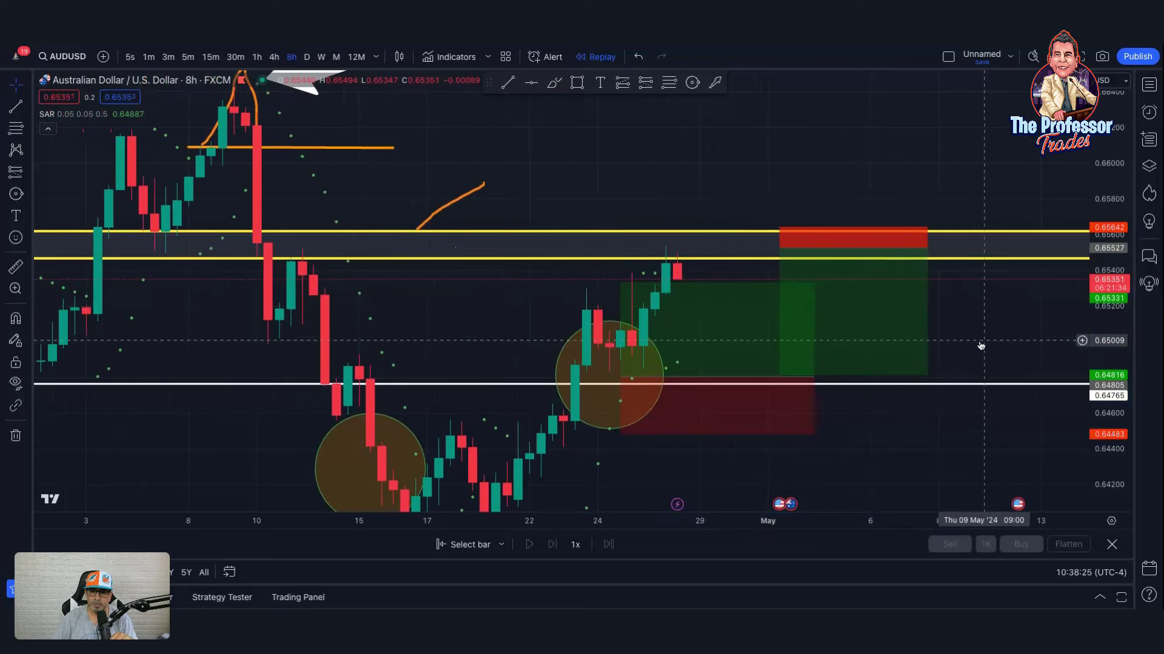
click(885, 337)
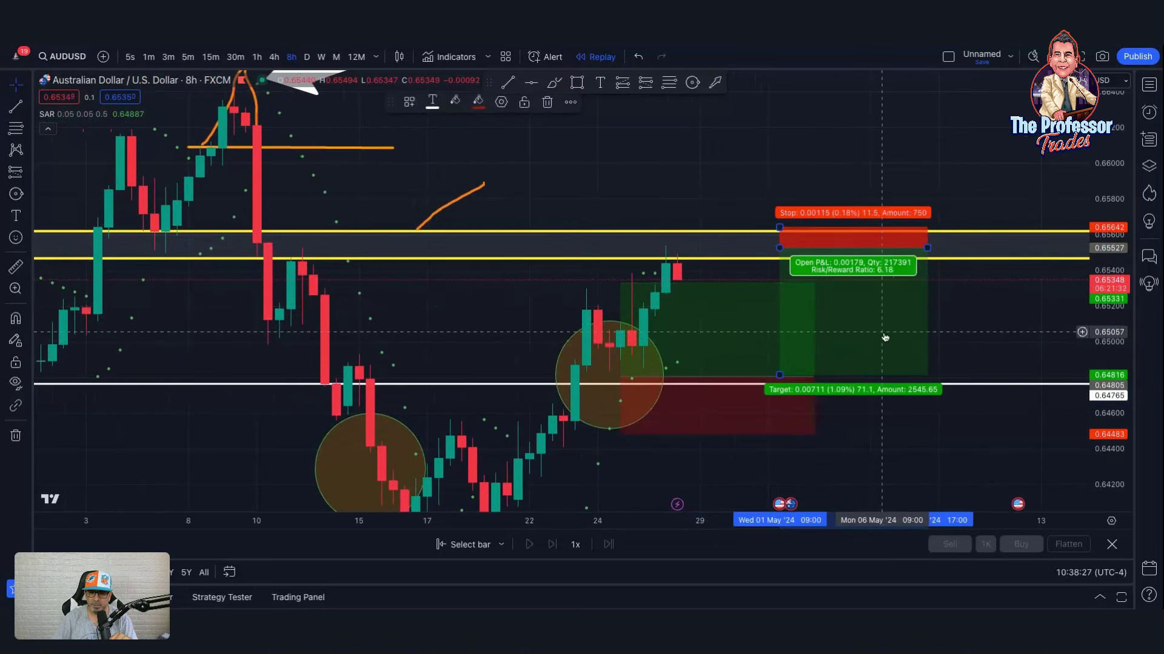
key(Delete)
click(772, 340)
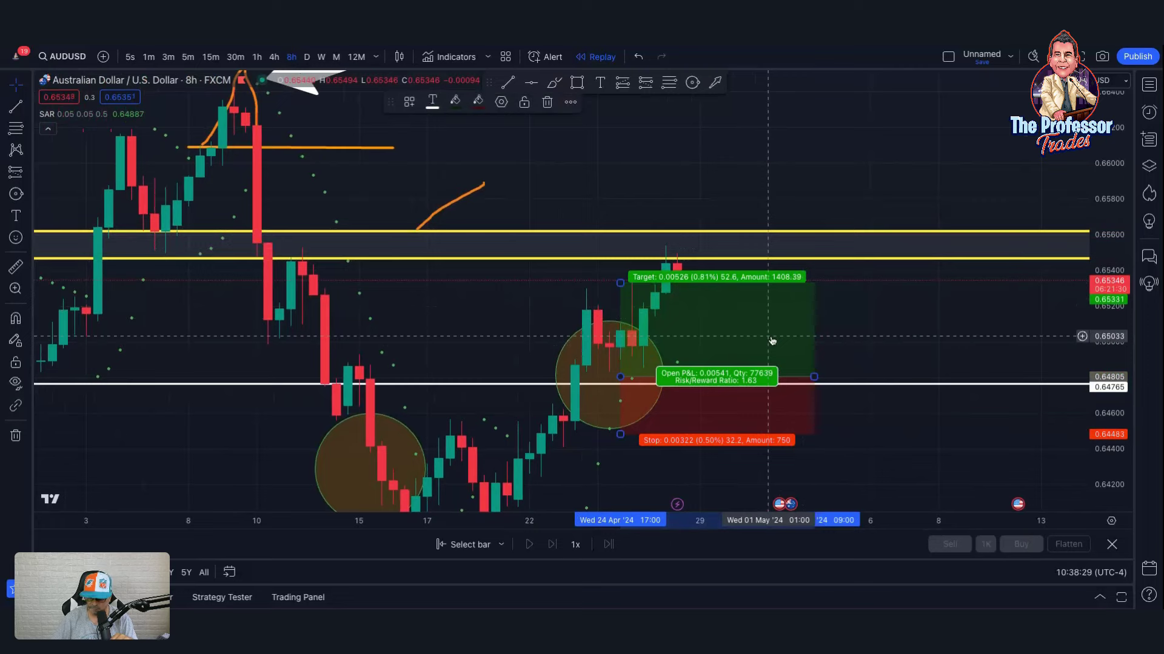
key(Delete)
Step: Brush a closed cup outline around the price swing from about 11 to 26 April 2024, between about 0.6553 and 0.6392
scroll(974, 268, down, 3)
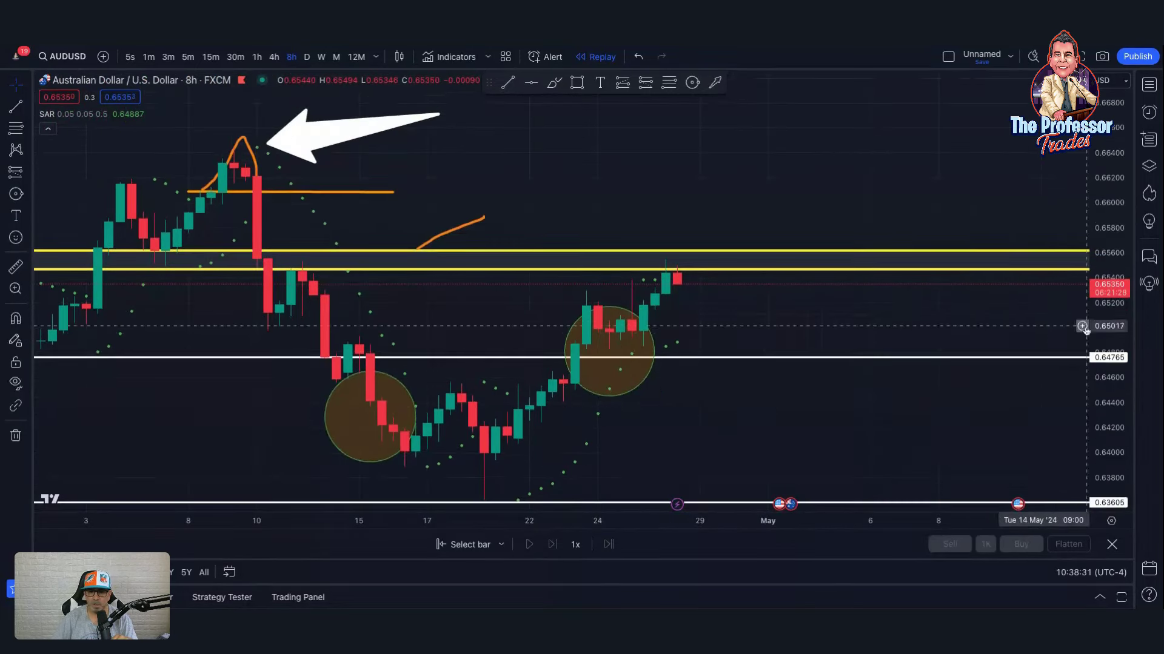
scroll(946, 419, down, 3)
drag(888, 428, 831, 421)
scroll(831, 421, up, 2)
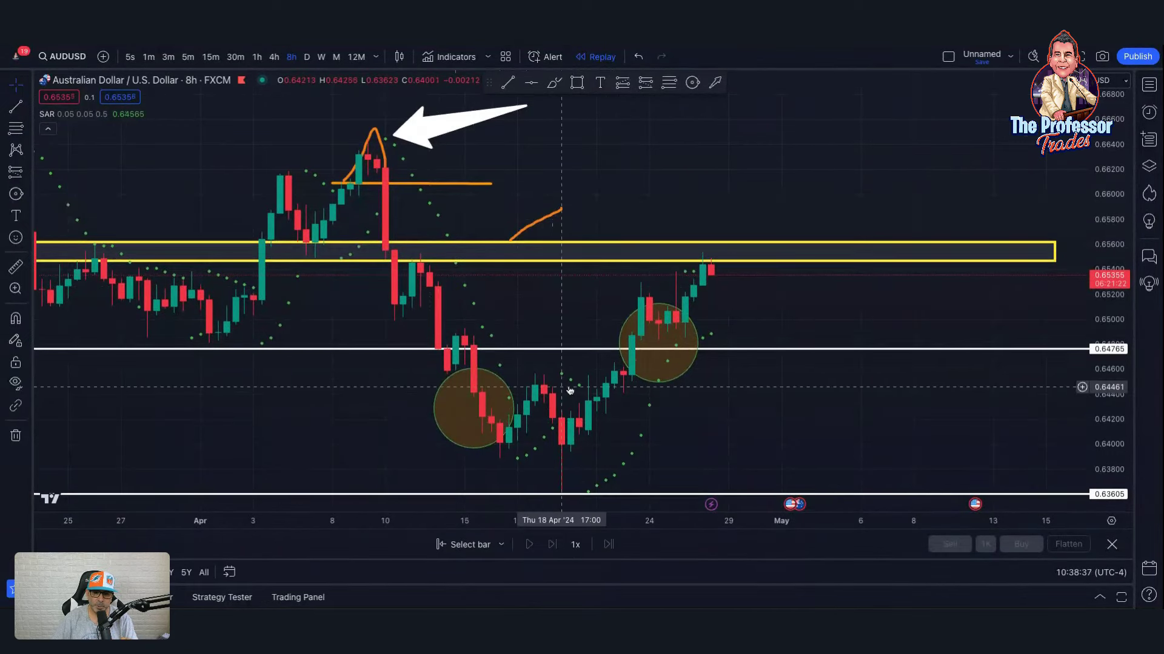
scroll(636, 182, up, 1)
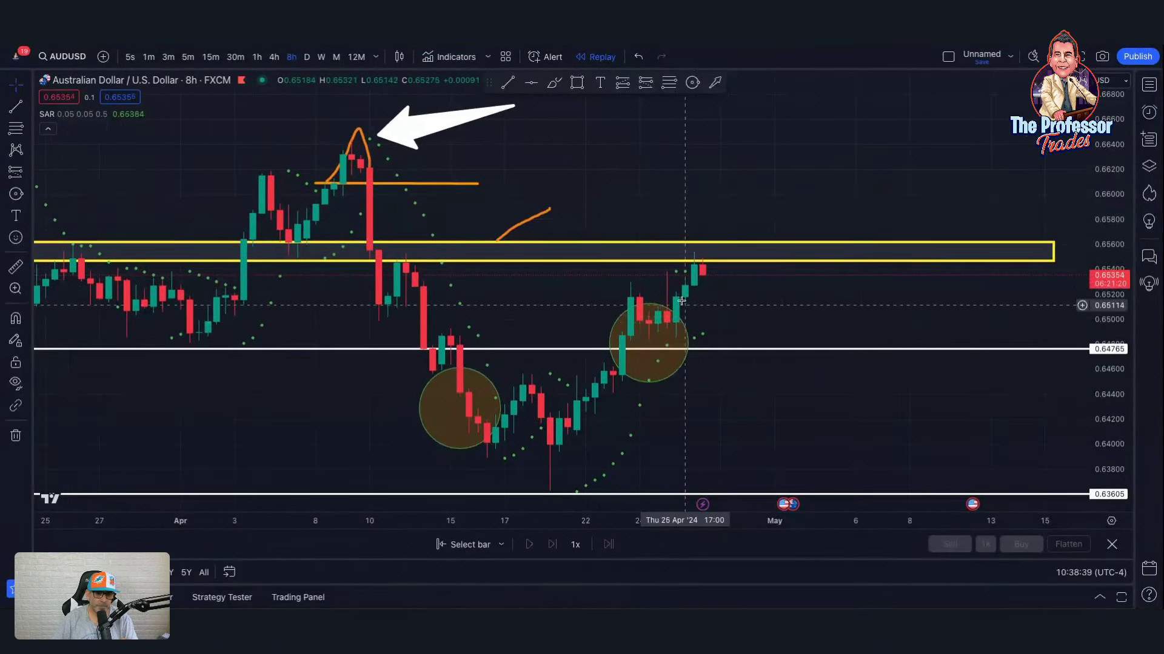
click(554, 81)
mouse_move(398, 256)
mouse_down()
mouse_move(423, 324)
mouse_move(560, 441)
mouse_move(646, 340)
mouse_move(693, 258)
mouse_move(413, 253)
mouse_up()
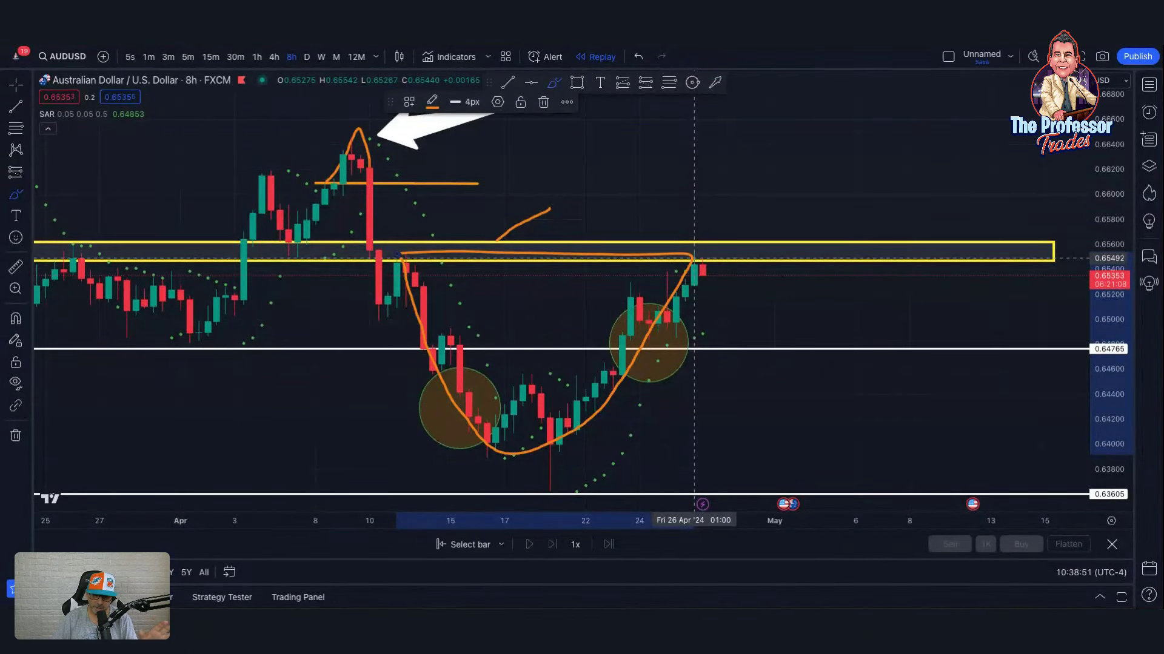
Step: Brush a smaller cup curve under the candles from about 26 March to 4 April 2024, rising through the yellow zone
scroll(694, 258, down, 2)
mouse_move(229, 254)
mouse_down()
mouse_move(288, 327)
mouse_move(364, 273)
mouse_move(383, 209)
mouse_up()
scroll(706, 325, up, 2)
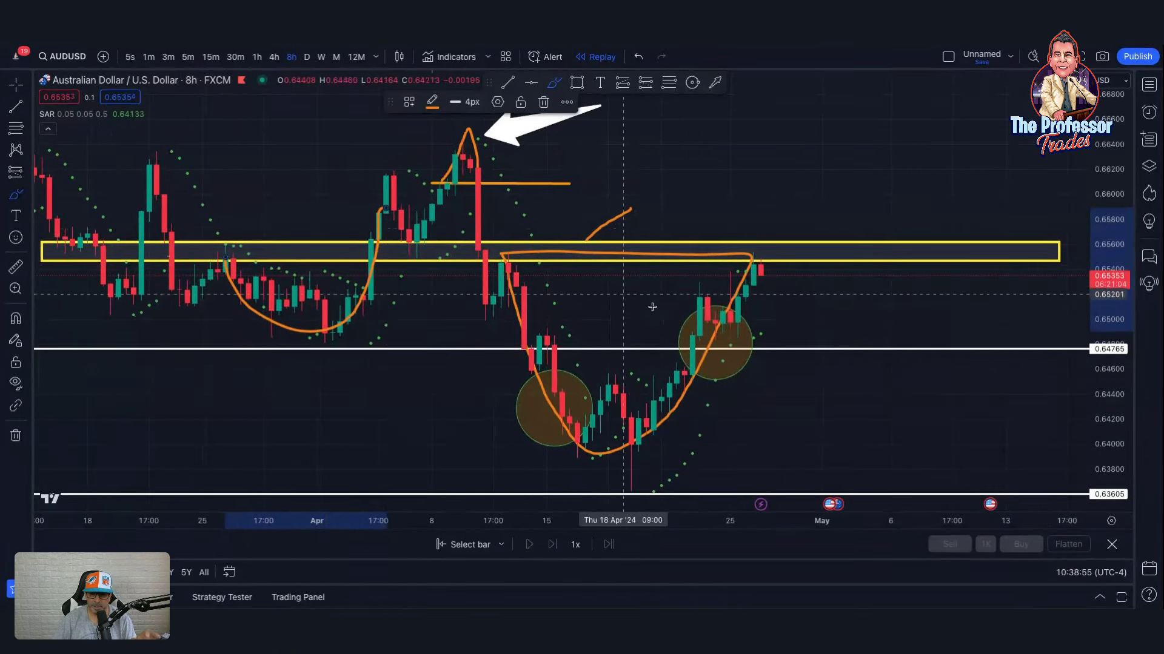
Step: Brush a projected pullback from the yellow zone to about 0.6505 at 29 April 2024, continued by an upward arrow to about 0.6607
scroll(723, 279, up, 1)
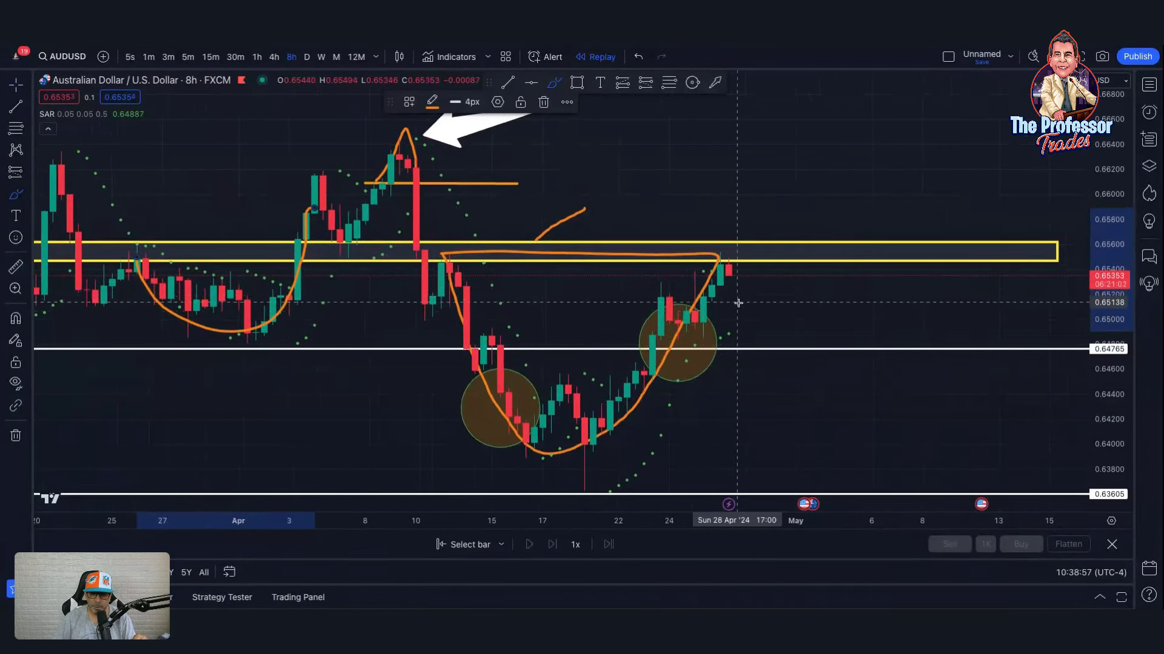
scroll(724, 292, up, 1)
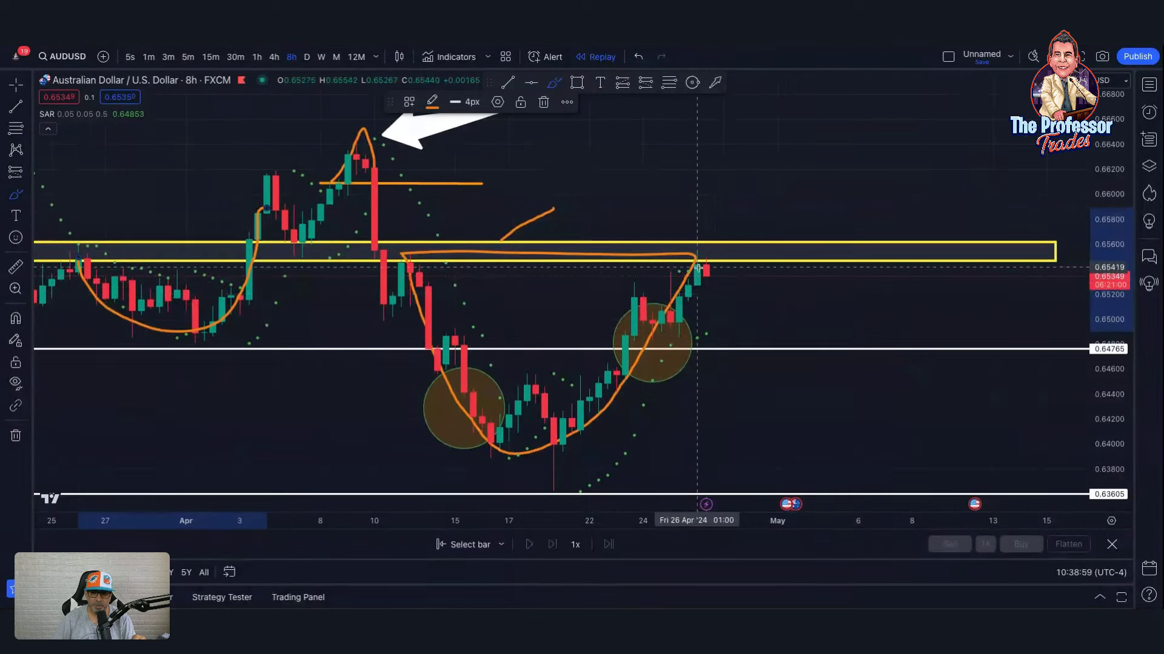
drag(706, 279, 721, 314)
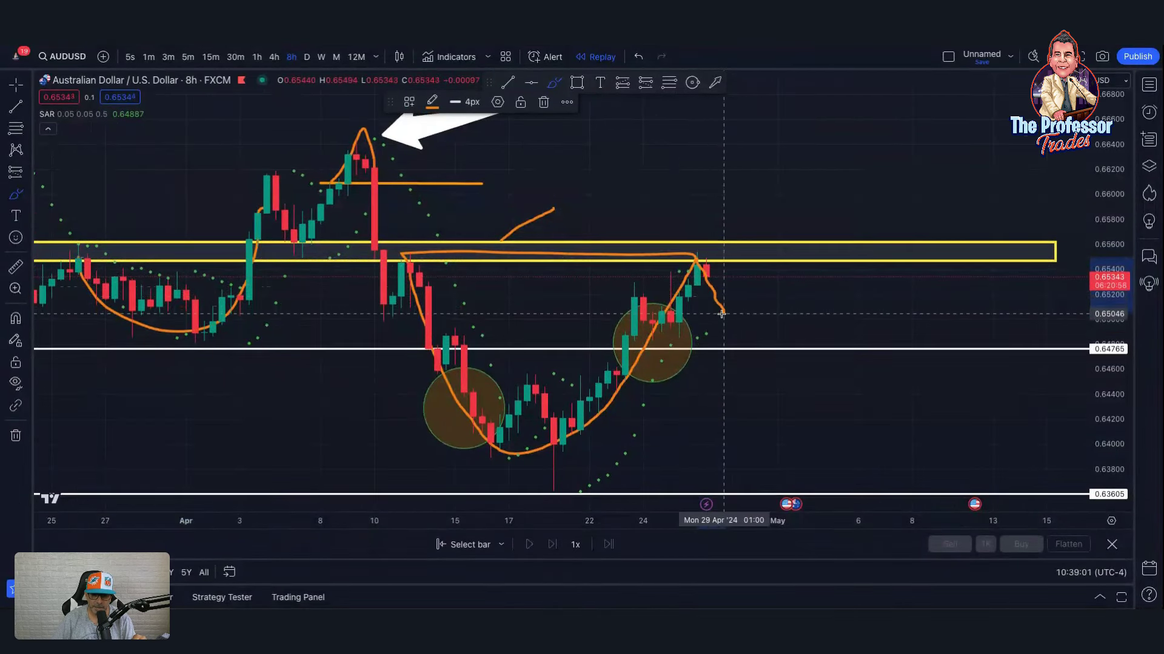
scroll(764, 324, up, 2)
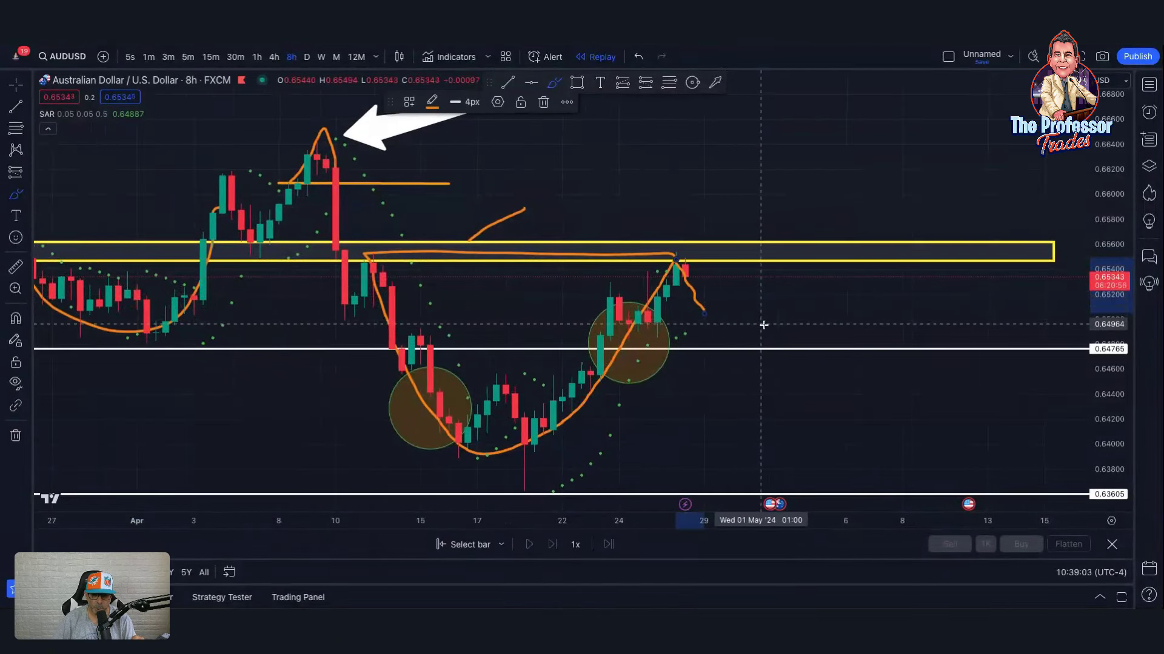
scroll(769, 325, up, 1)
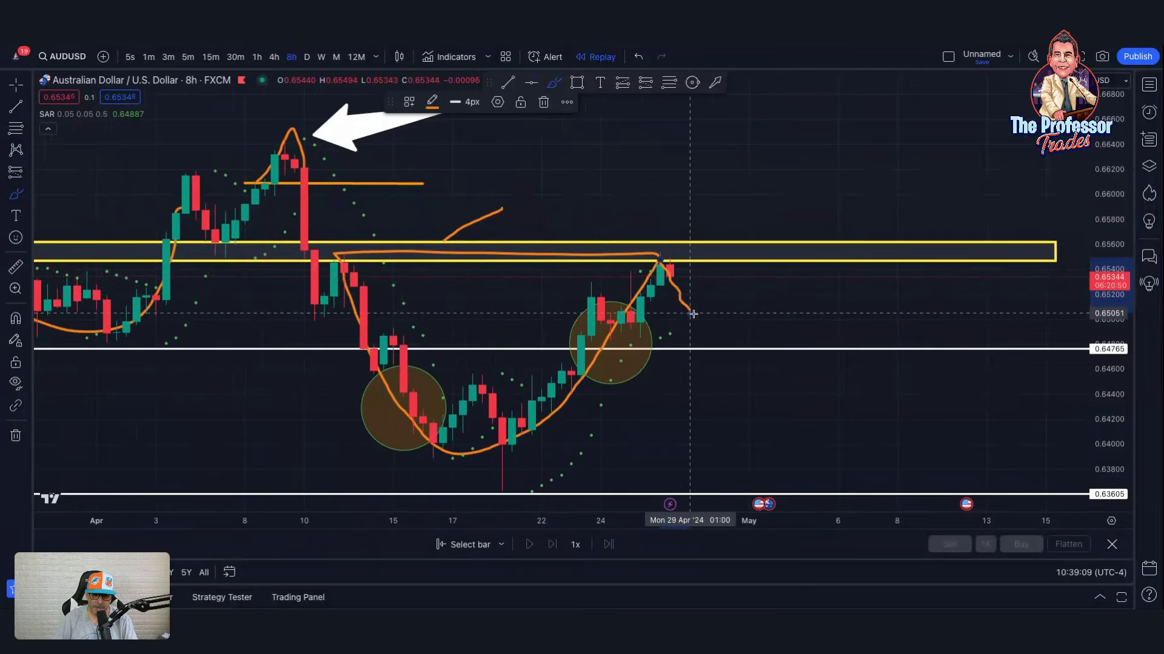
mouse_move(693, 314)
mouse_down()
mouse_move(740, 187)
mouse_move(749, 206)
mouse_up()
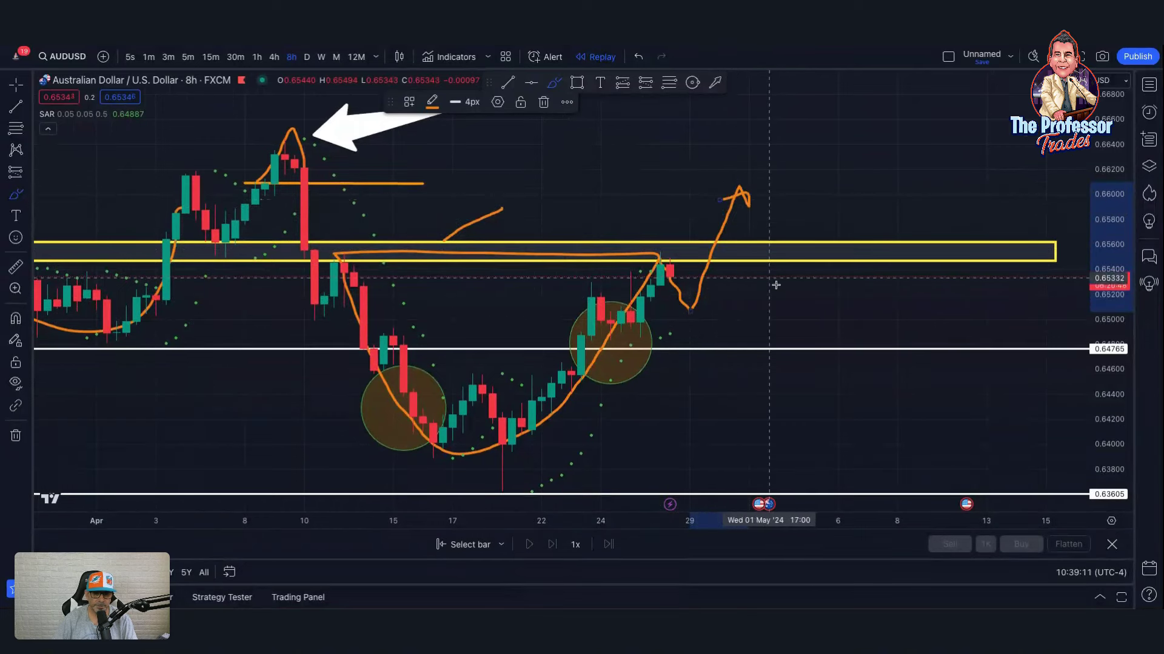
Step: Brush a loop around the April breakdown area just above the yellow zone, between about 0.6561 and 0.6620
scroll(779, 303, down, 3)
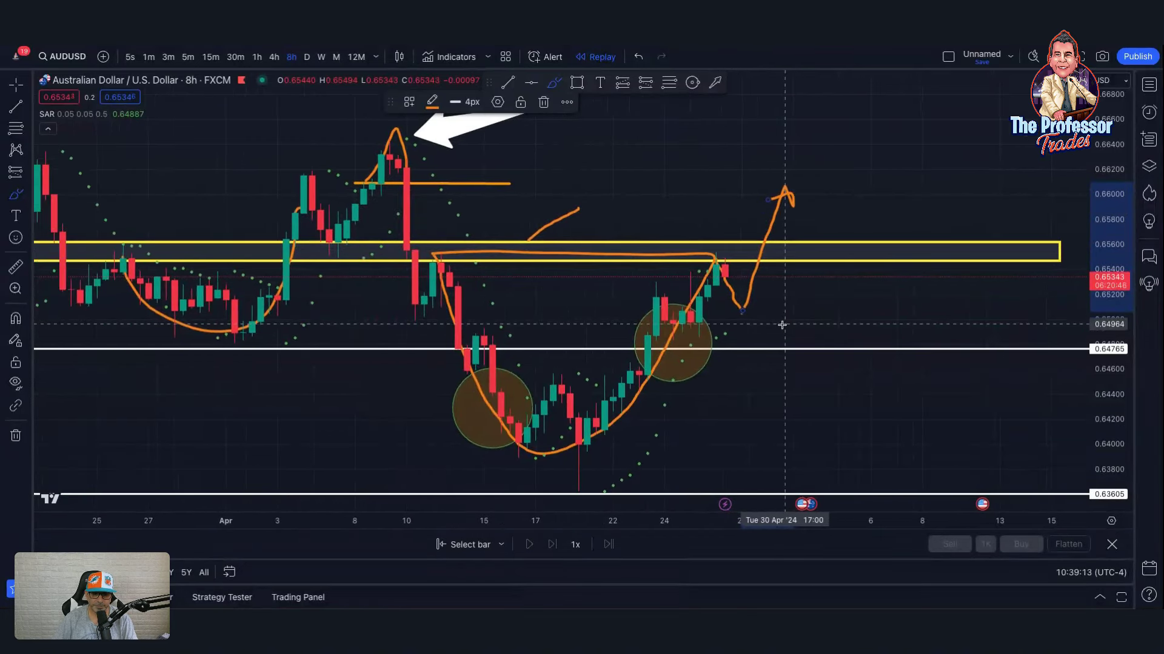
scroll(784, 324, up, 3)
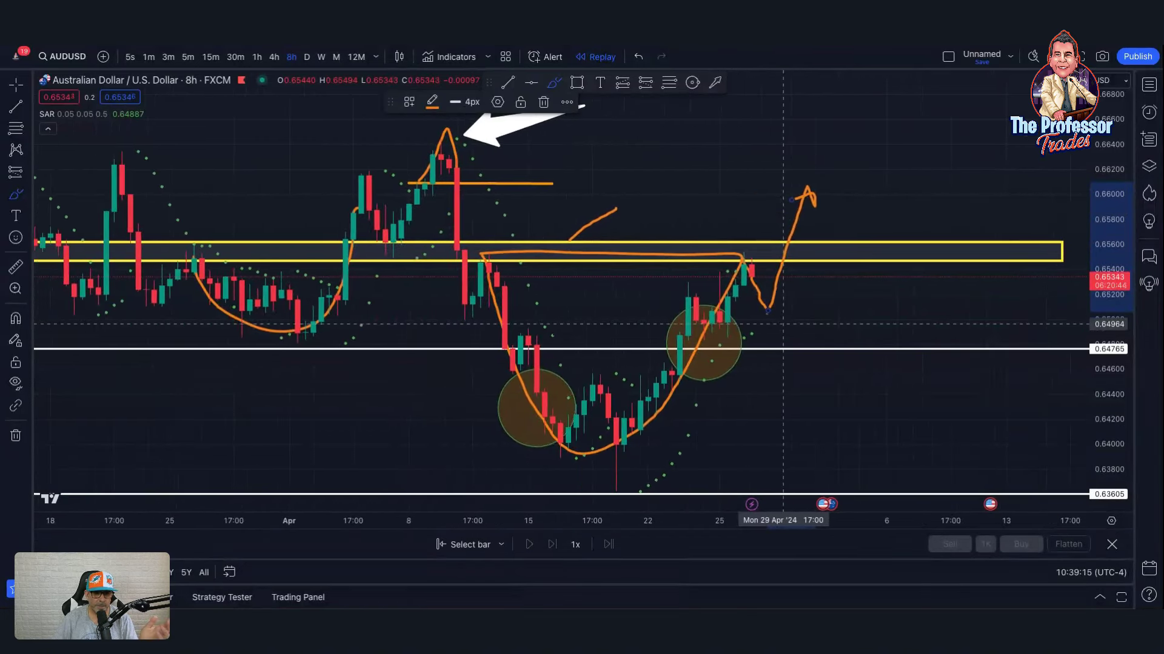
scroll(784, 325, down, 3)
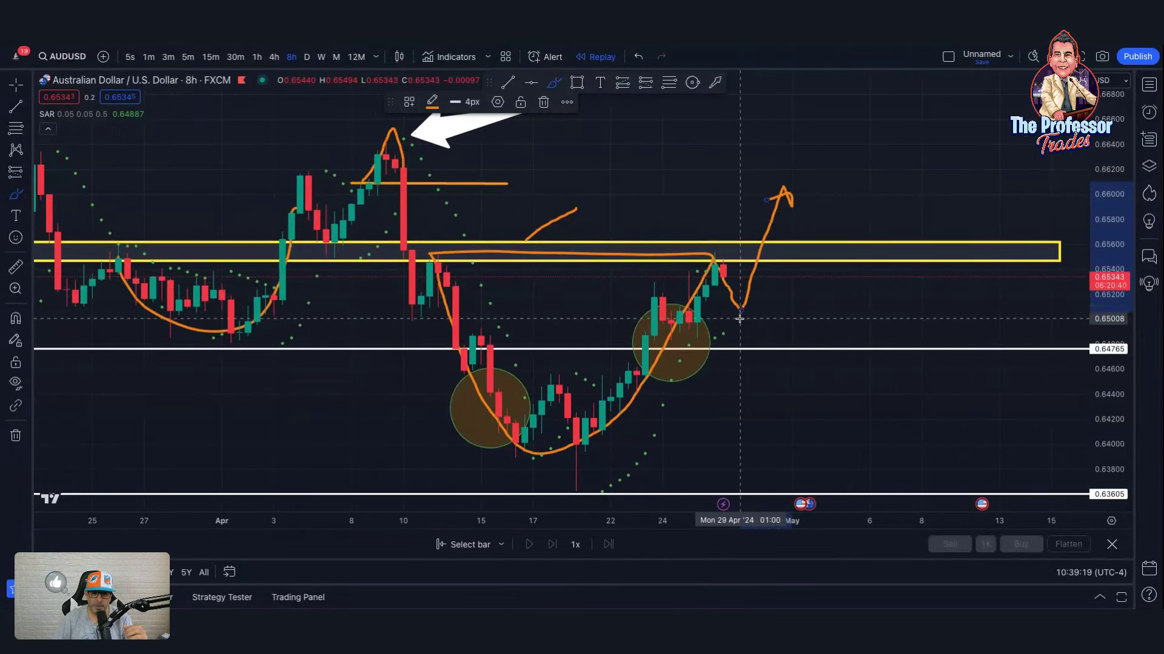
drag(388, 188, 483, 186)
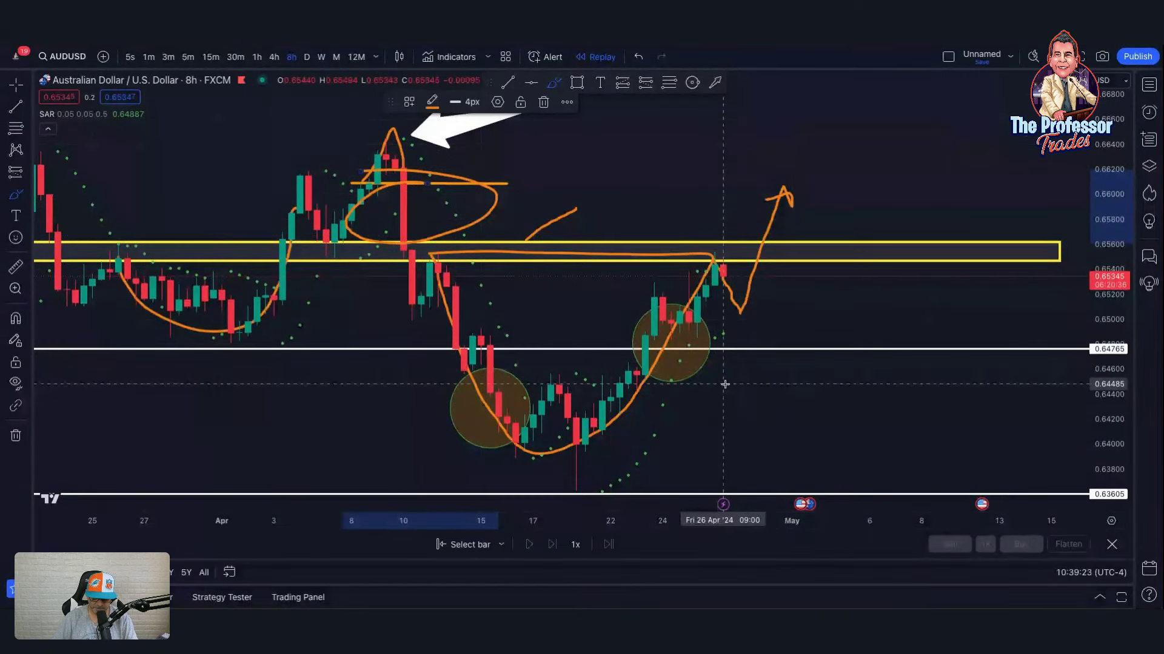
scroll(725, 384, left, 5)
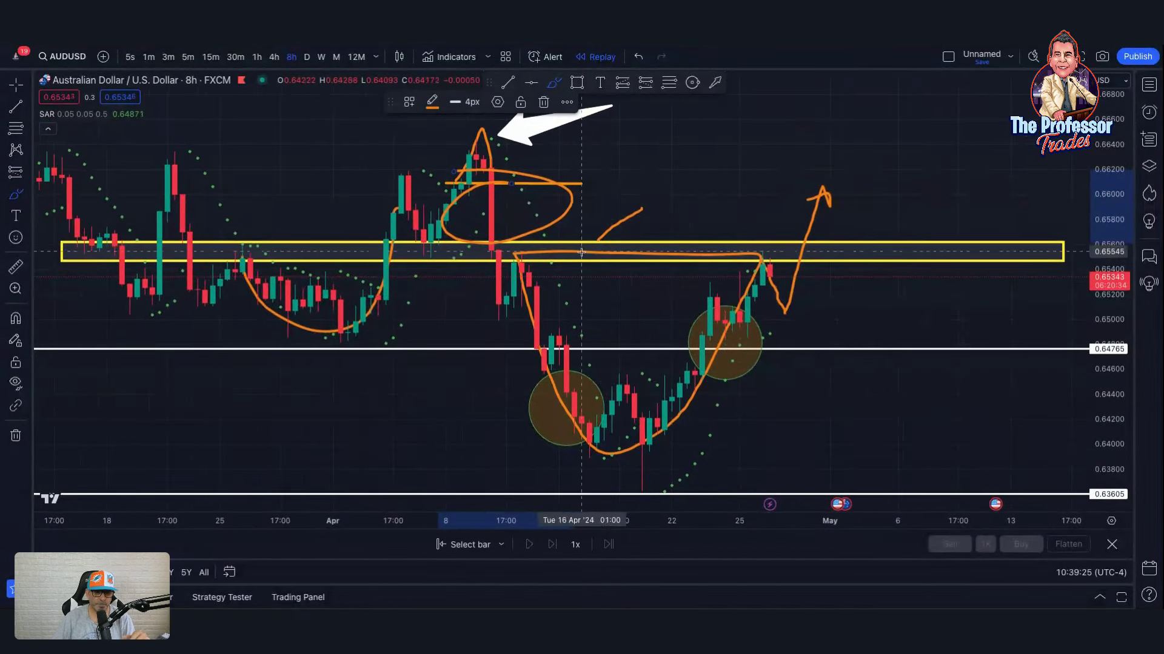